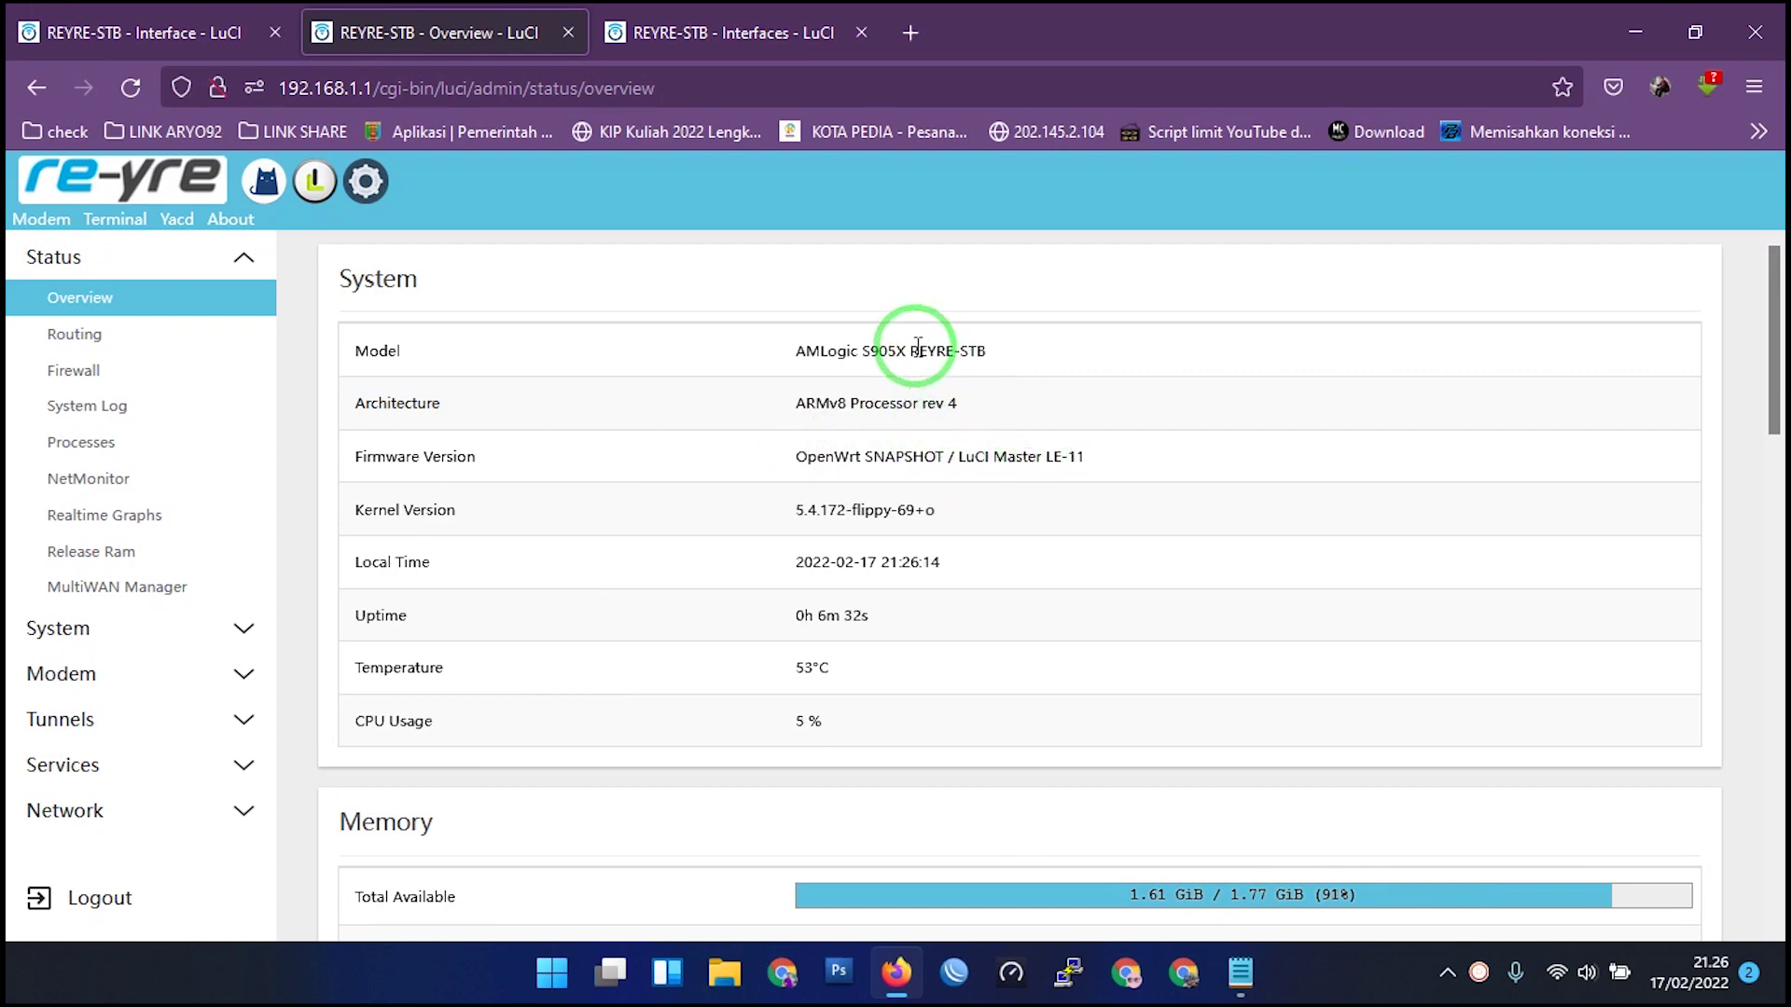
Examine the device model, firmware version and kernel version in the system overview.
drag(913, 351, 1032, 352)
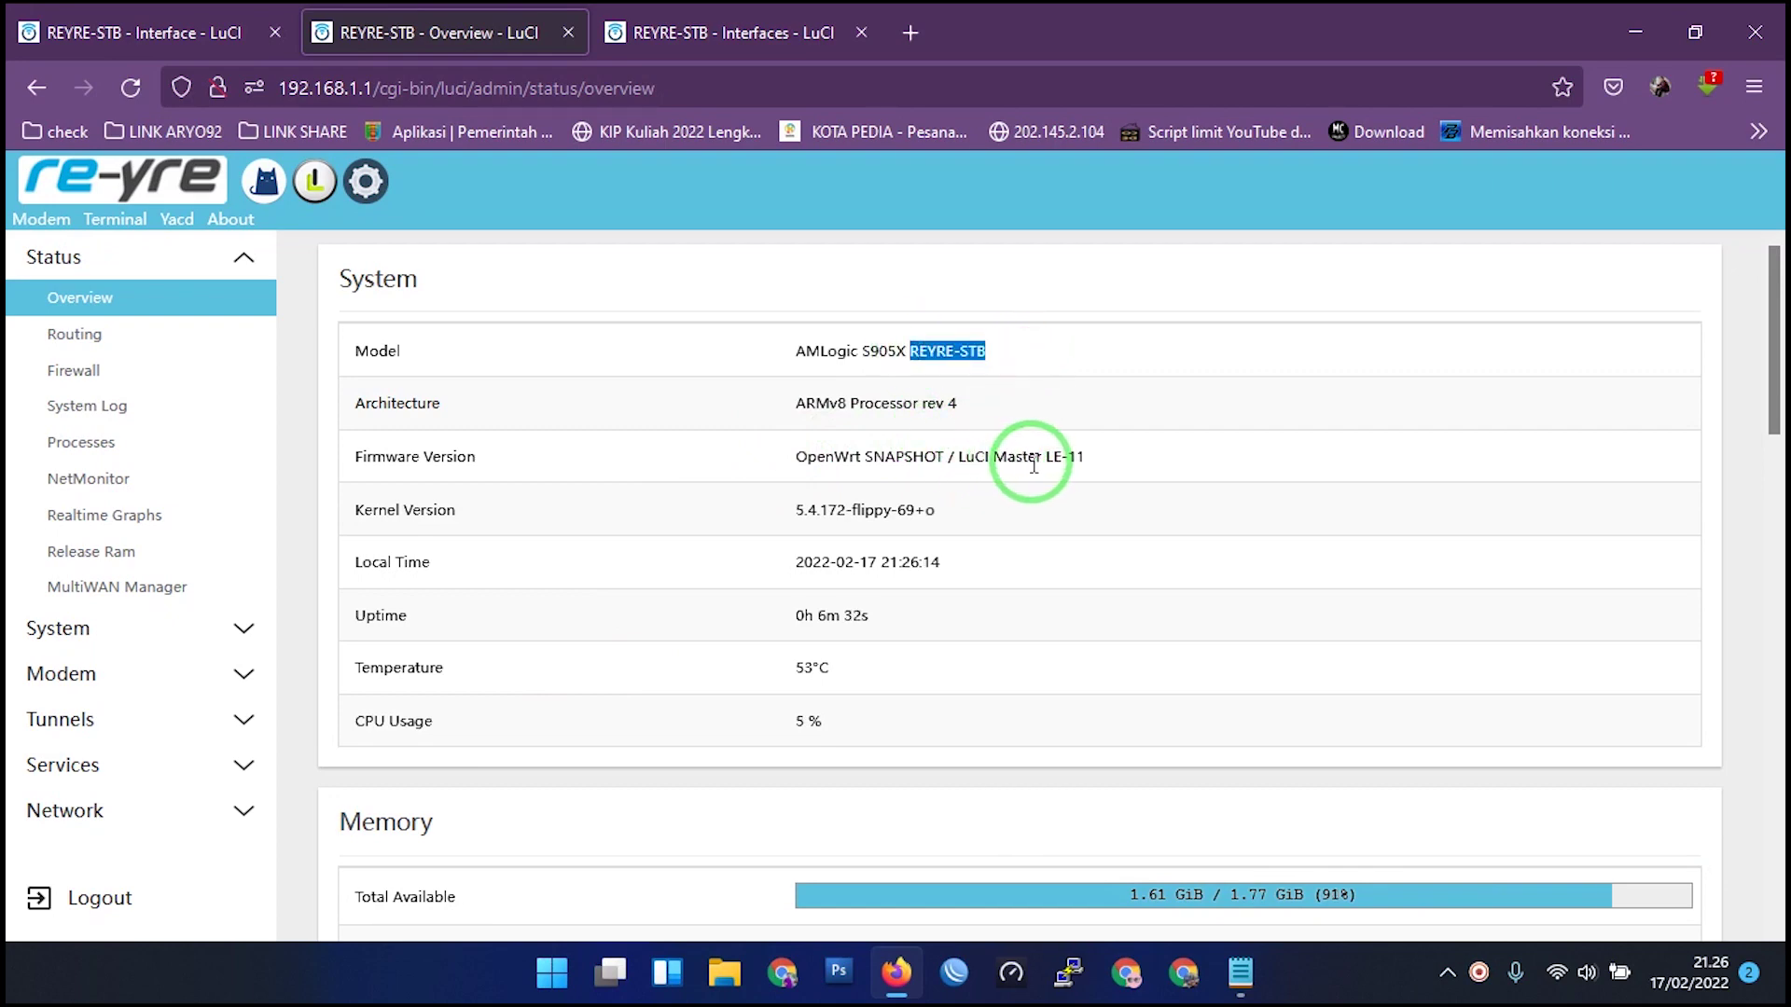
drag(1047, 457, 1088, 458)
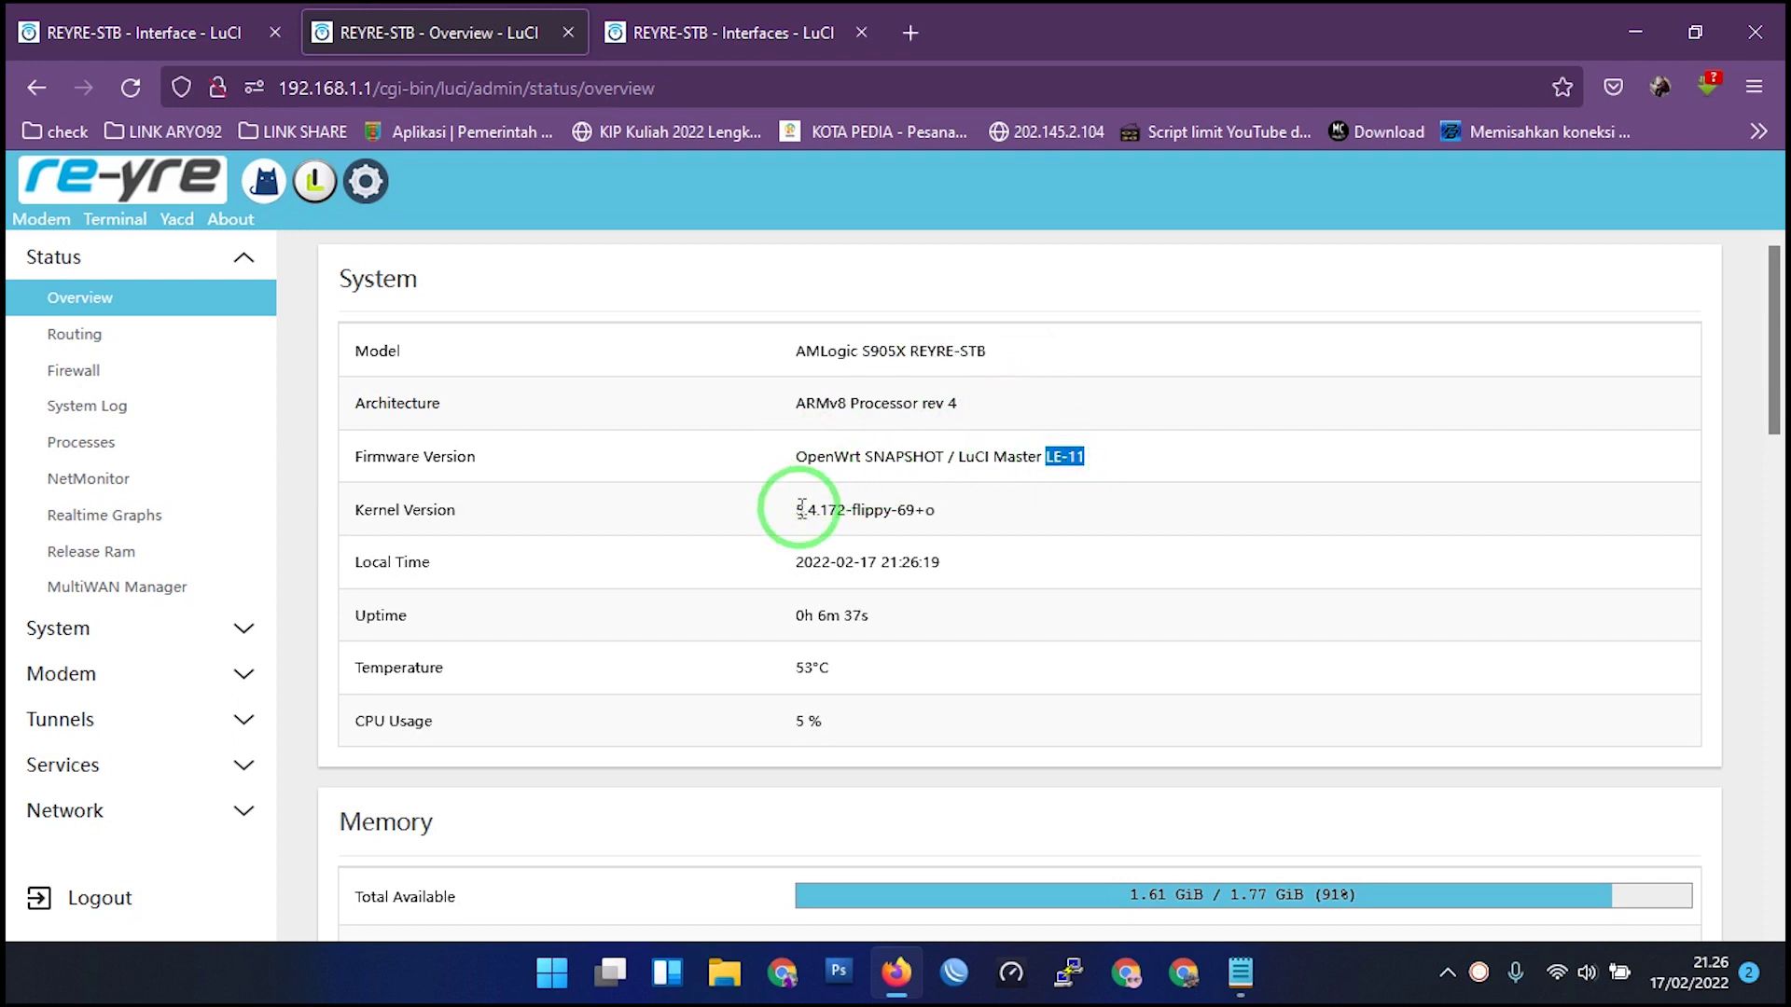
mouse_move(797, 511)
mouse_down()
mouse_move(840, 518)
mouse_move(793, 515)
mouse_up()
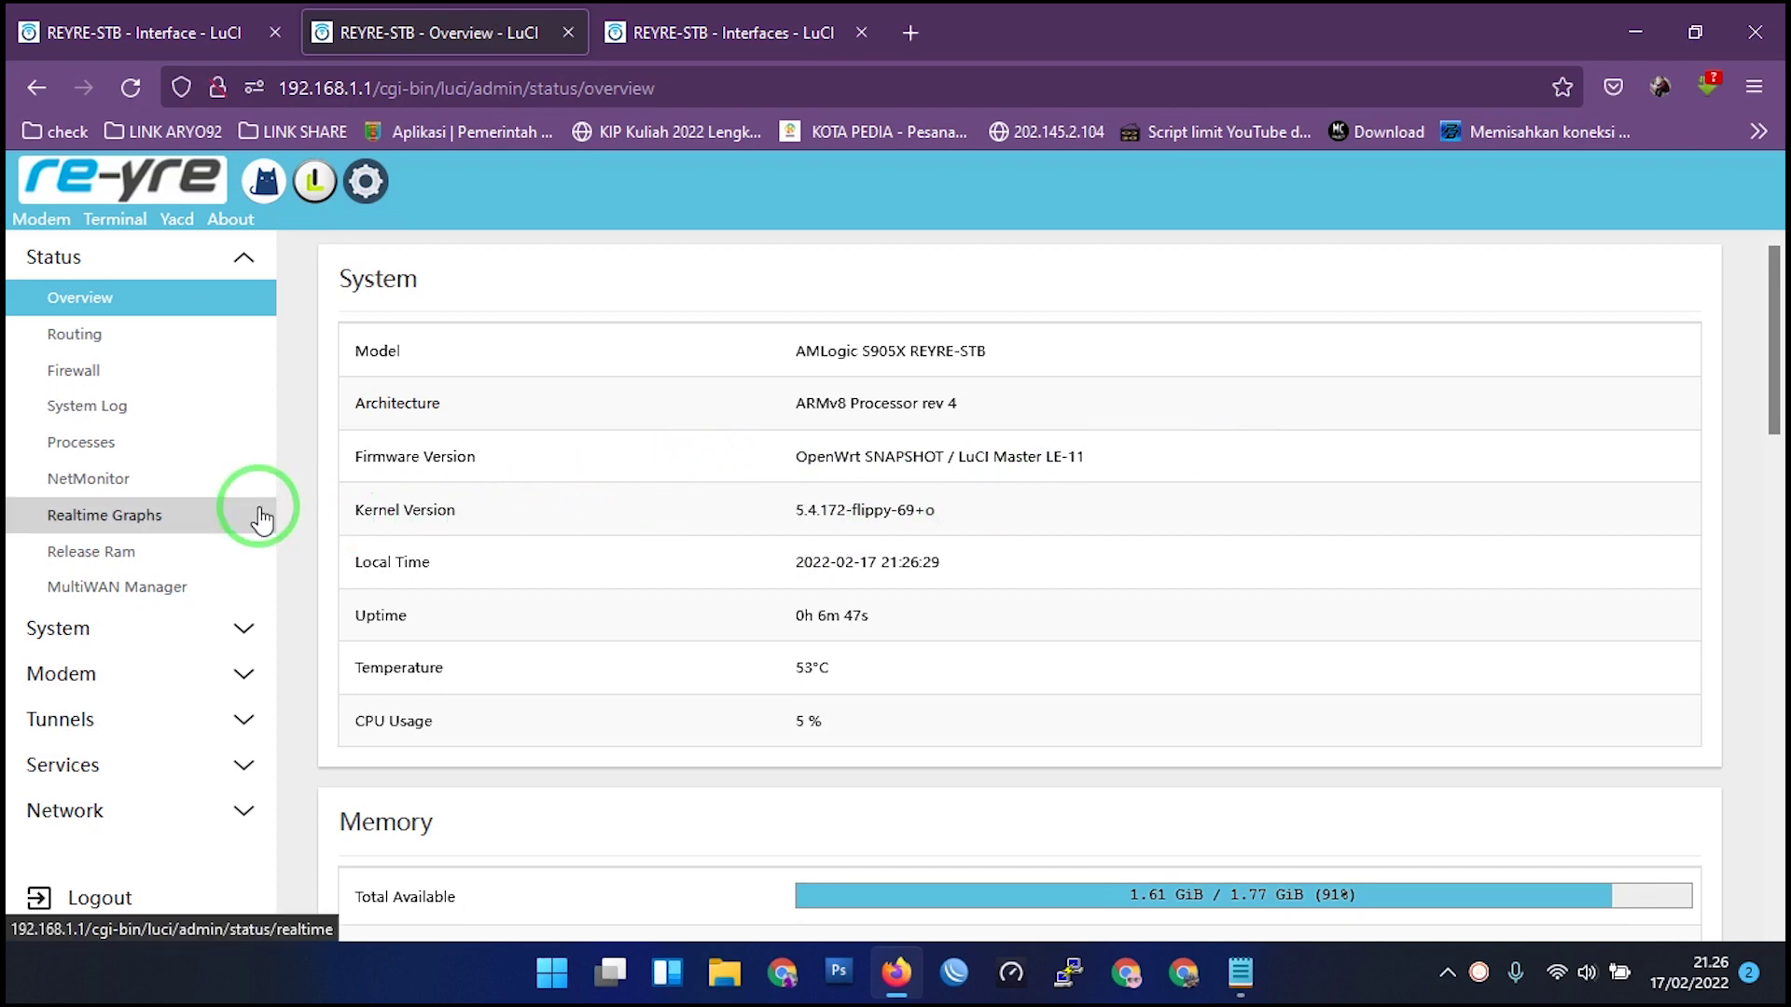
Open the network interfaces list and check the protocol of the TETHERING interface.
click(370, 187)
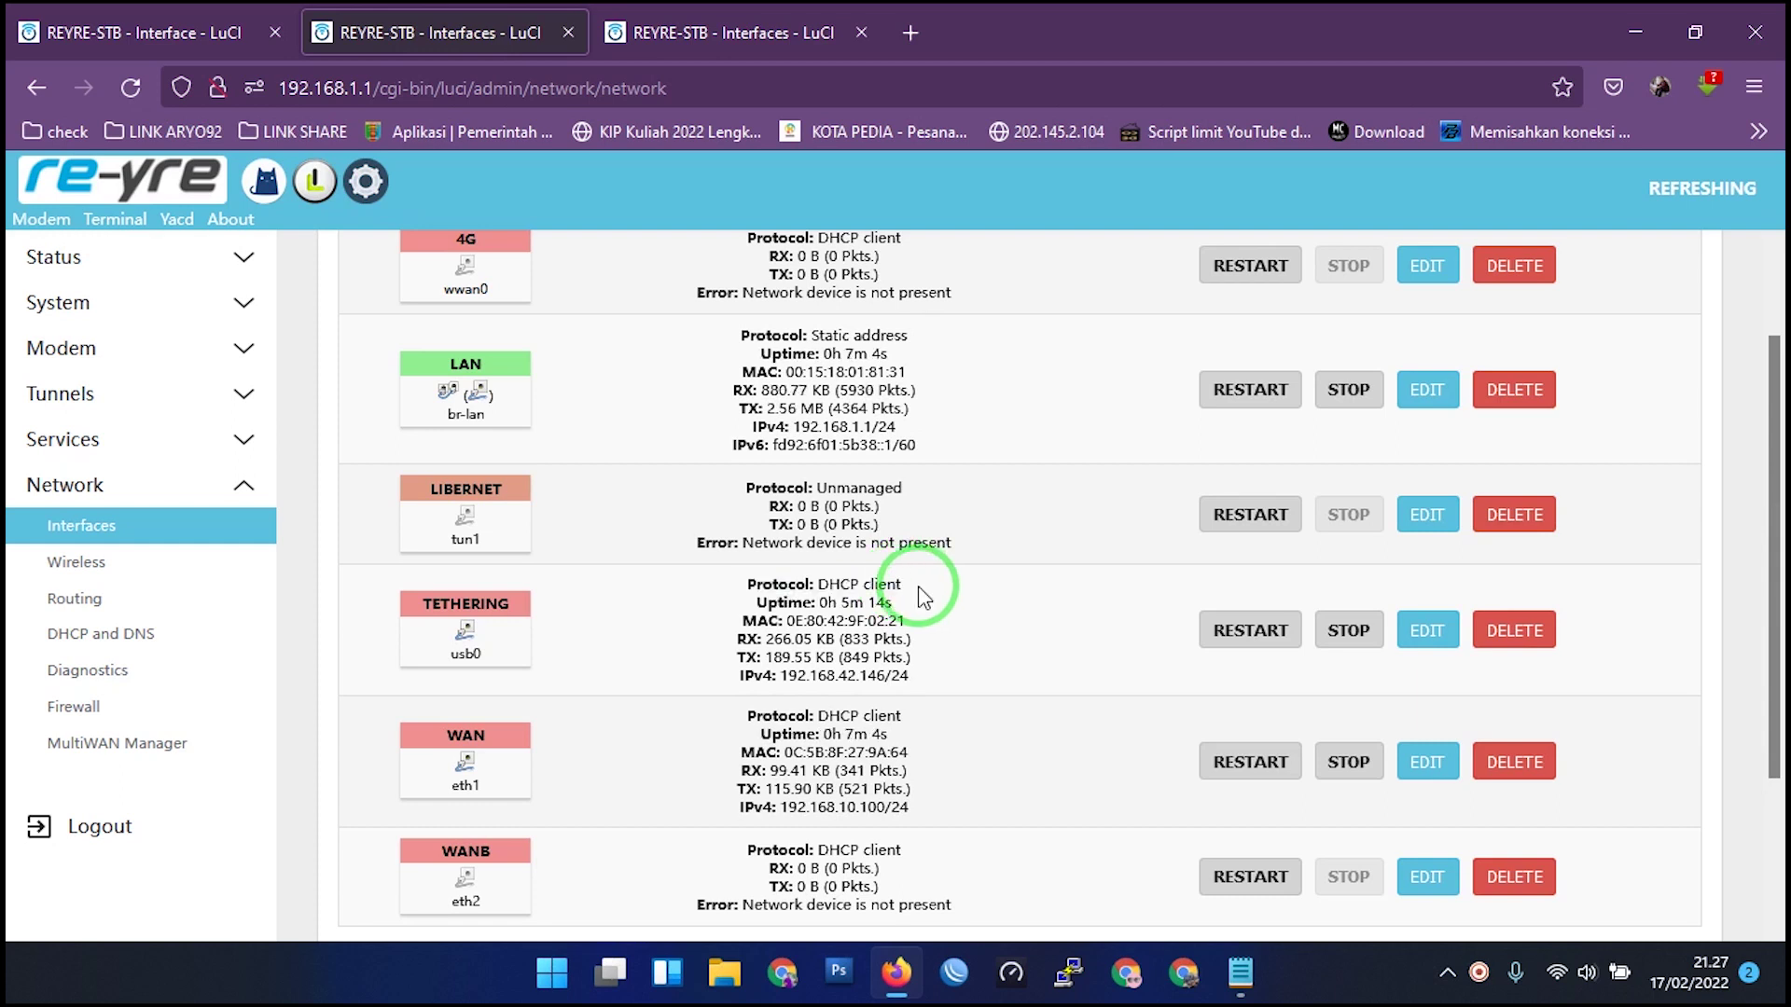
drag(905, 586, 812, 587)
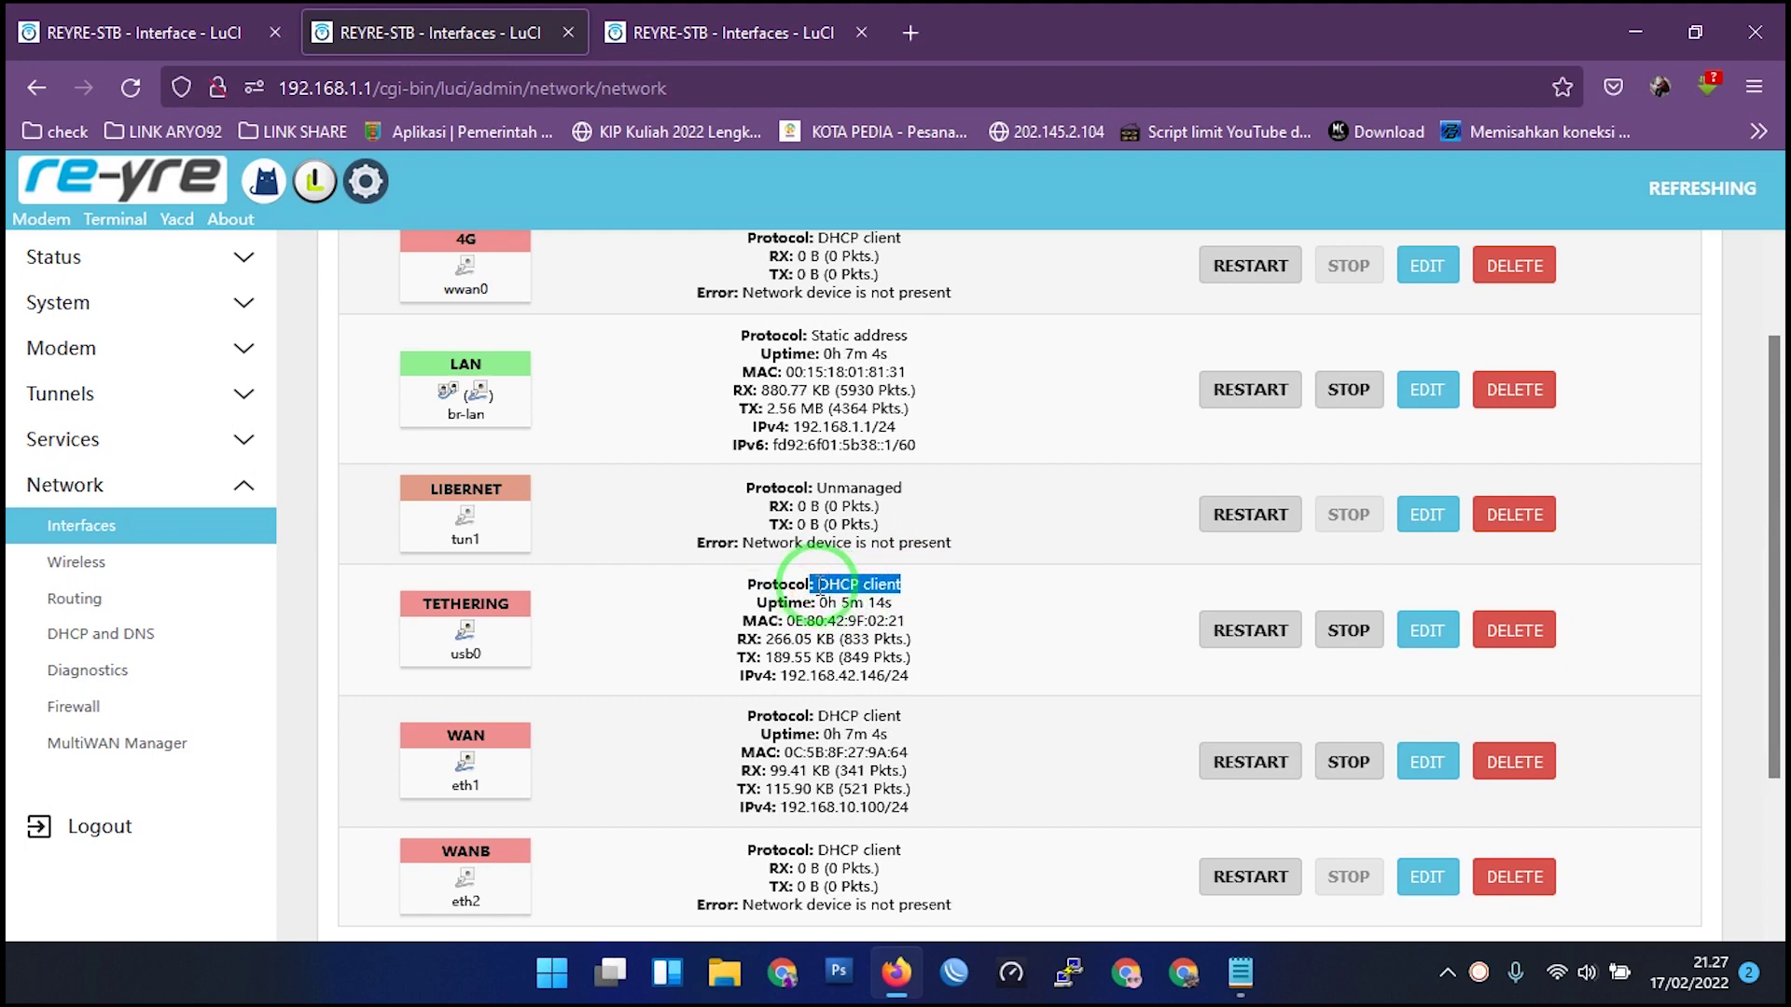
drag(819, 585, 910, 586)
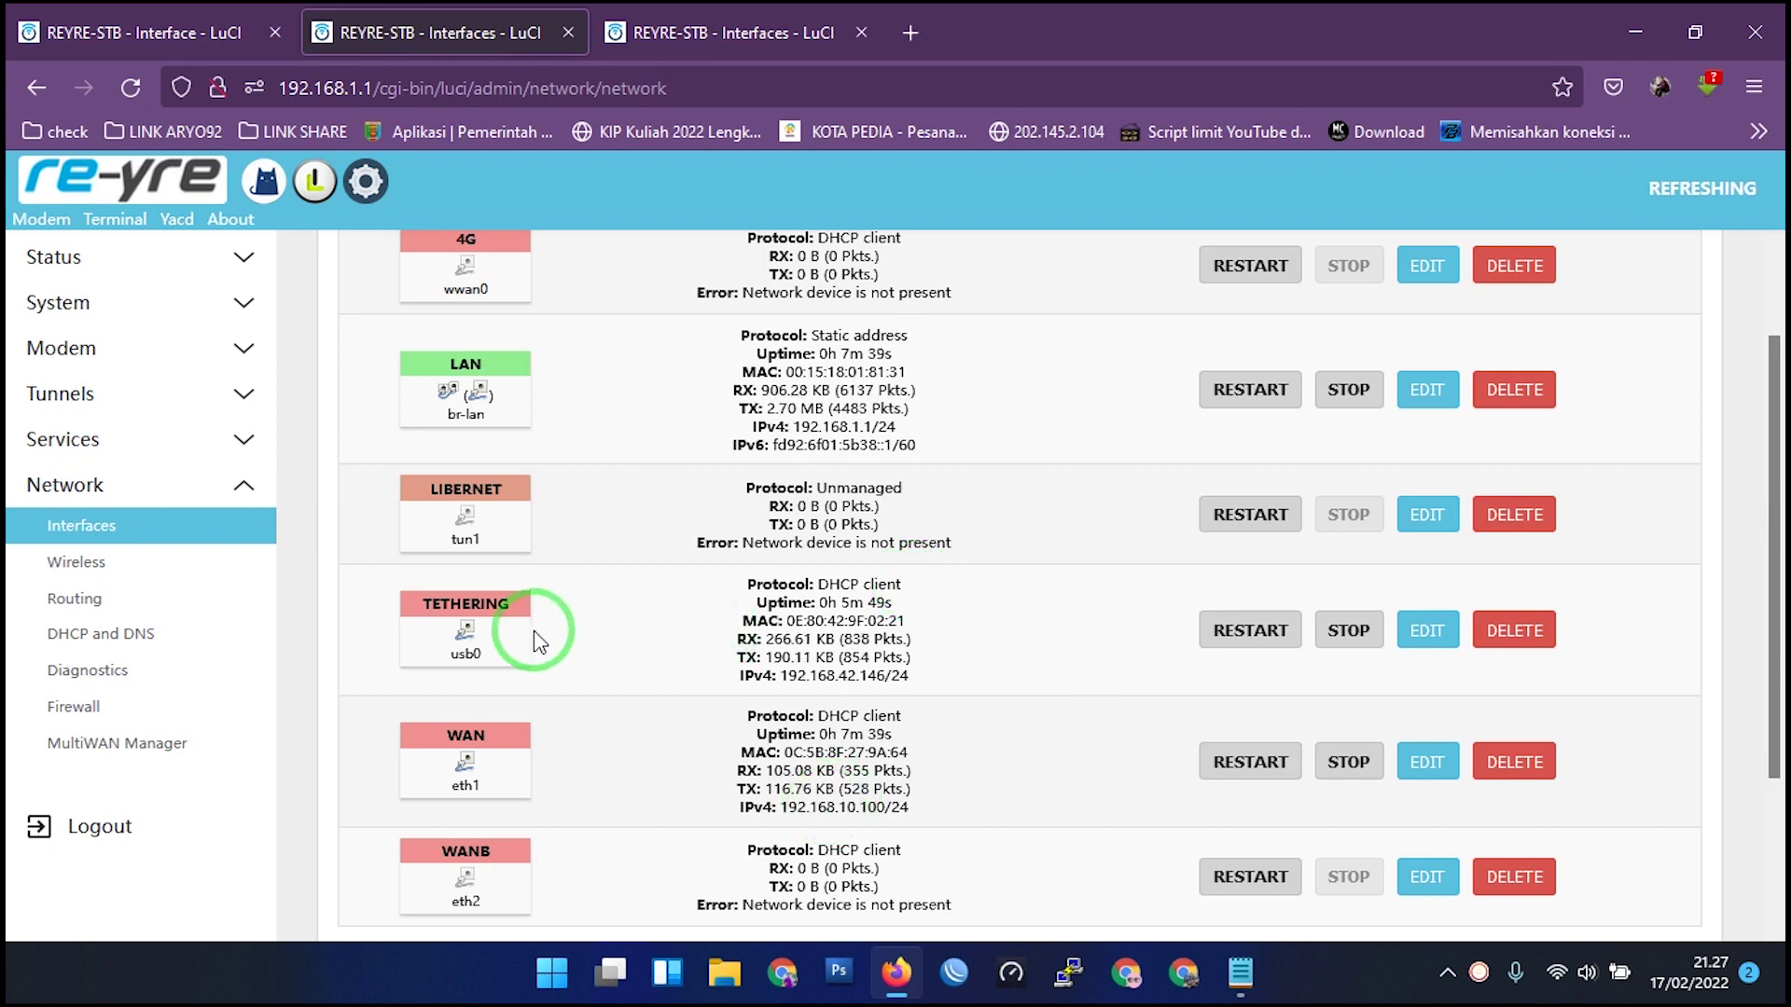
Disable delegation of IPv6 prefixes in the WAN interface's advanced settings and save the interface.
scroll(611, 615, down, 3)
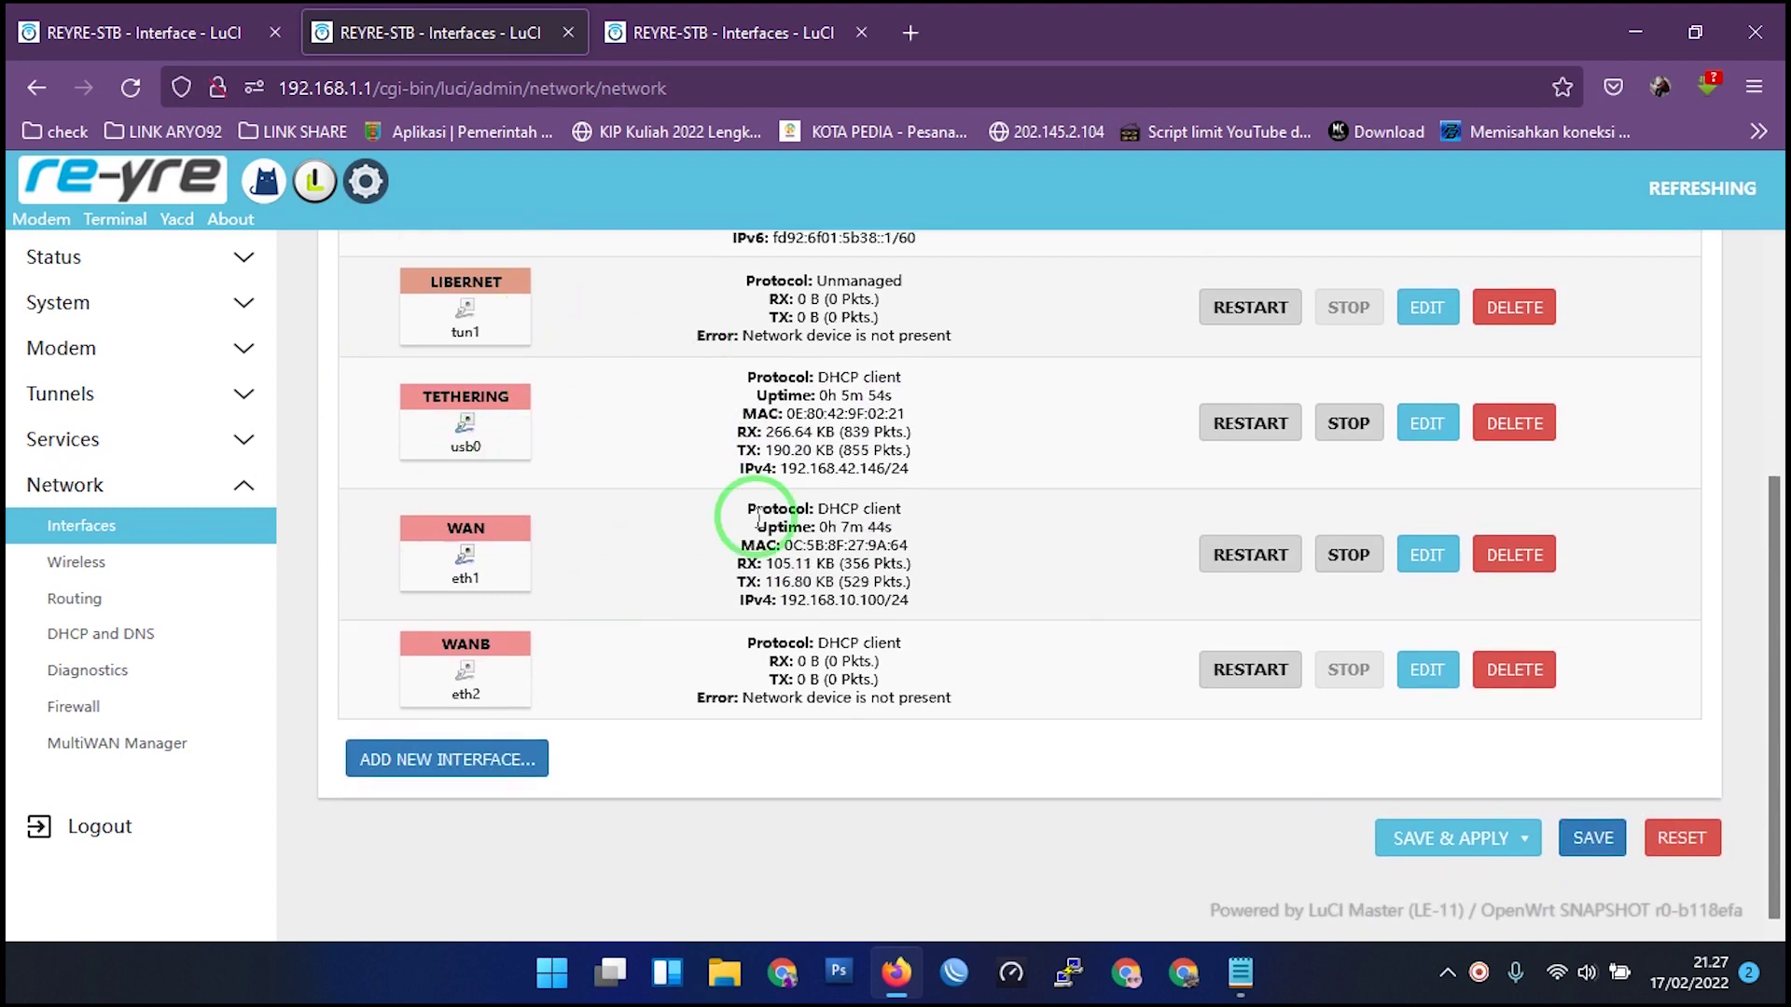
double_click(469, 530)
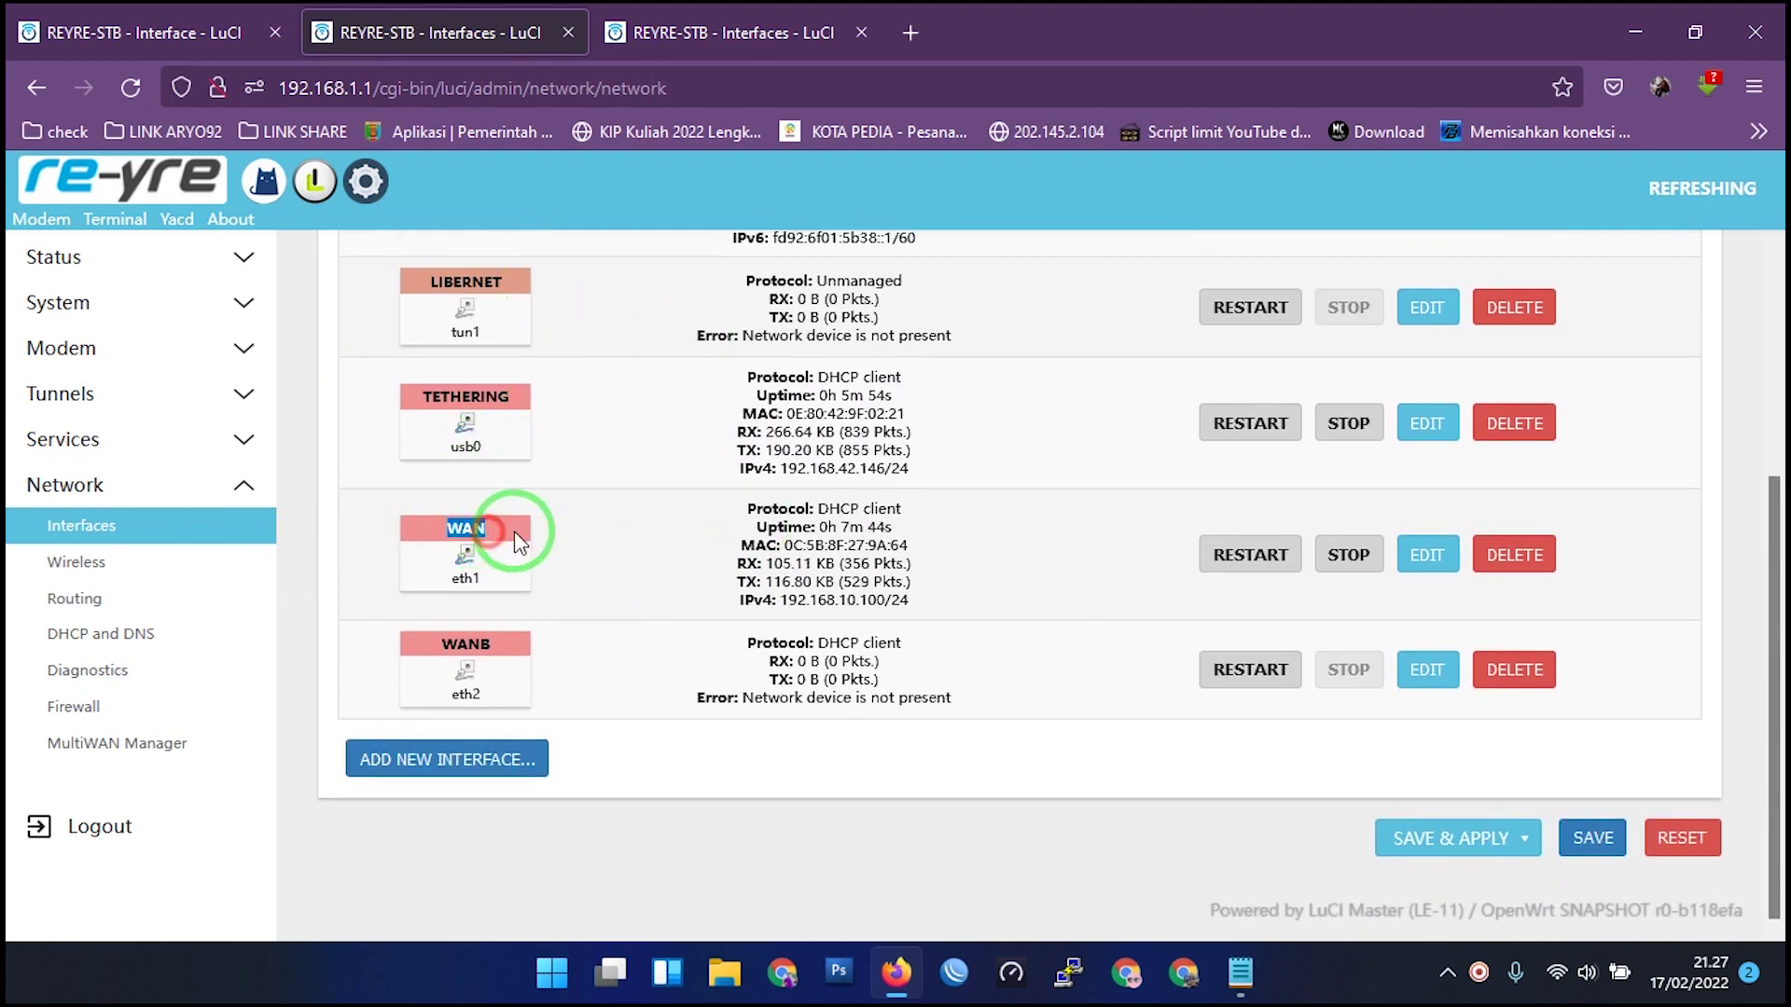
click(1430, 556)
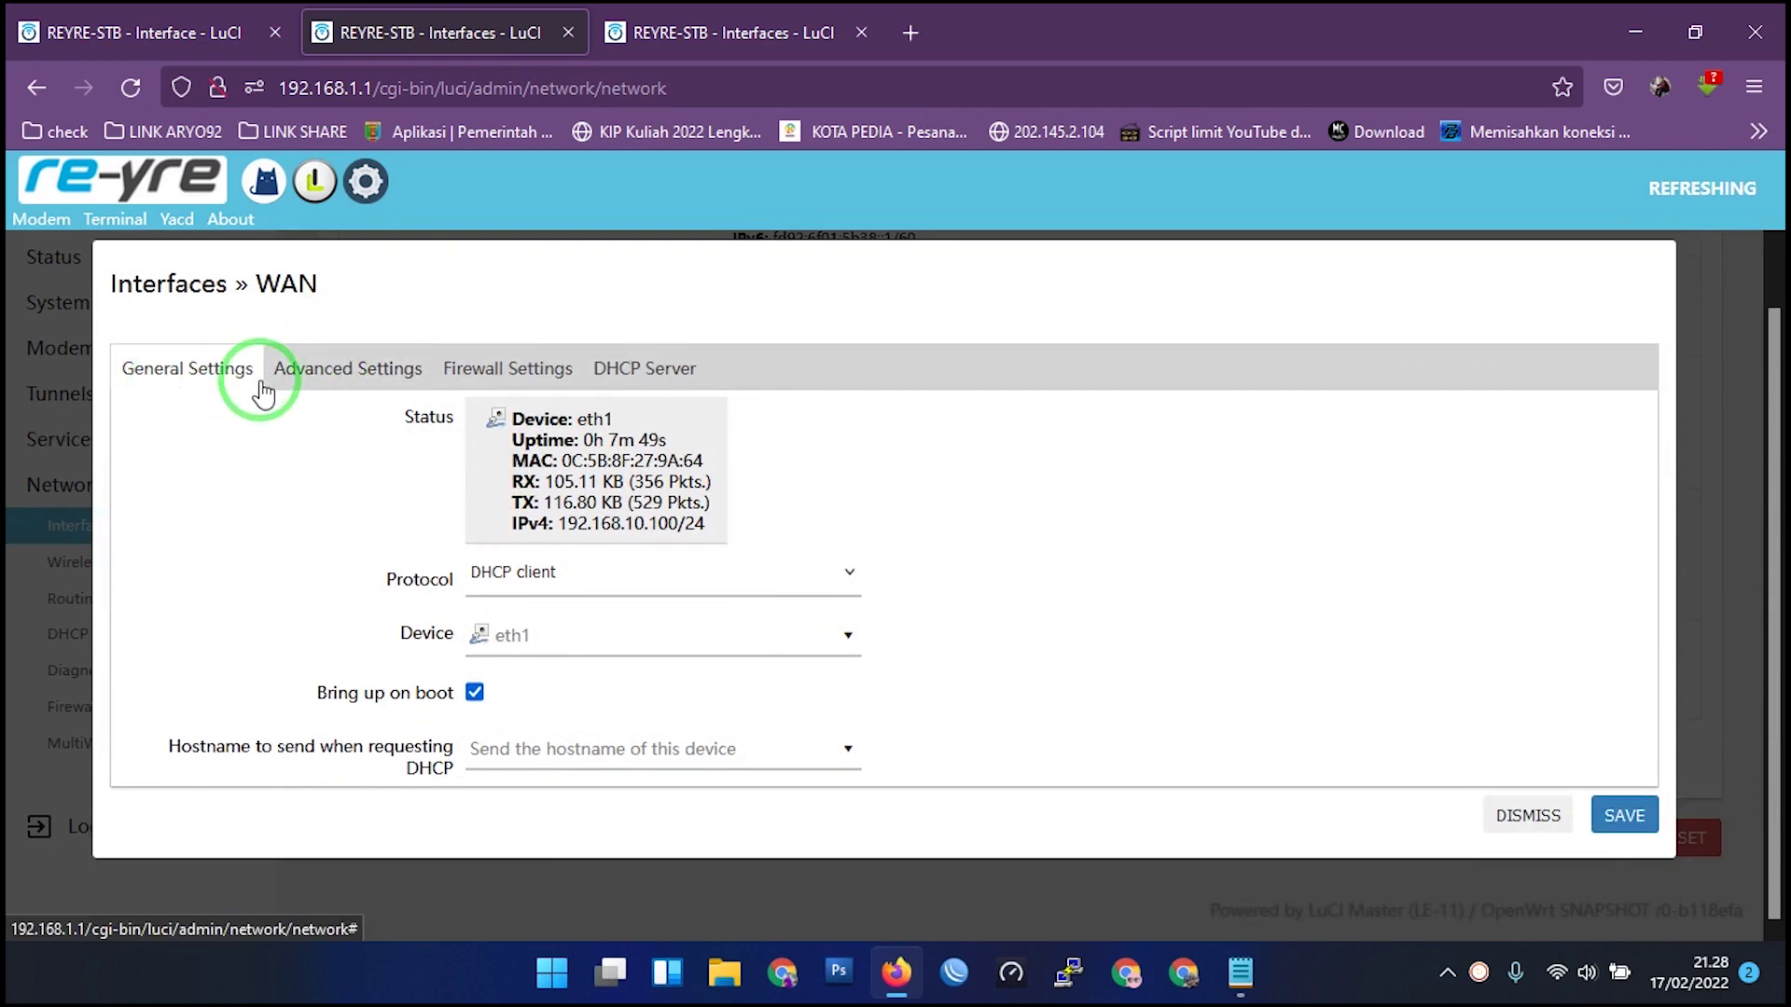
click(326, 373)
scroll(494, 572, down, 3)
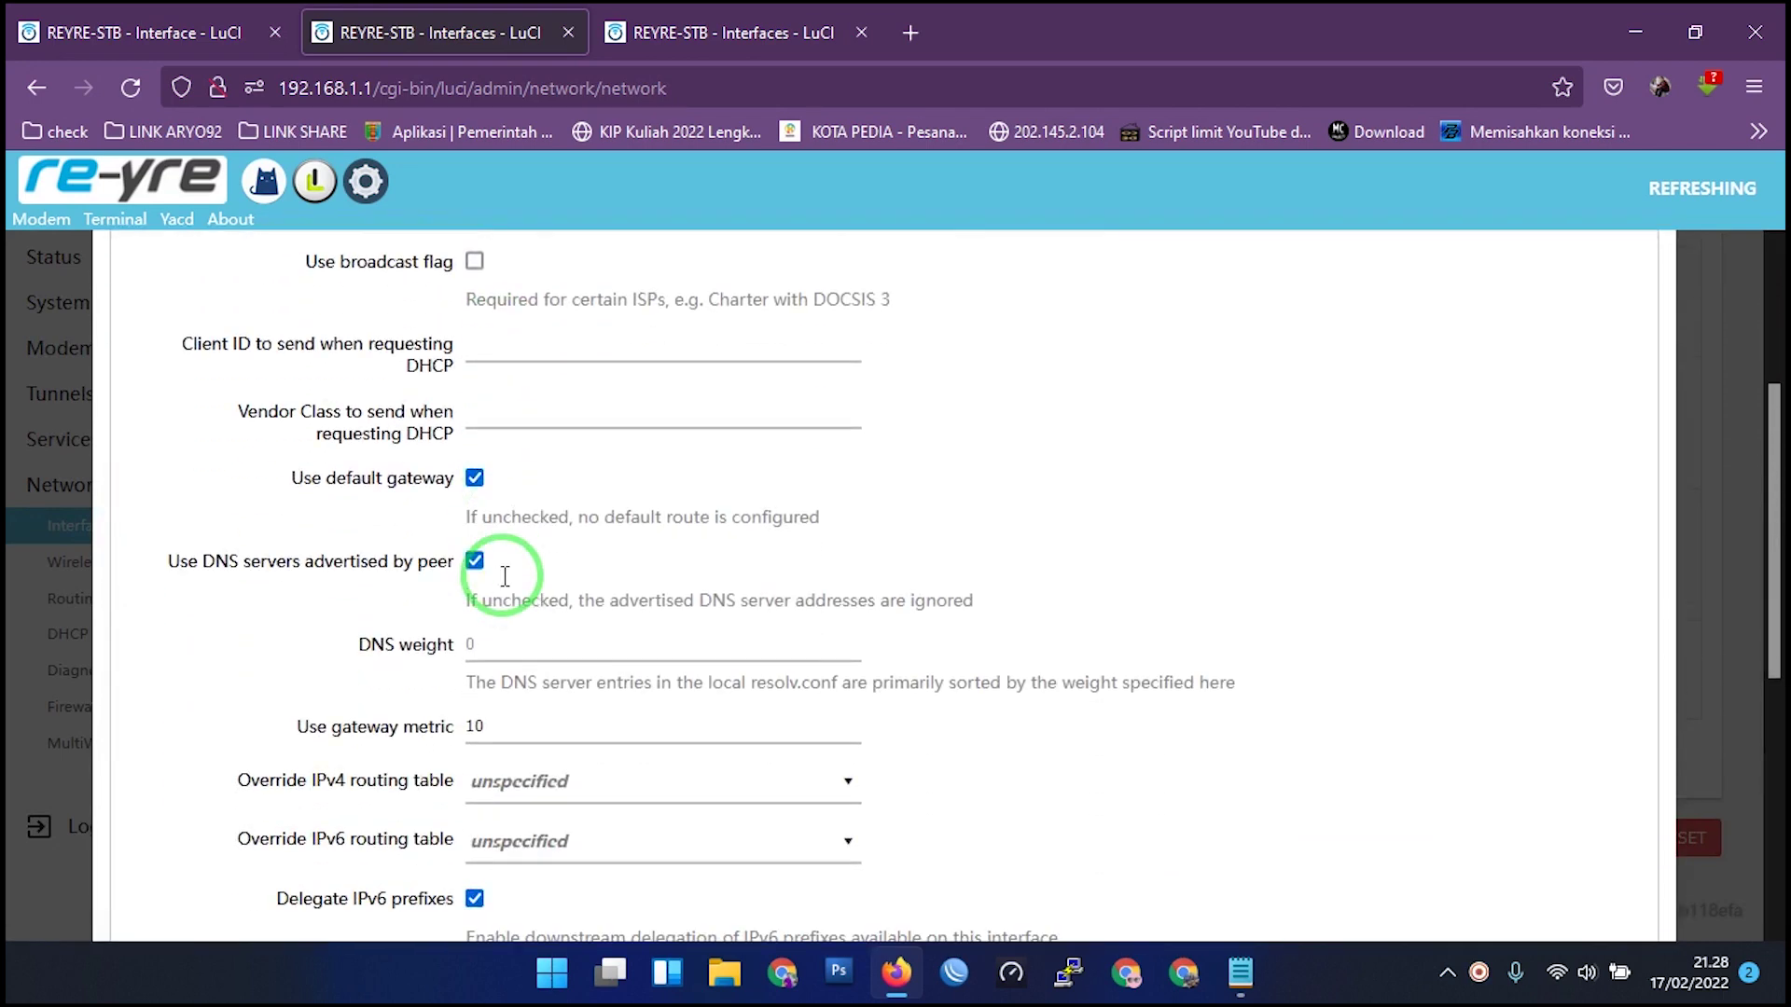
scroll(373, 615, down, 1)
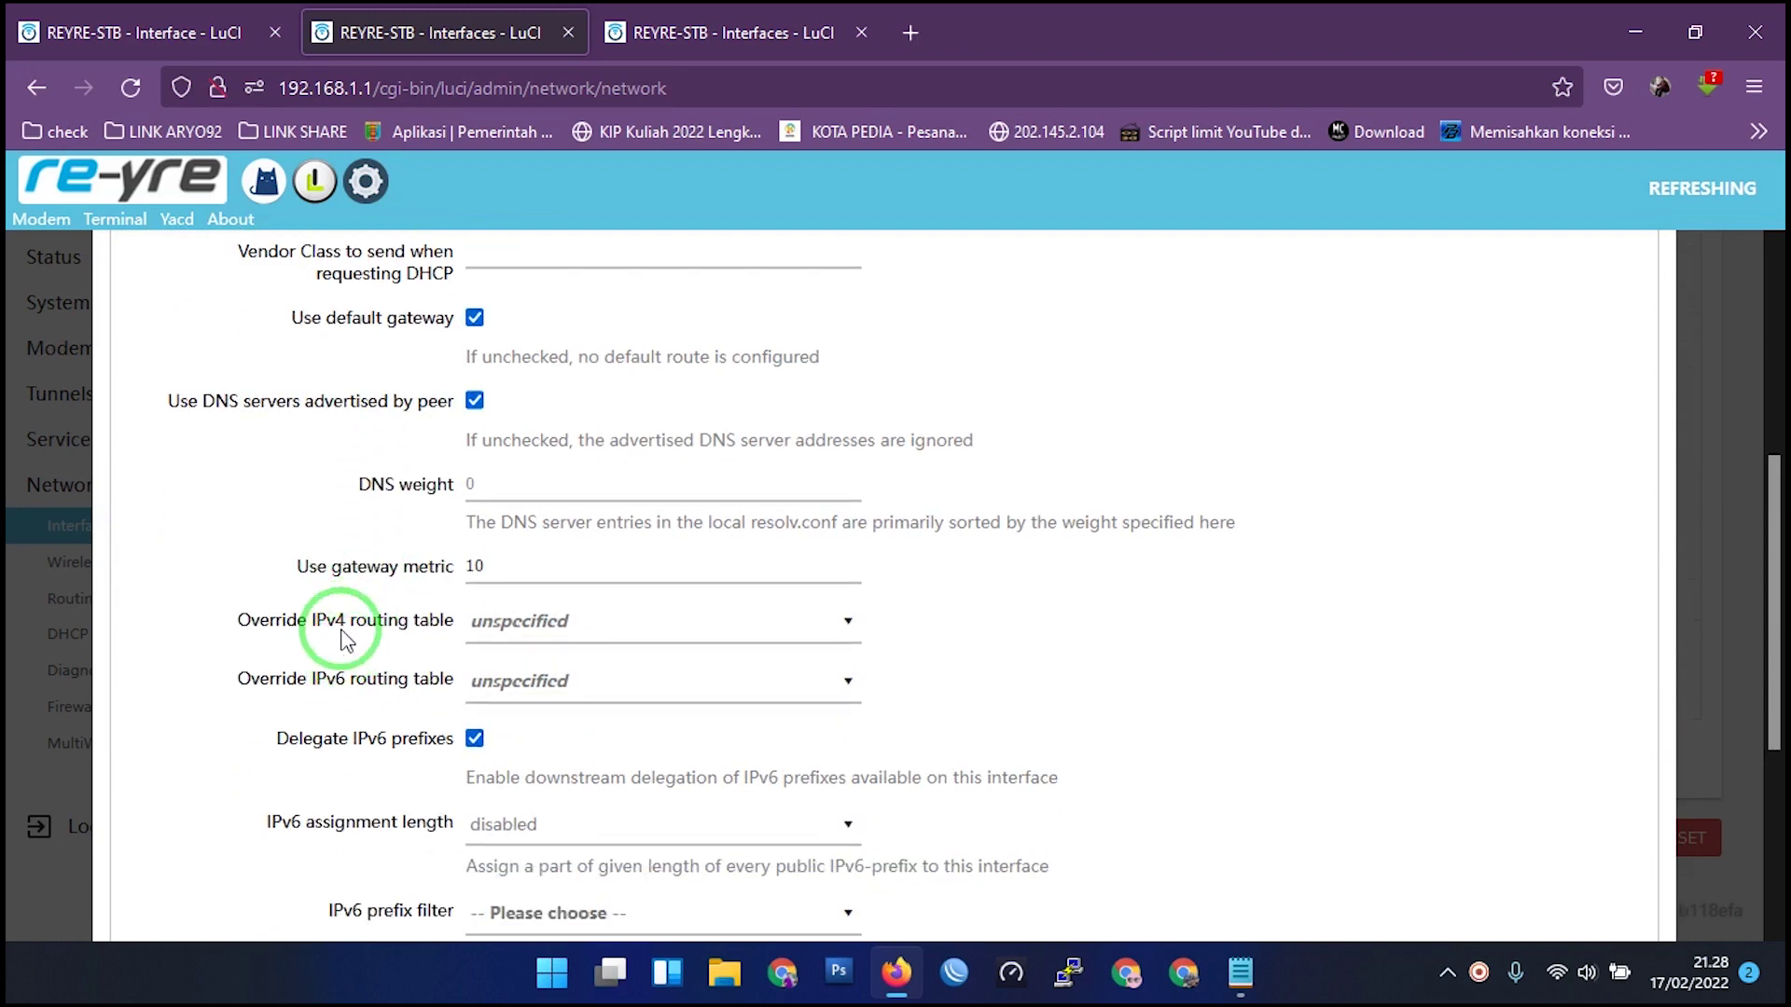
drag(299, 569, 512, 565)
click(476, 565)
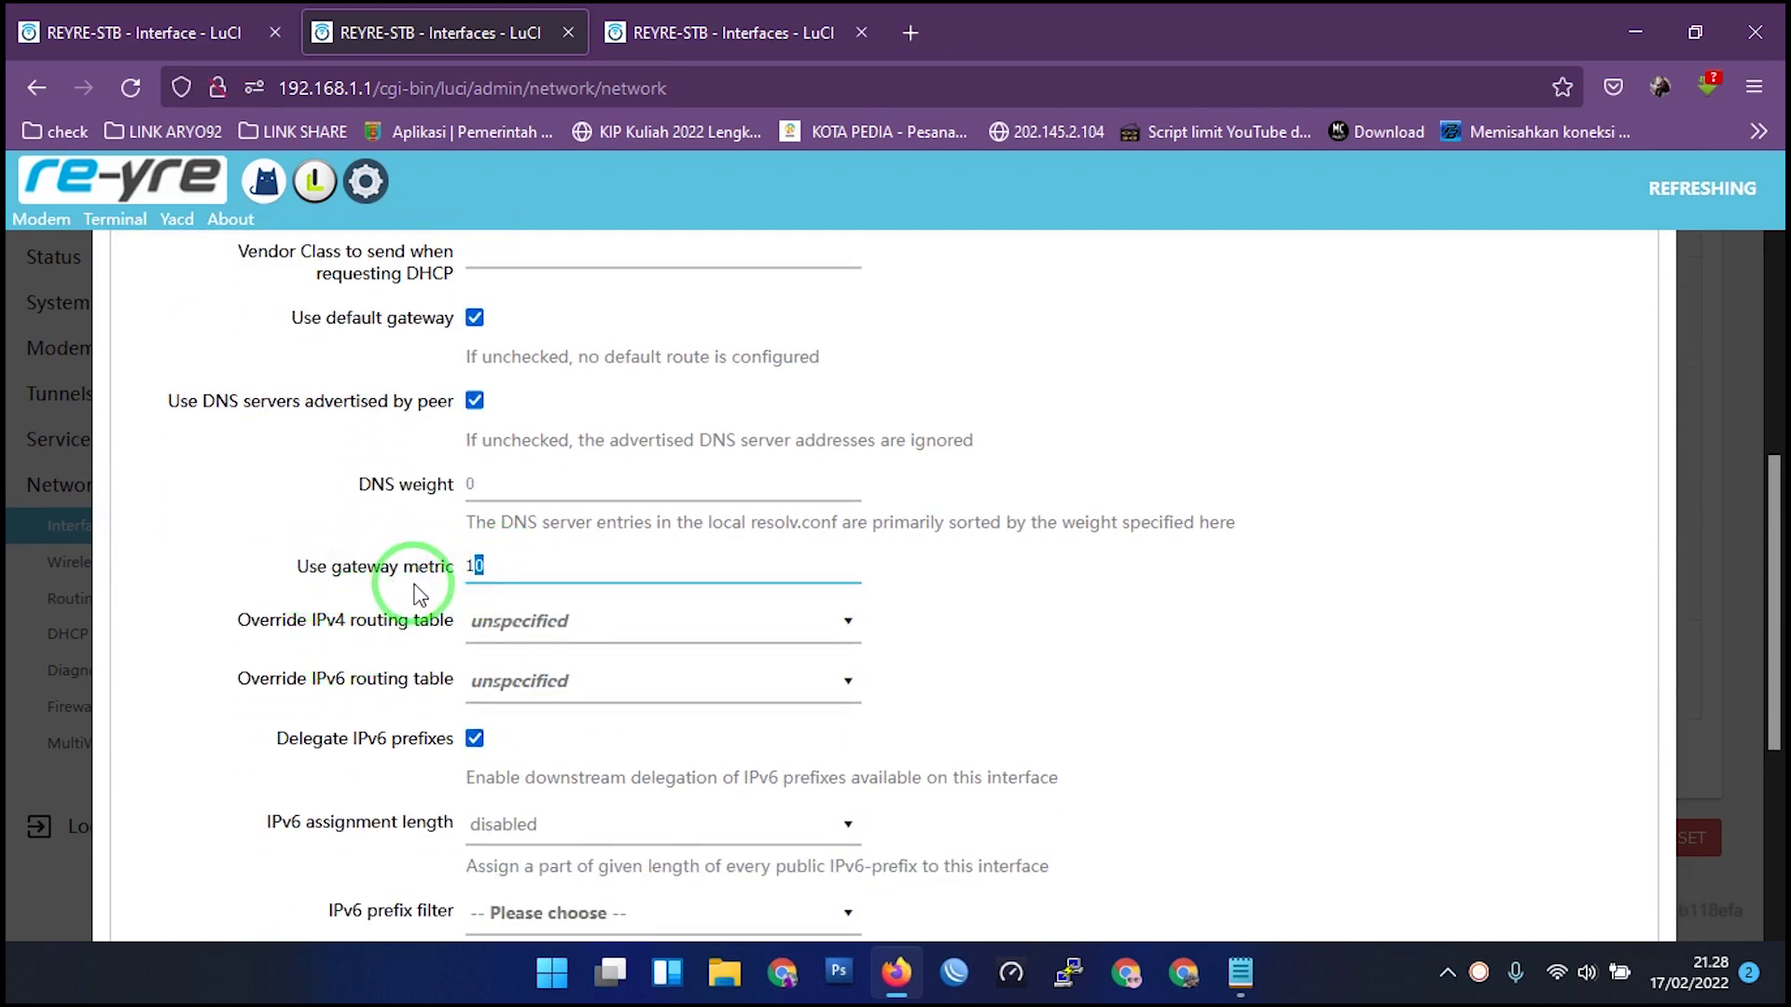
drag(289, 751, 457, 746)
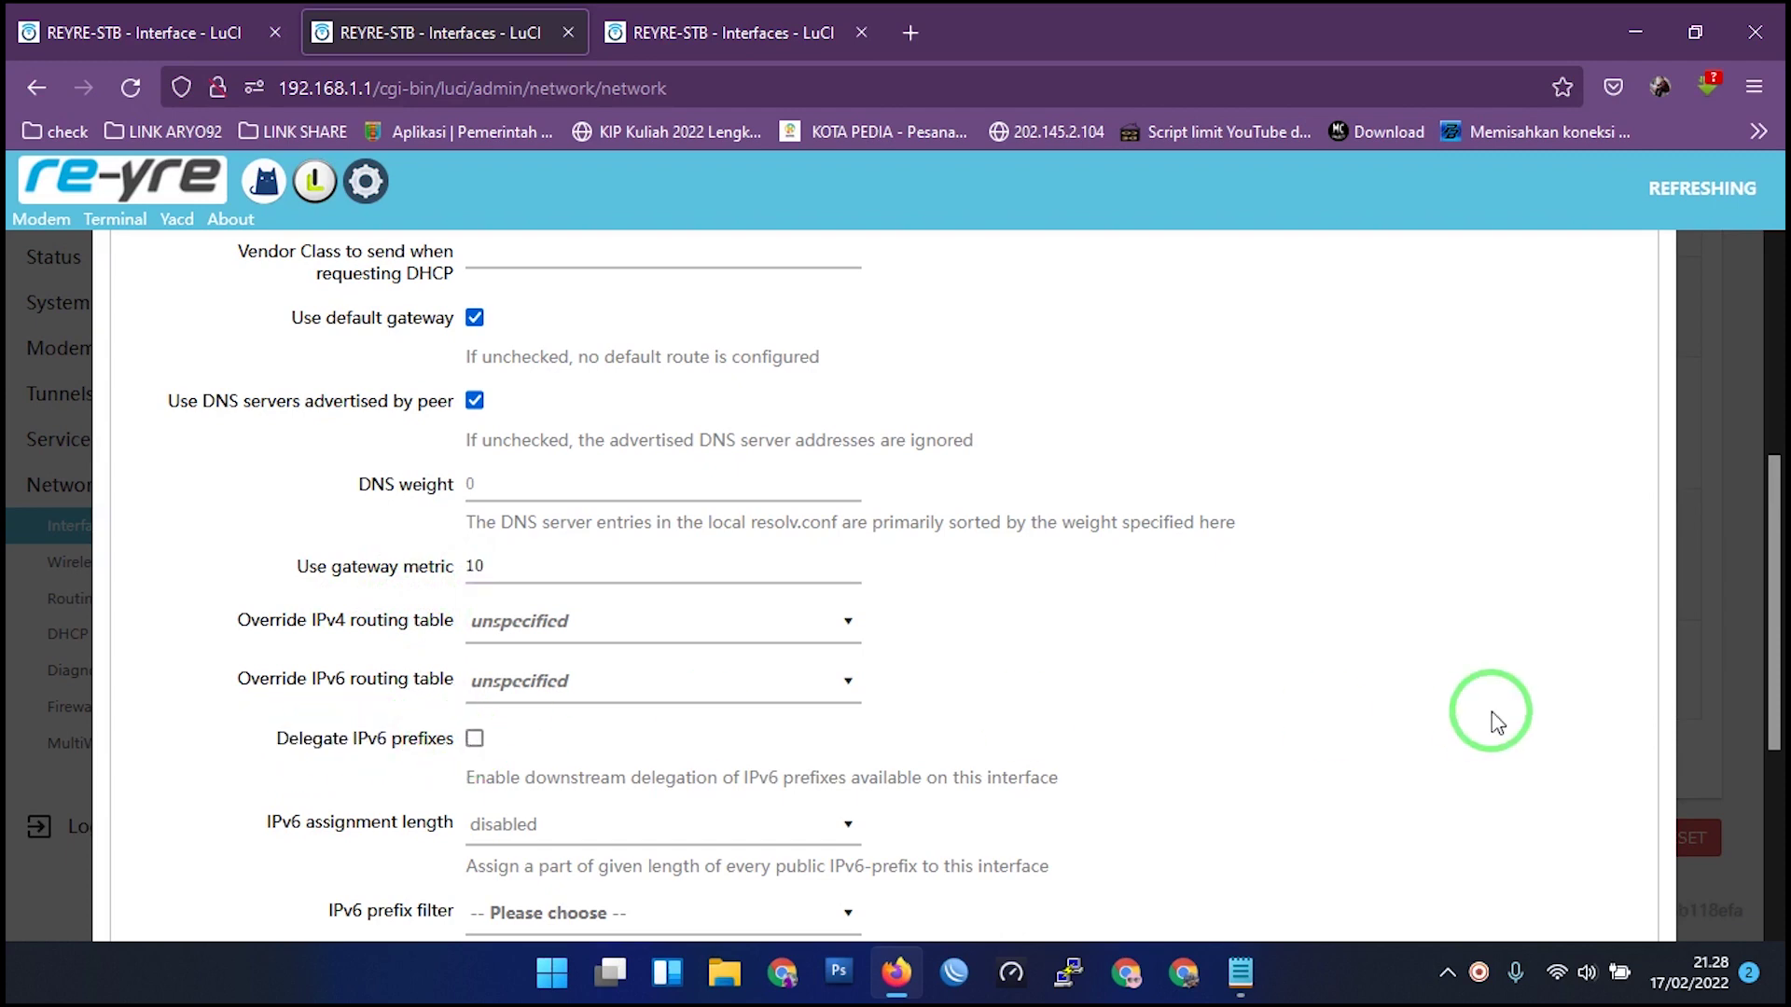
scroll(1511, 728, down, 4)
click(1616, 823)
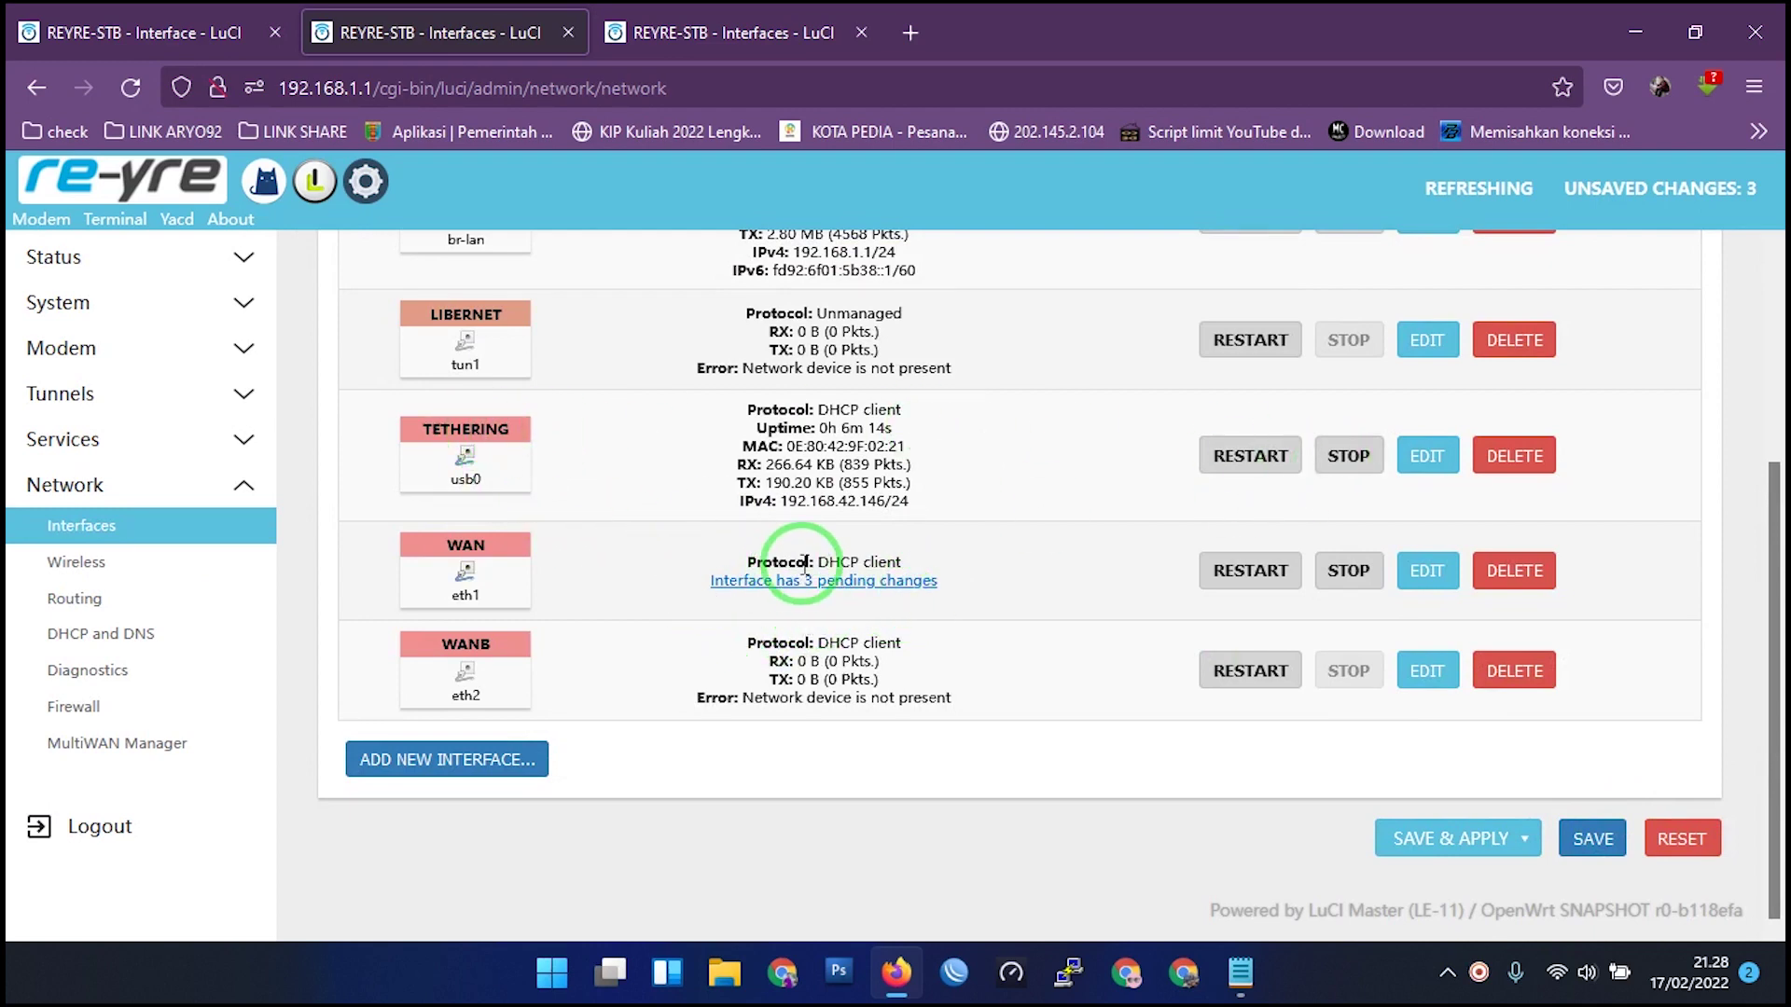
Set the gateway metric of the TETHERING interface to 11 in its advanced settings and save the interface.
click(1427, 456)
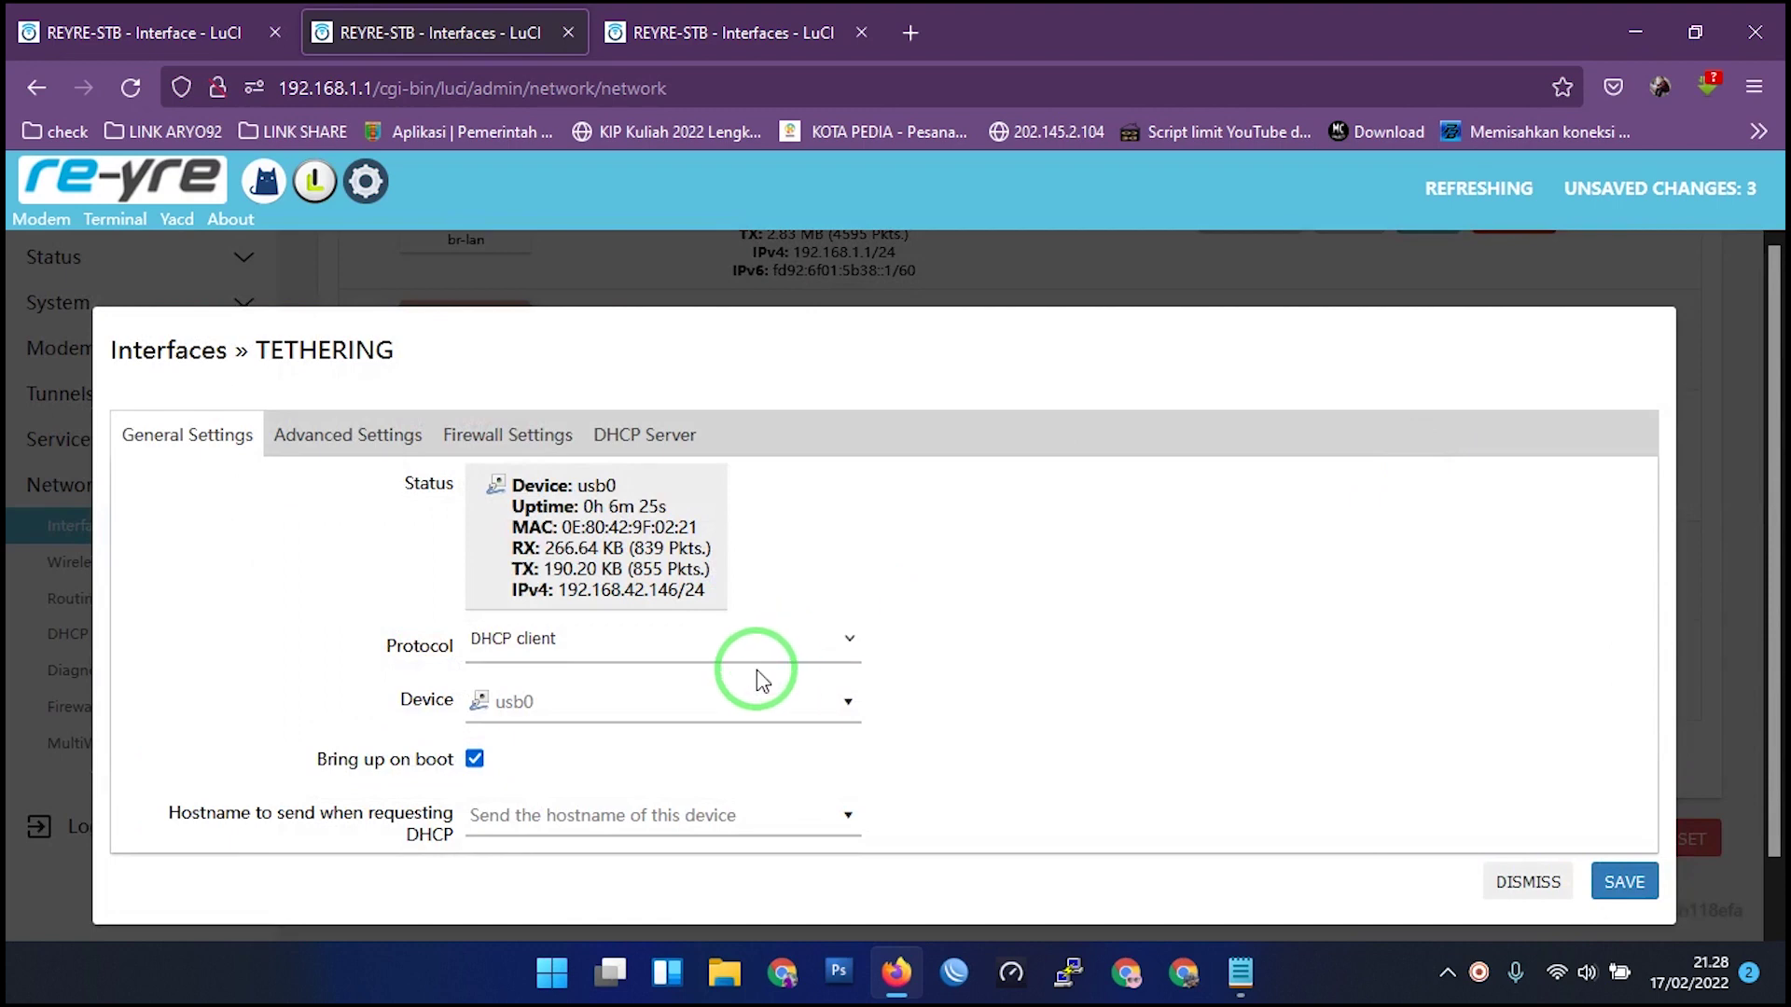
scroll(690, 643, down, 1)
click(321, 377)
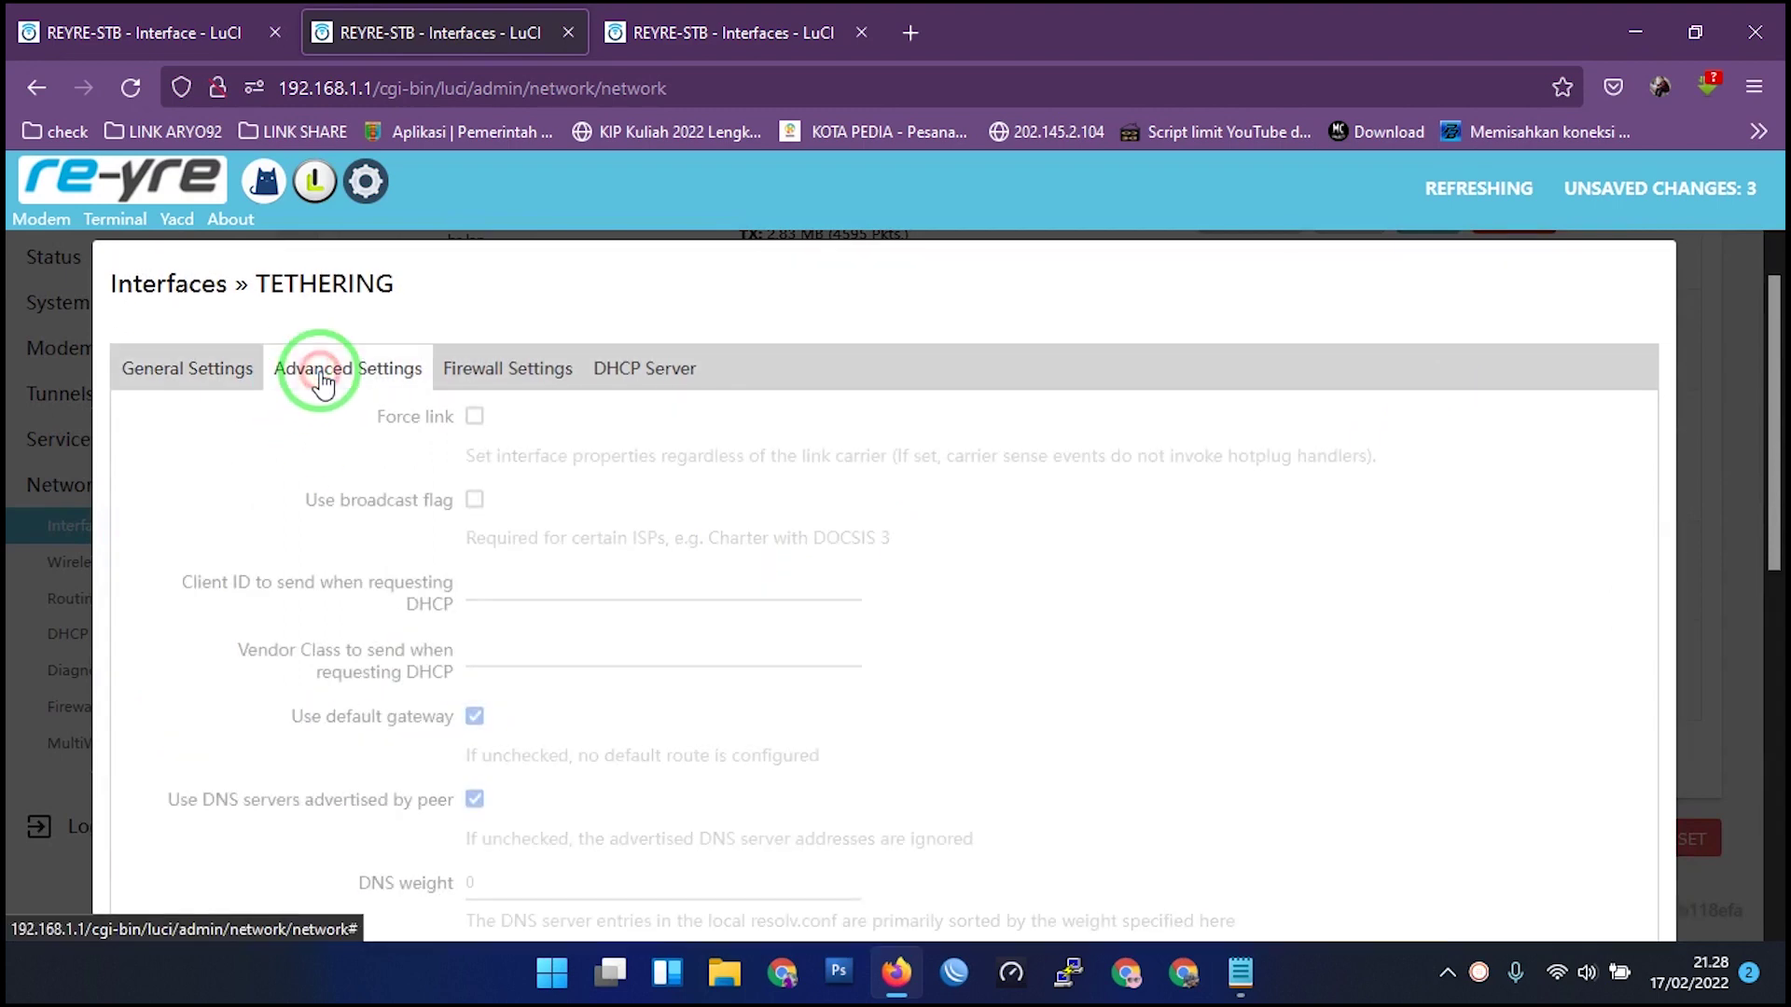
scroll(373, 578, down, 3)
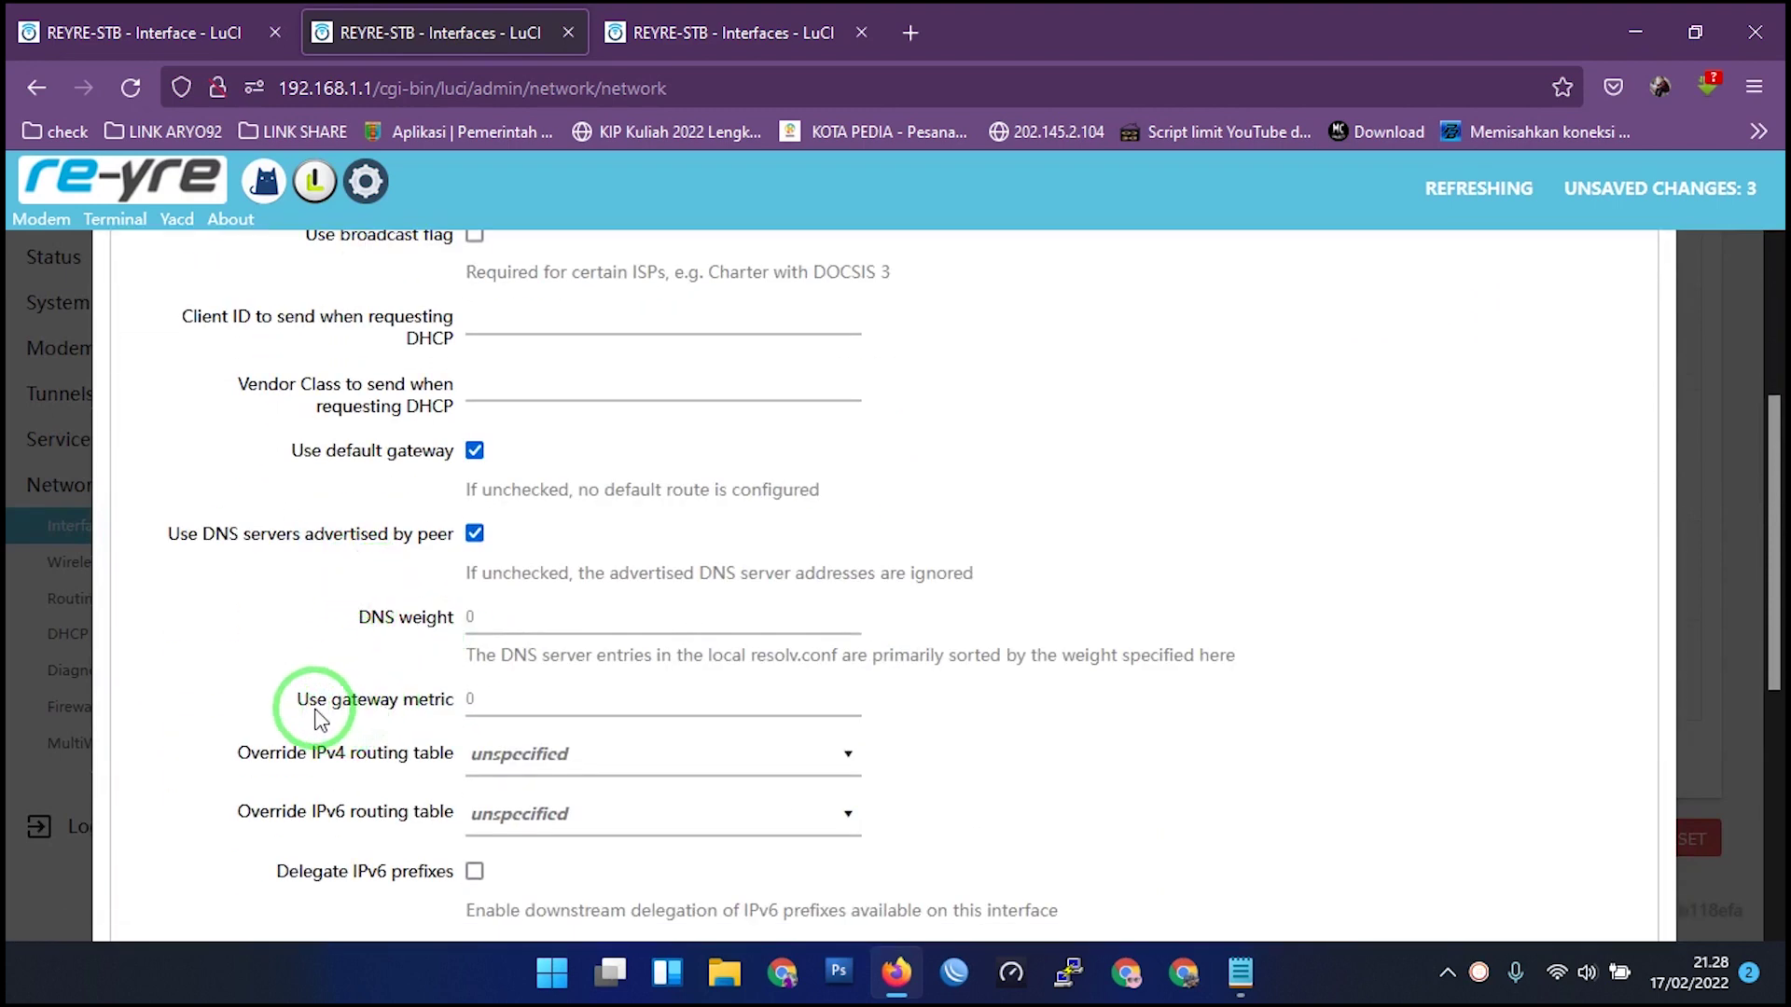
click(492, 698)
text(11)
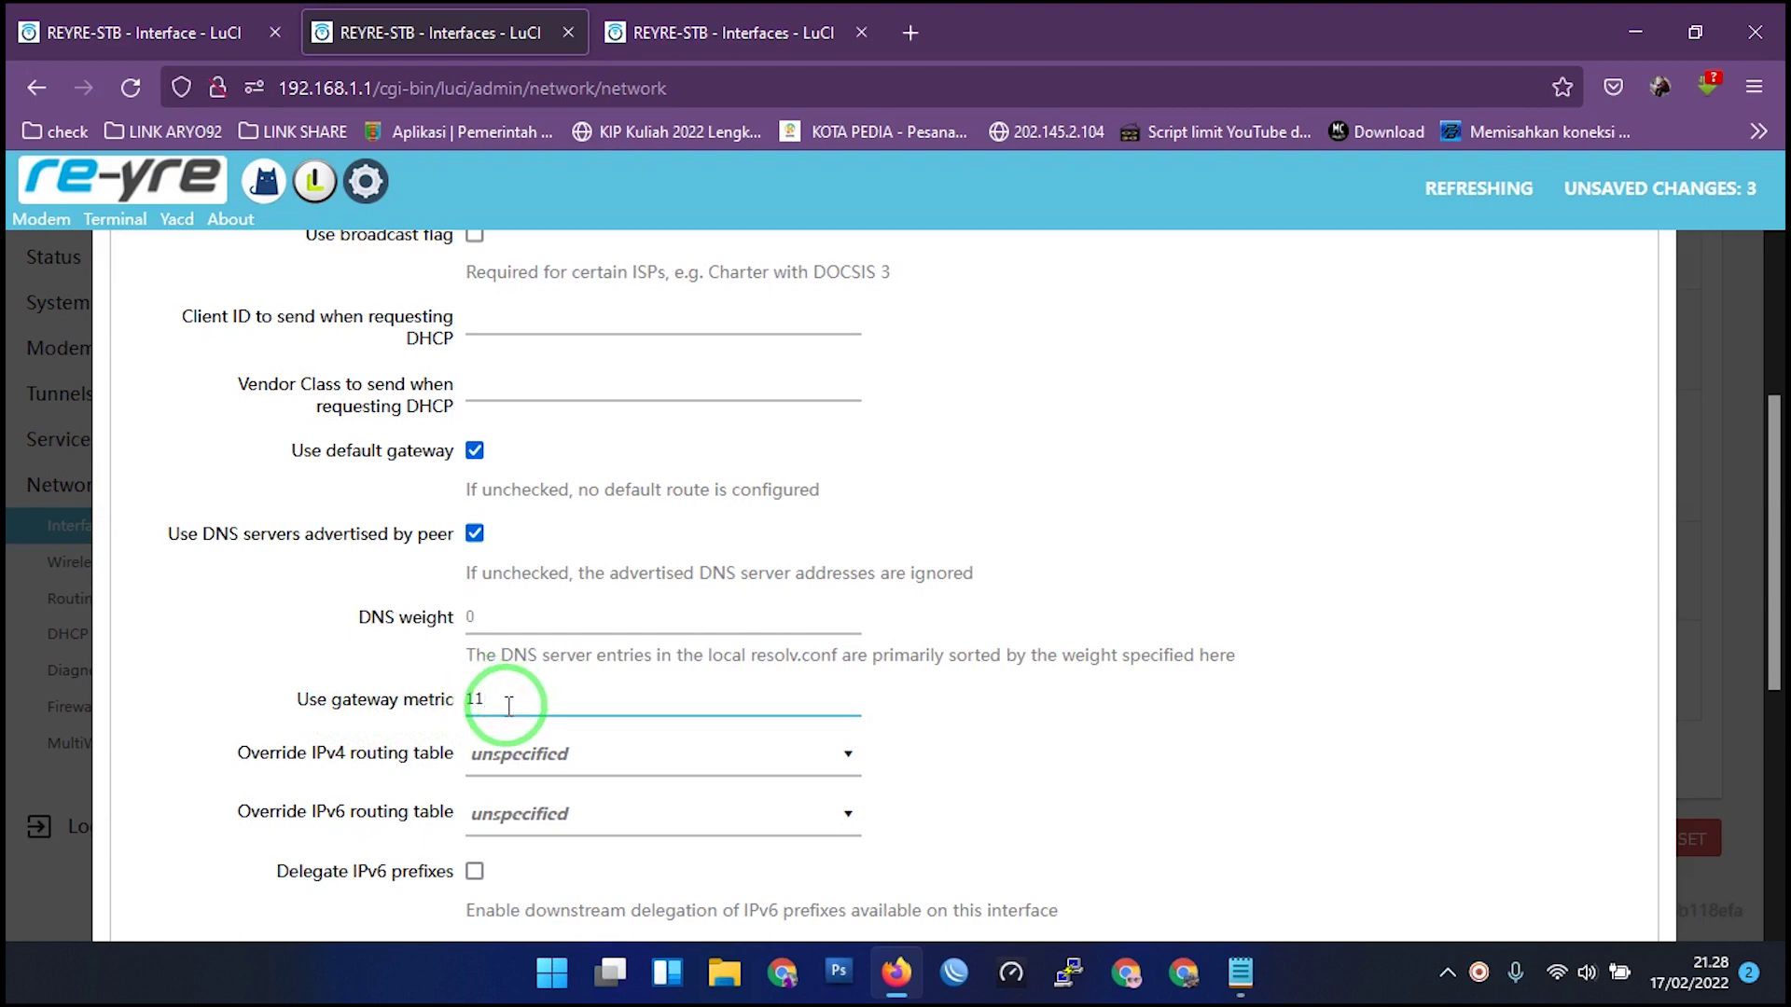
click(366, 735)
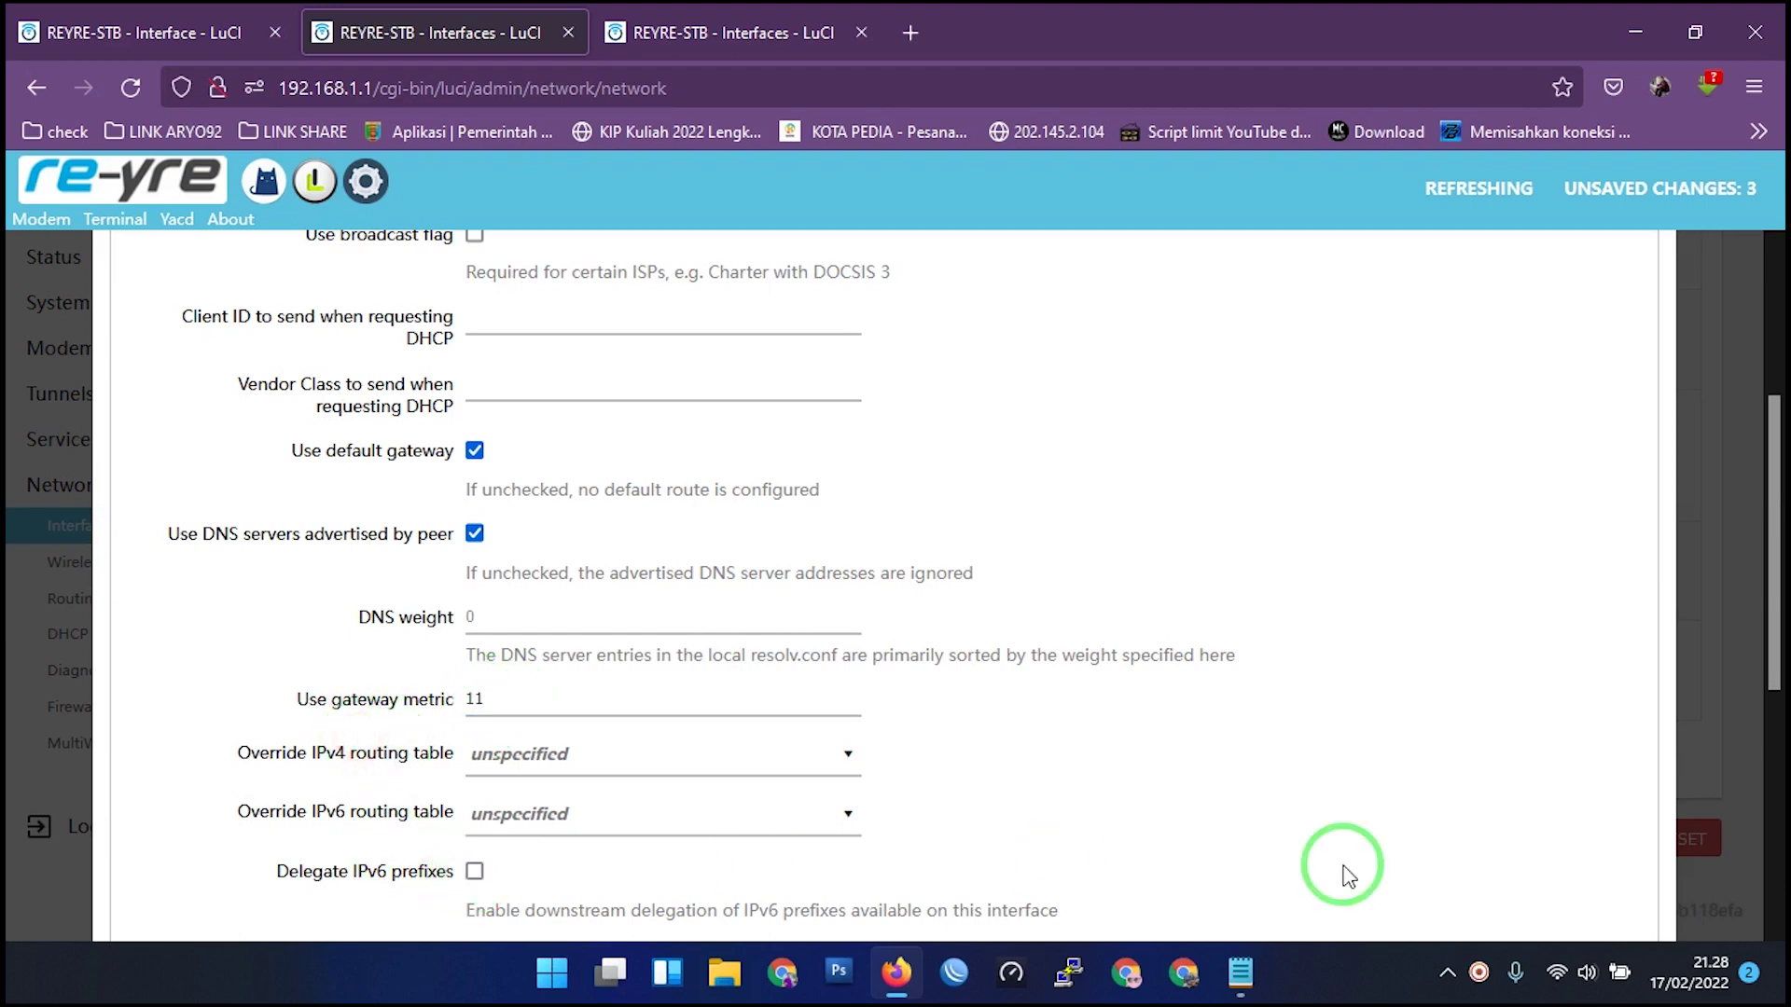
scroll(1058, 871, down, 5)
click(1623, 815)
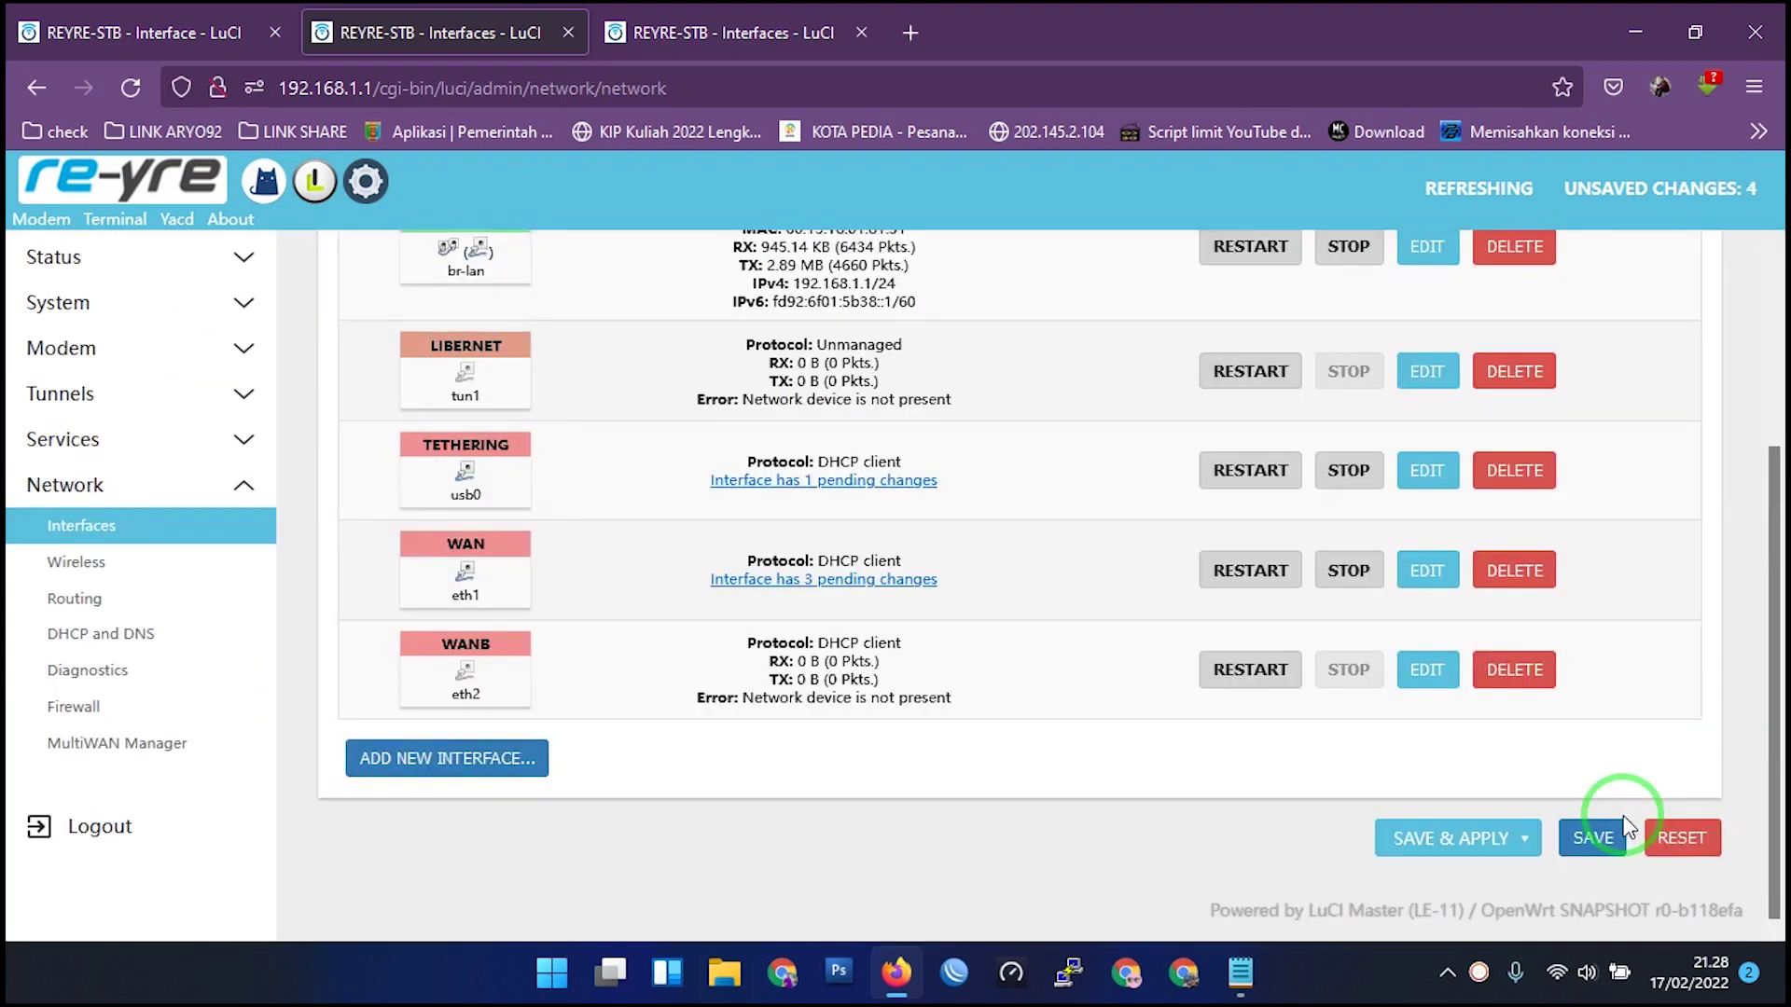
click(1425, 669)
click(373, 433)
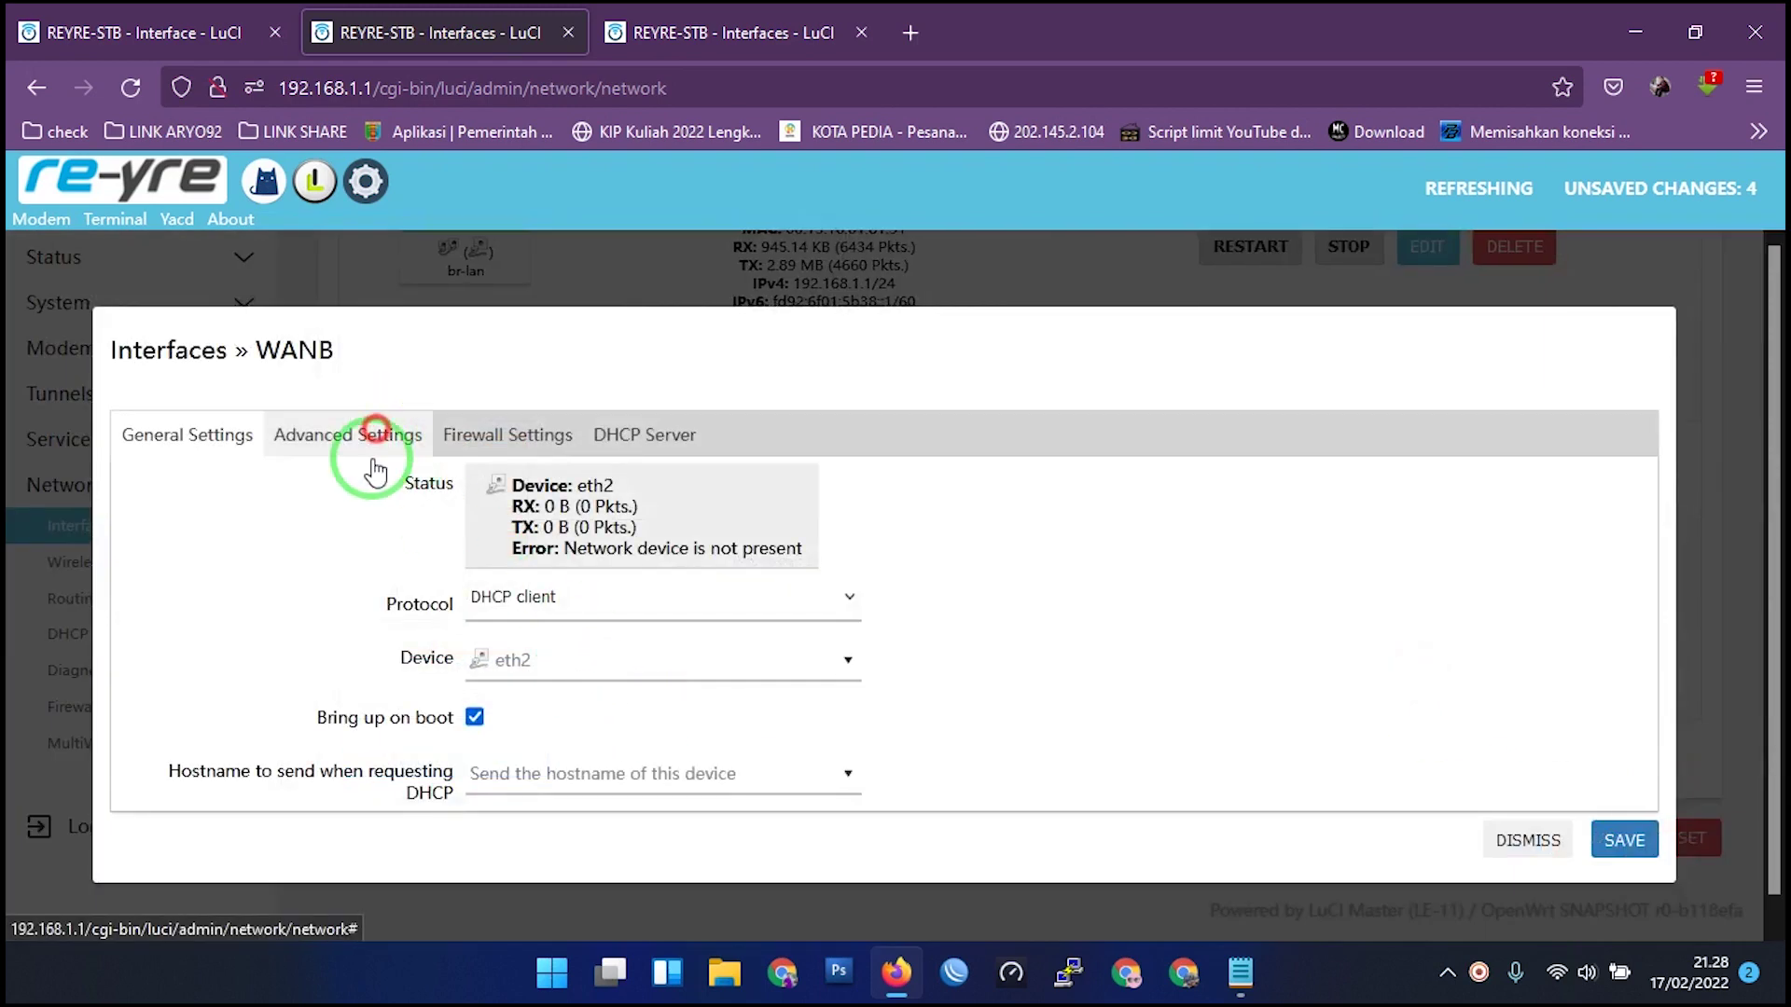
scroll(452, 793, down, 5)
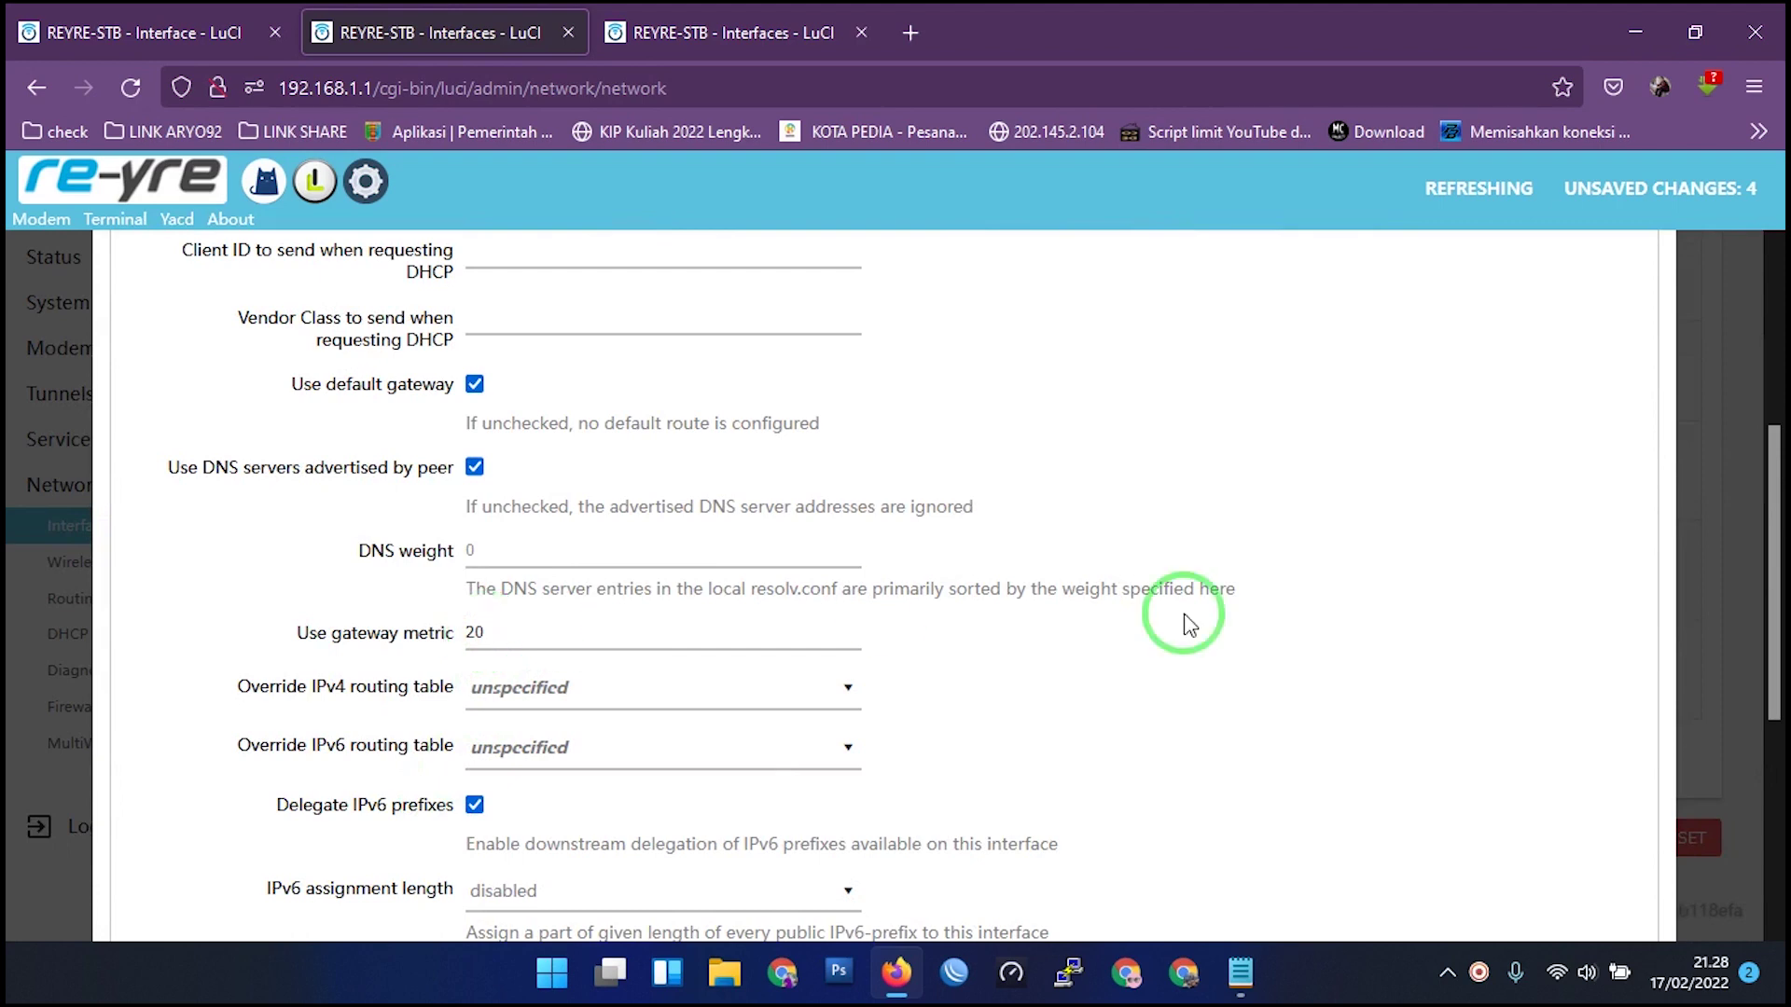
scroll(1619, 752, up, 5)
scroll(1541, 787, down, 6)
scroll(1539, 788, down, 4)
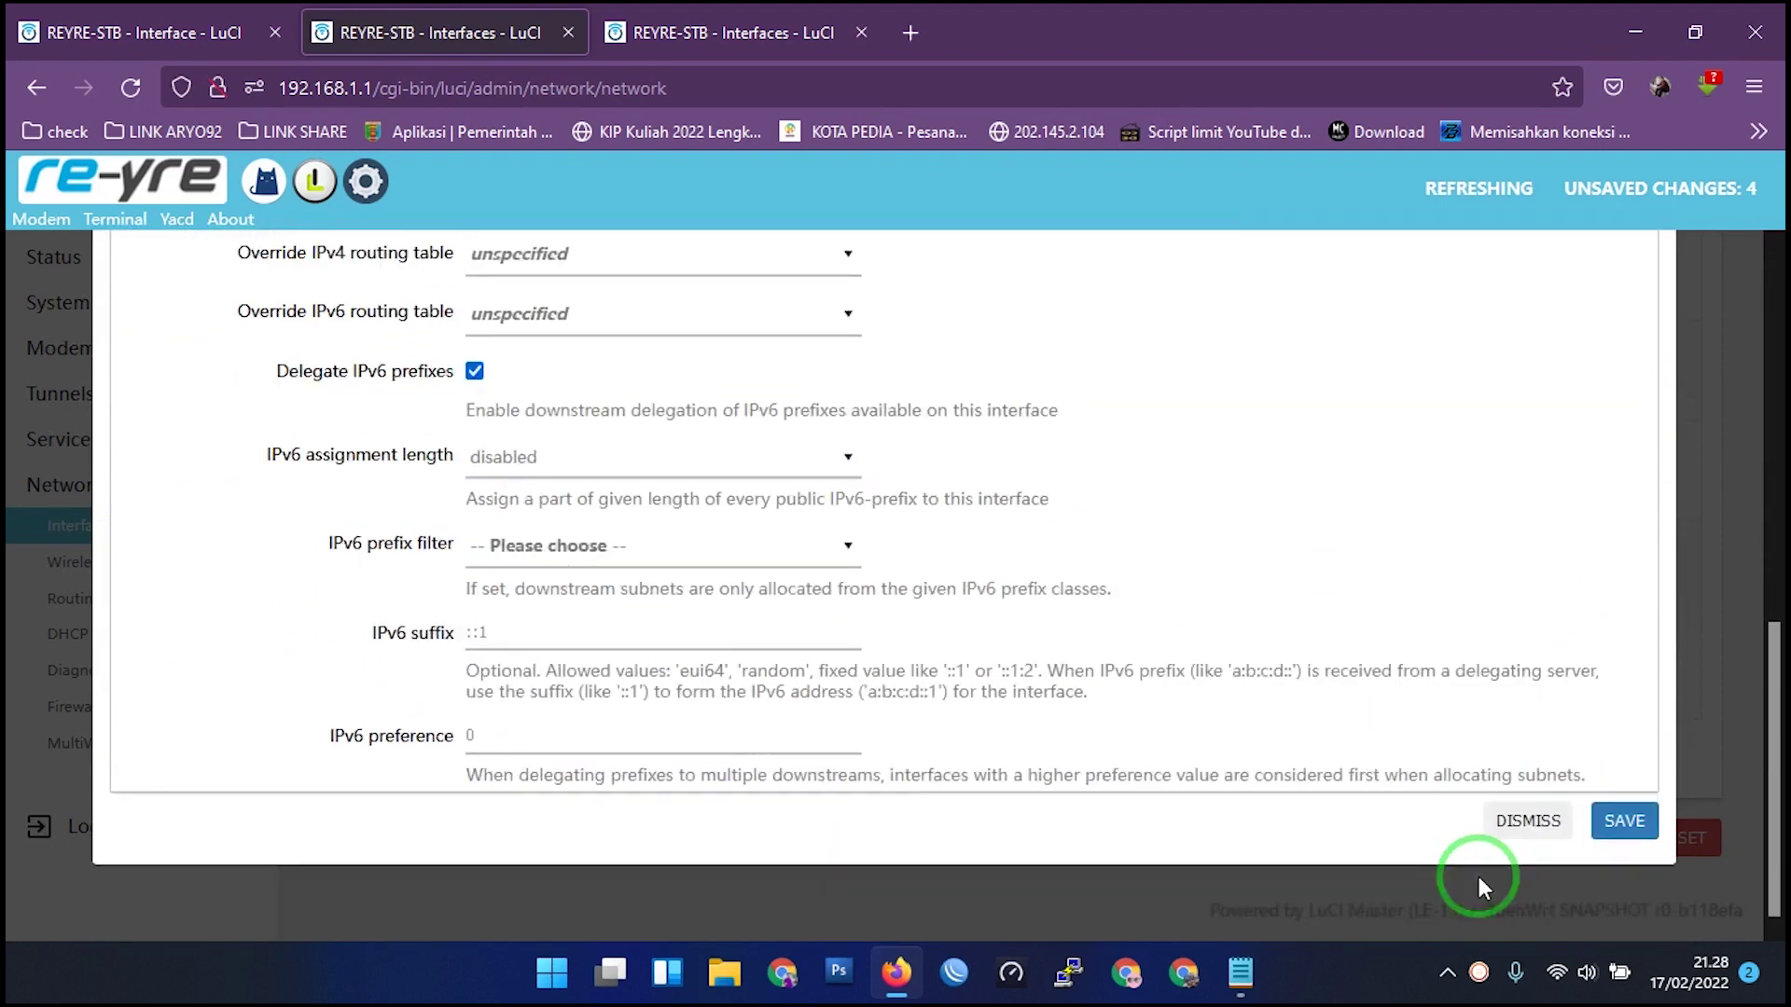
click(479, 364)
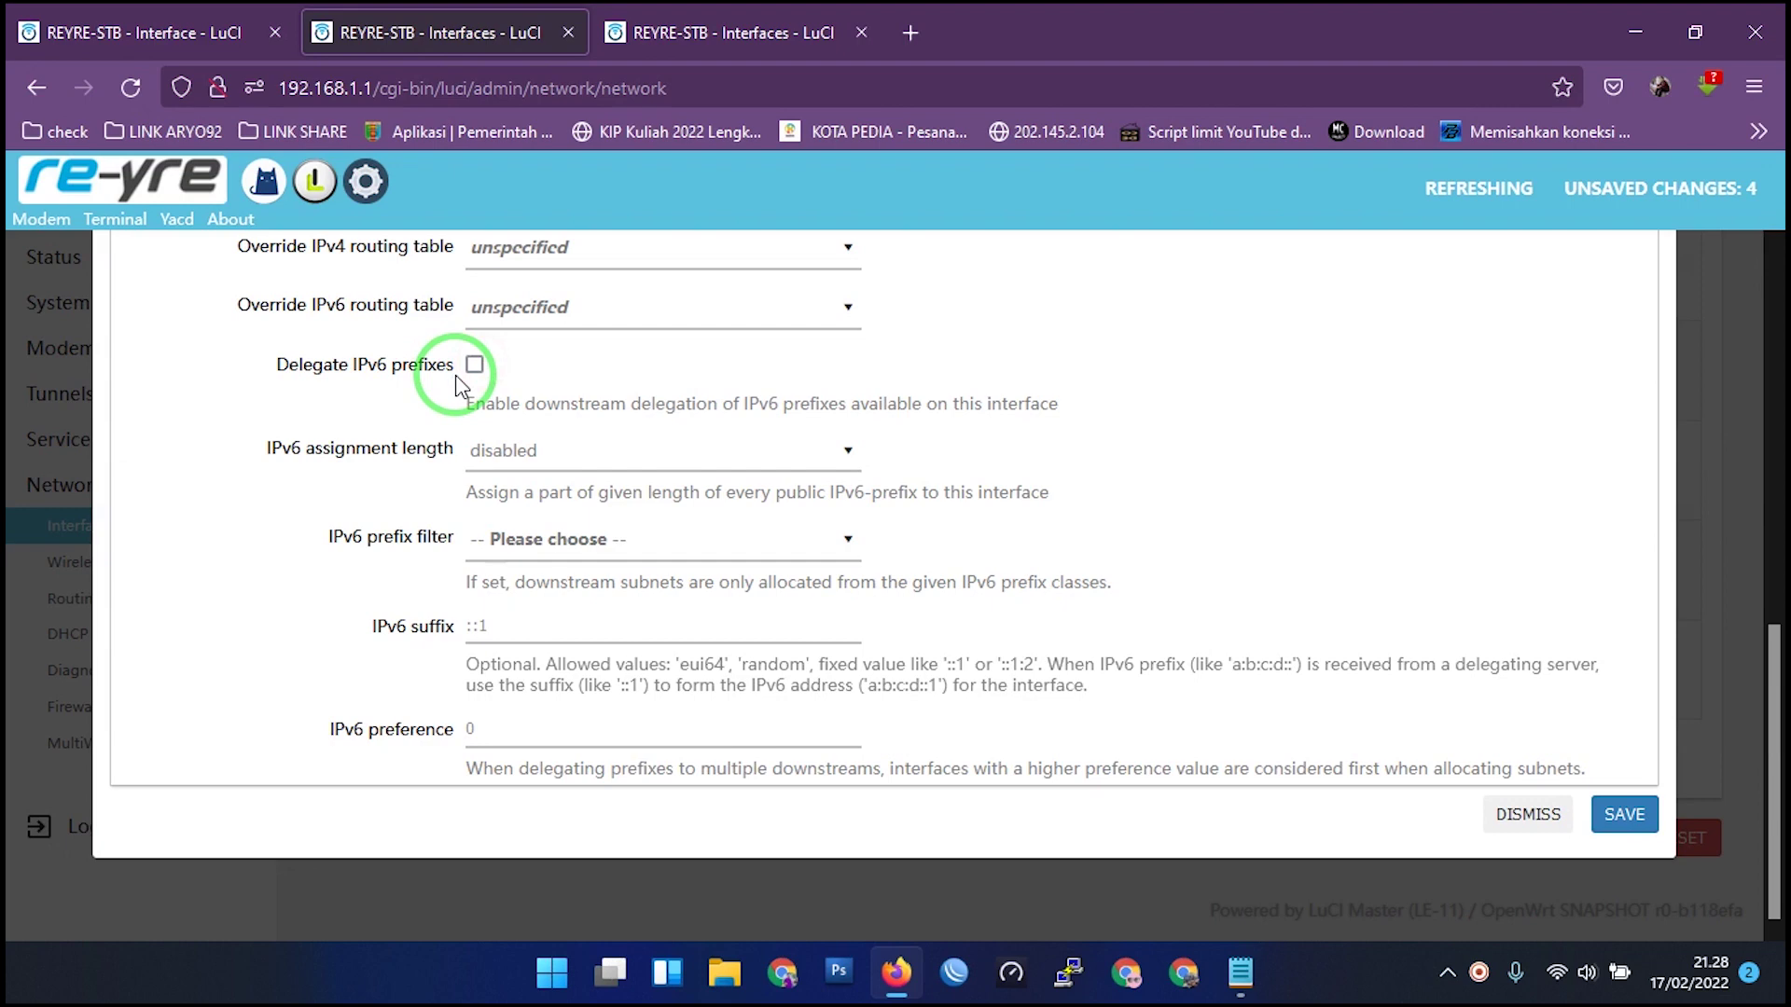
click(1527, 814)
Save and apply the pending interface changes, and close the two other router administration pages.
click(1393, 833)
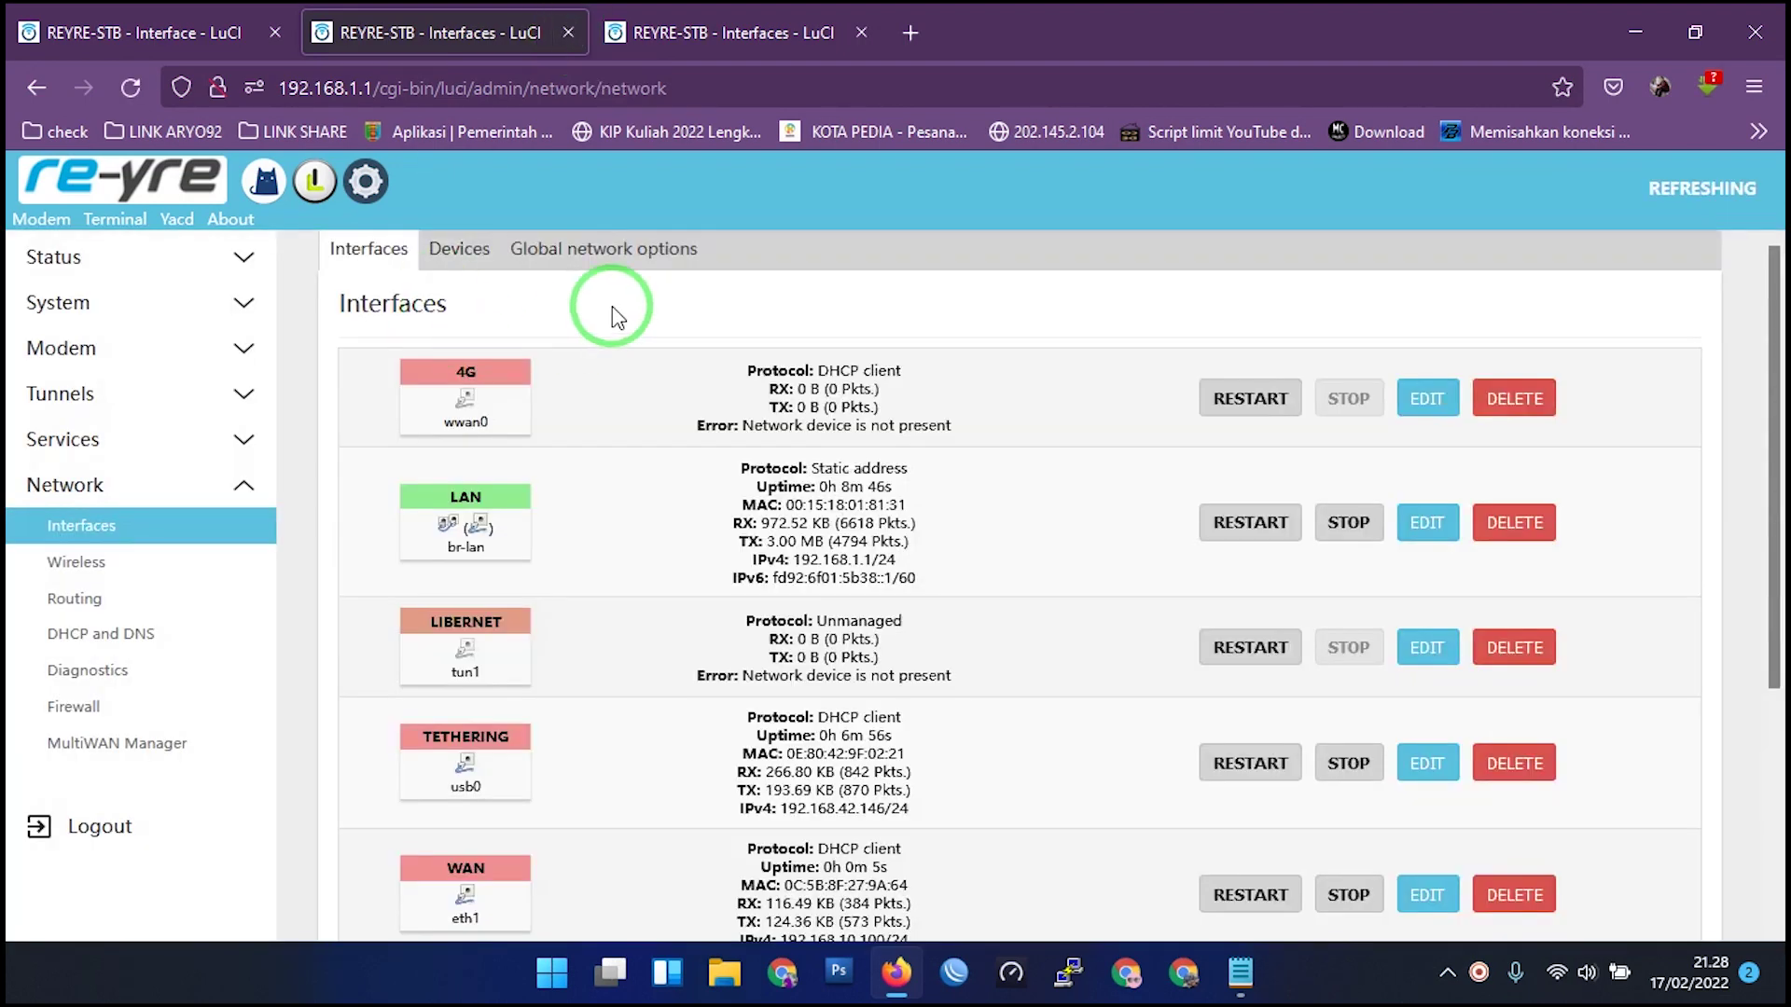
click(861, 31)
scroll(416, 496, down, 5)
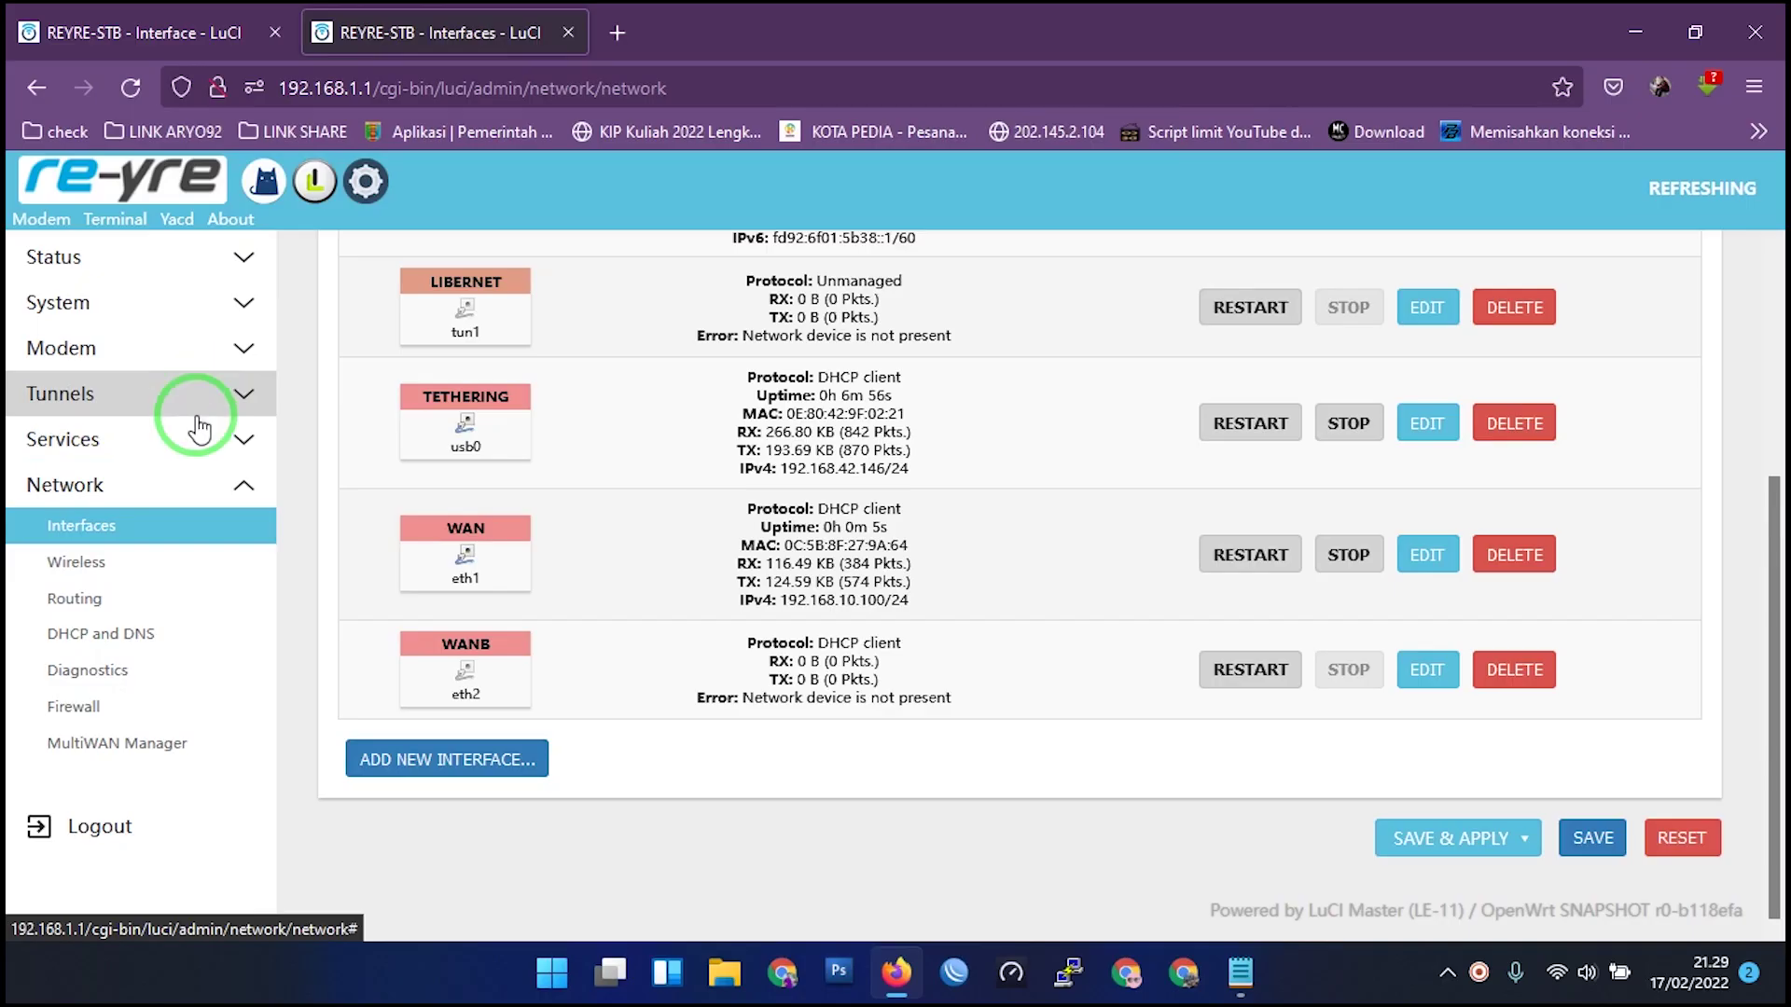
click(222, 13)
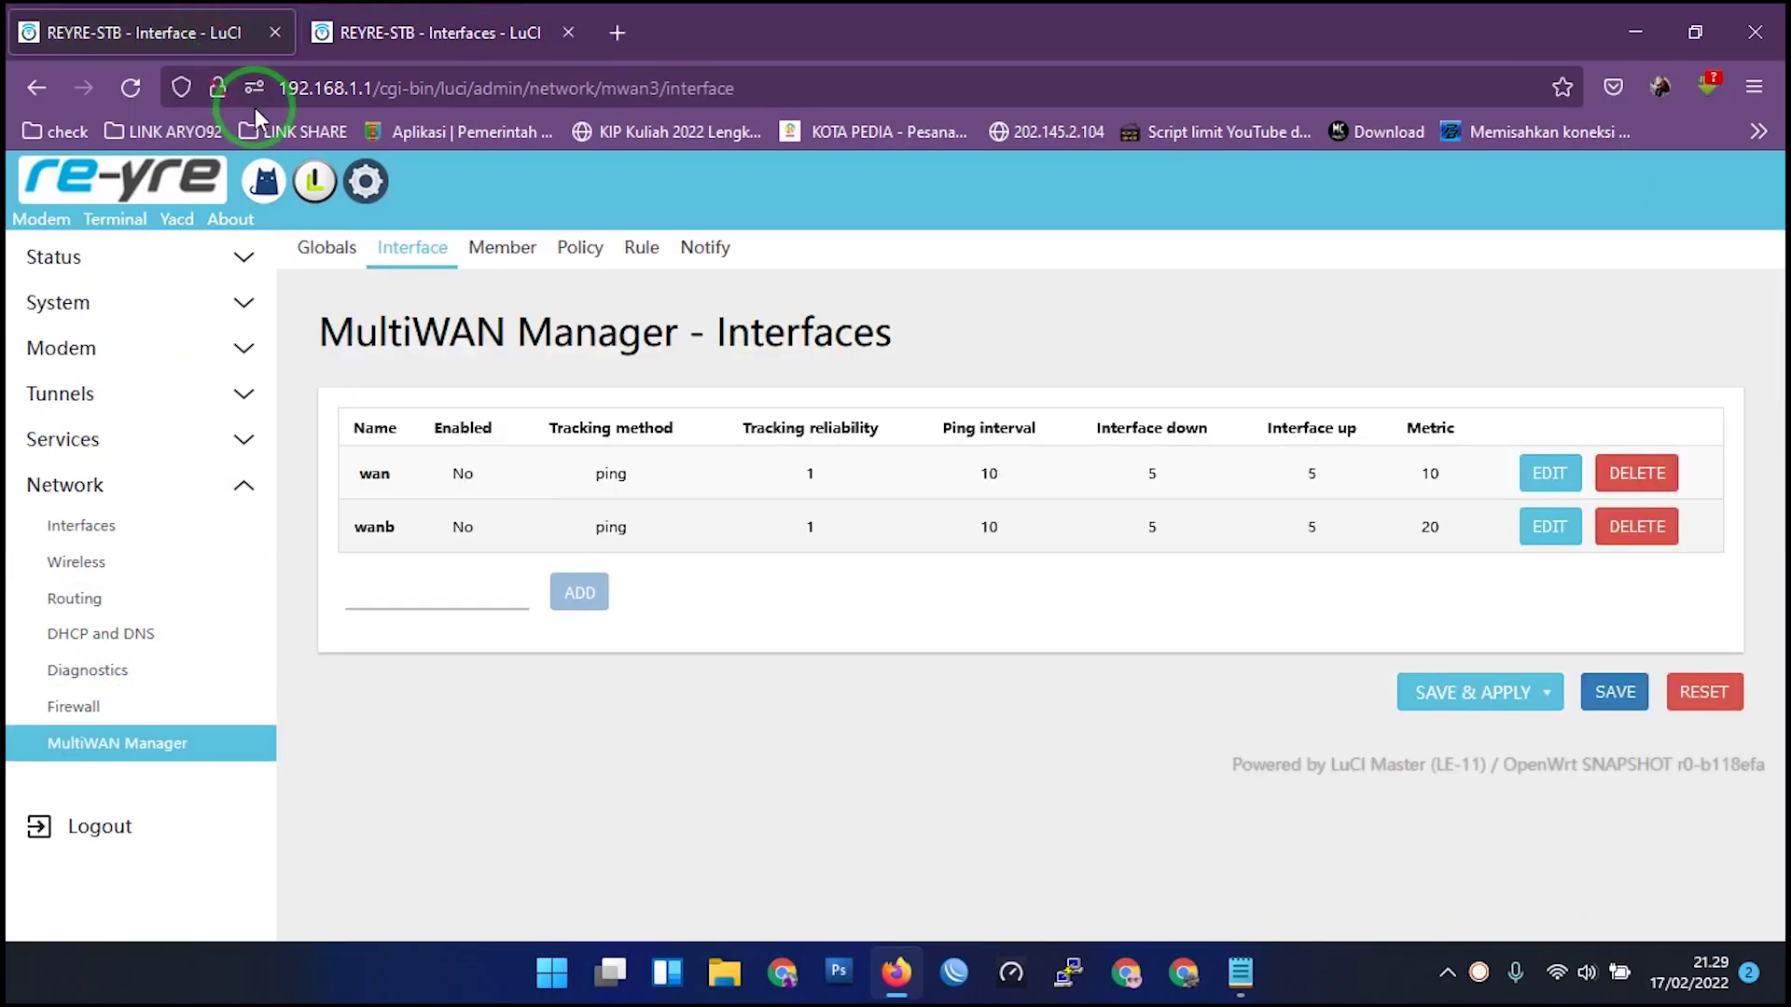
click(276, 37)
Open the MultiWAN Manager status overview in a new browser tab and check the wan and wanb interfaces.
click(178, 261)
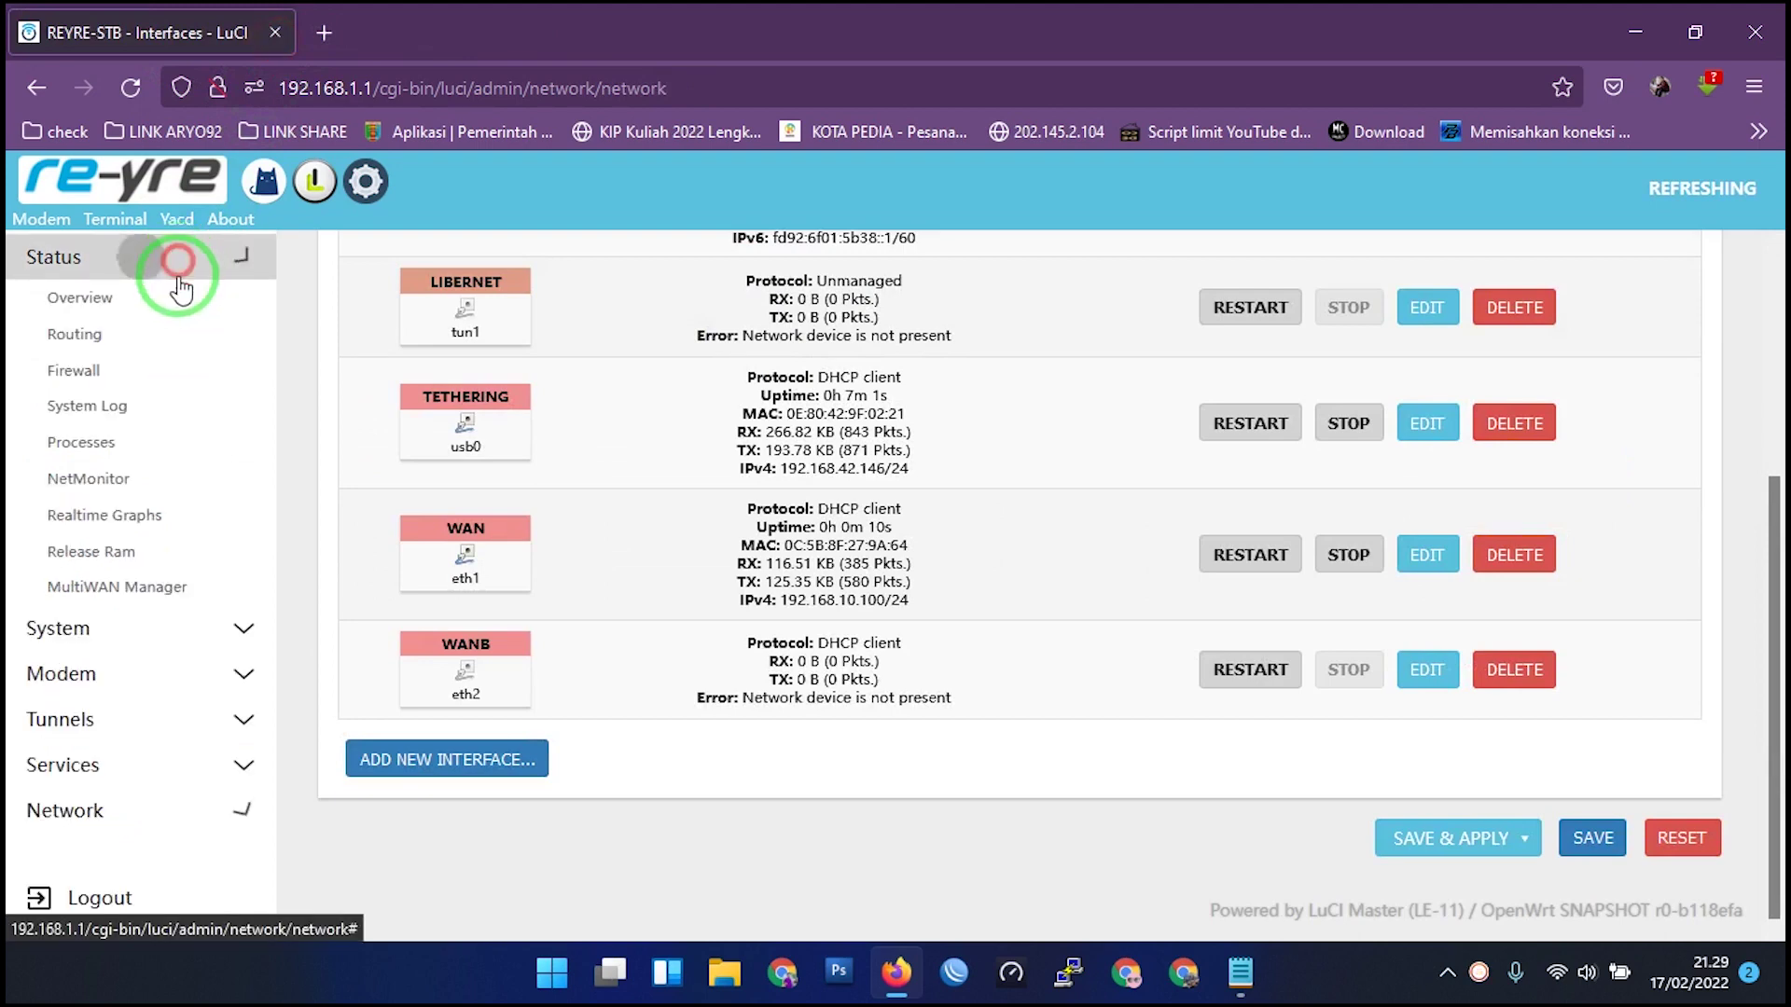
right_click(101, 590)
click(332, 146)
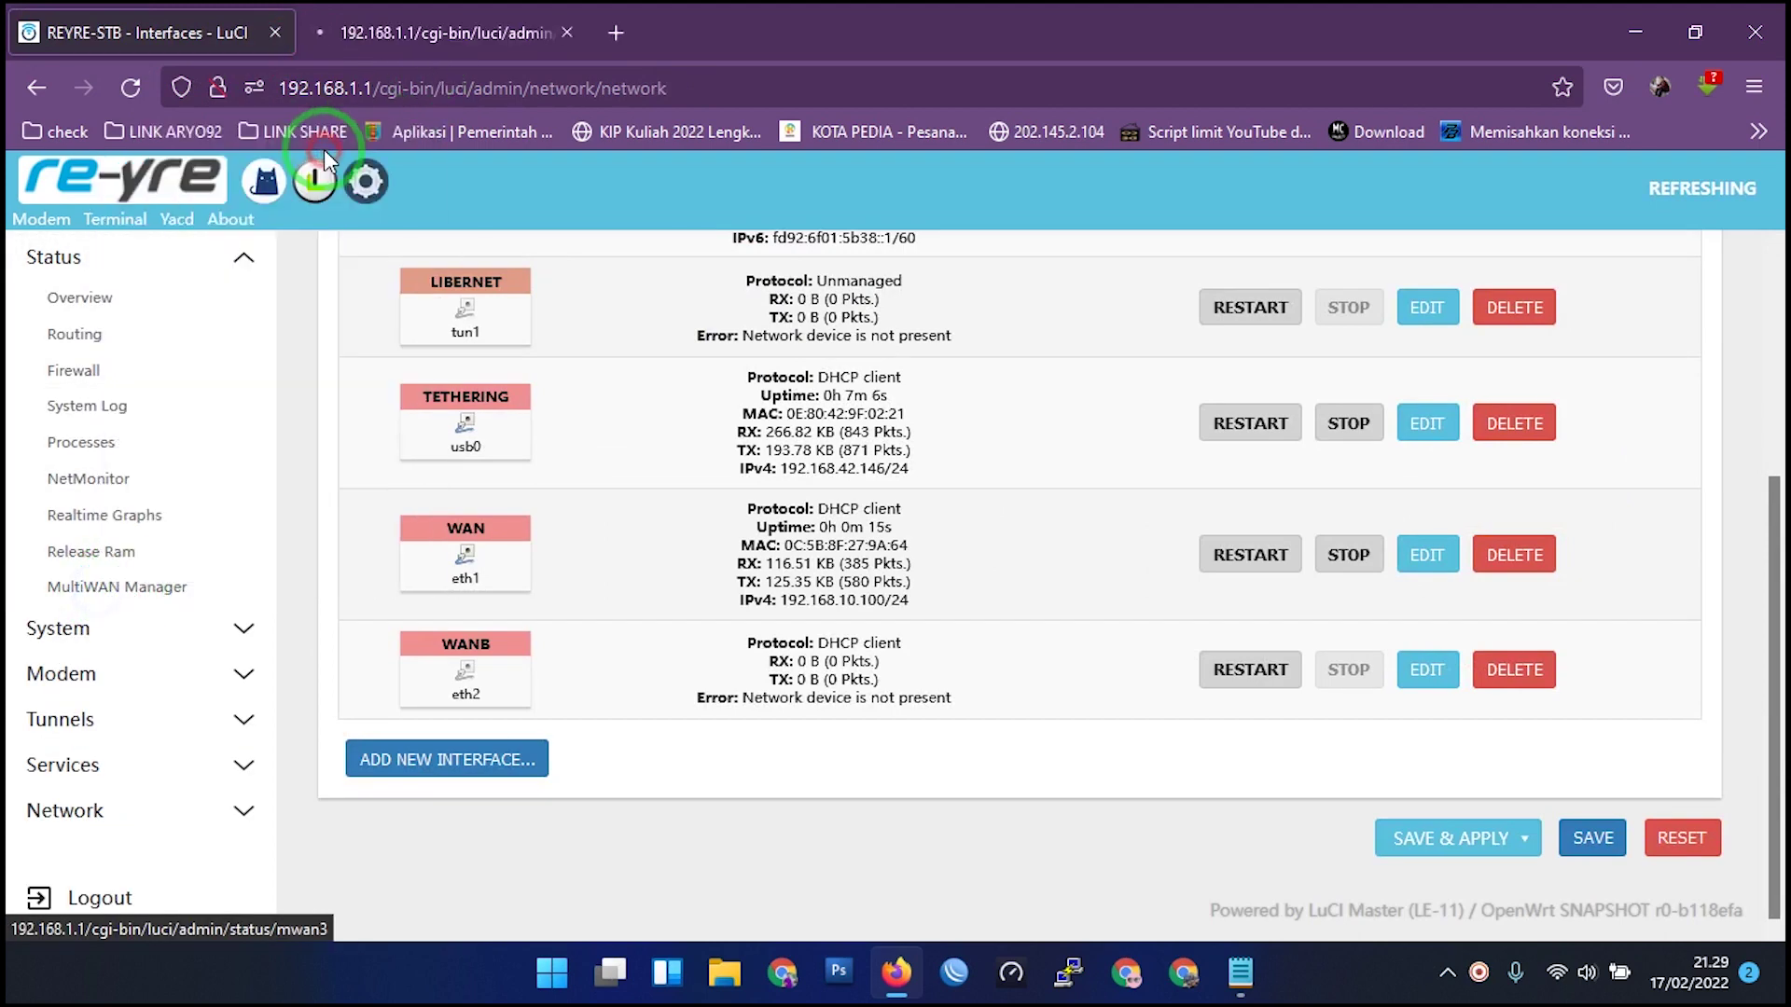
click(384, 14)
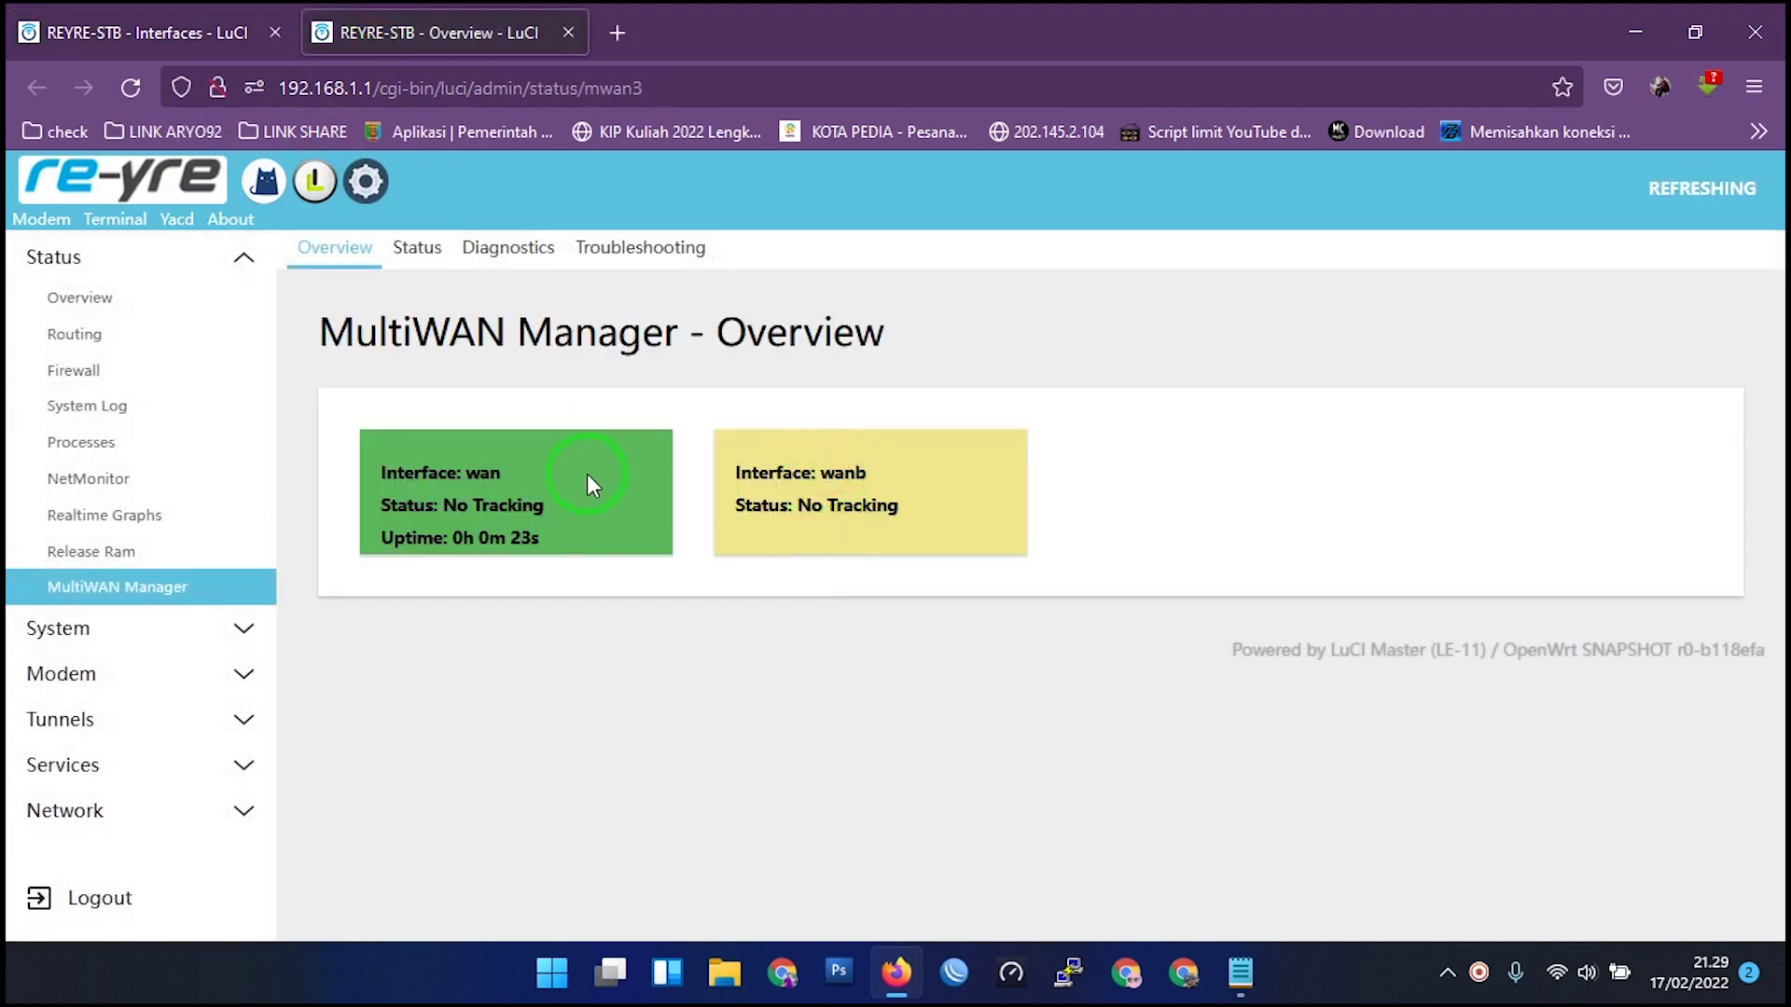
click(871, 495)
click(767, 471)
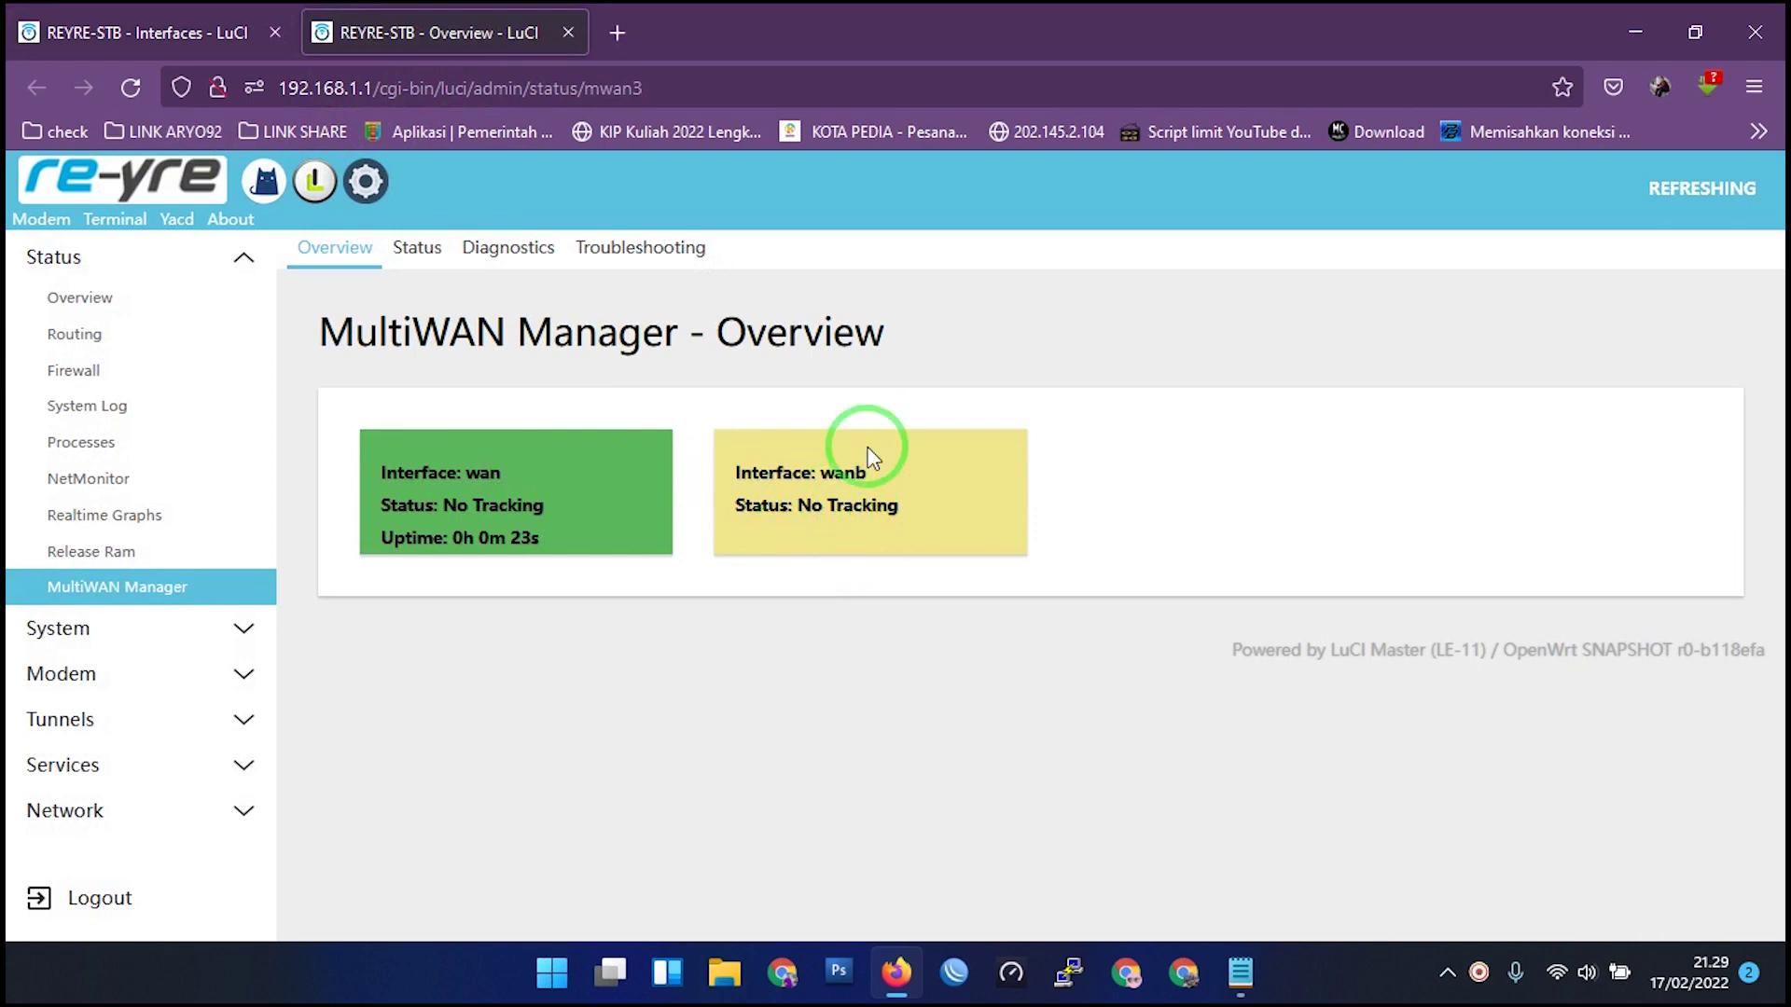
Open the MultiWAN Manager's interface configuration under the network settings and examine the wan and wanb entries.
click(150, 29)
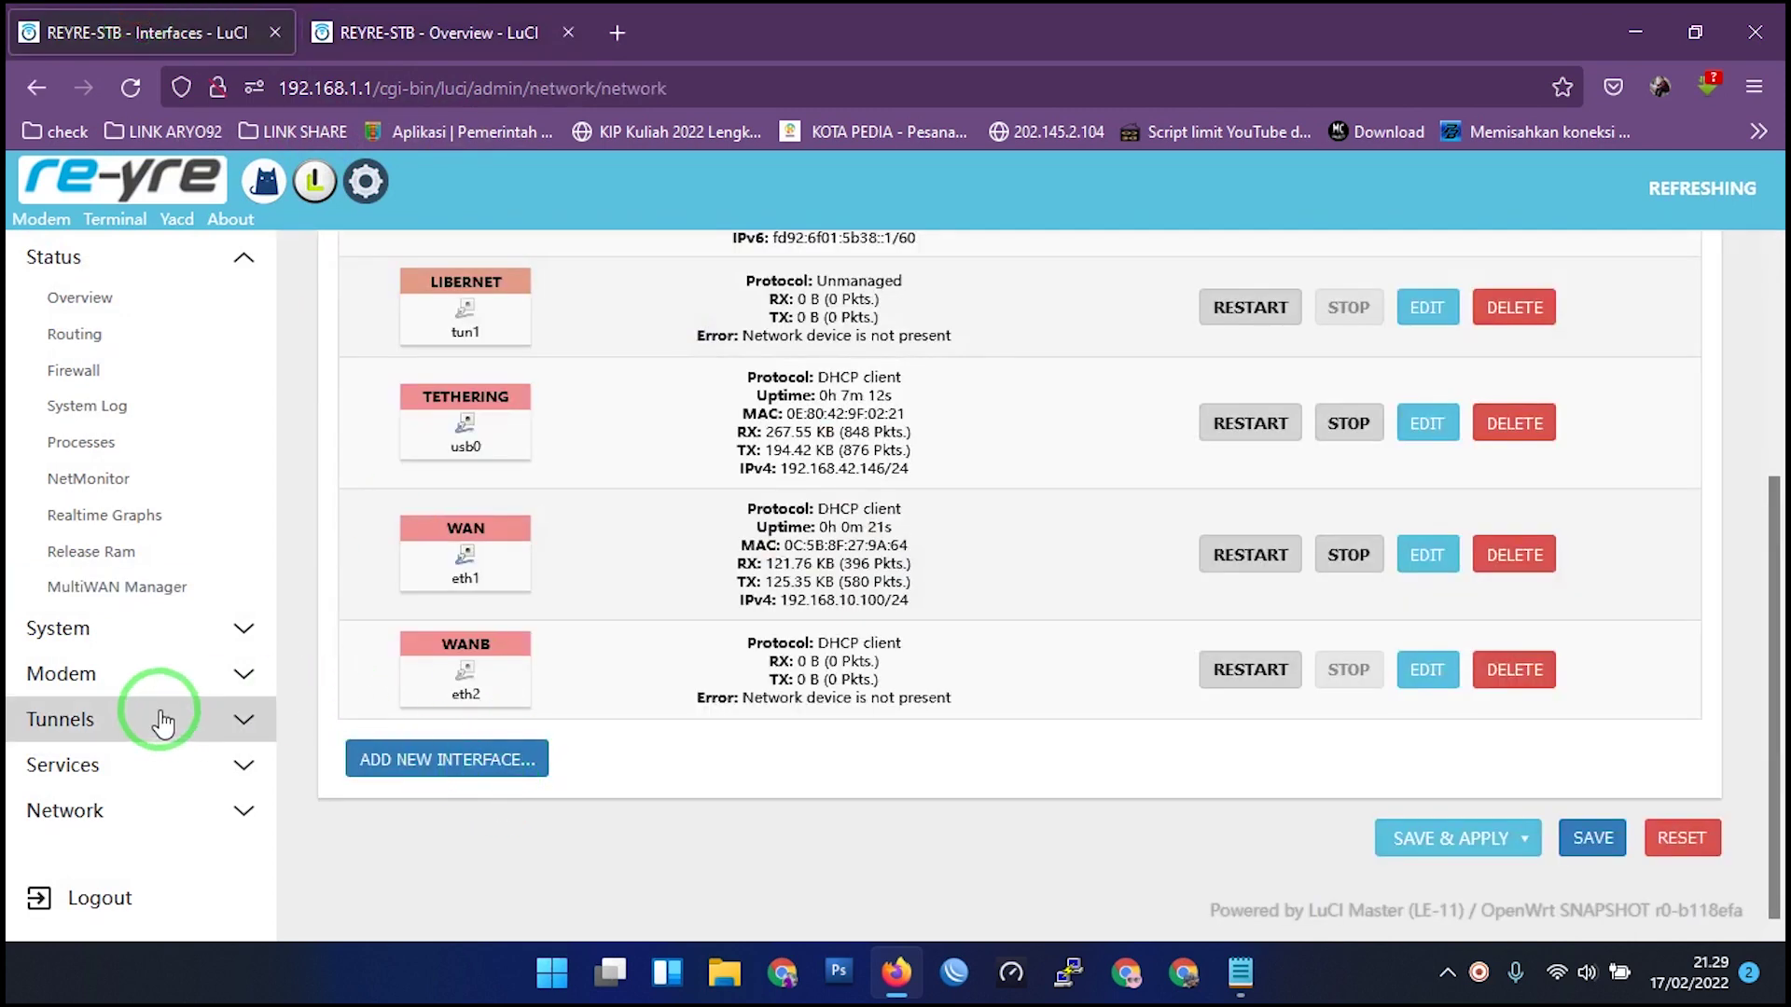
click(96, 821)
click(105, 751)
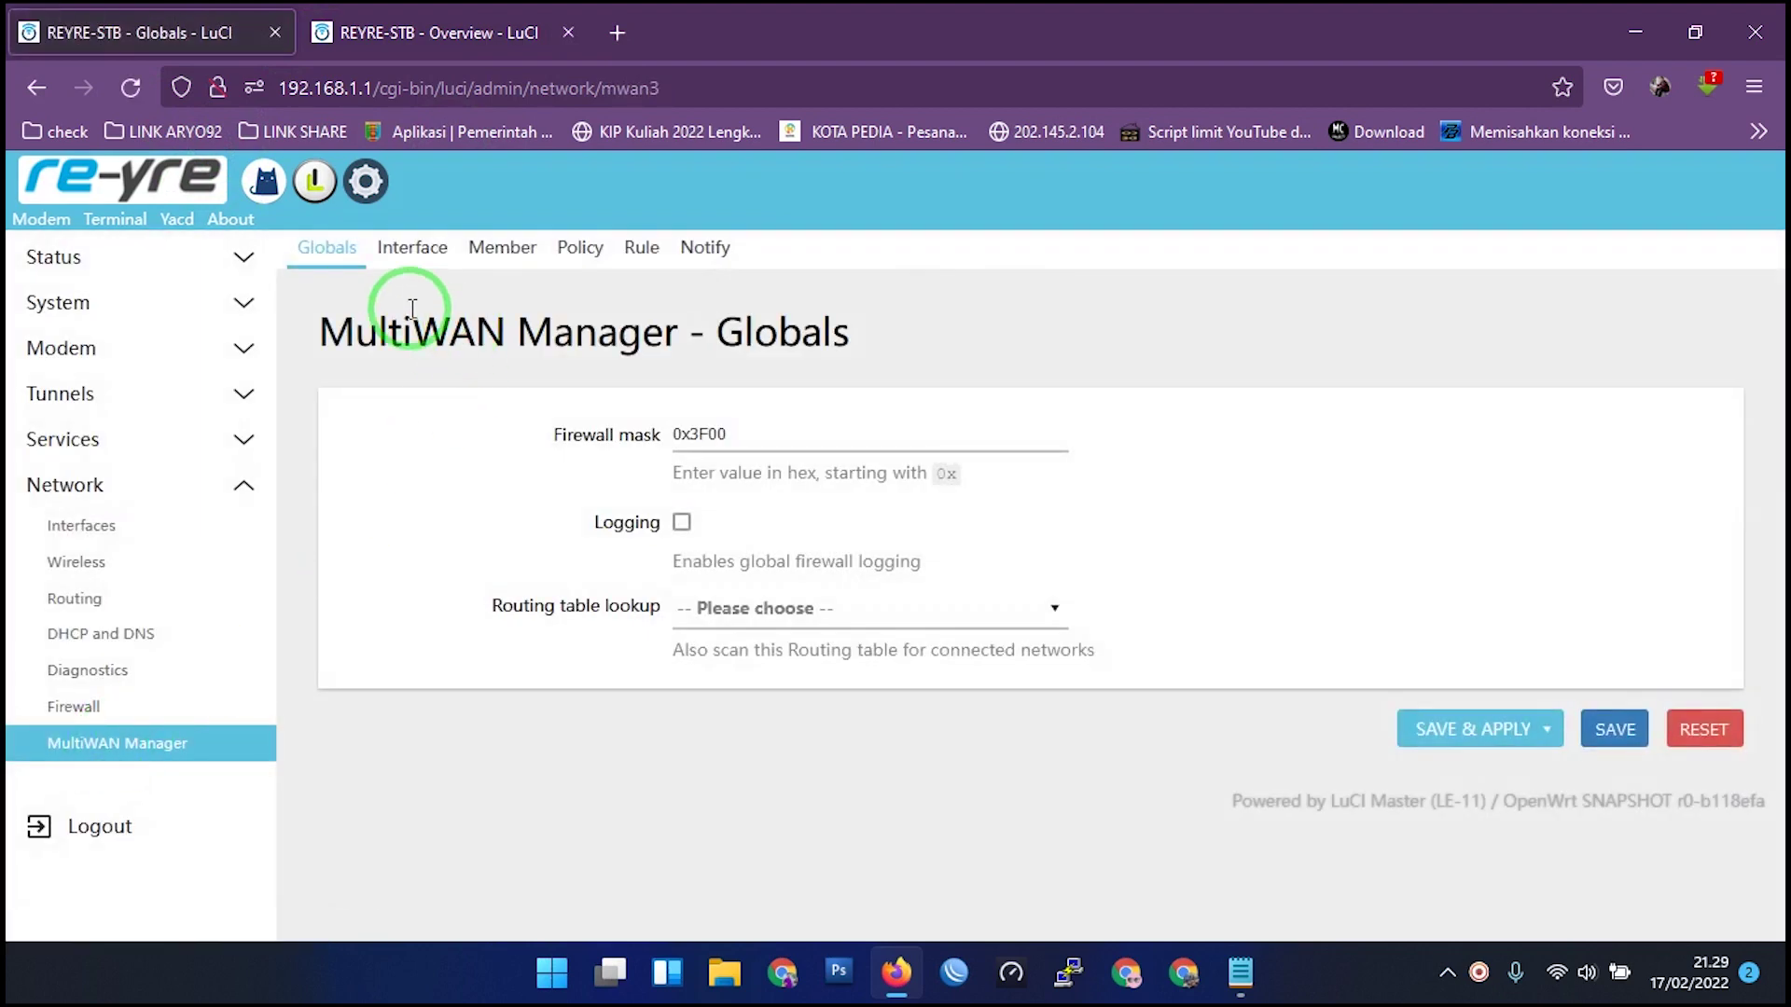
click(400, 253)
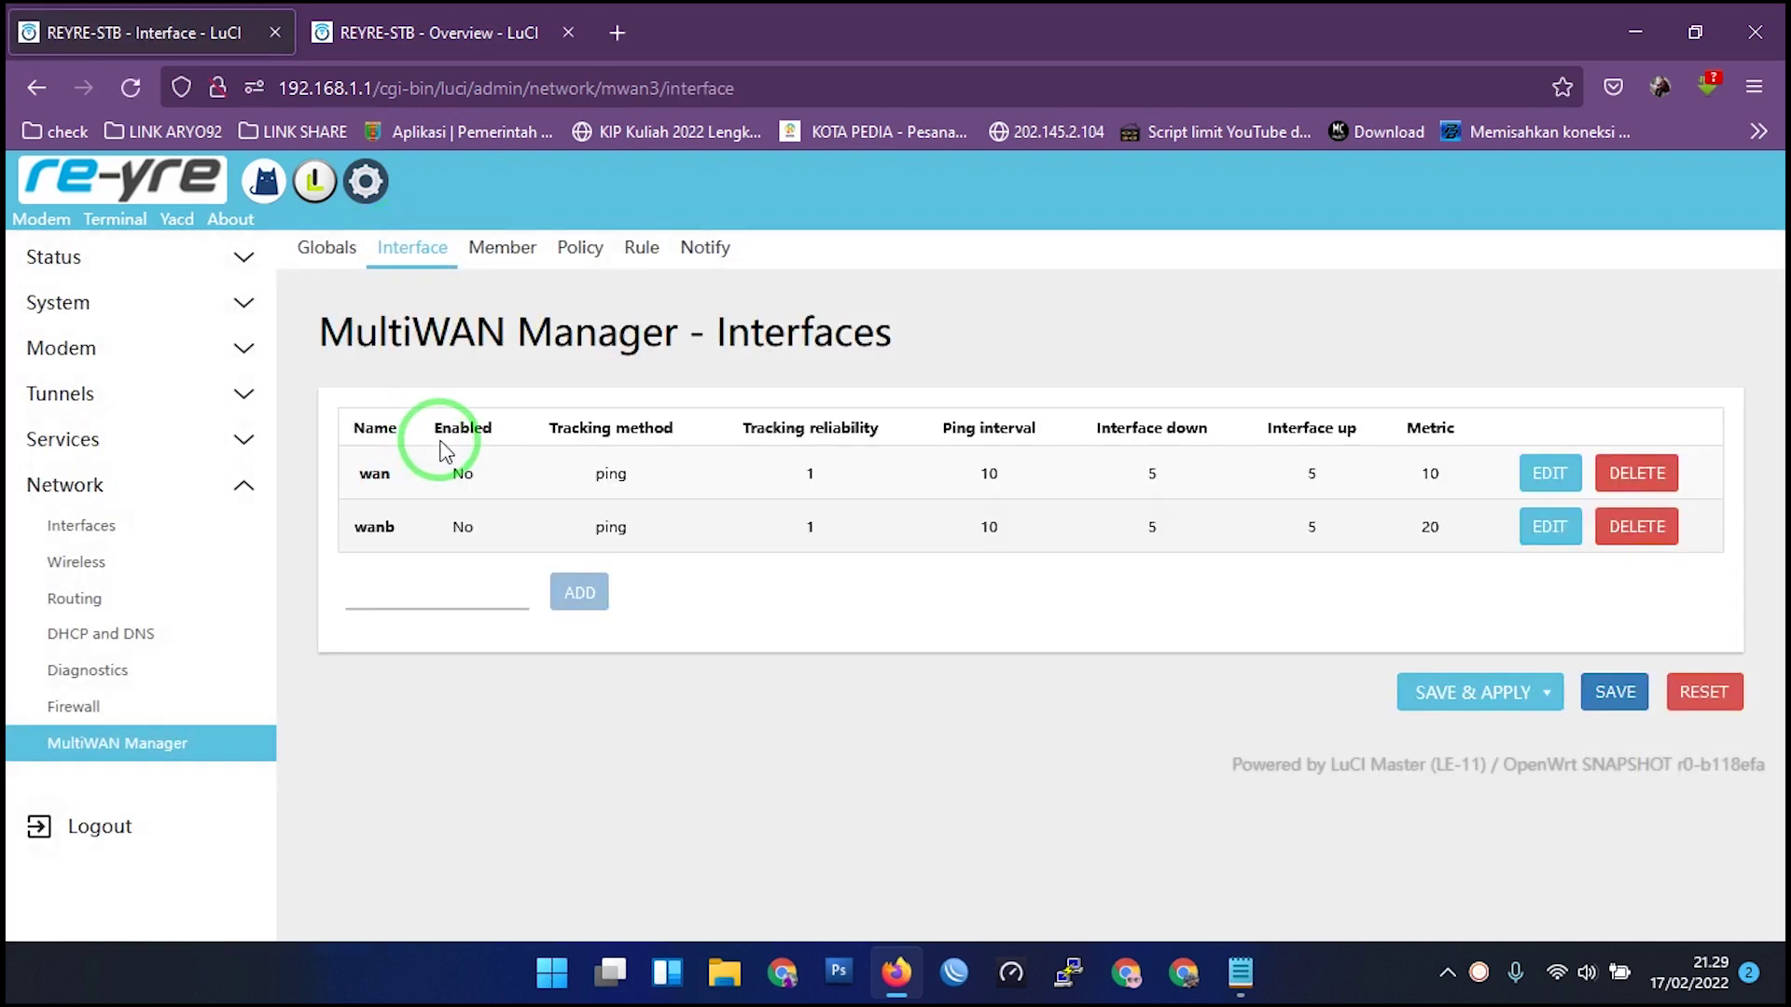
click(394, 527)
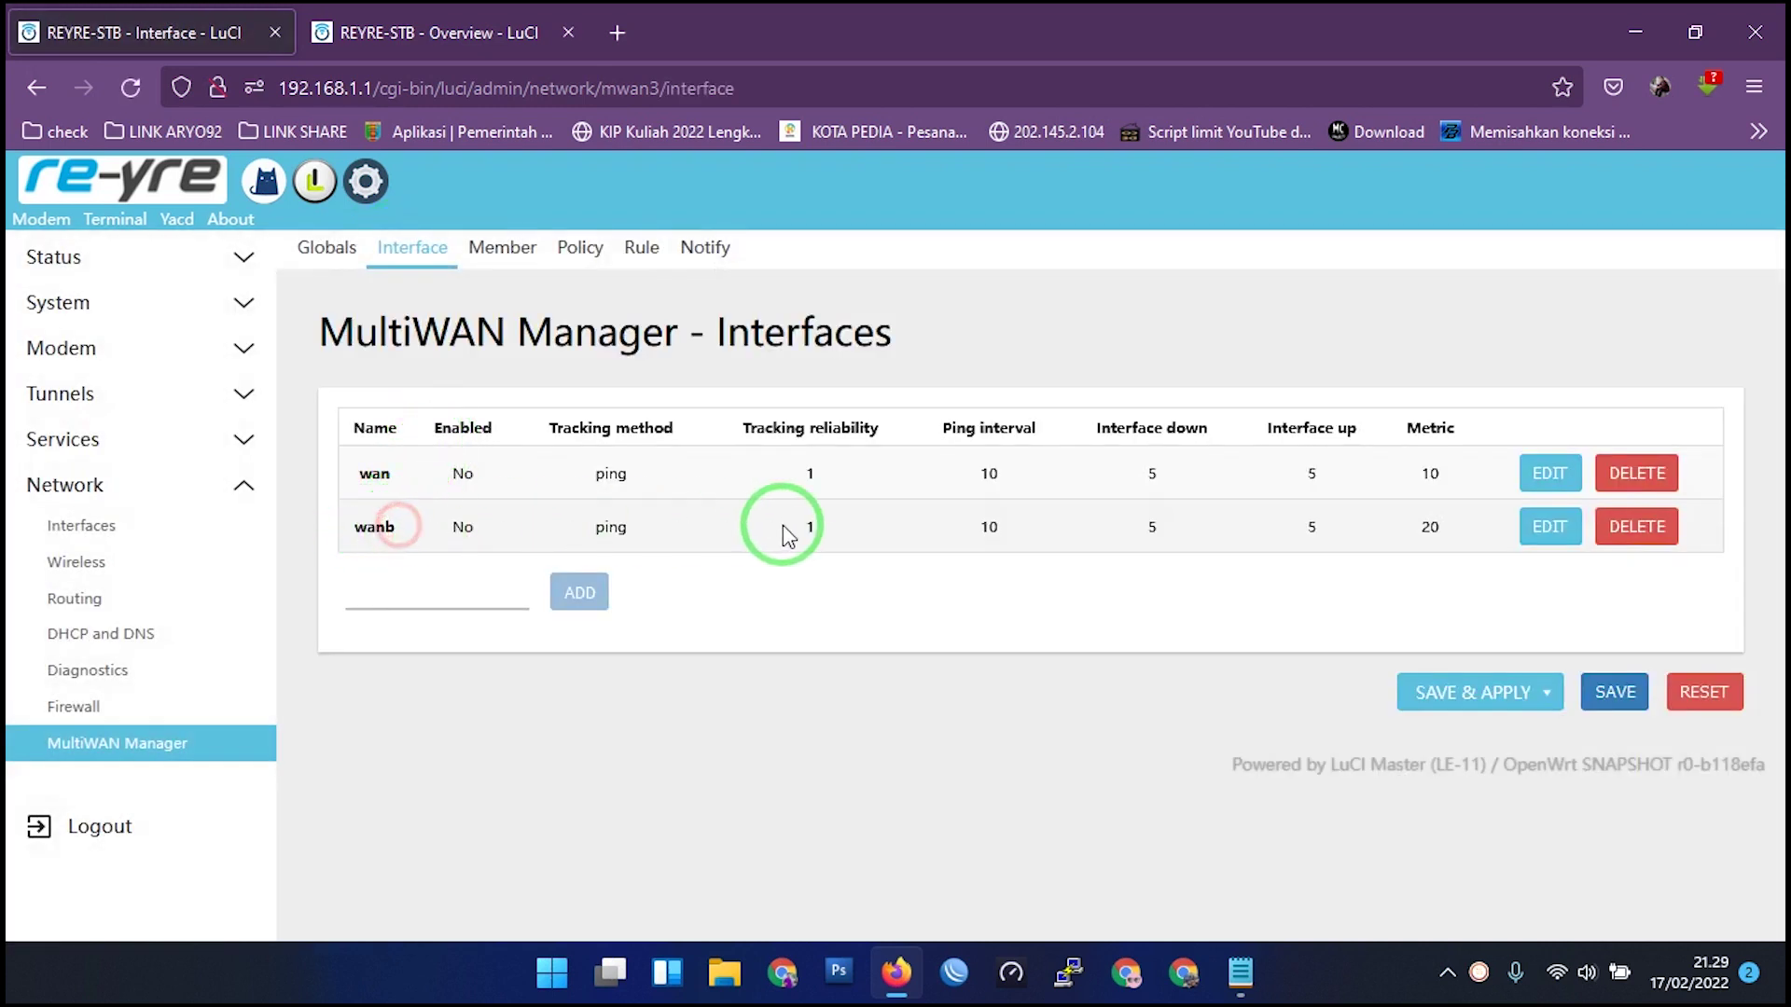
Delete the wanb interface, and enable the wan interface with its initial state set to Online.
click(1647, 532)
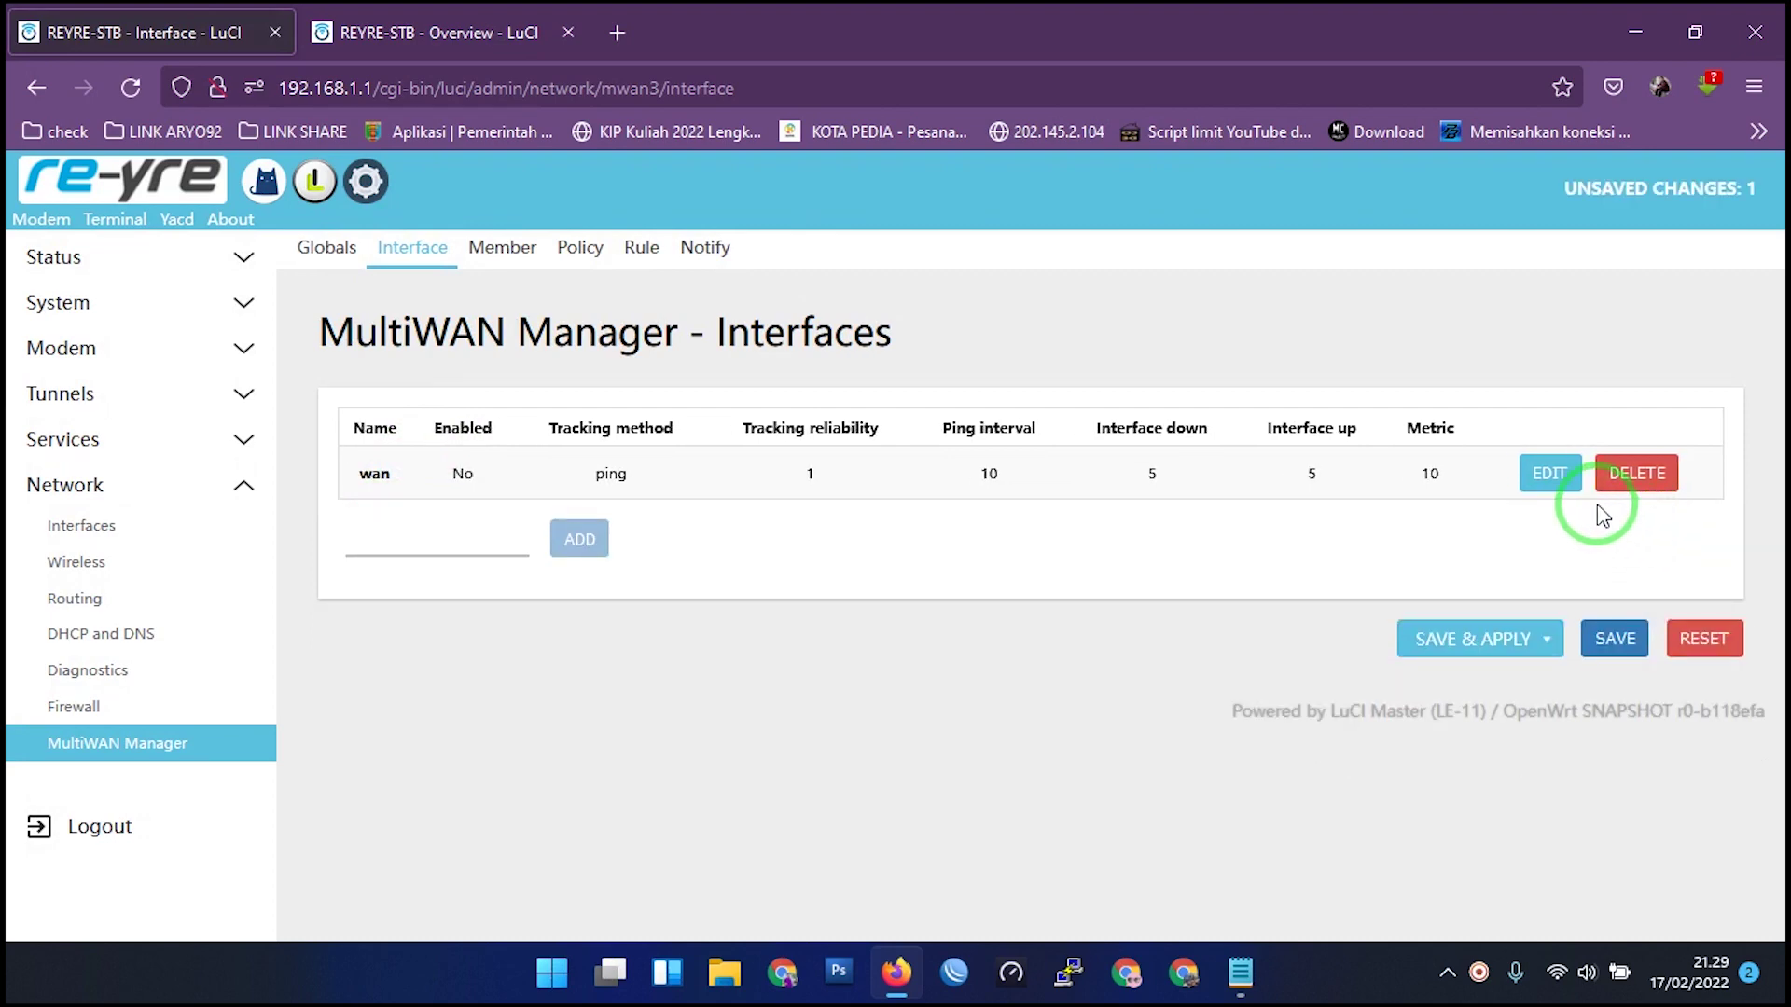
click(1546, 476)
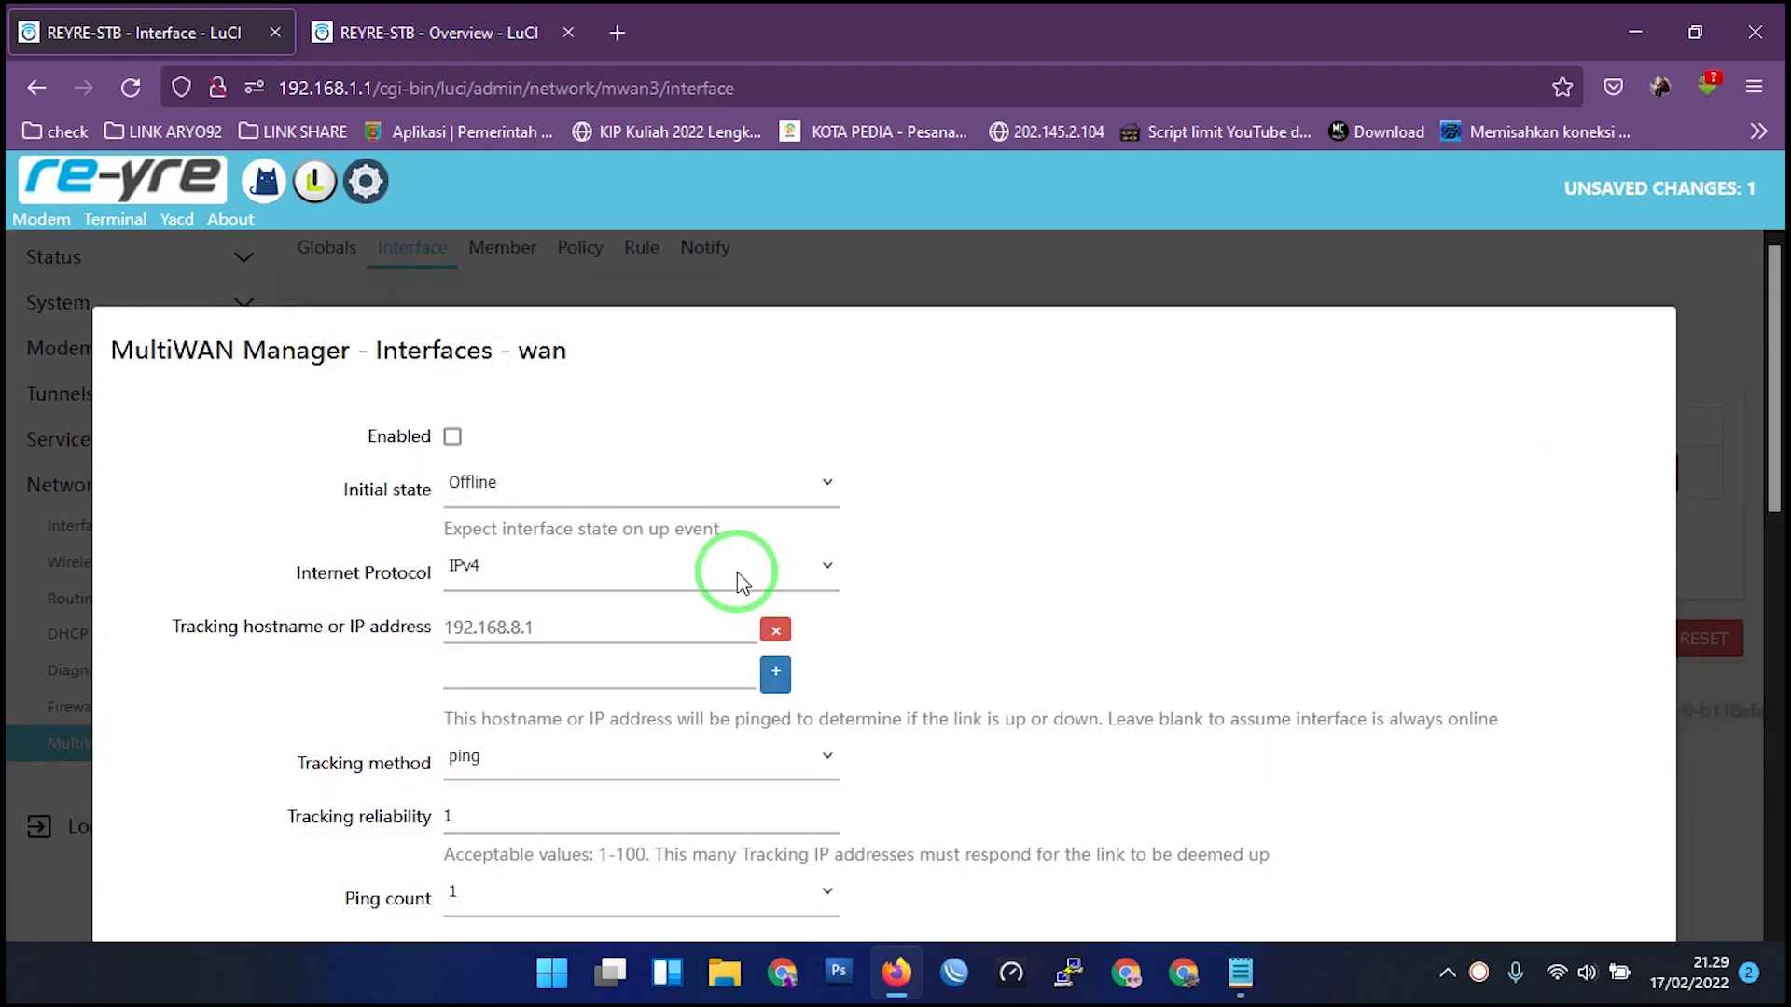
click(453, 438)
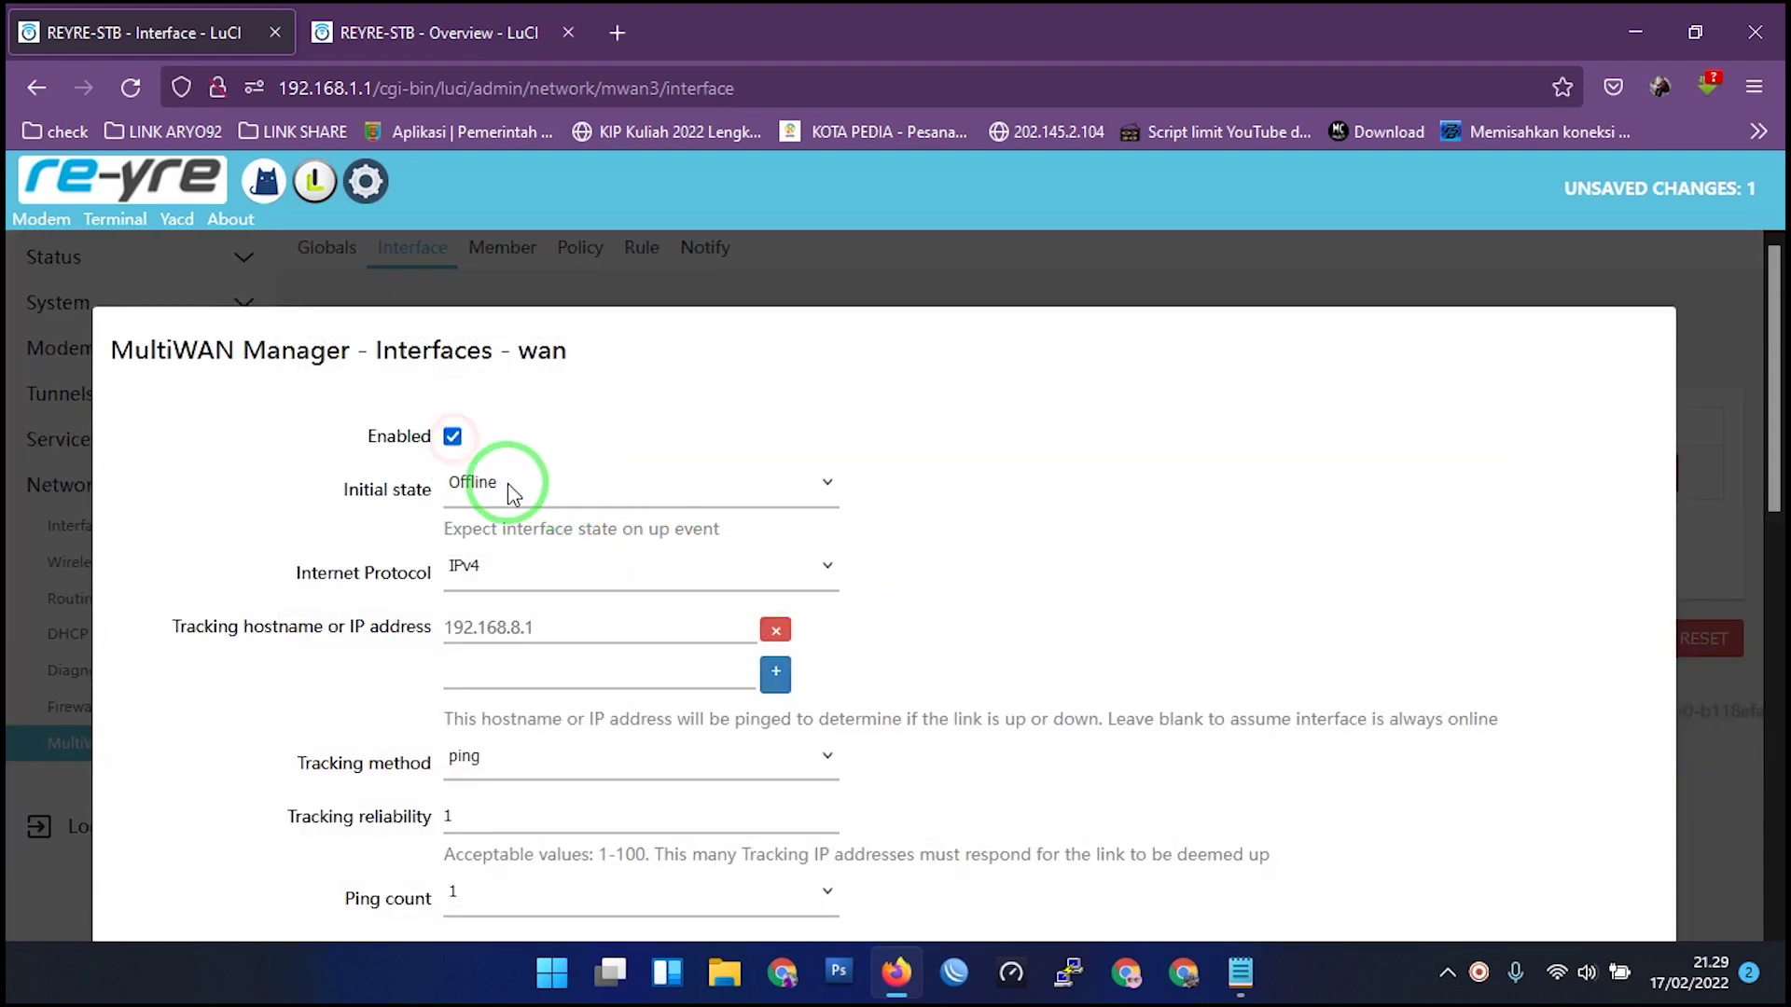
click(577, 492)
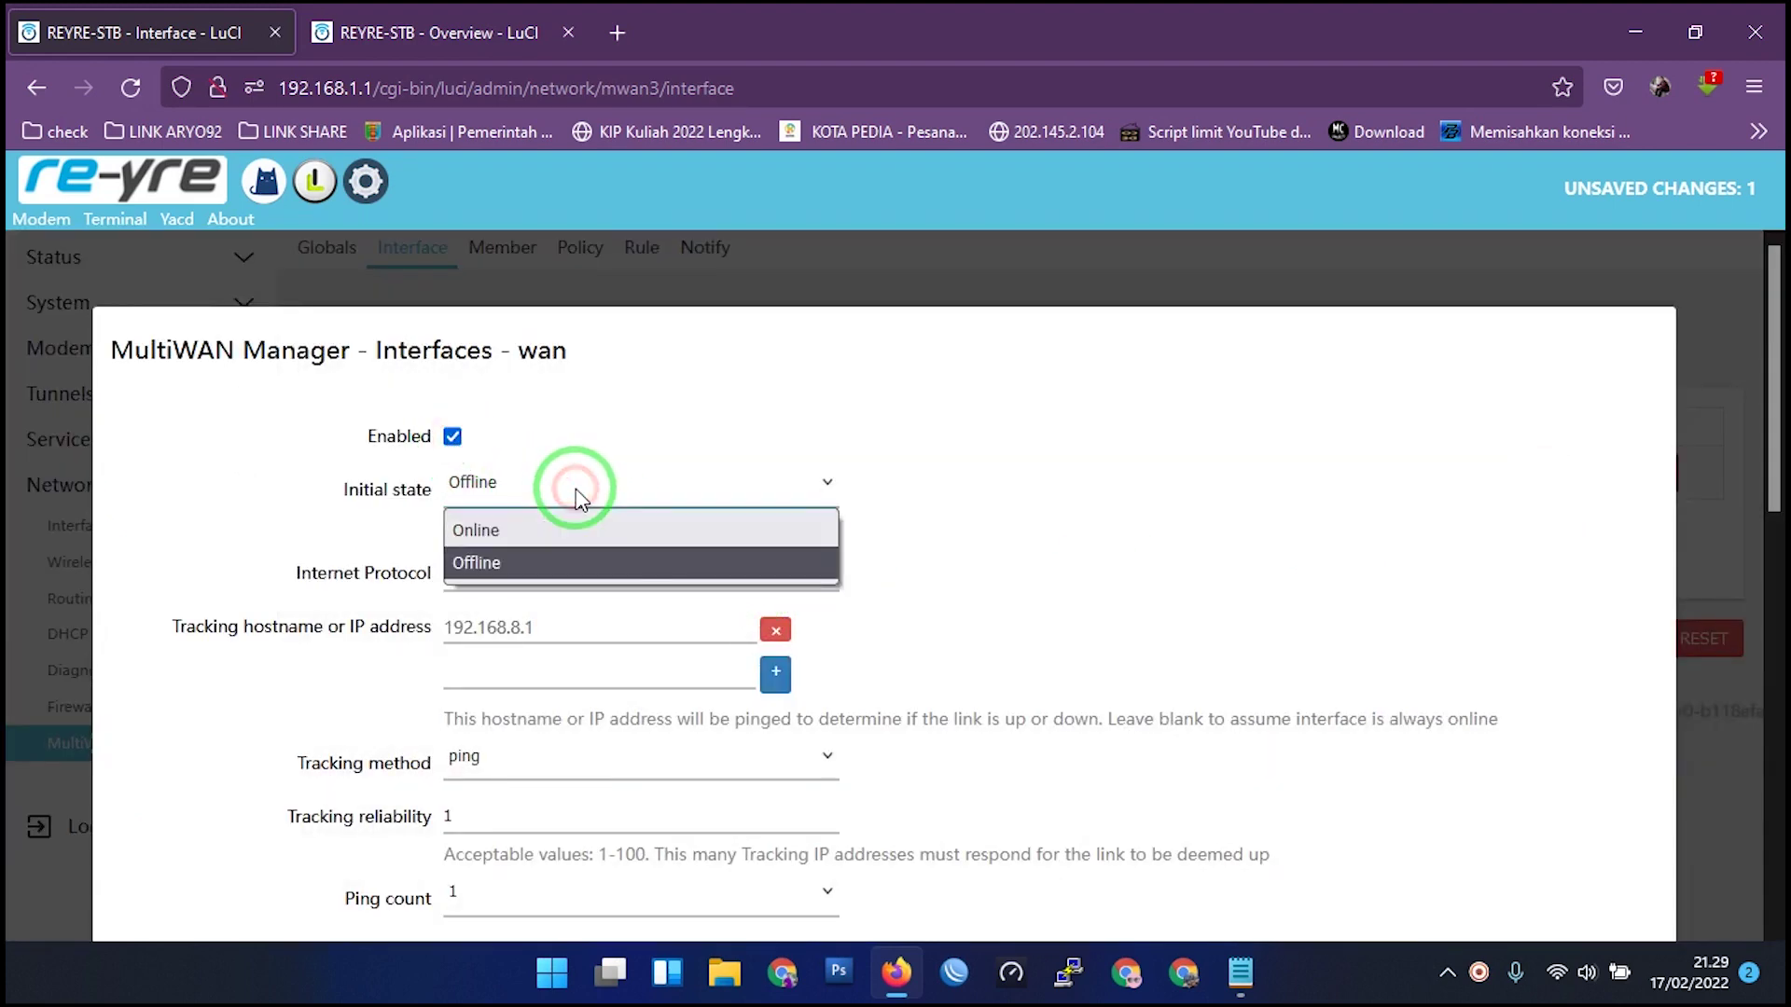
click(514, 528)
Replace the wan interface's tracking IP address with 192.168.10.1.
scroll(571, 519, down, 2)
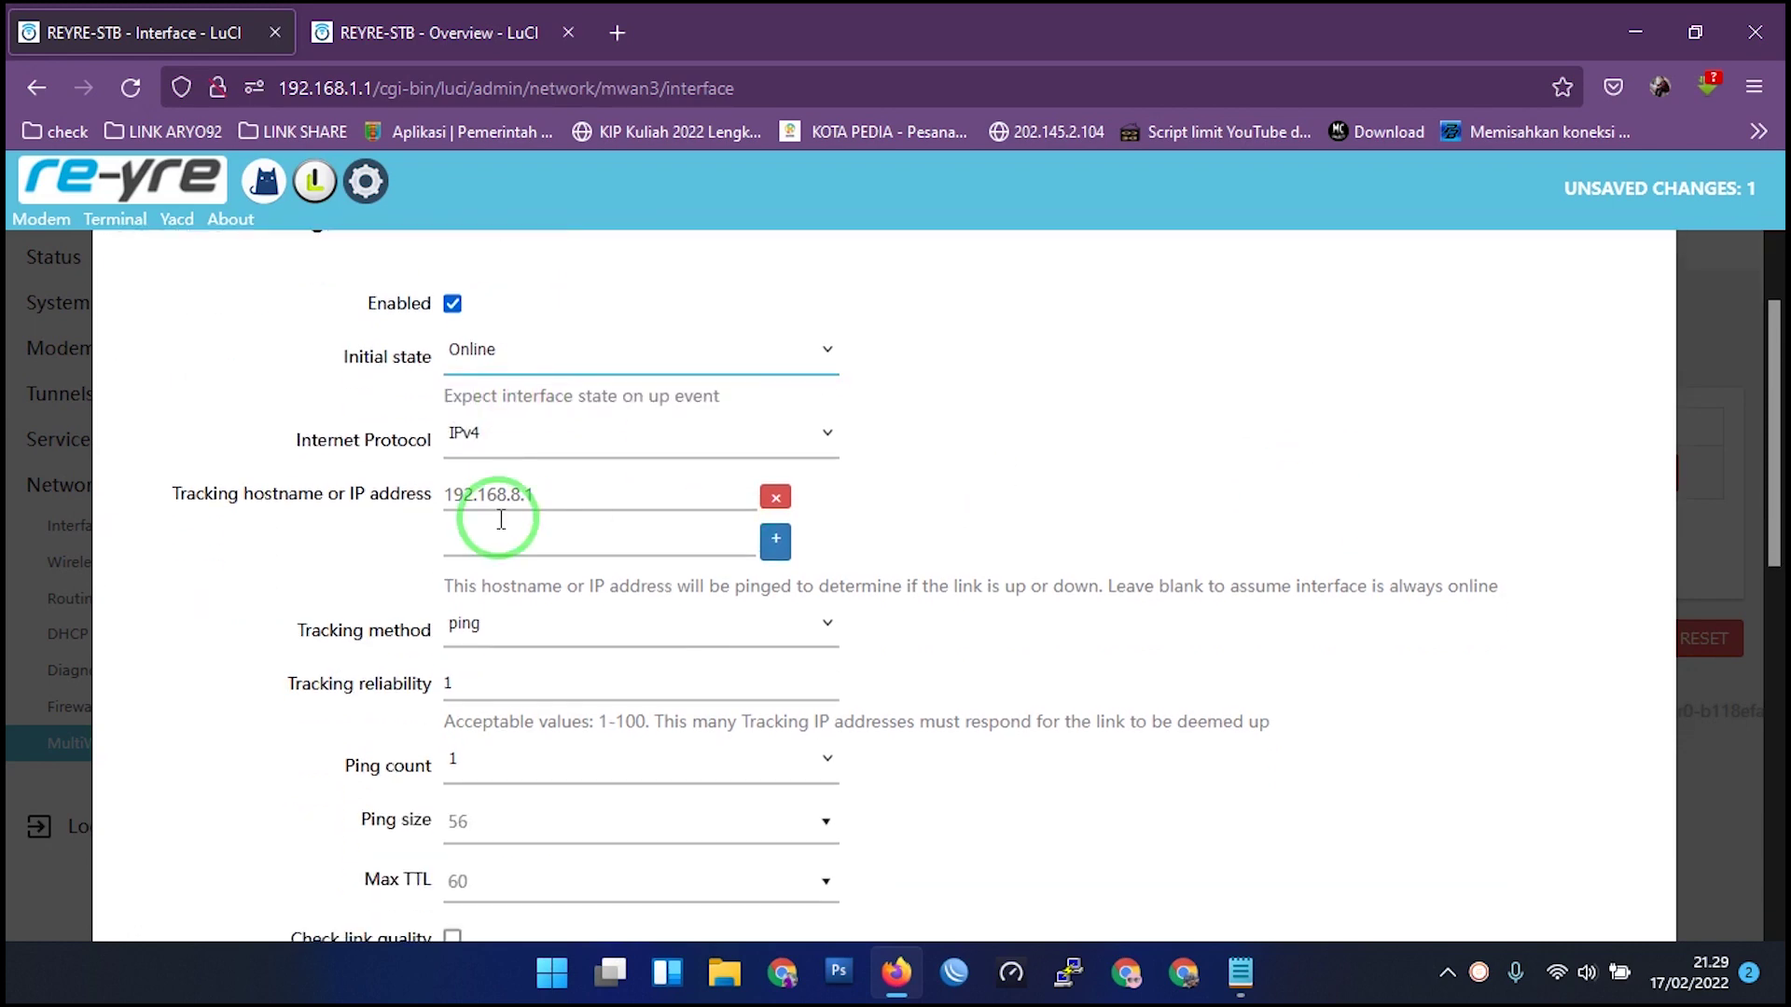
drag(221, 493, 427, 496)
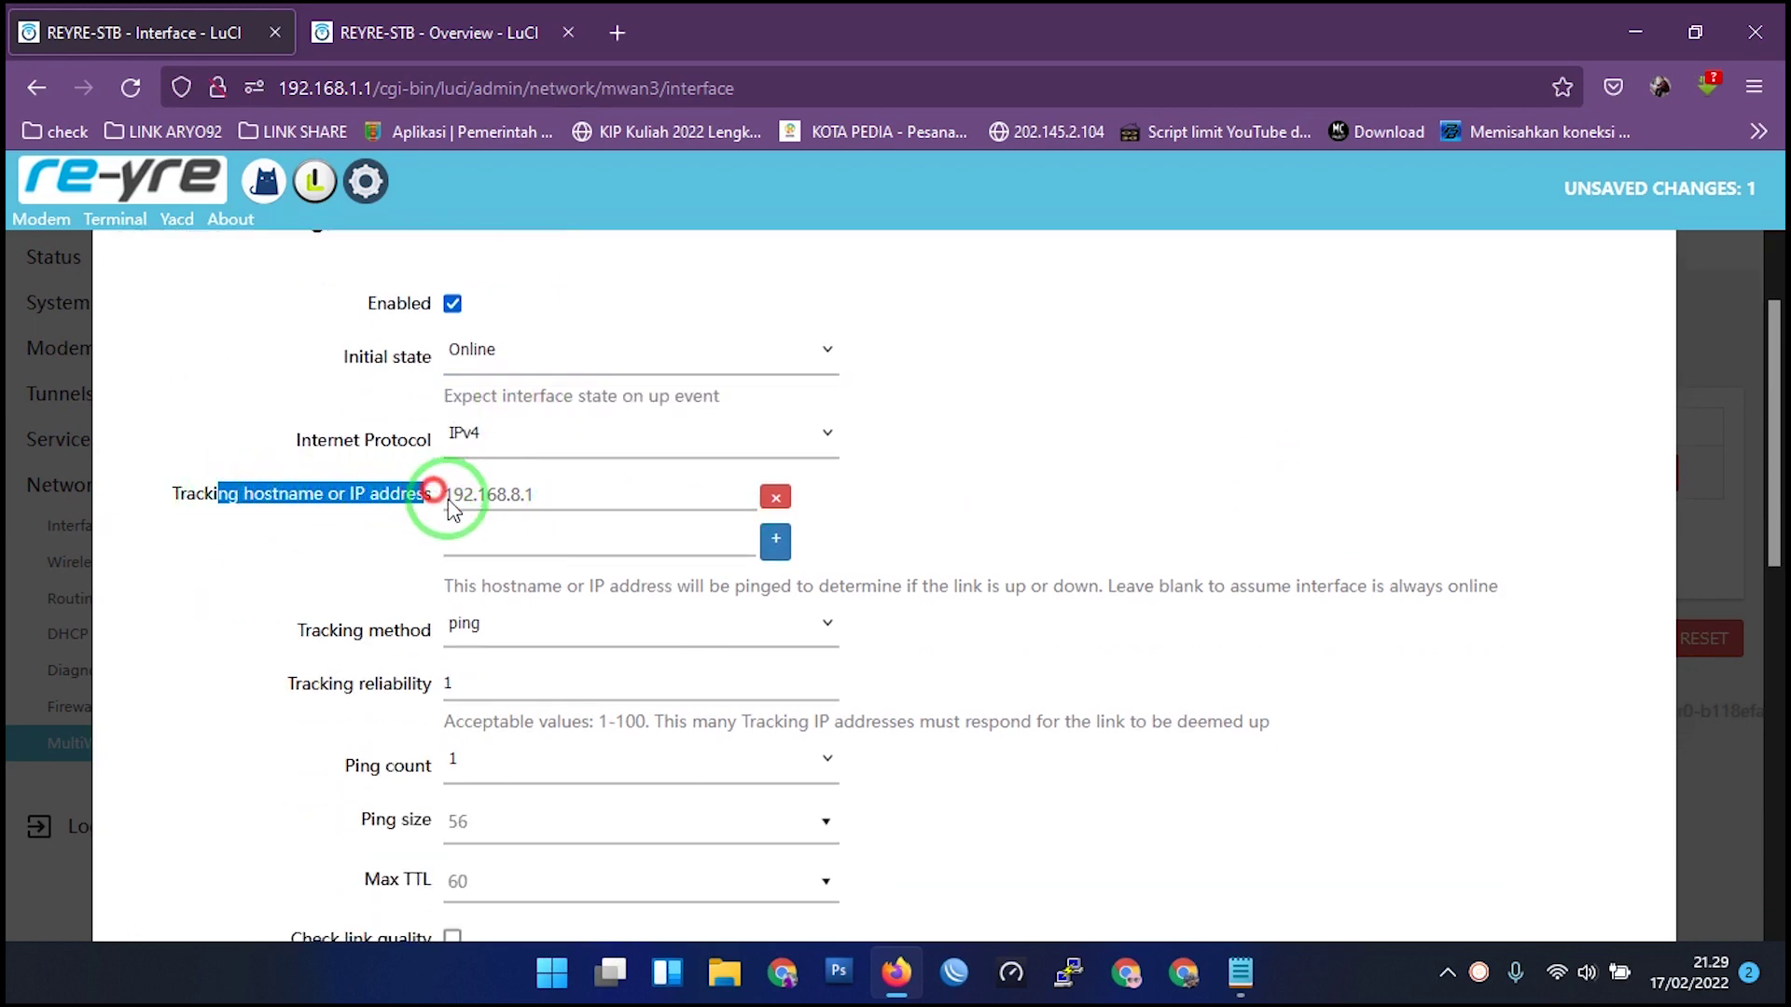
click(776, 499)
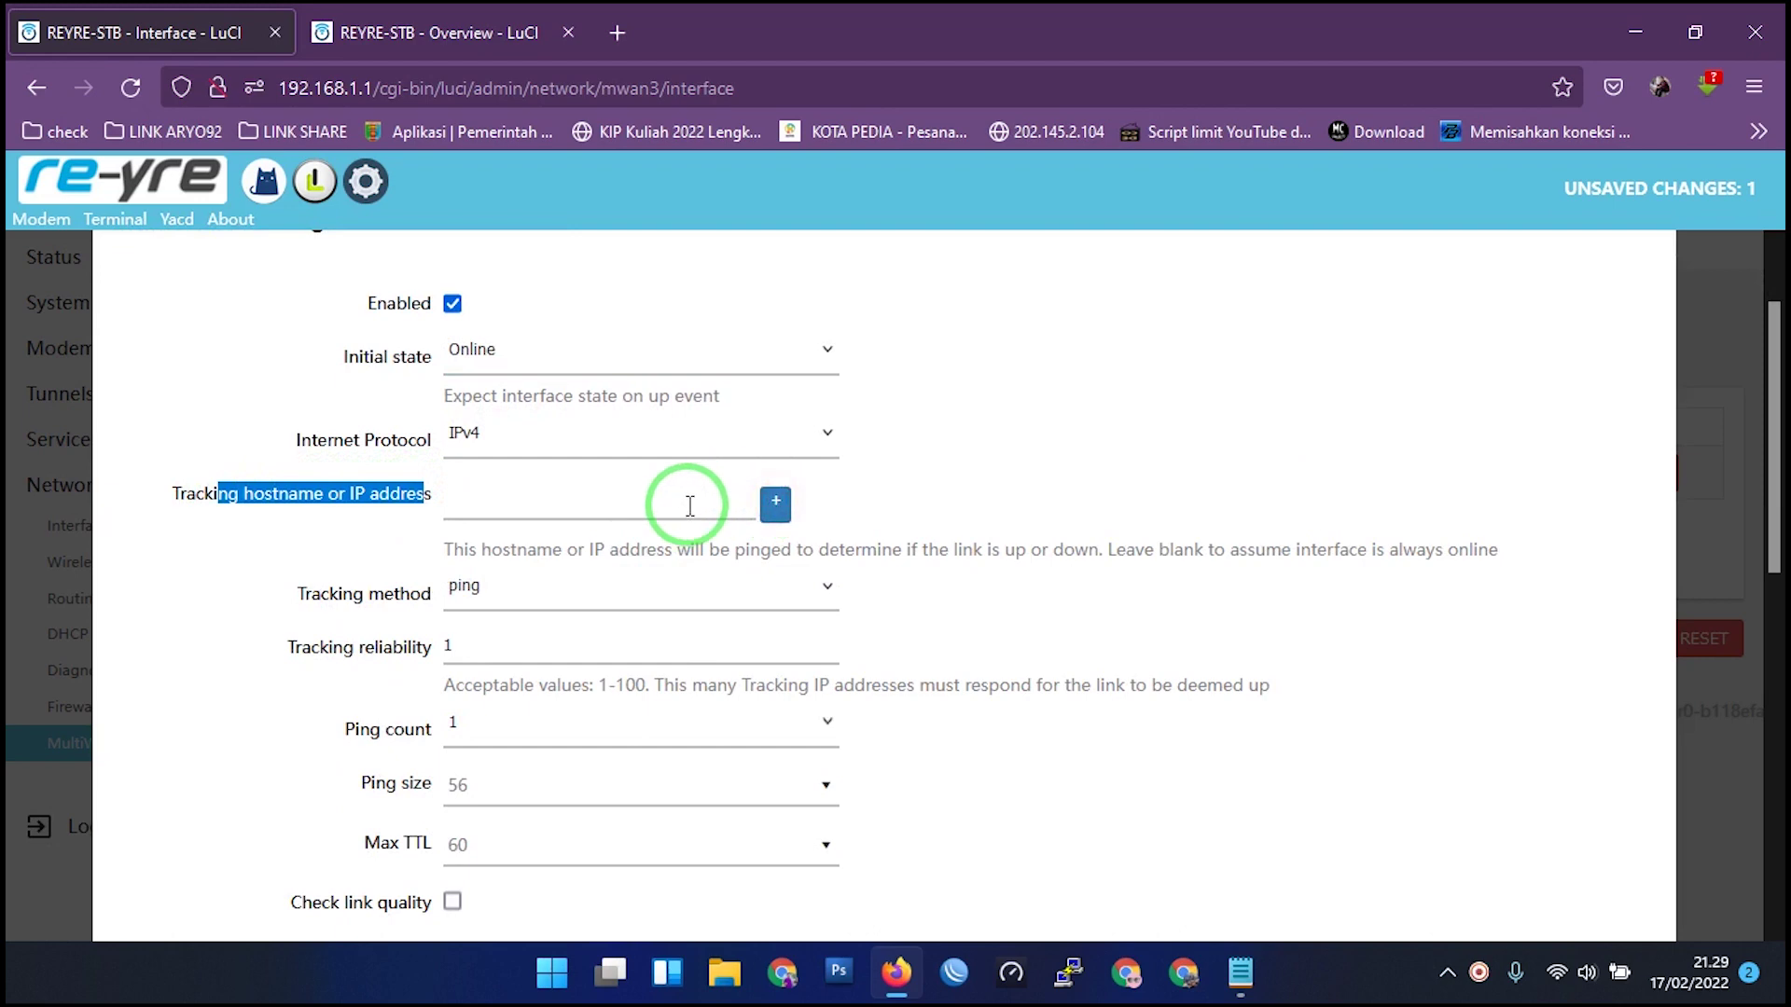
click(686, 506)
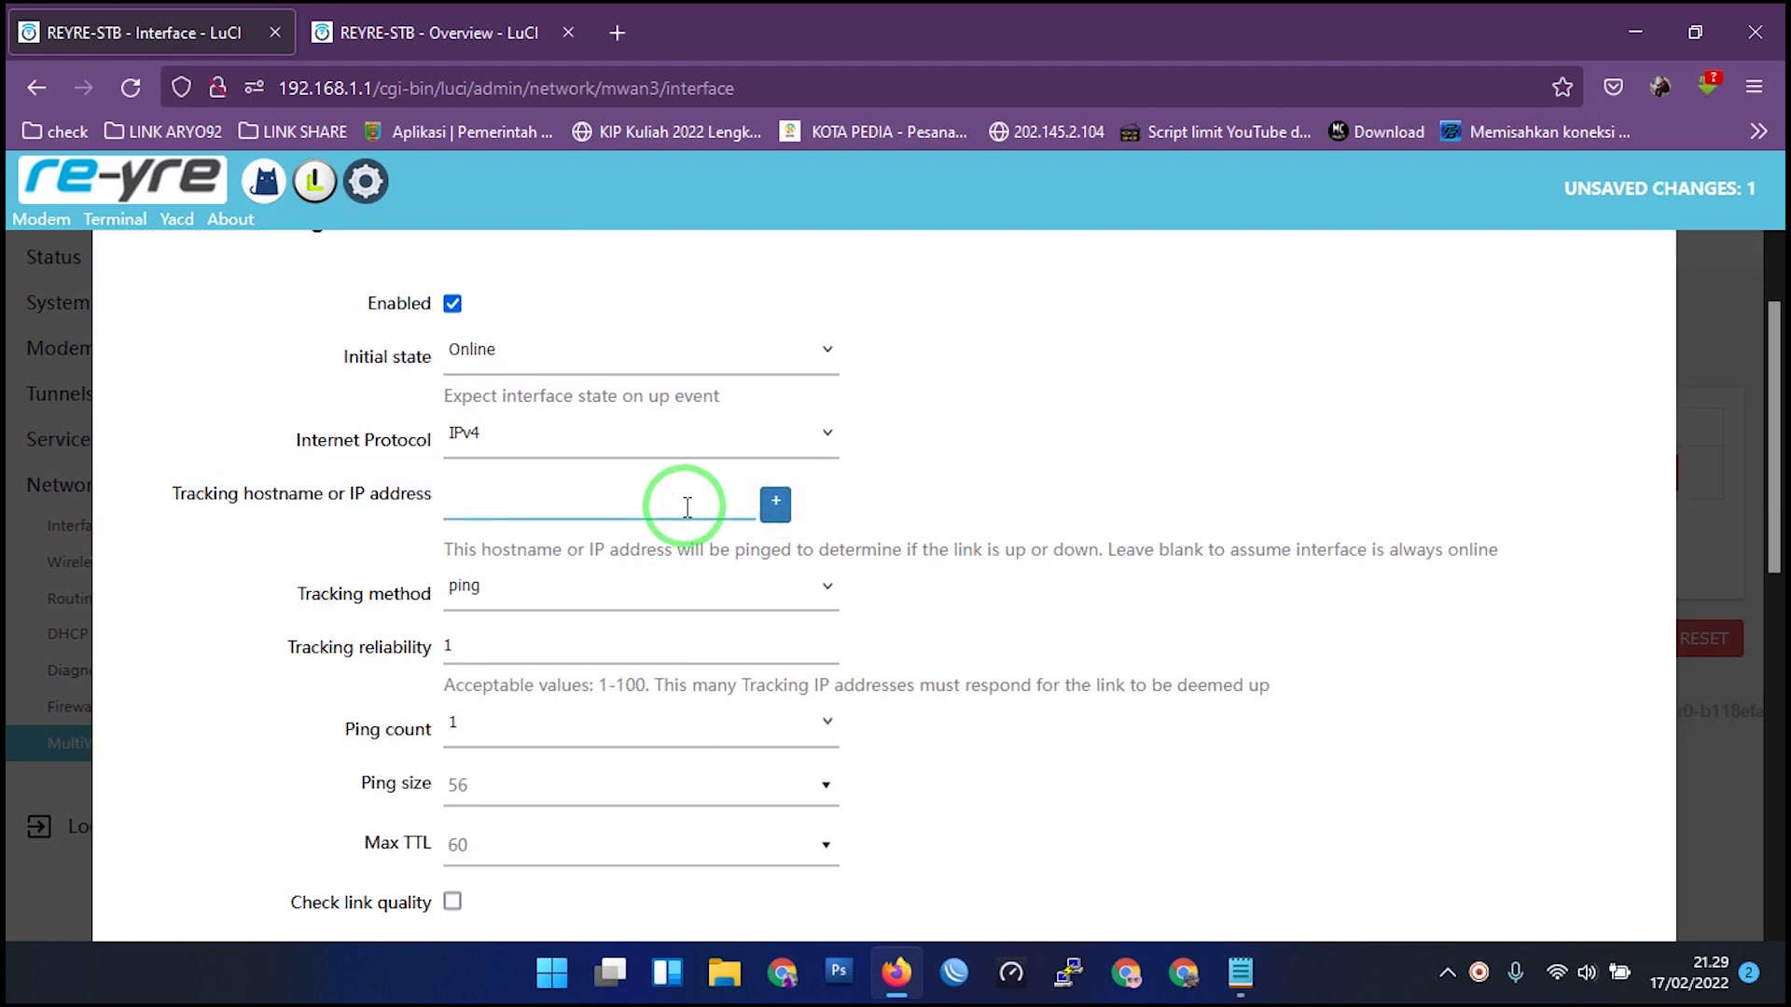
text(192.168)
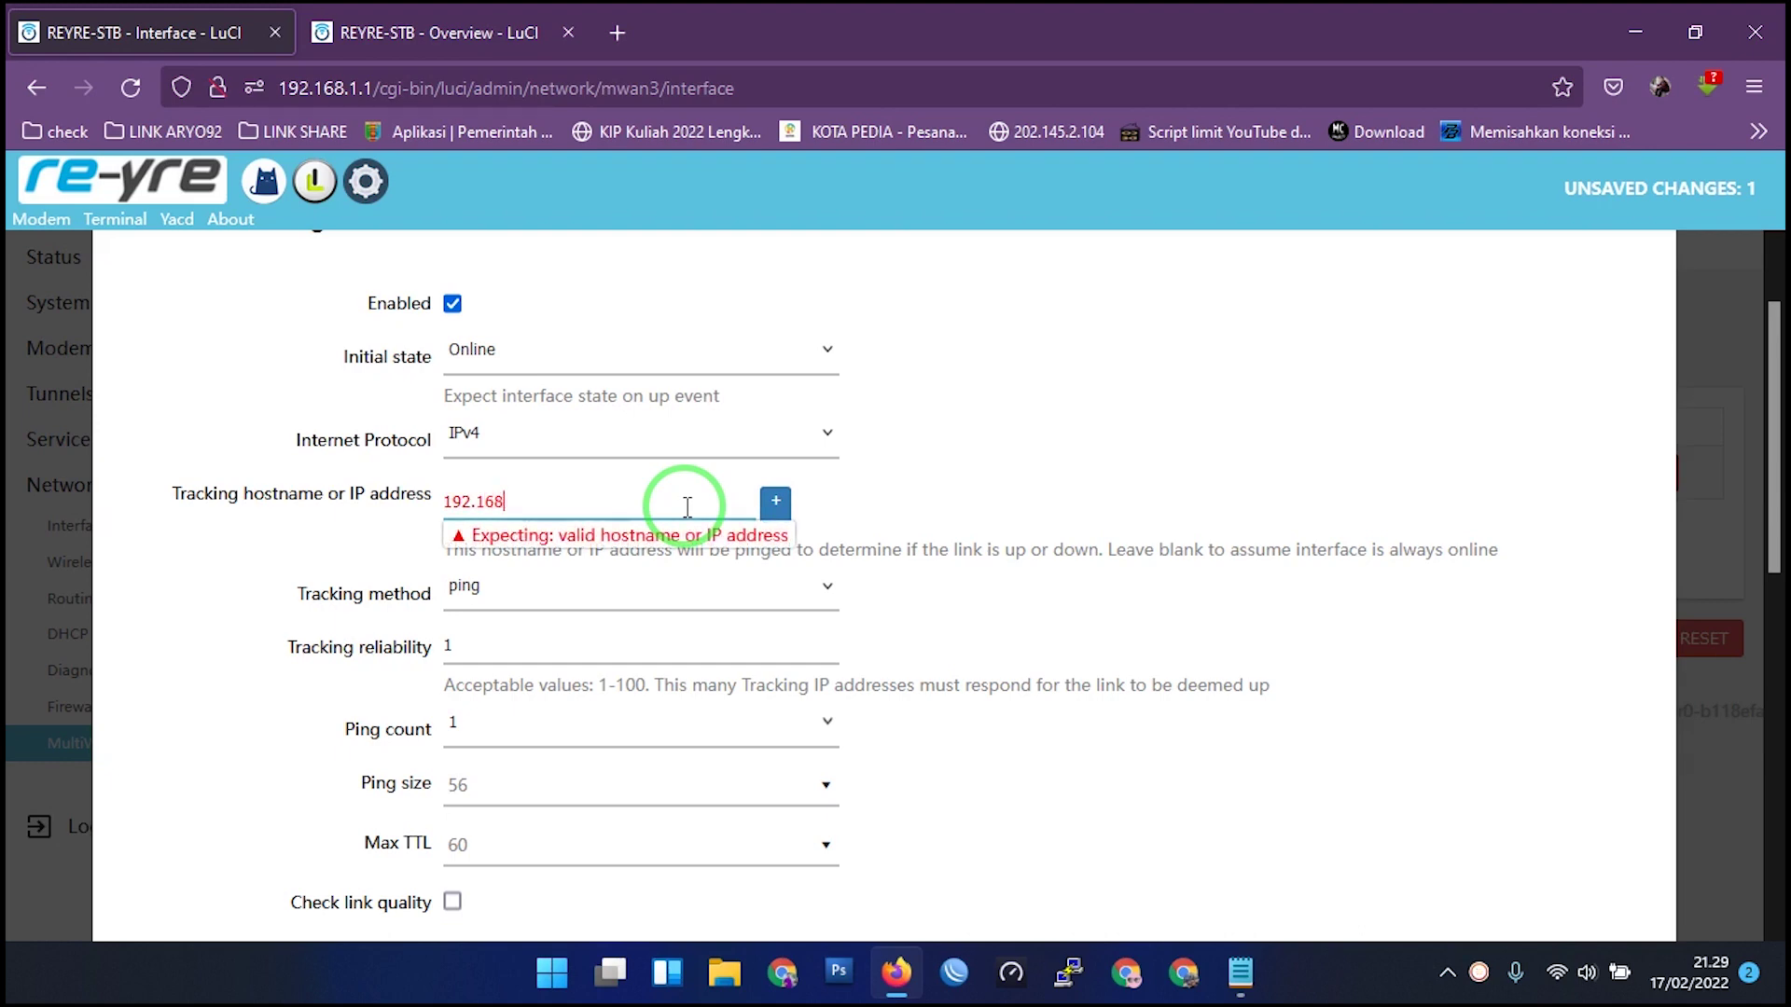
text(.10.1)
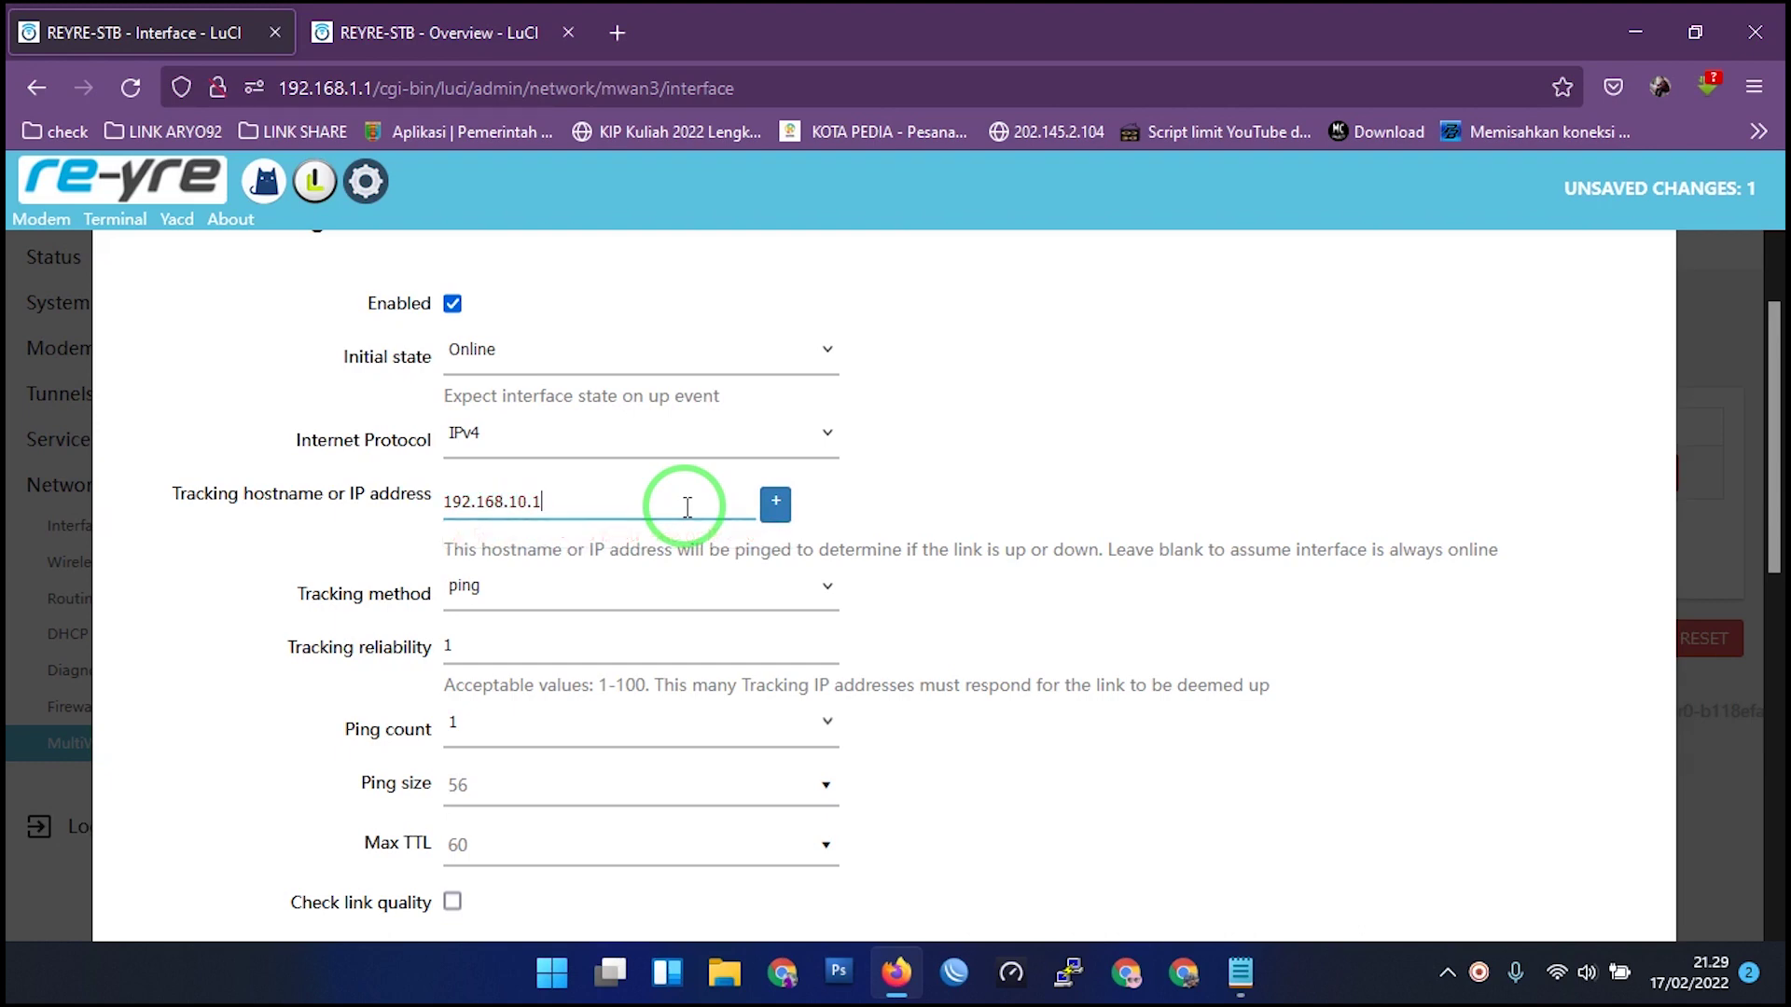
click(774, 509)
Review the wan interface's tracking method, reliability, ping settings and metric, and save the interface.
scroll(868, 466, down, 4)
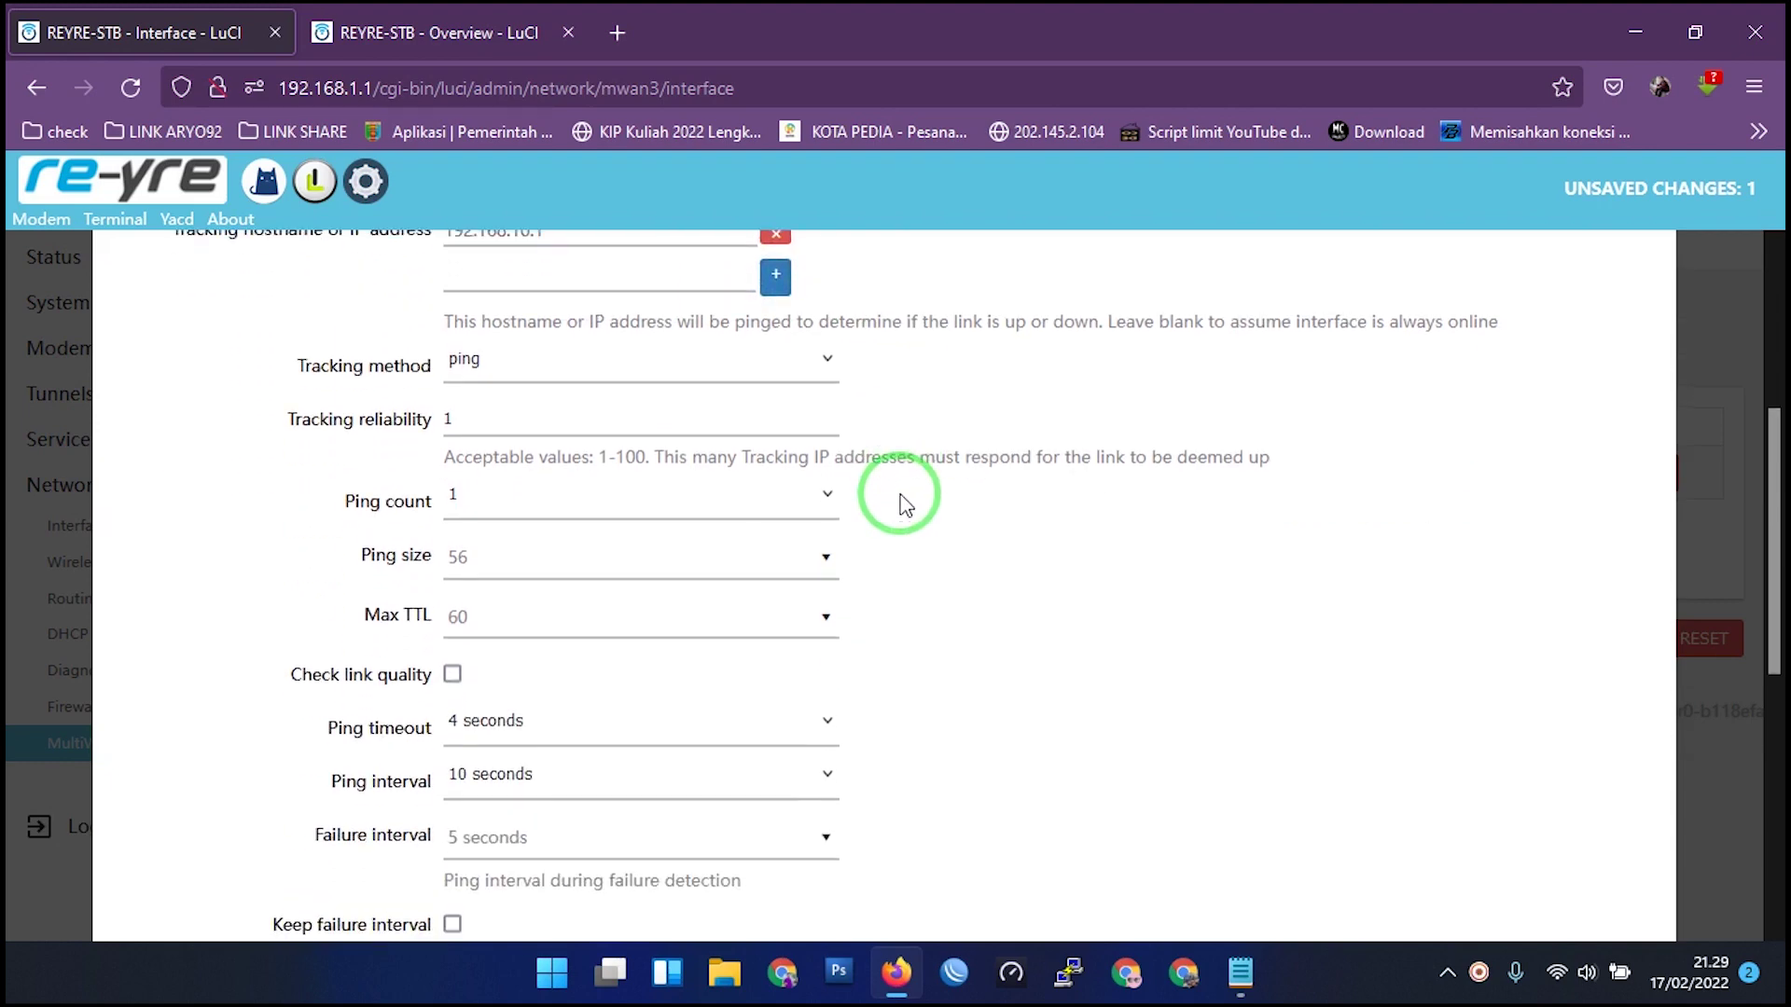
scroll(402, 313, up, 2)
drag(302, 364, 415, 417)
drag(296, 417, 407, 417)
click(278, 419)
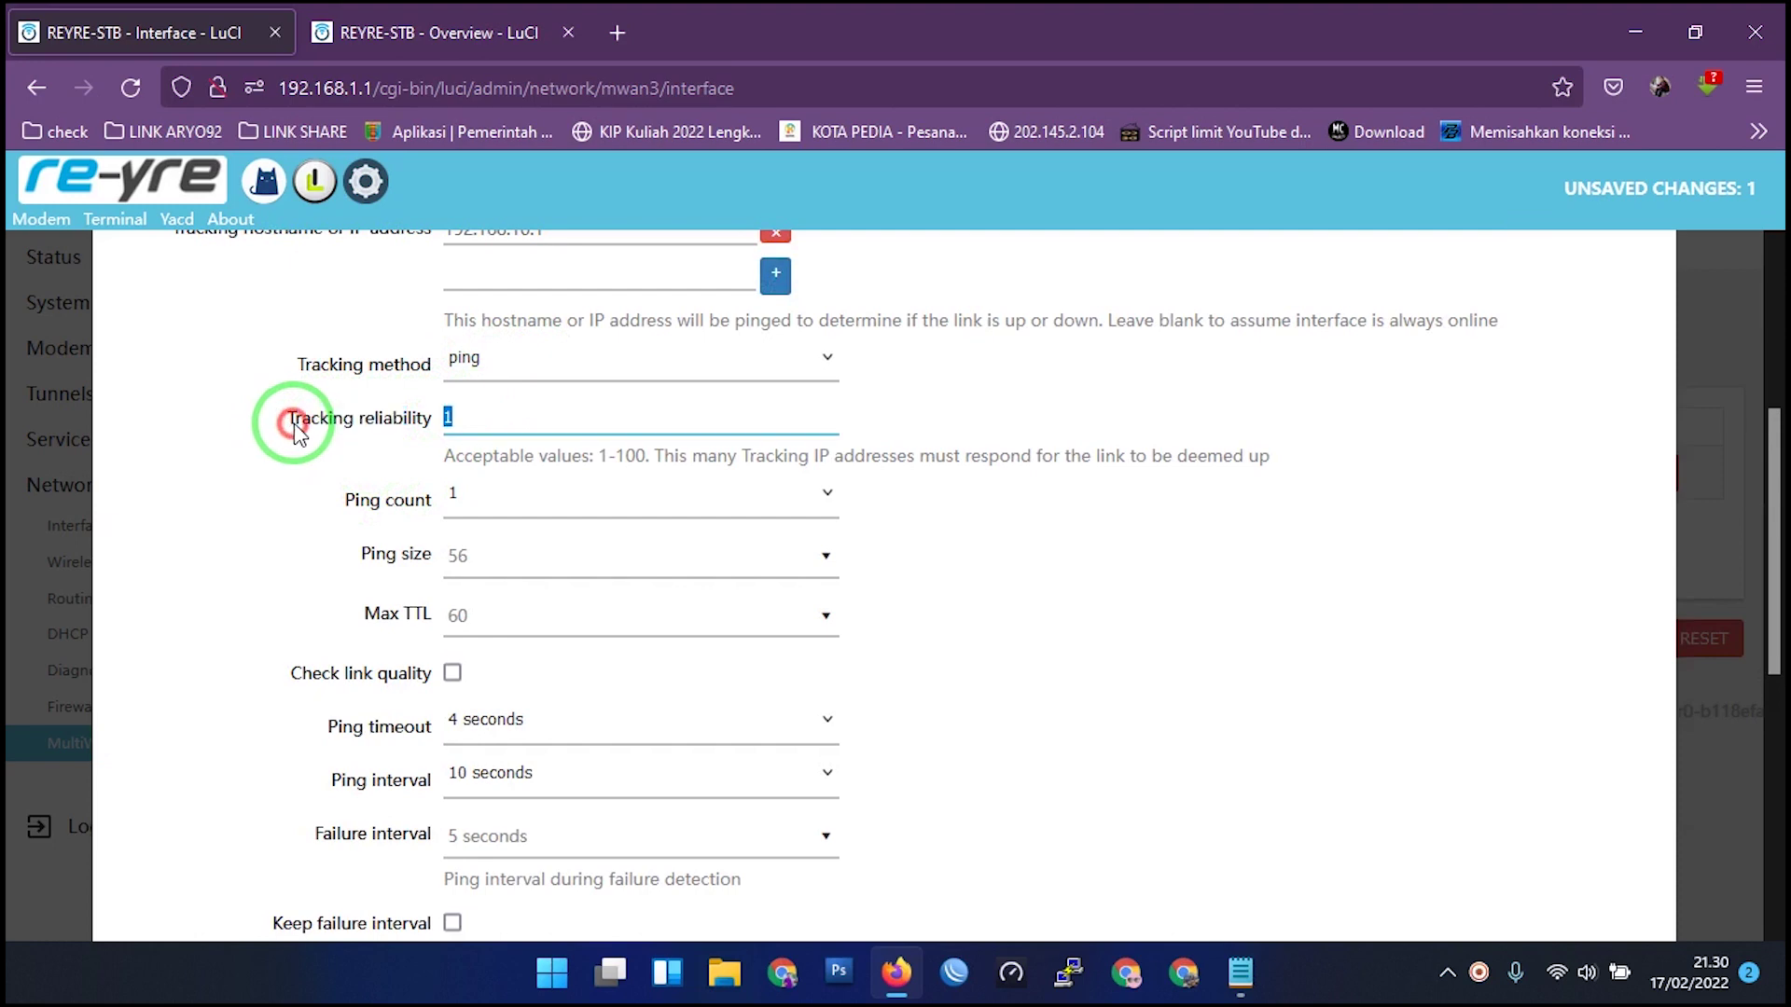
drag(356, 500, 432, 499)
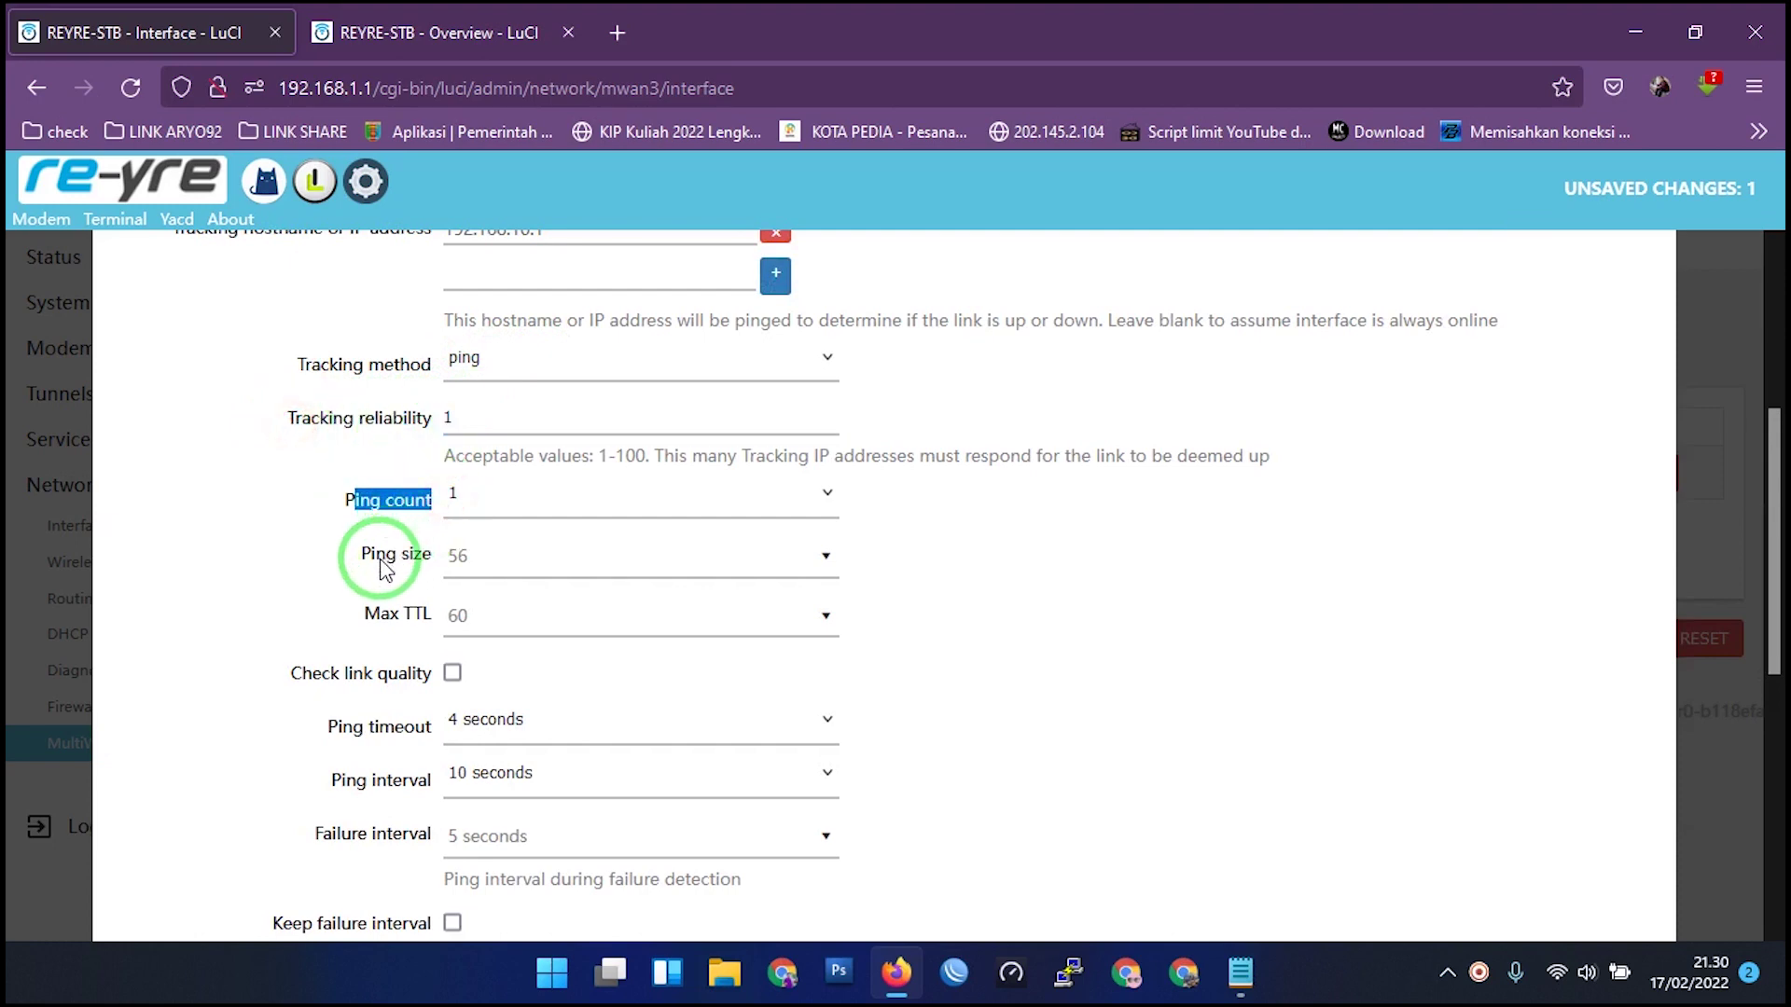
scroll(488, 592, down, 2)
scroll(743, 699, down, 4)
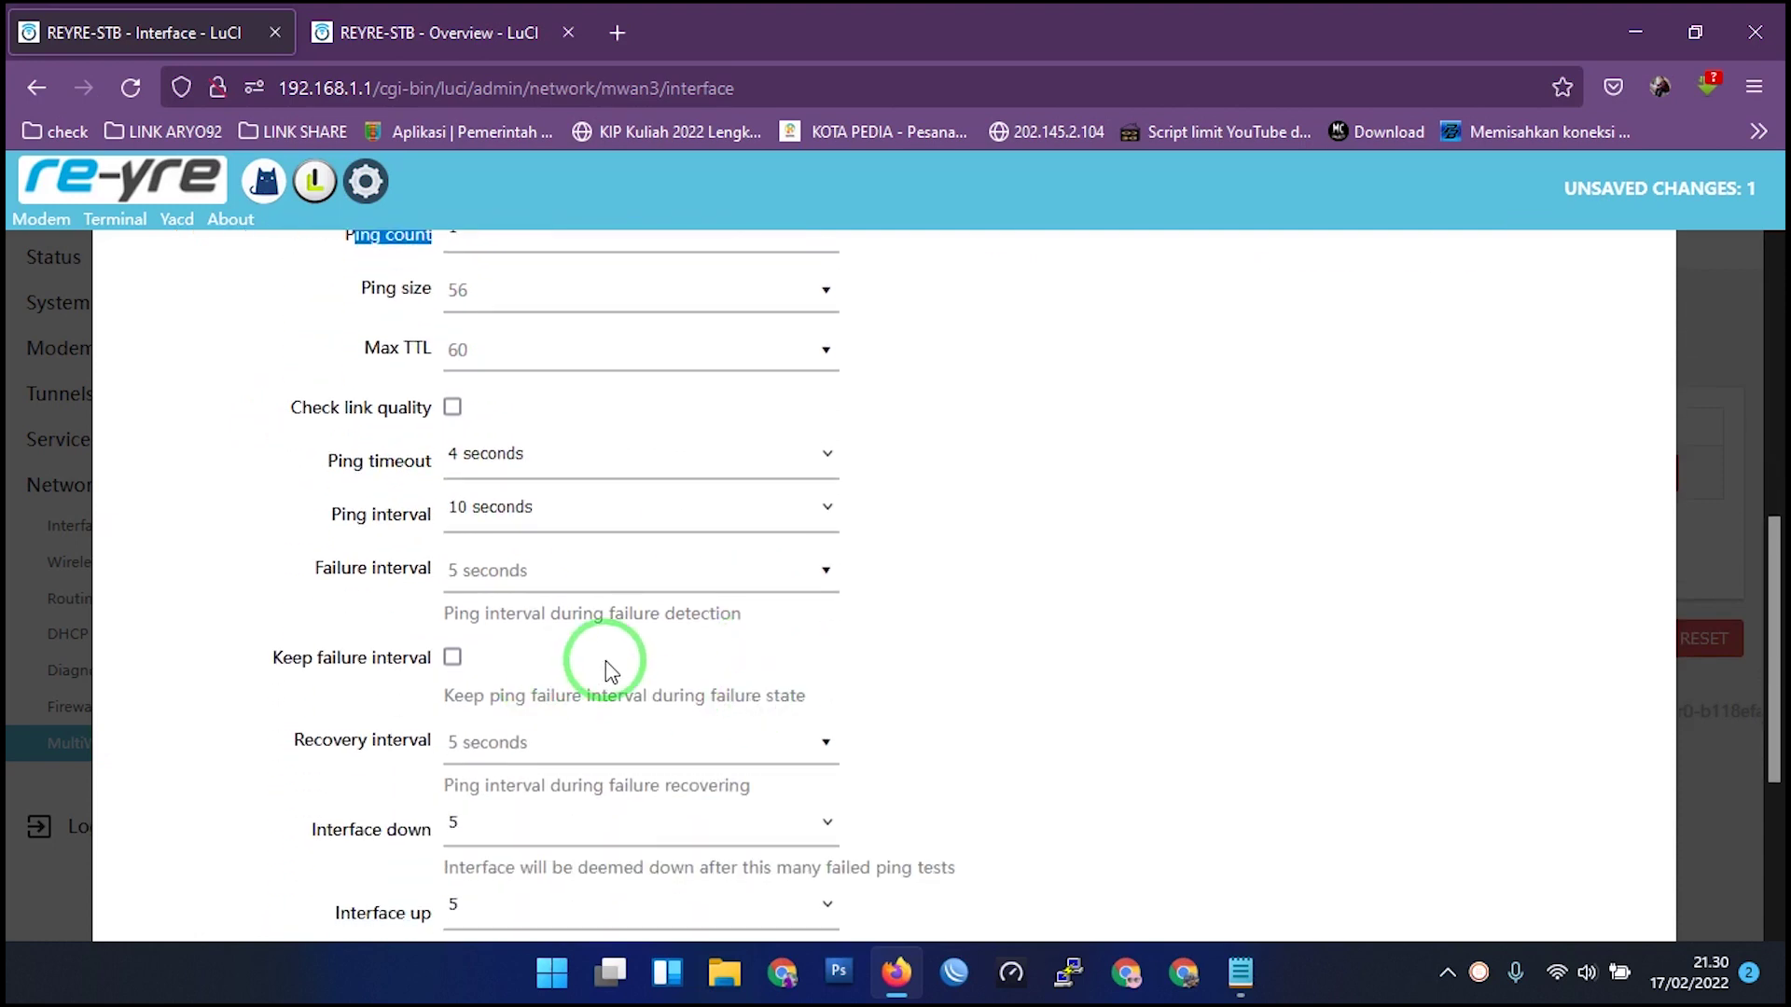
scroll(475, 749, down, 3)
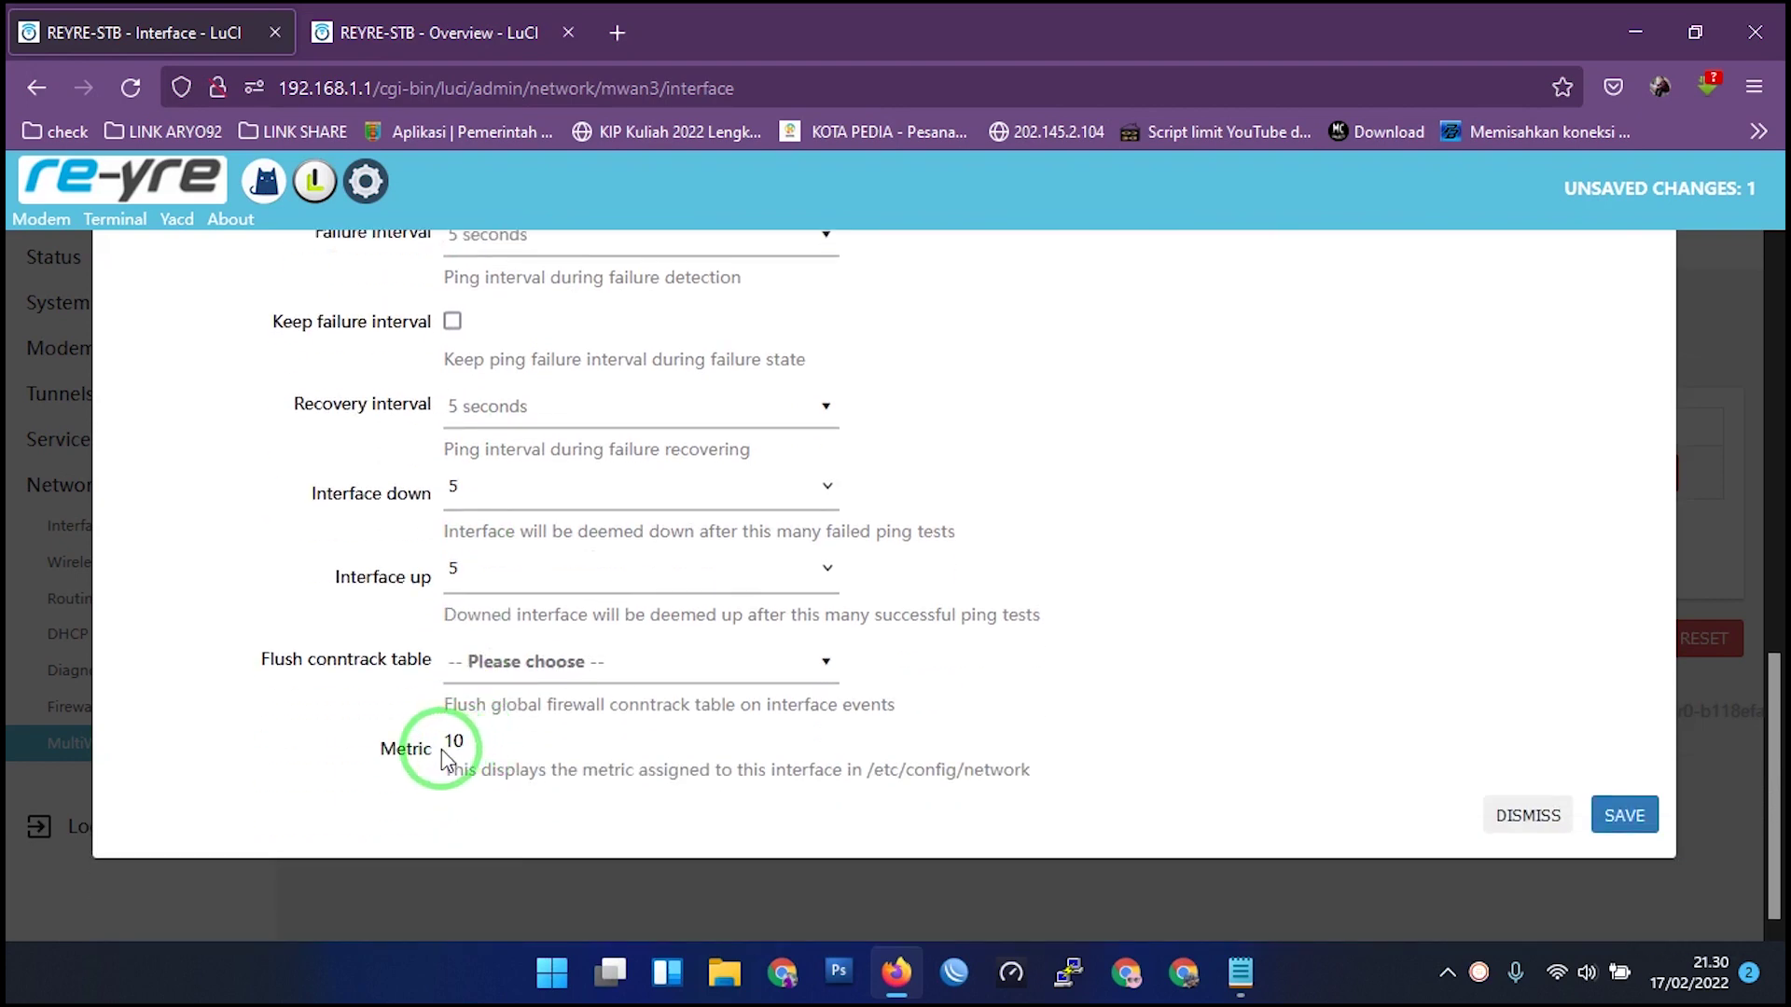
drag(445, 745, 483, 742)
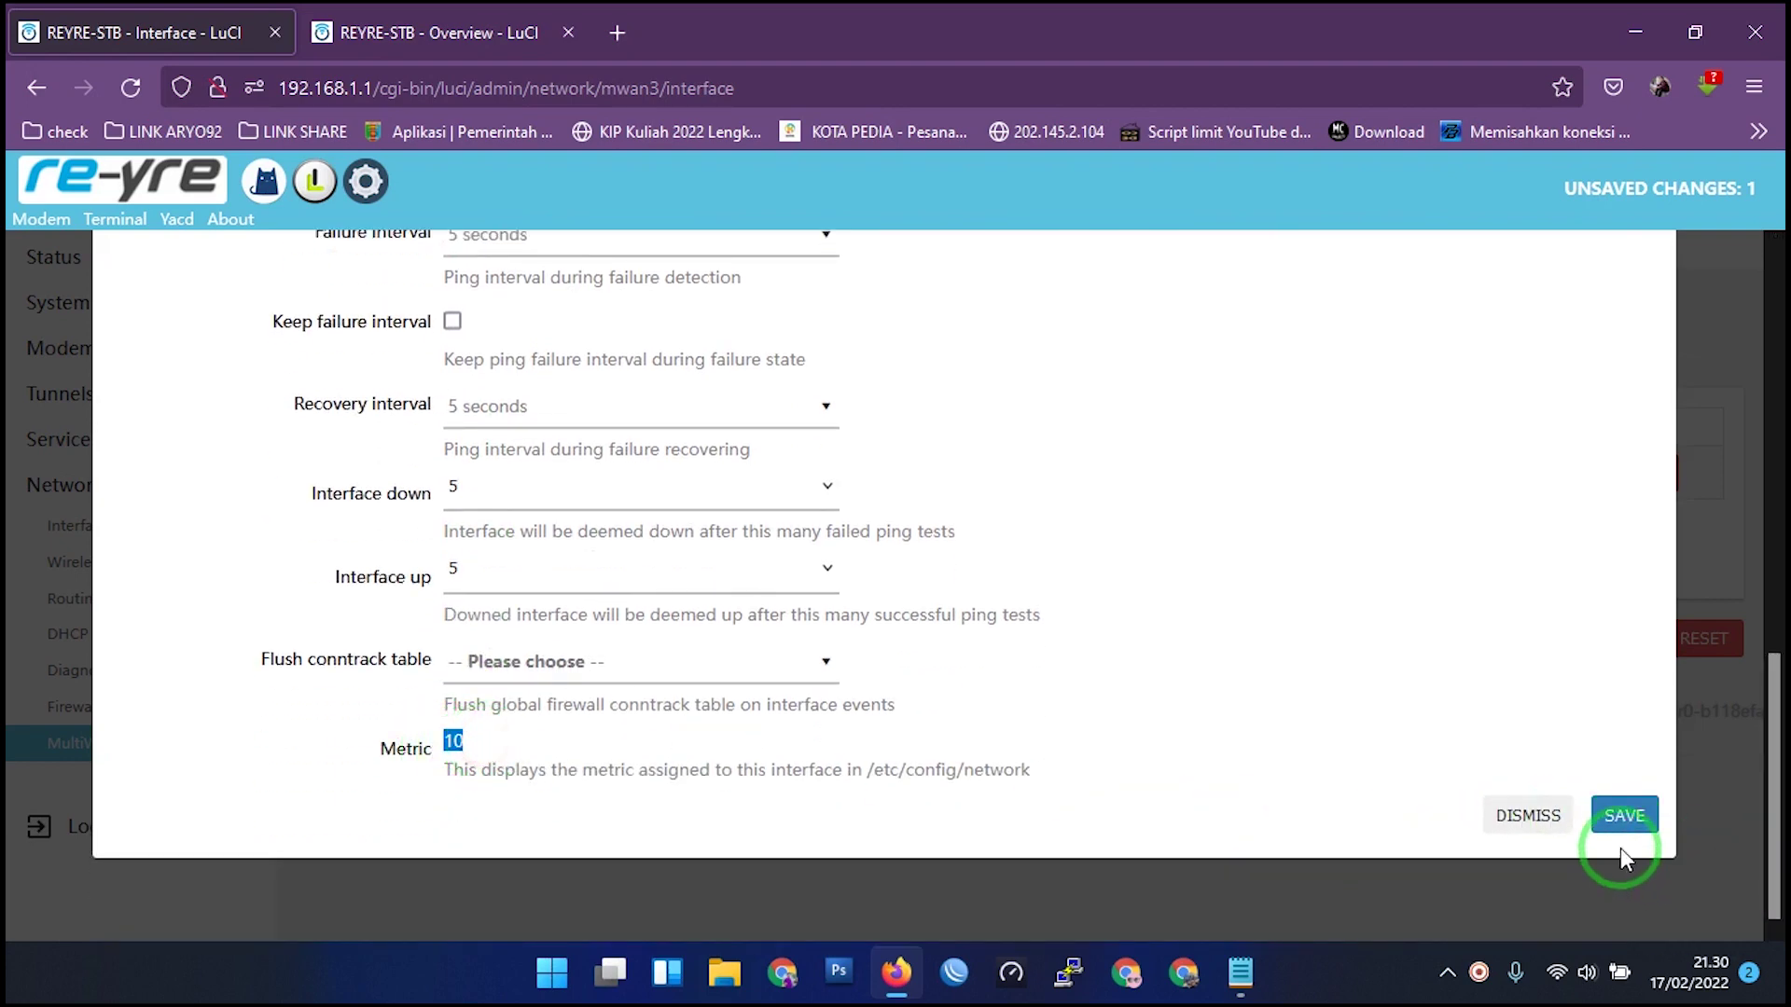
click(1624, 816)
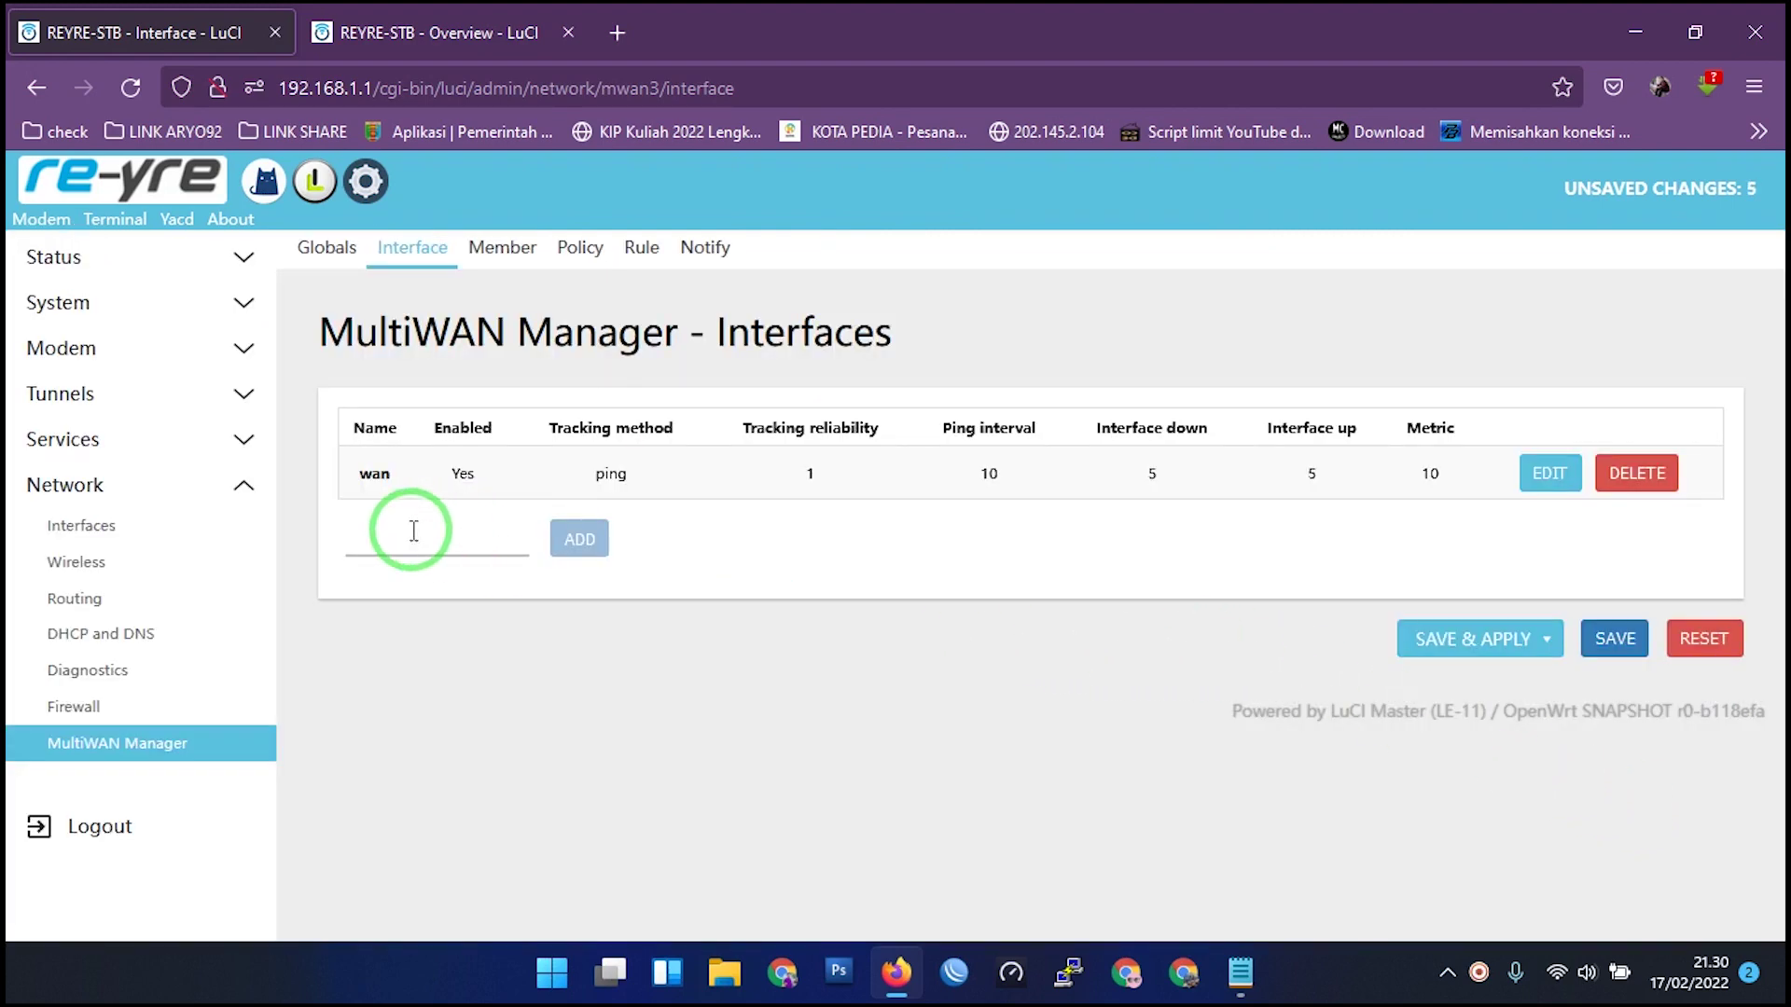
Open the router's network interfaces page in the second browser tab and copy the TETHERING interface's name.
click(376, 477)
click(410, 33)
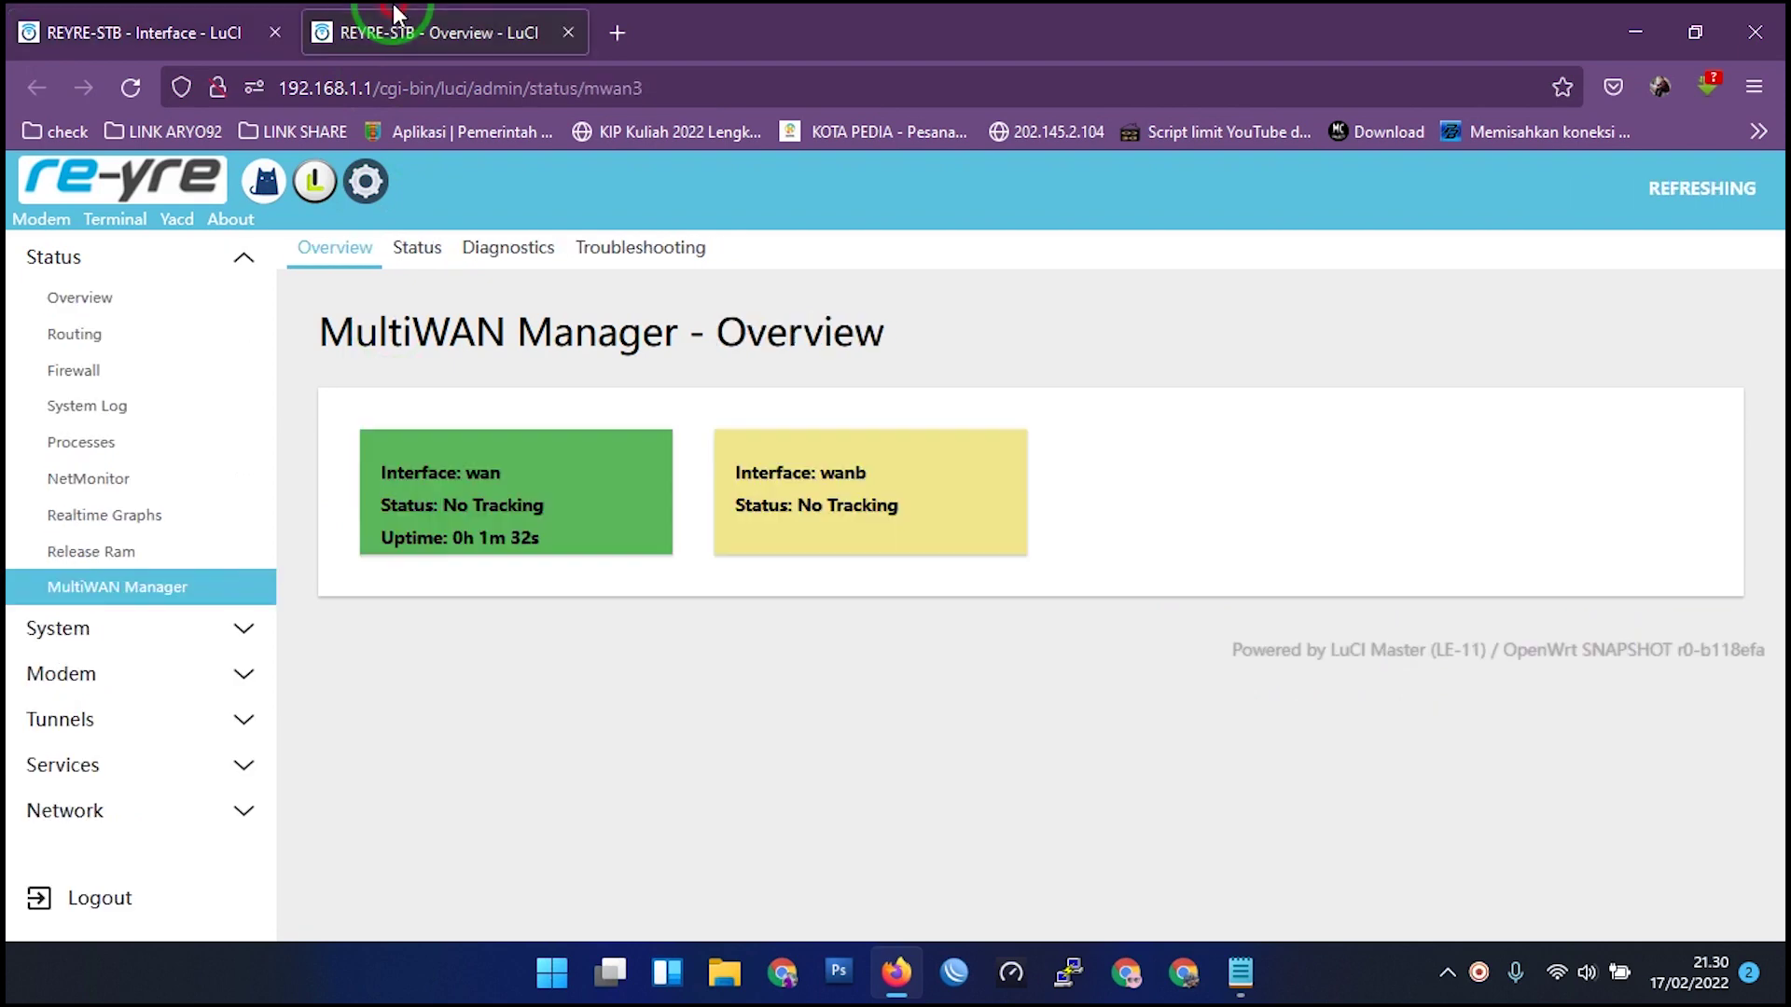
click(65, 28)
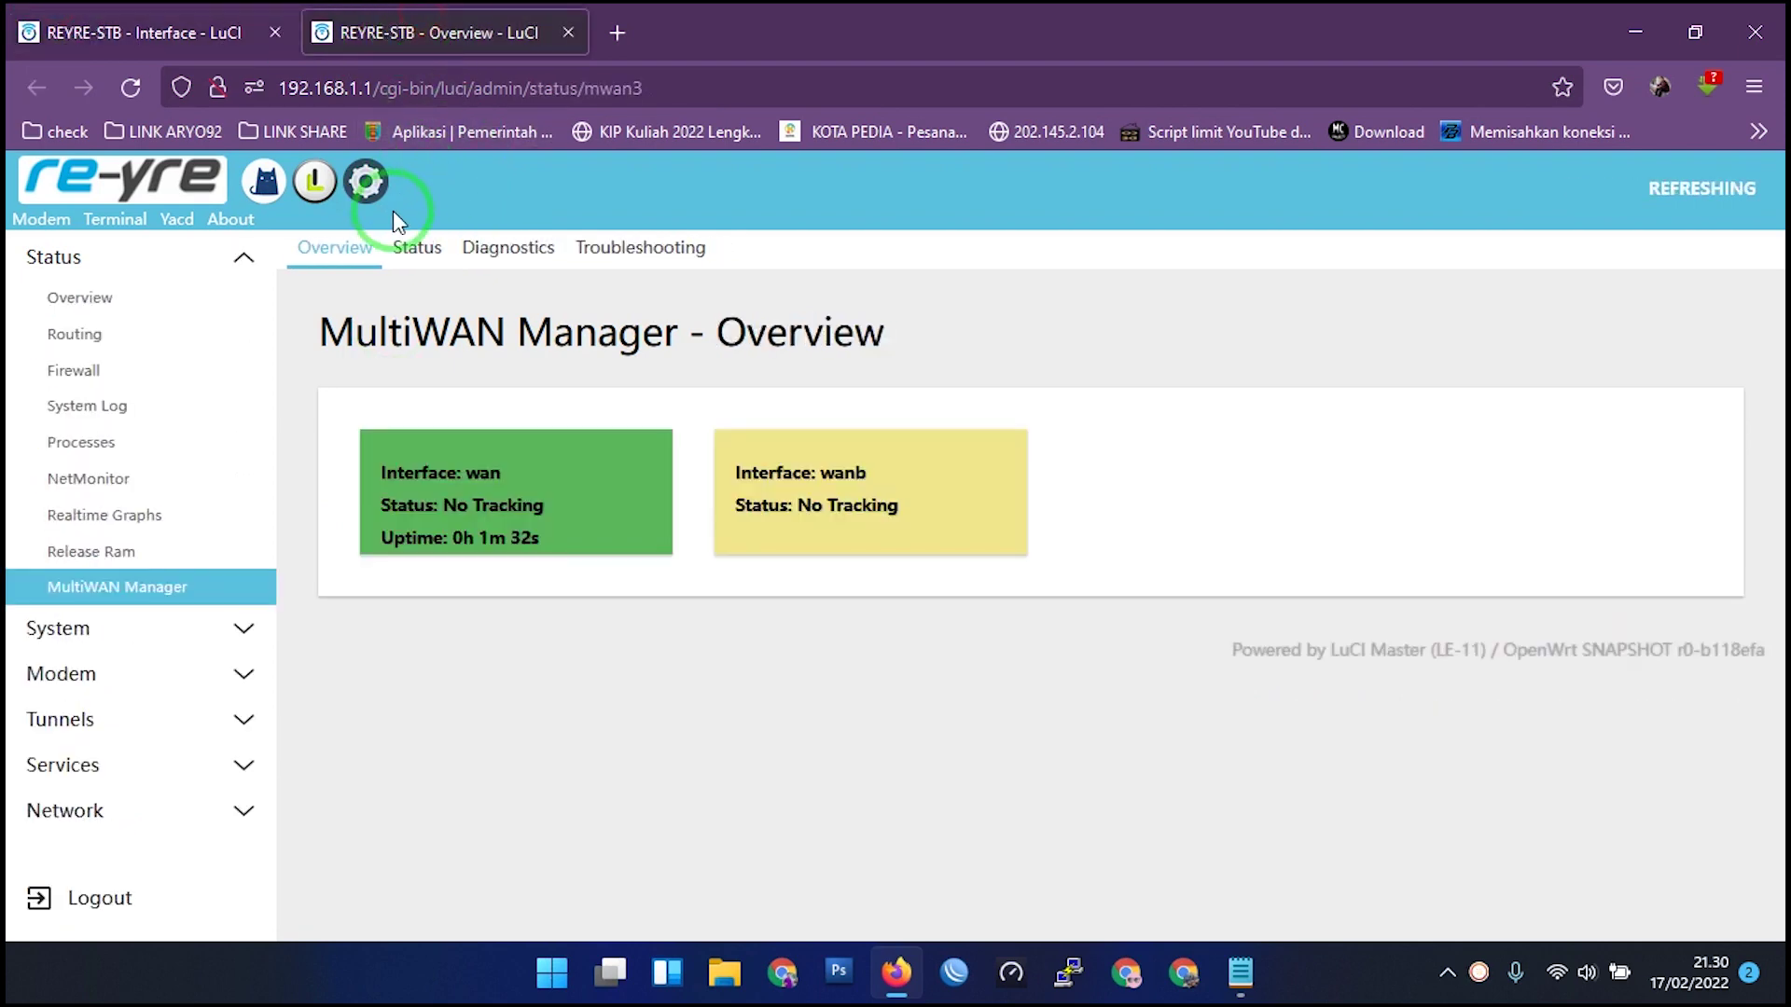
click(365, 180)
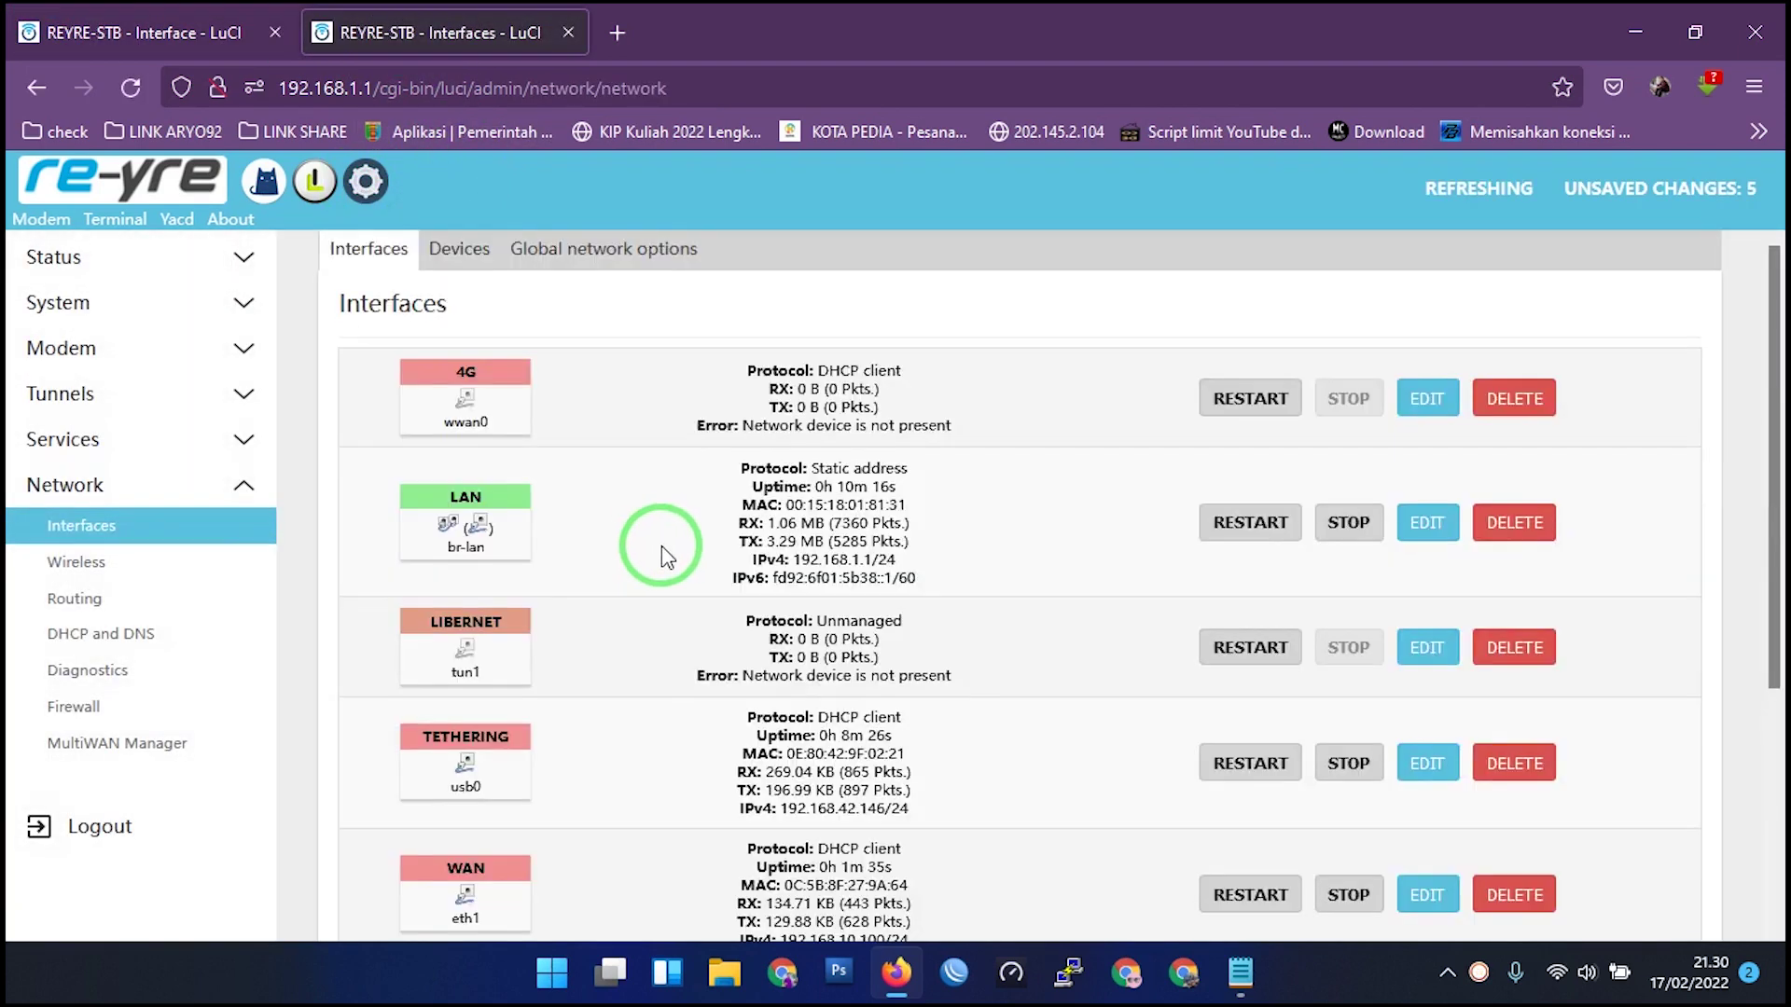
scroll(644, 536, down, 4)
drag(424, 406, 504, 408)
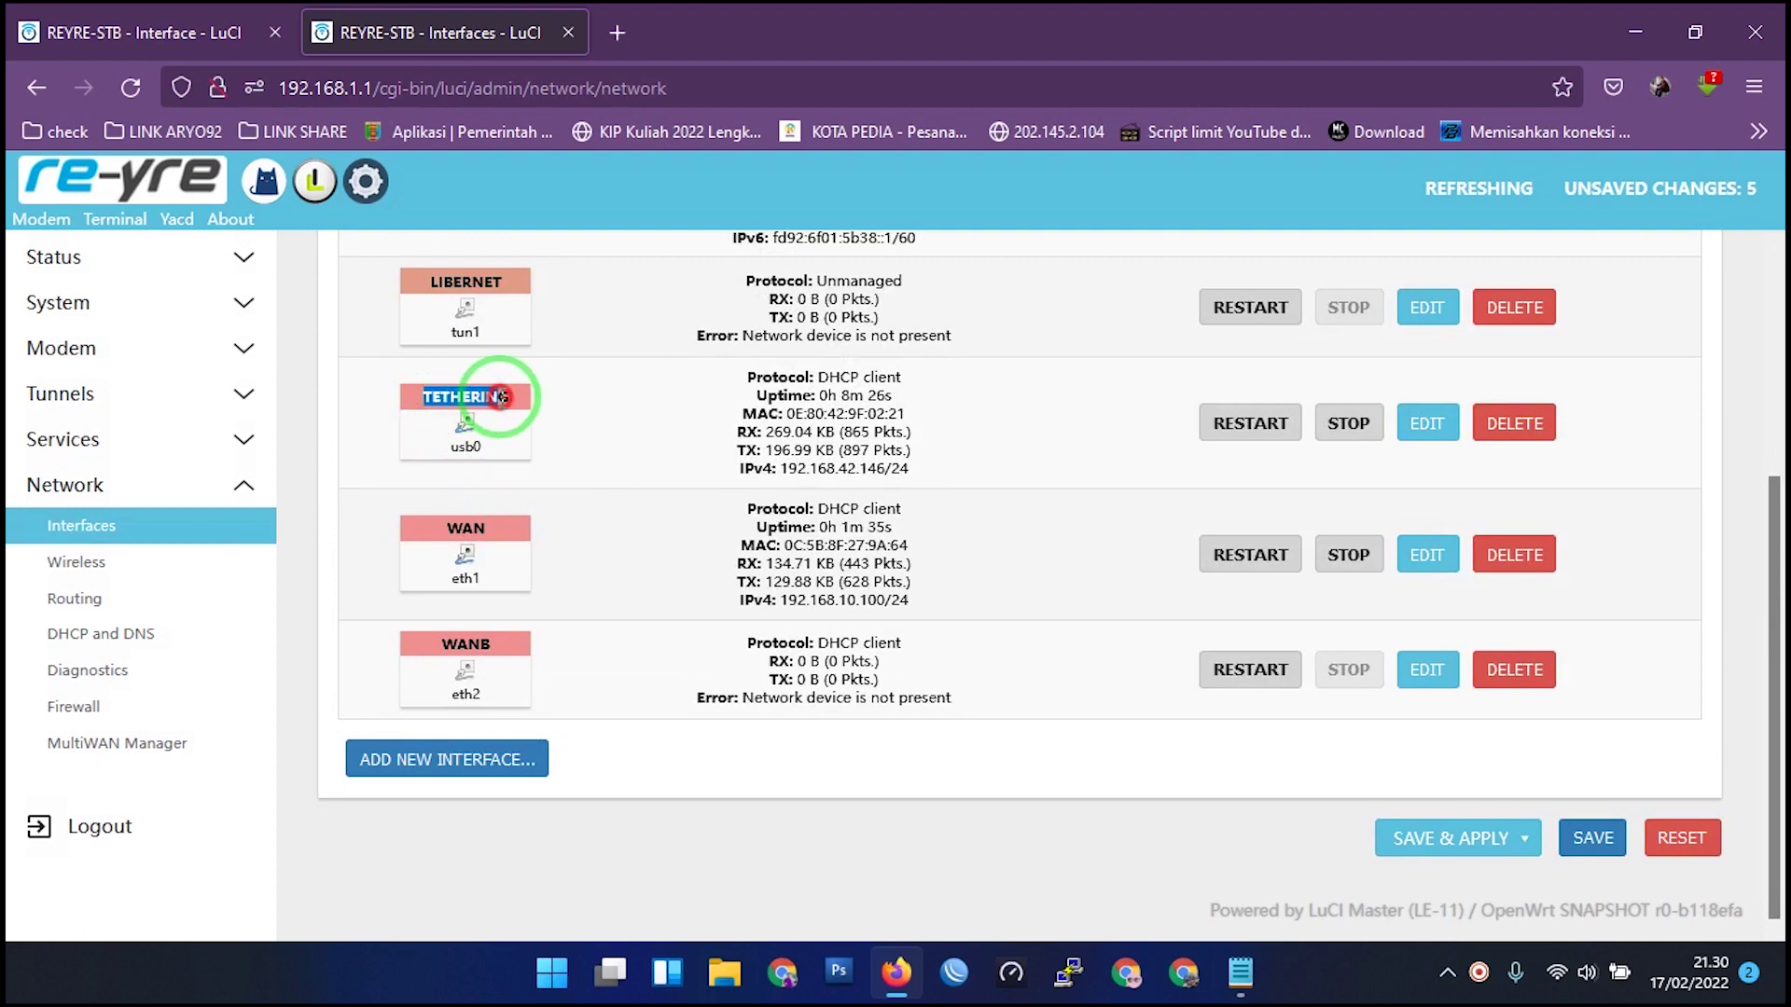
right_click(468, 375)
click(507, 417)
Paste the copied name into the address bar for reference, and add a MultiWAN interface named tethering in lowercase.
key(ctrl+shift+Tab)
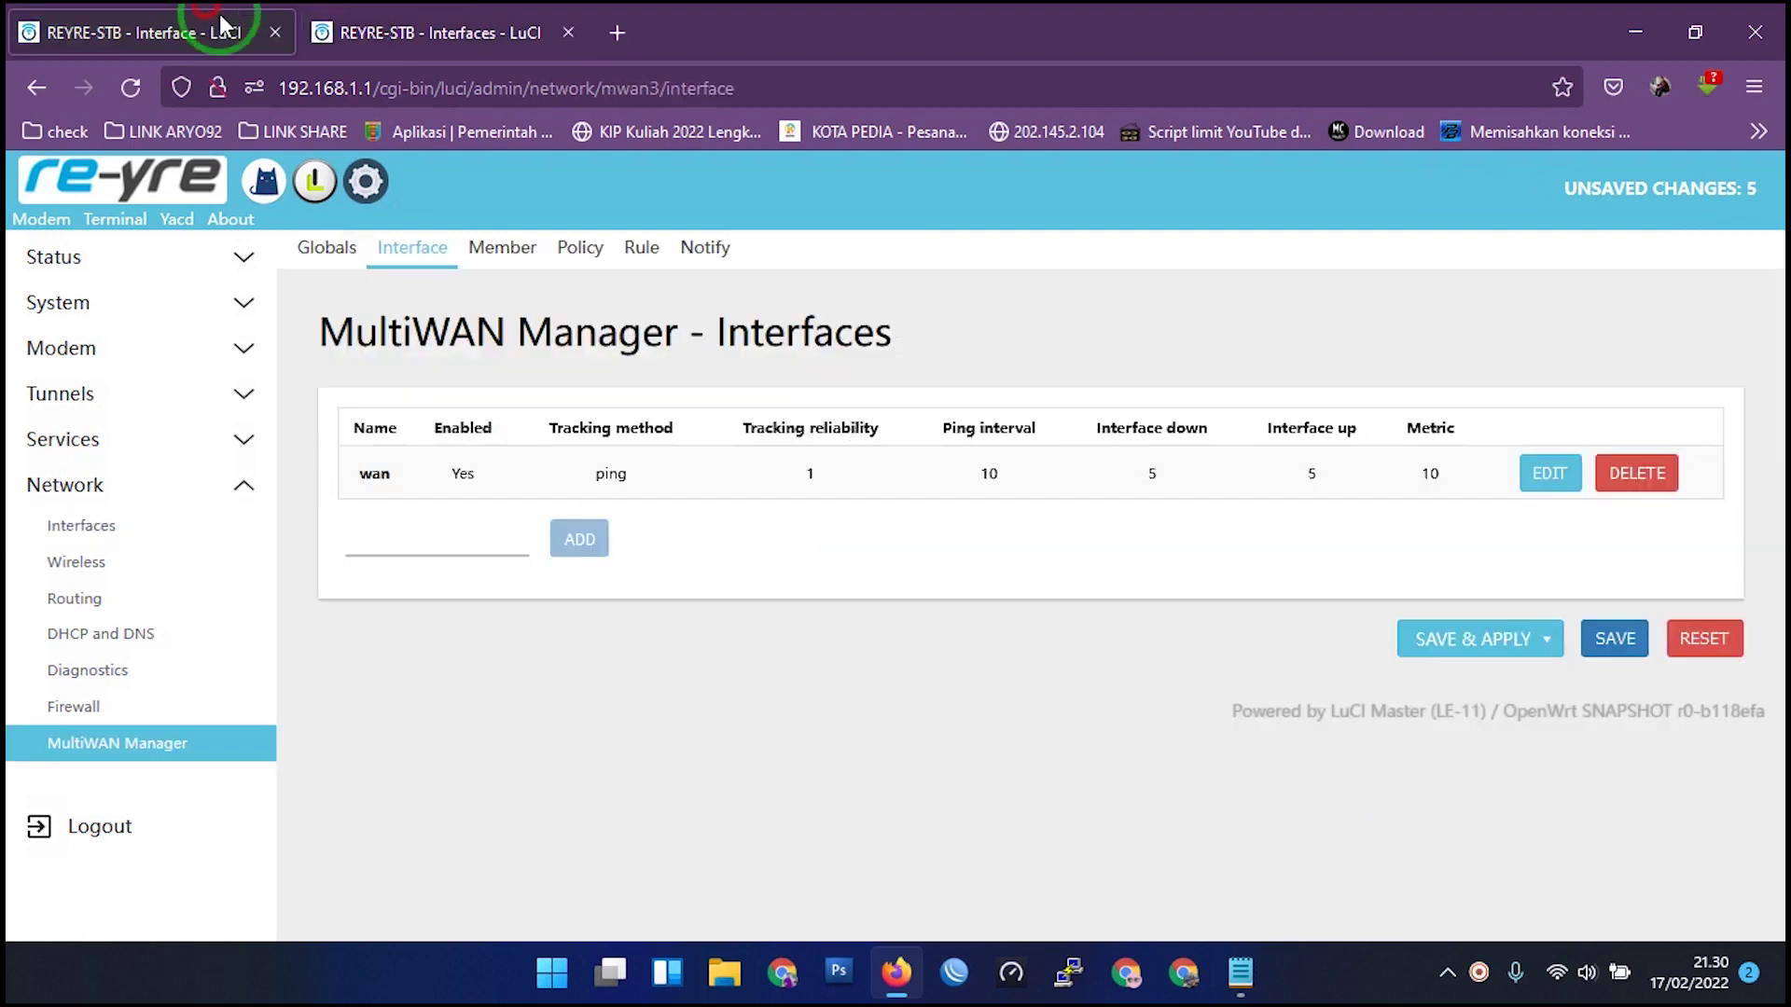
click(427, 88)
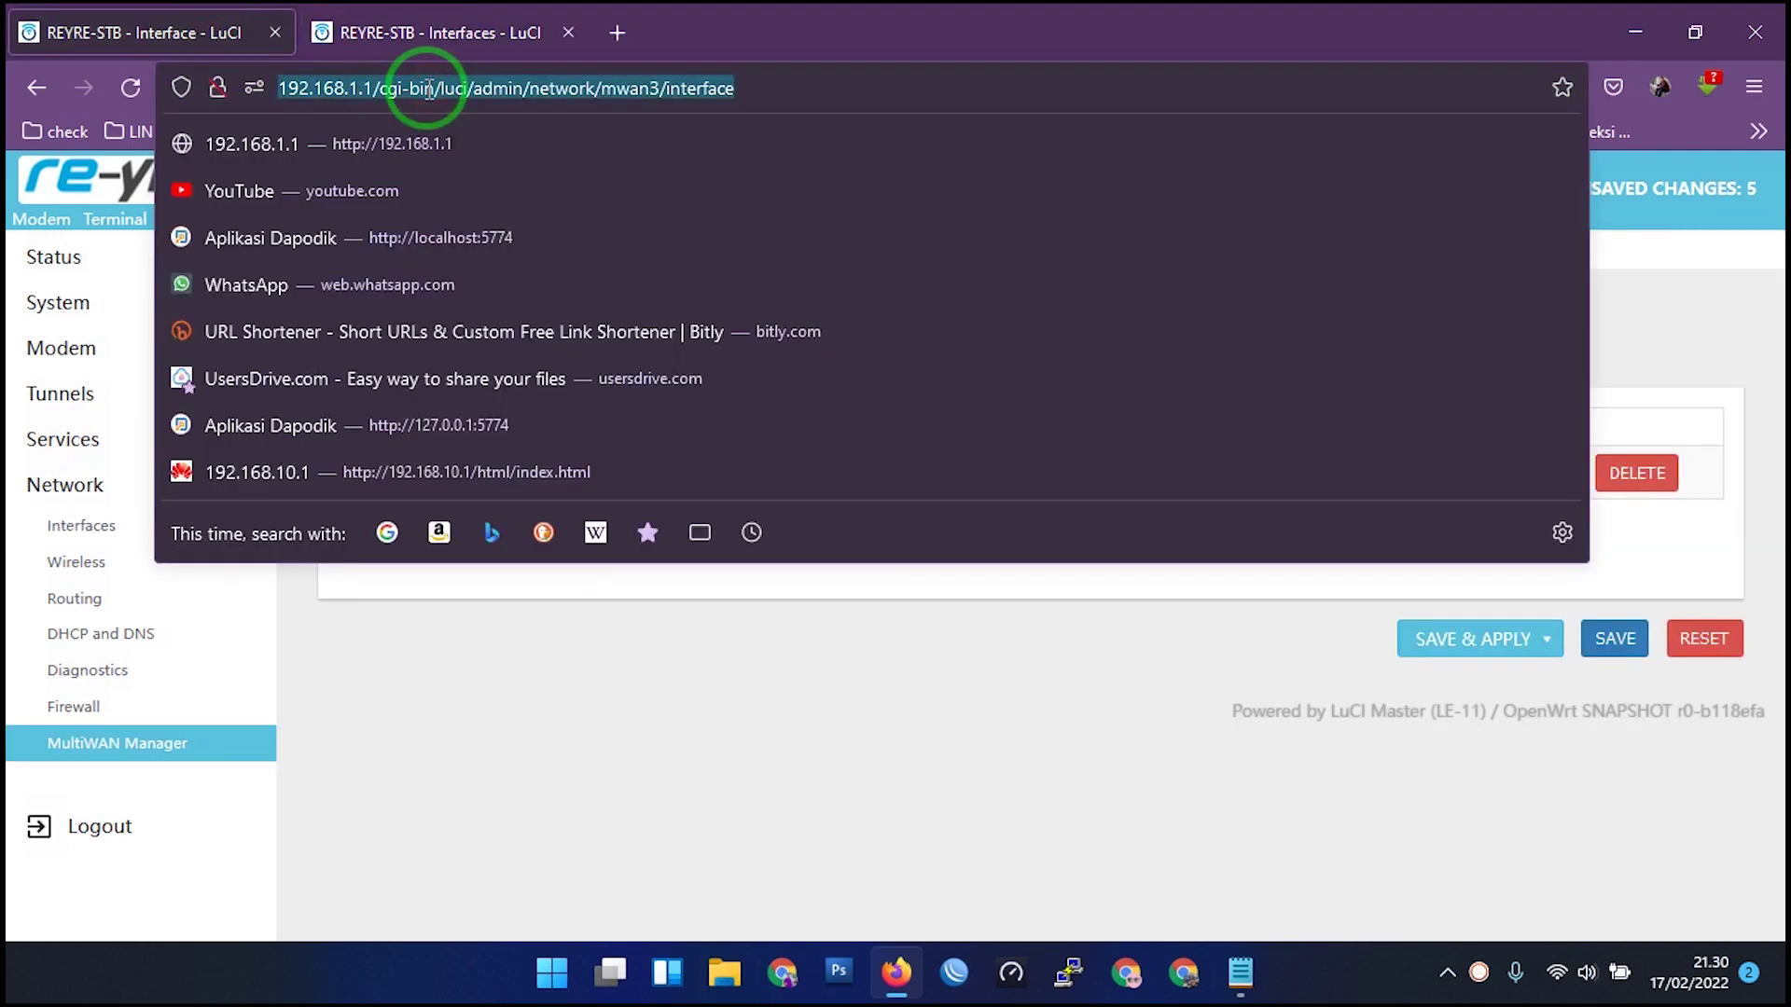
key(ctrl+v)
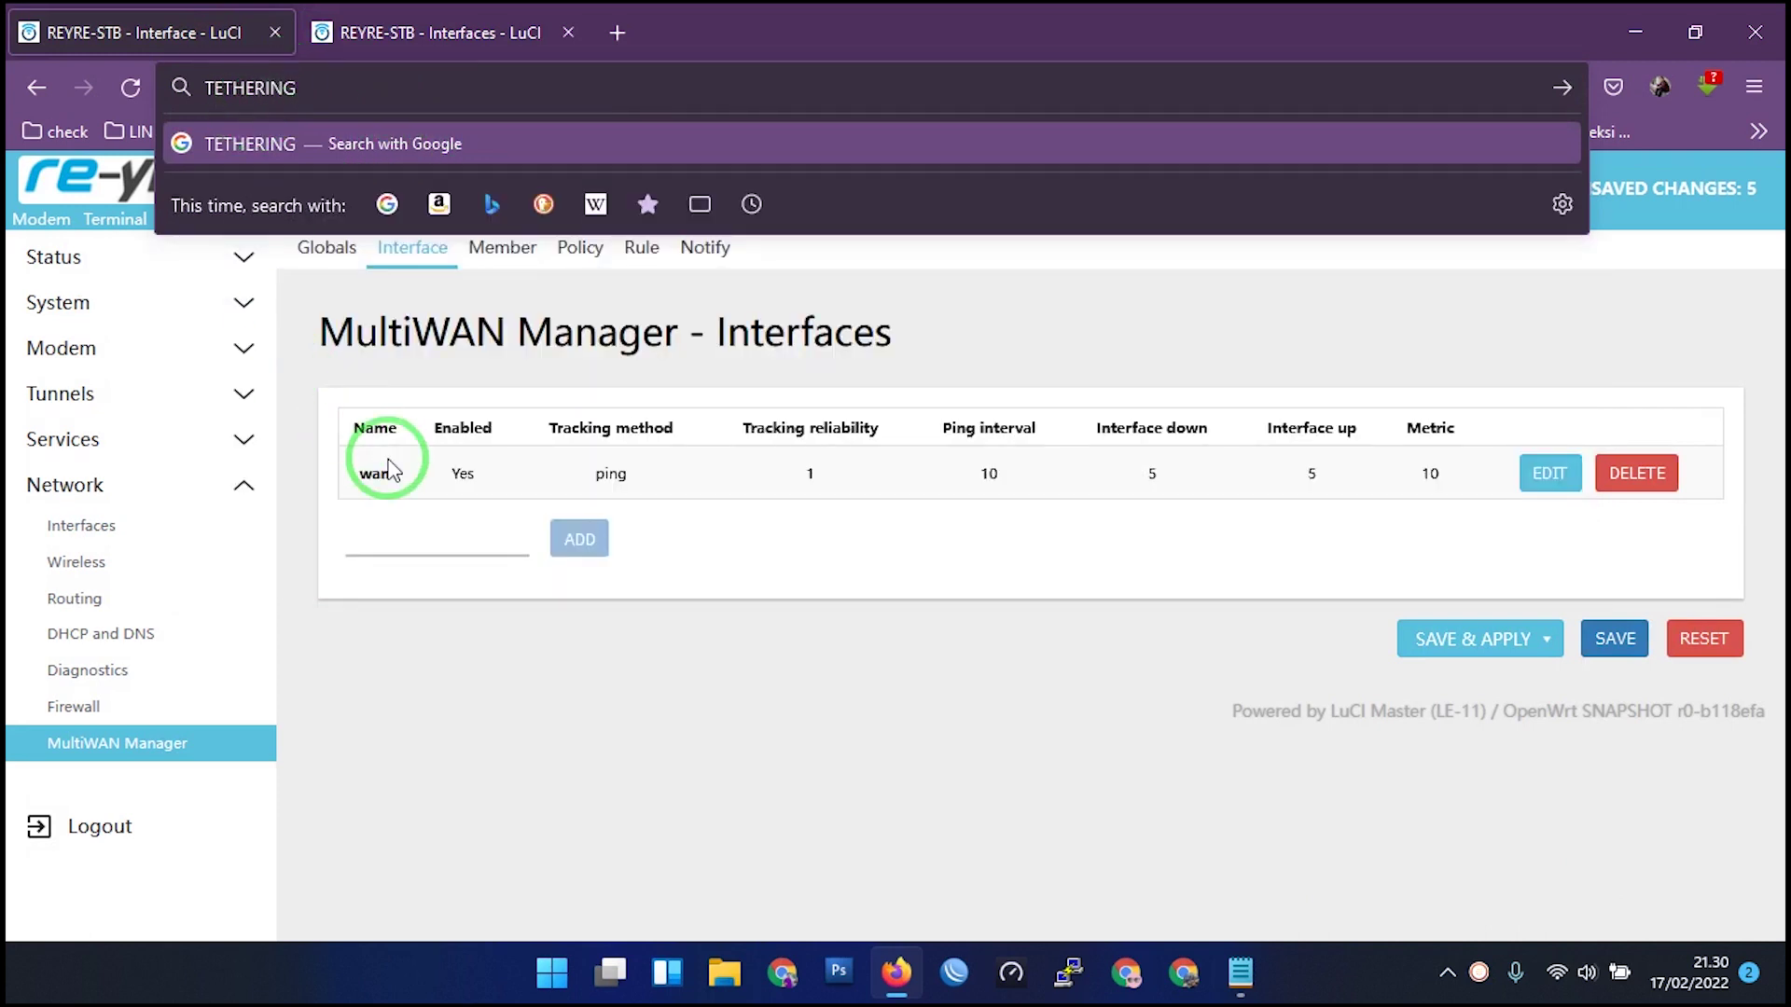
click(397, 548)
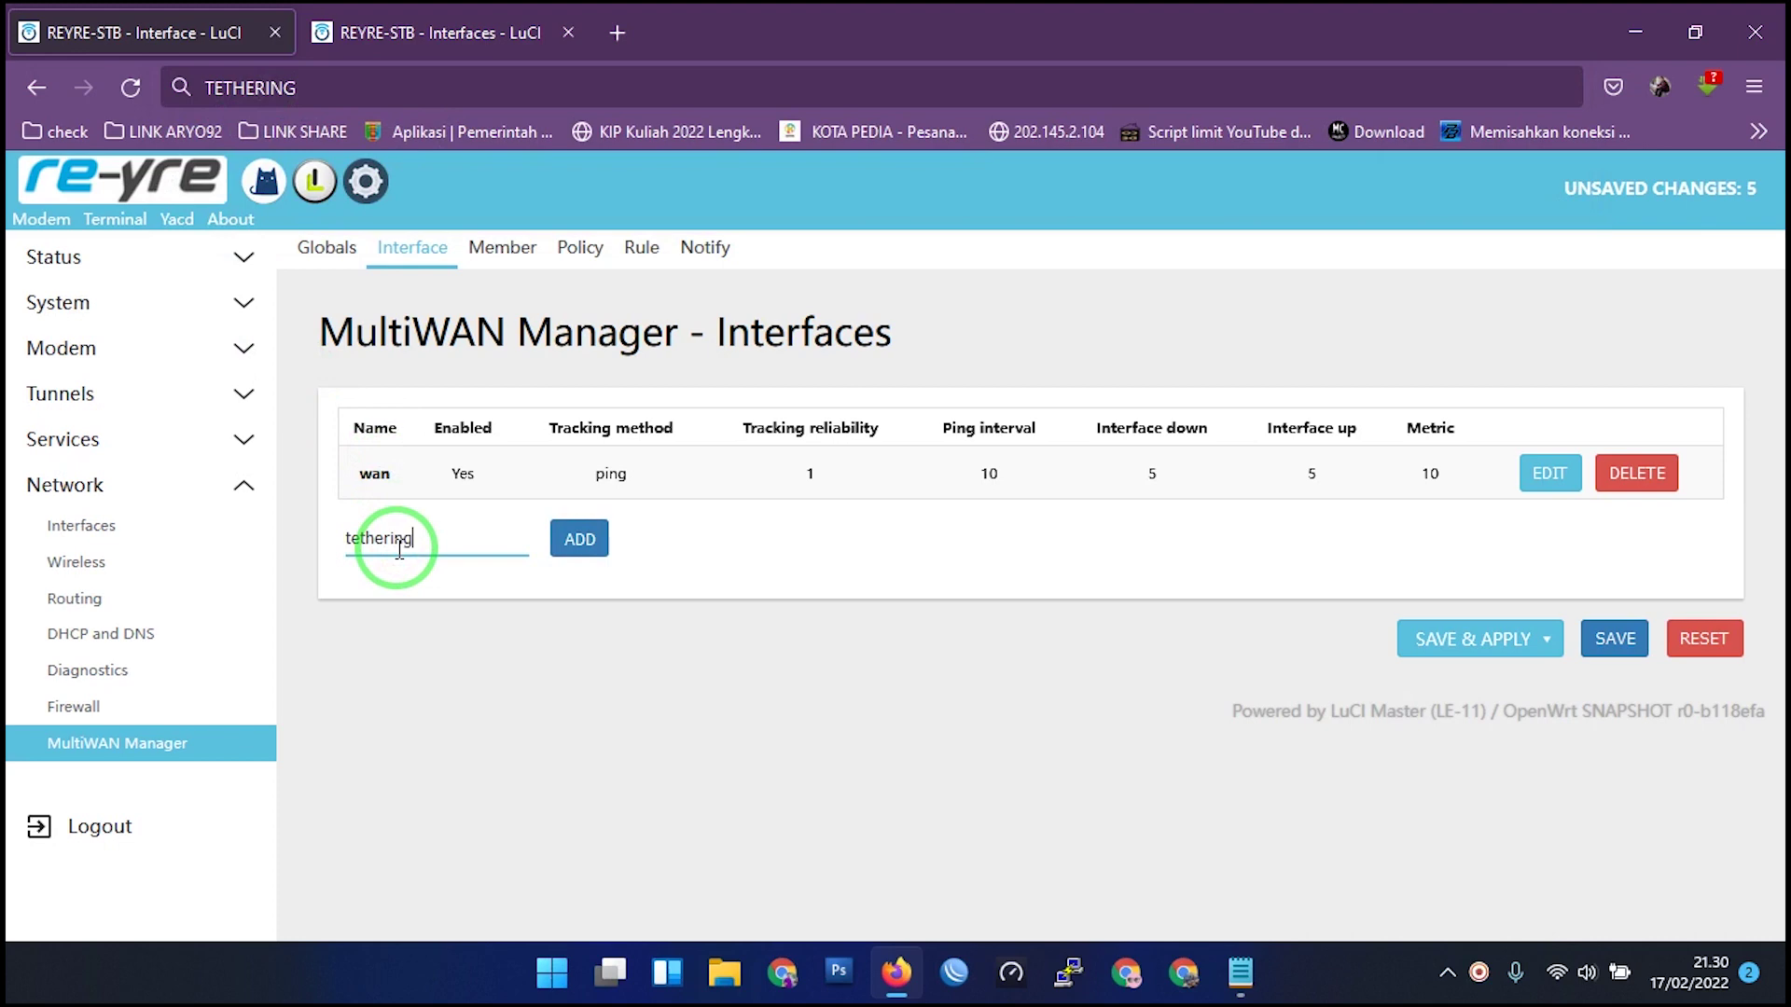
click(577, 541)
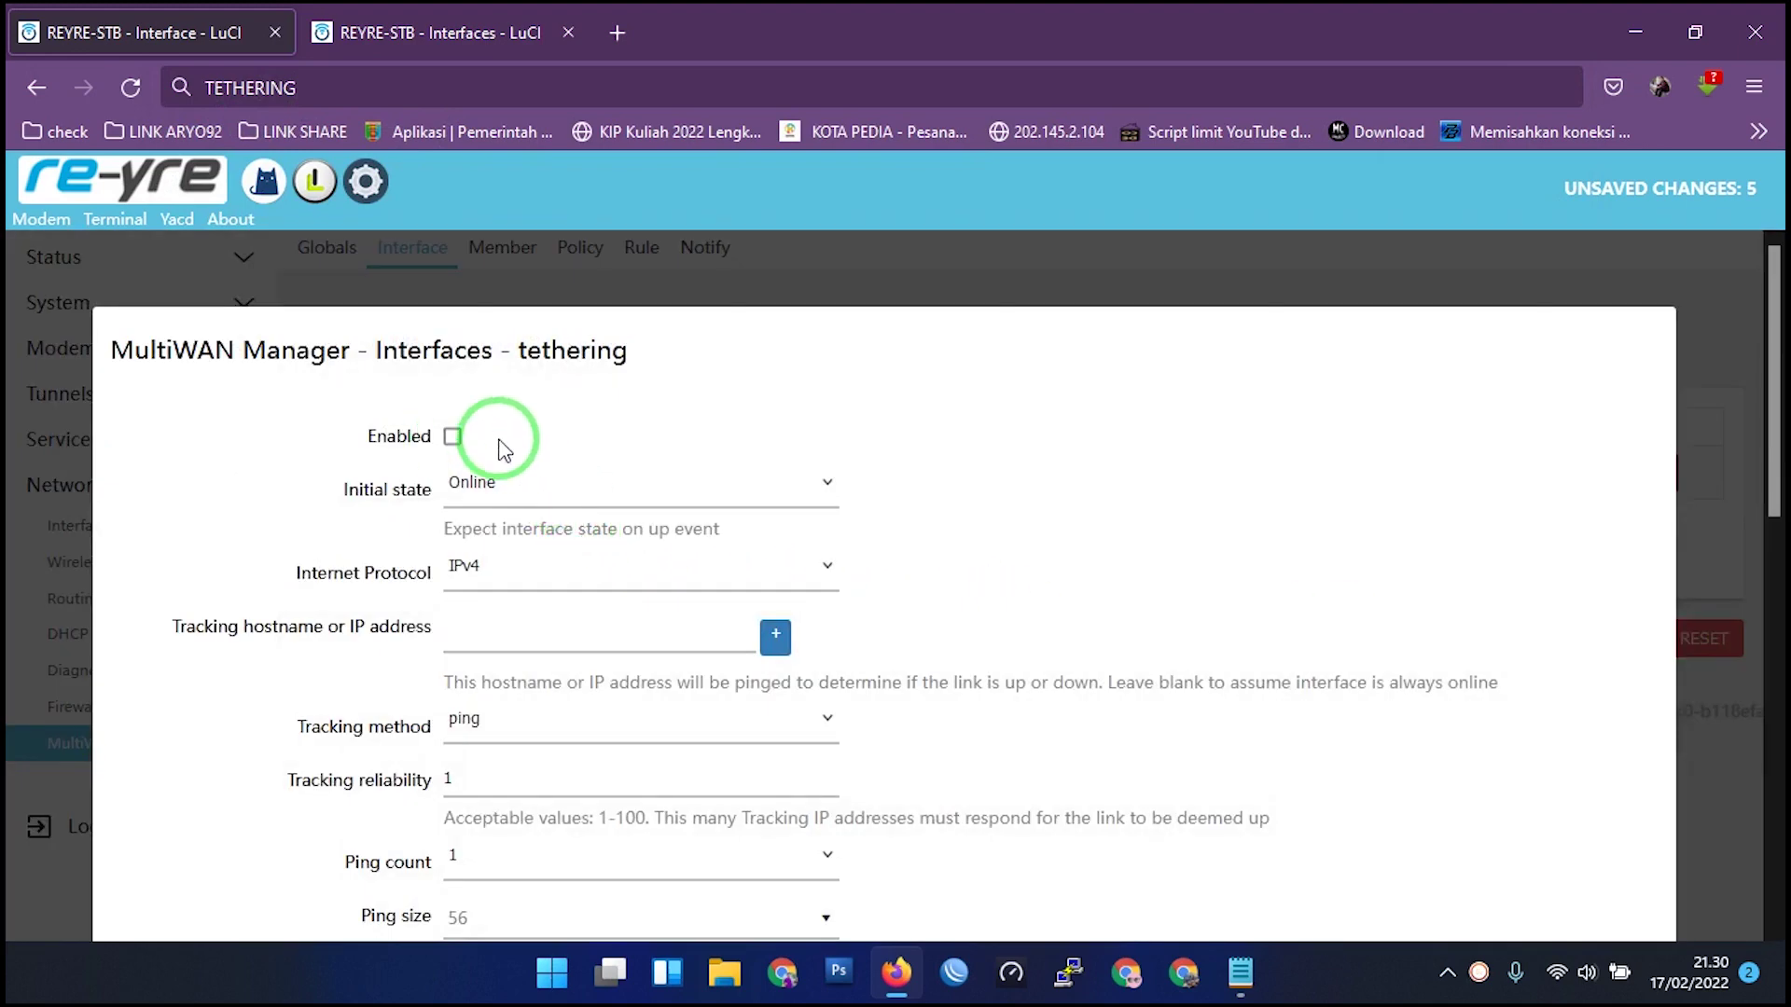
Enable the tethering interface, keep its Internet protocol at IPv4, and add 8.8.8.8 as its tracking IP address.
click(452, 432)
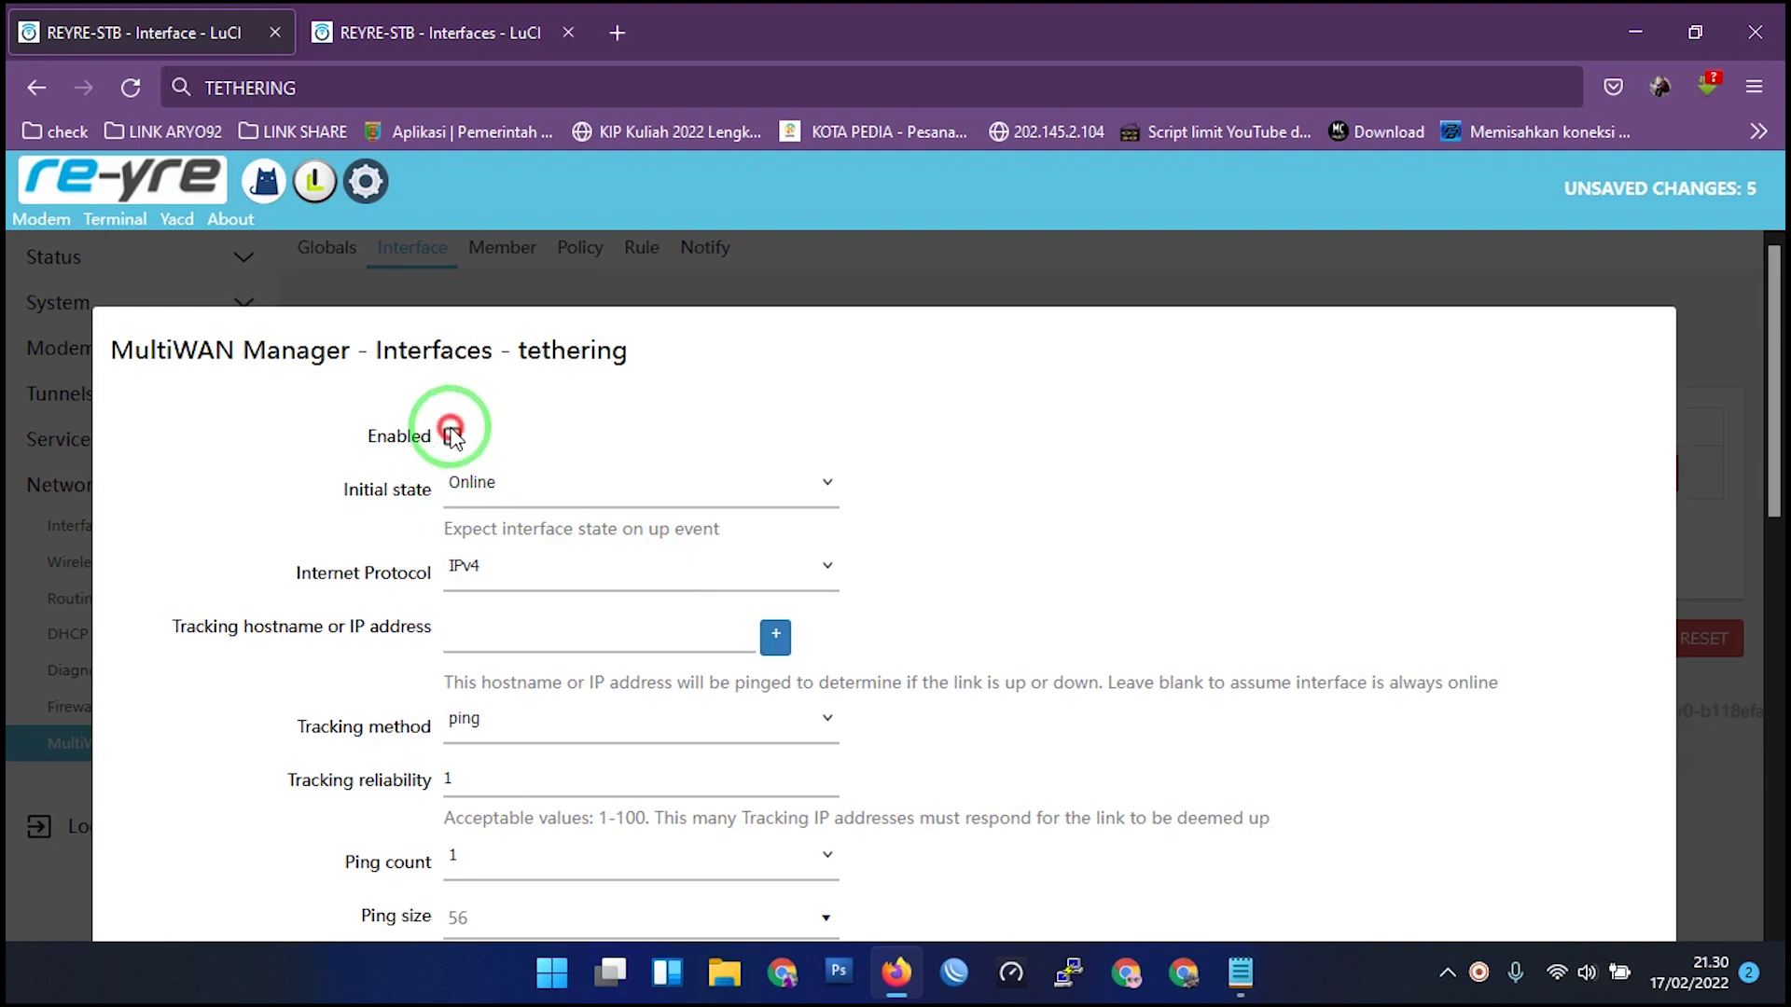
click(486, 583)
click(506, 611)
scroll(510, 611, down, 3)
click(536, 376)
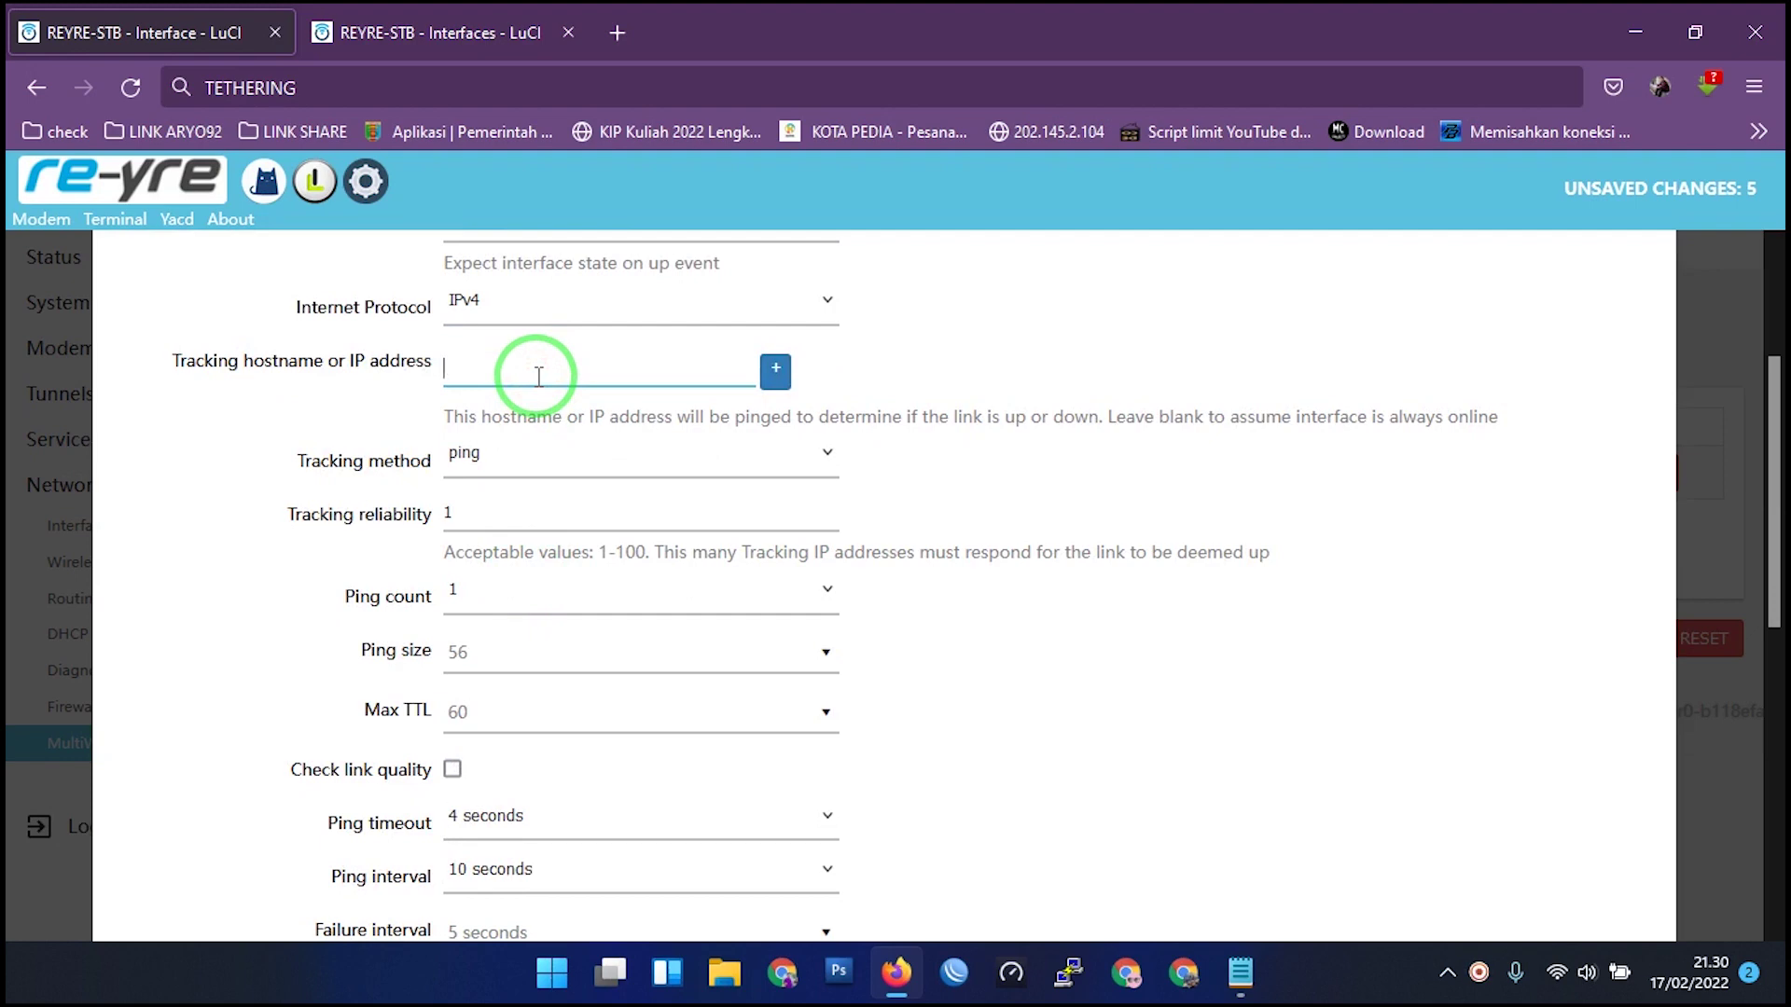
text(8.8.8.8)
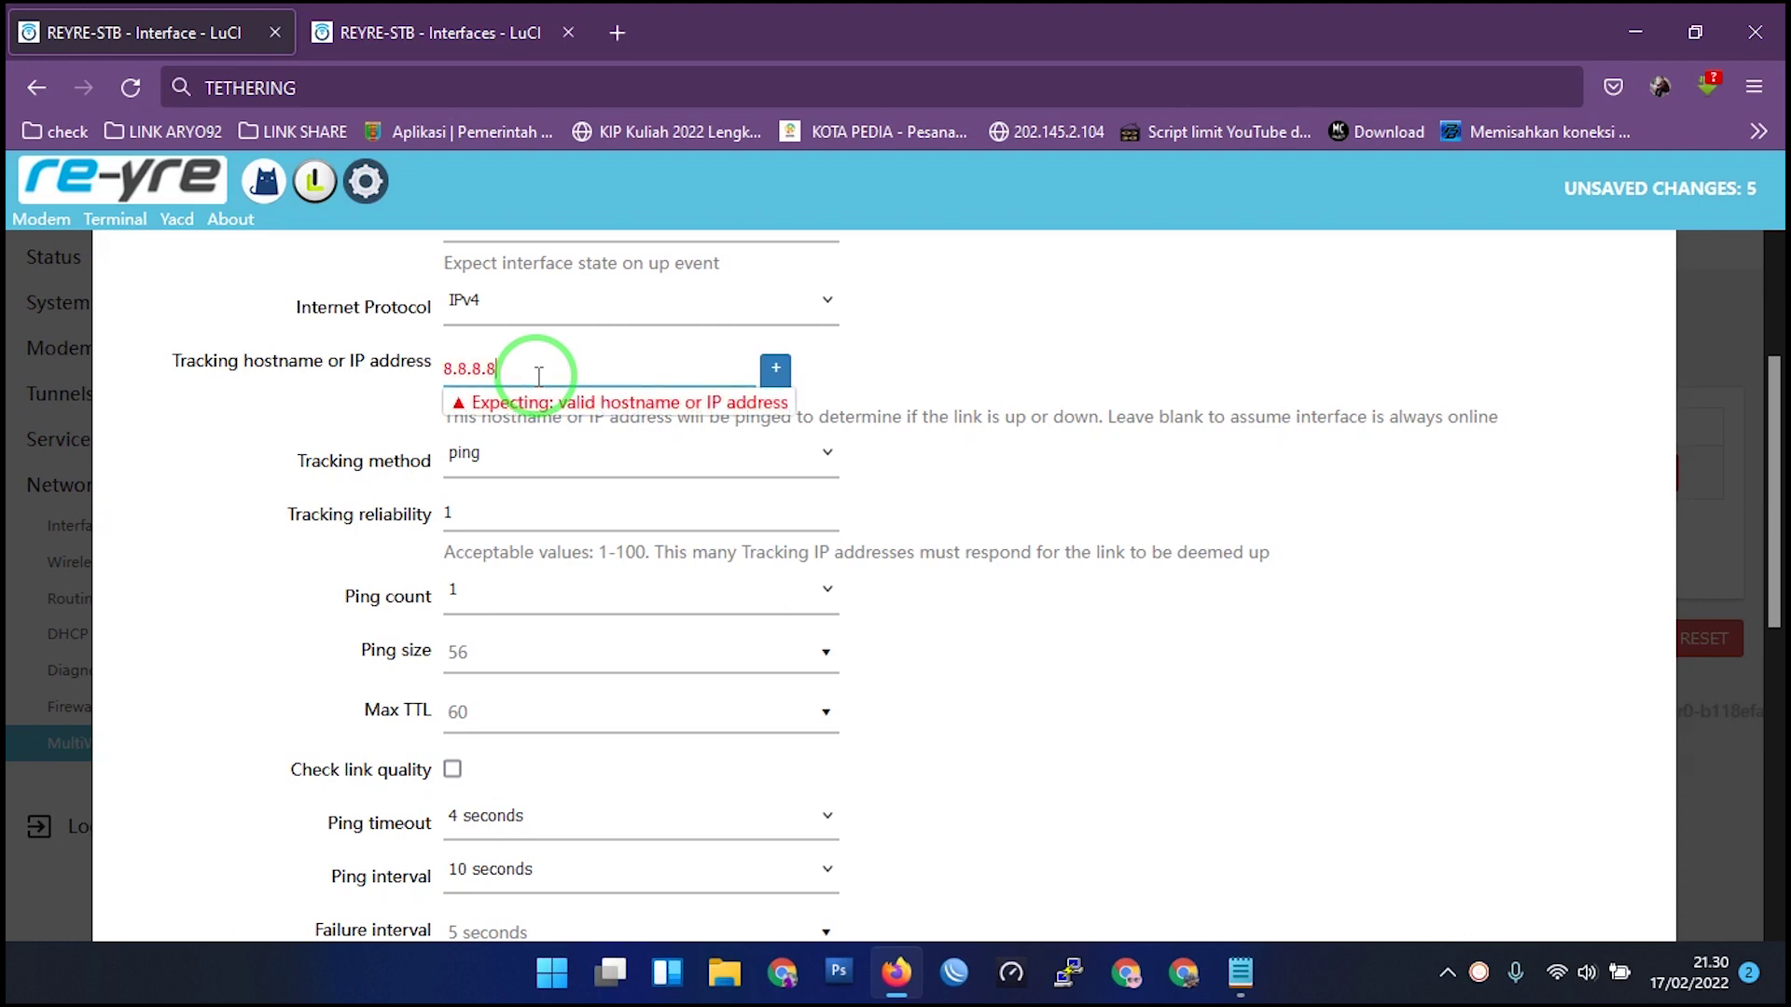
click(772, 374)
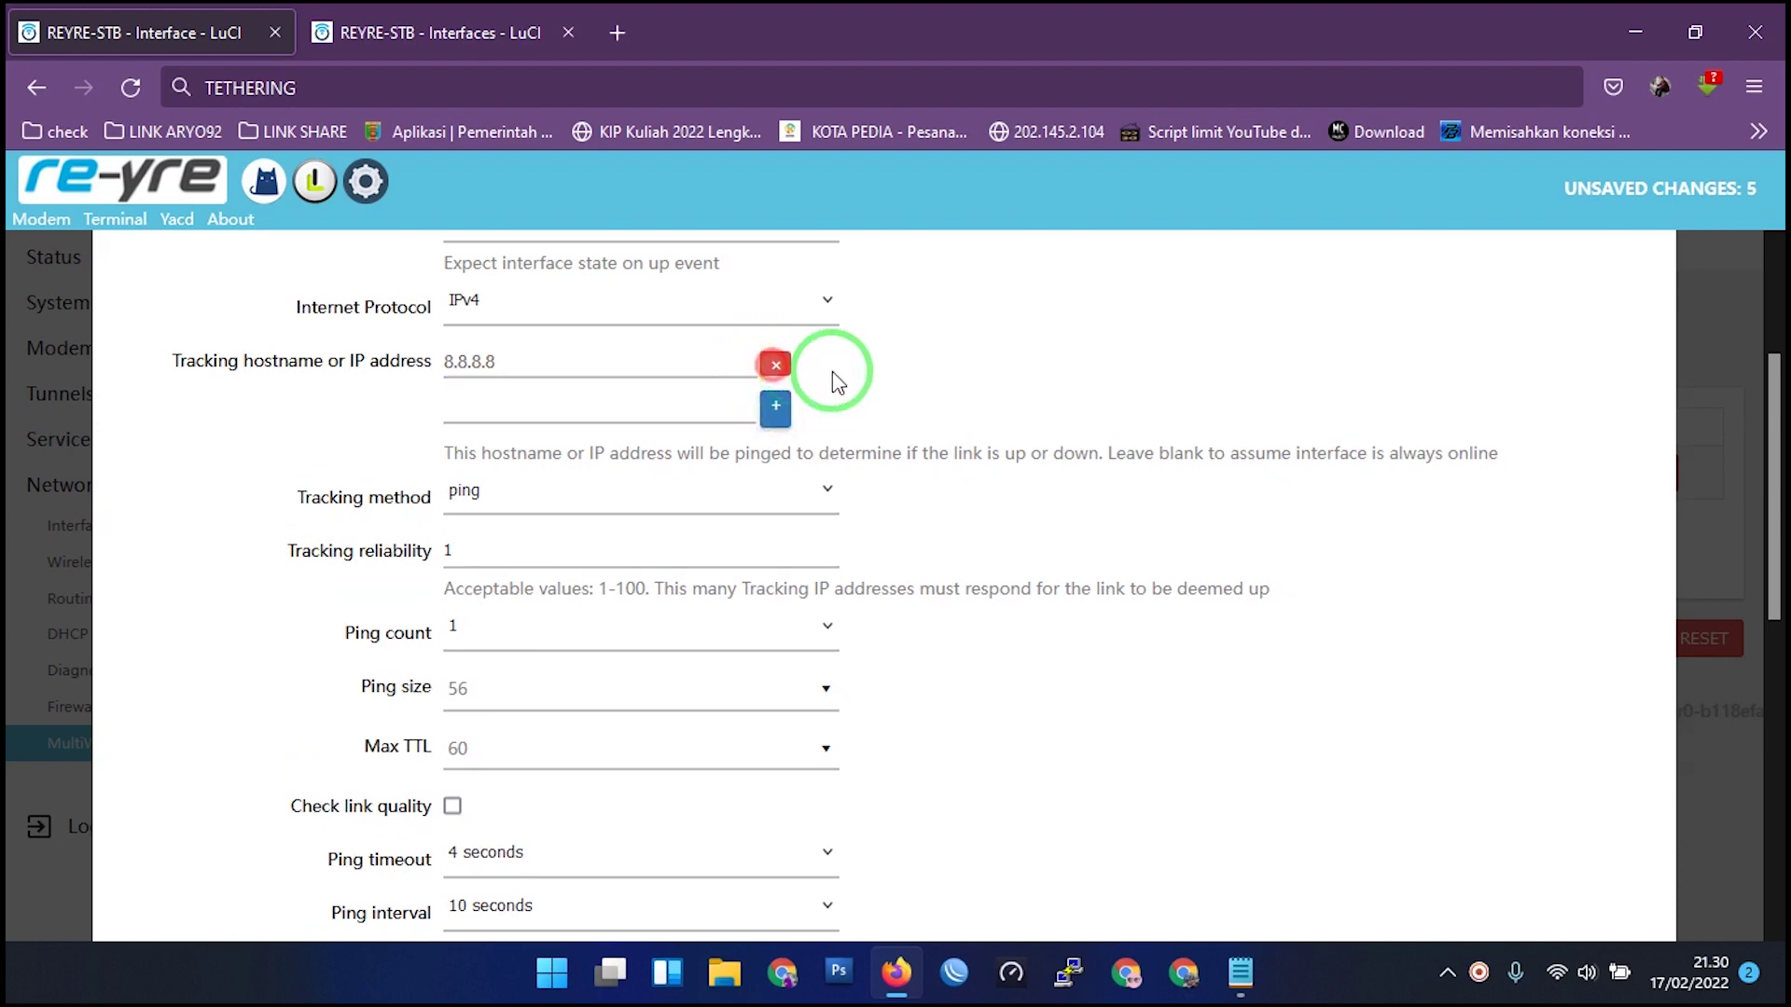
Check the tethering interface's metric, save the interface, and open the MultiWAN Manager's member configuration.
scroll(1026, 438, down, 1)
scroll(519, 392, down, 2)
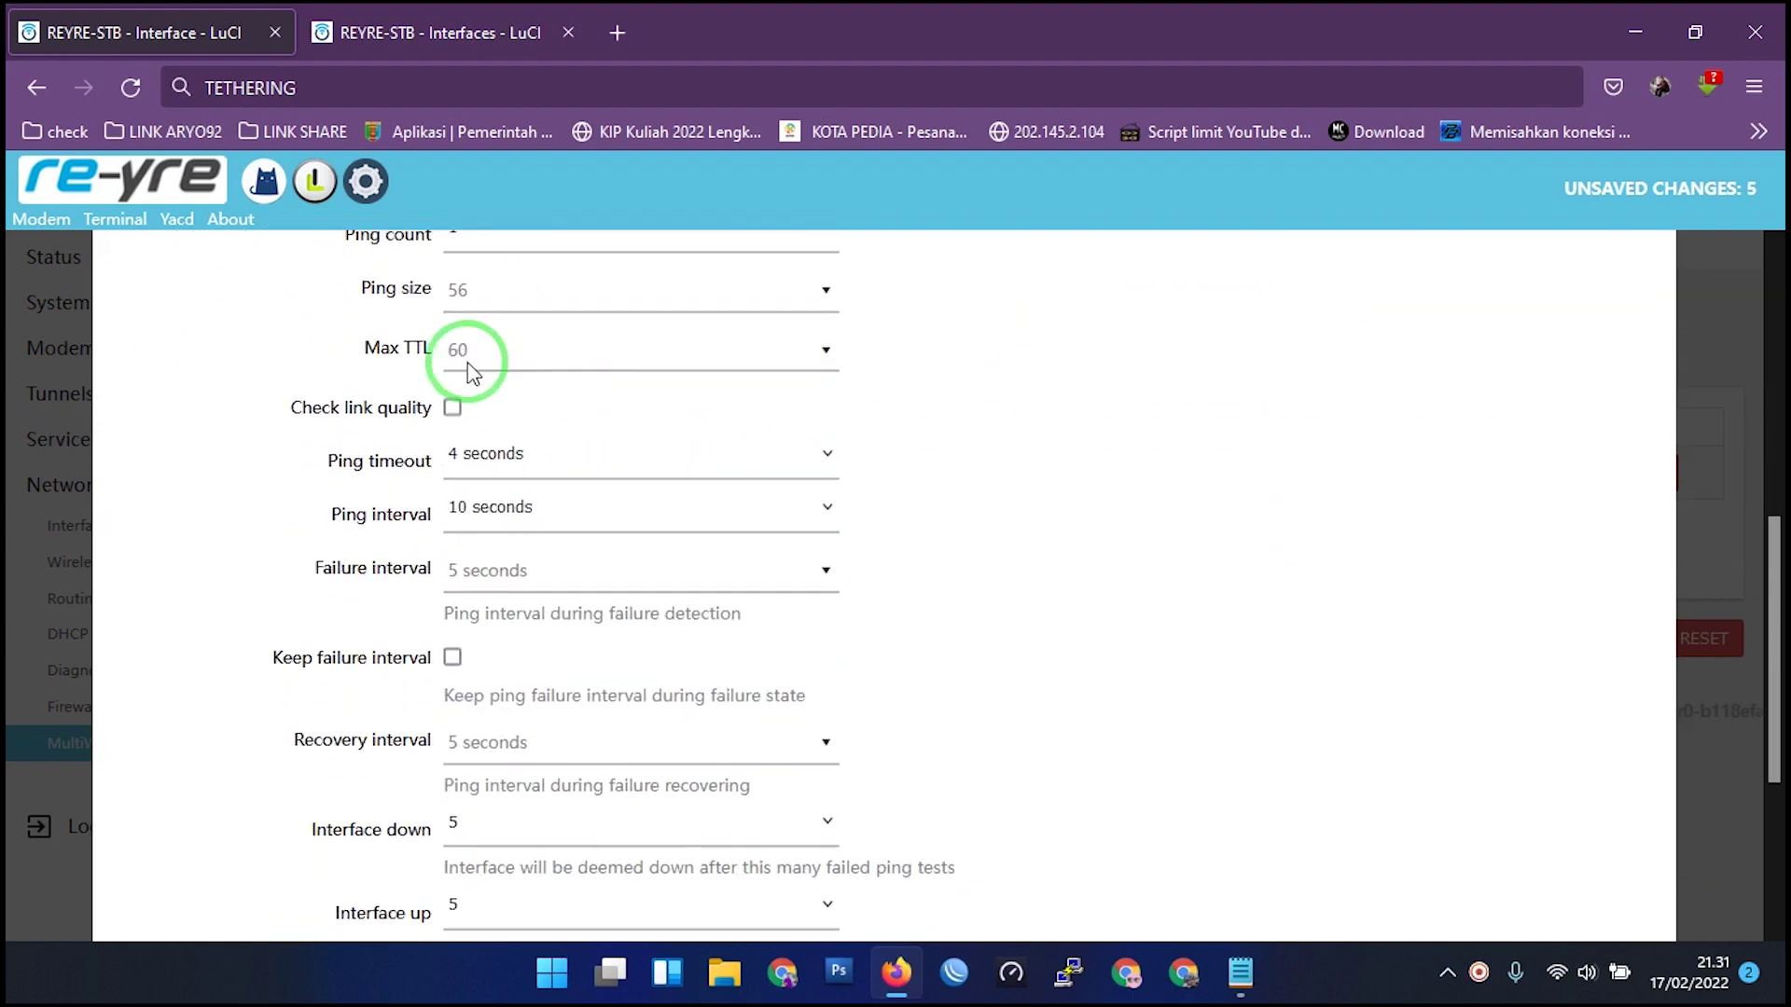
scroll(373, 793, down, 3)
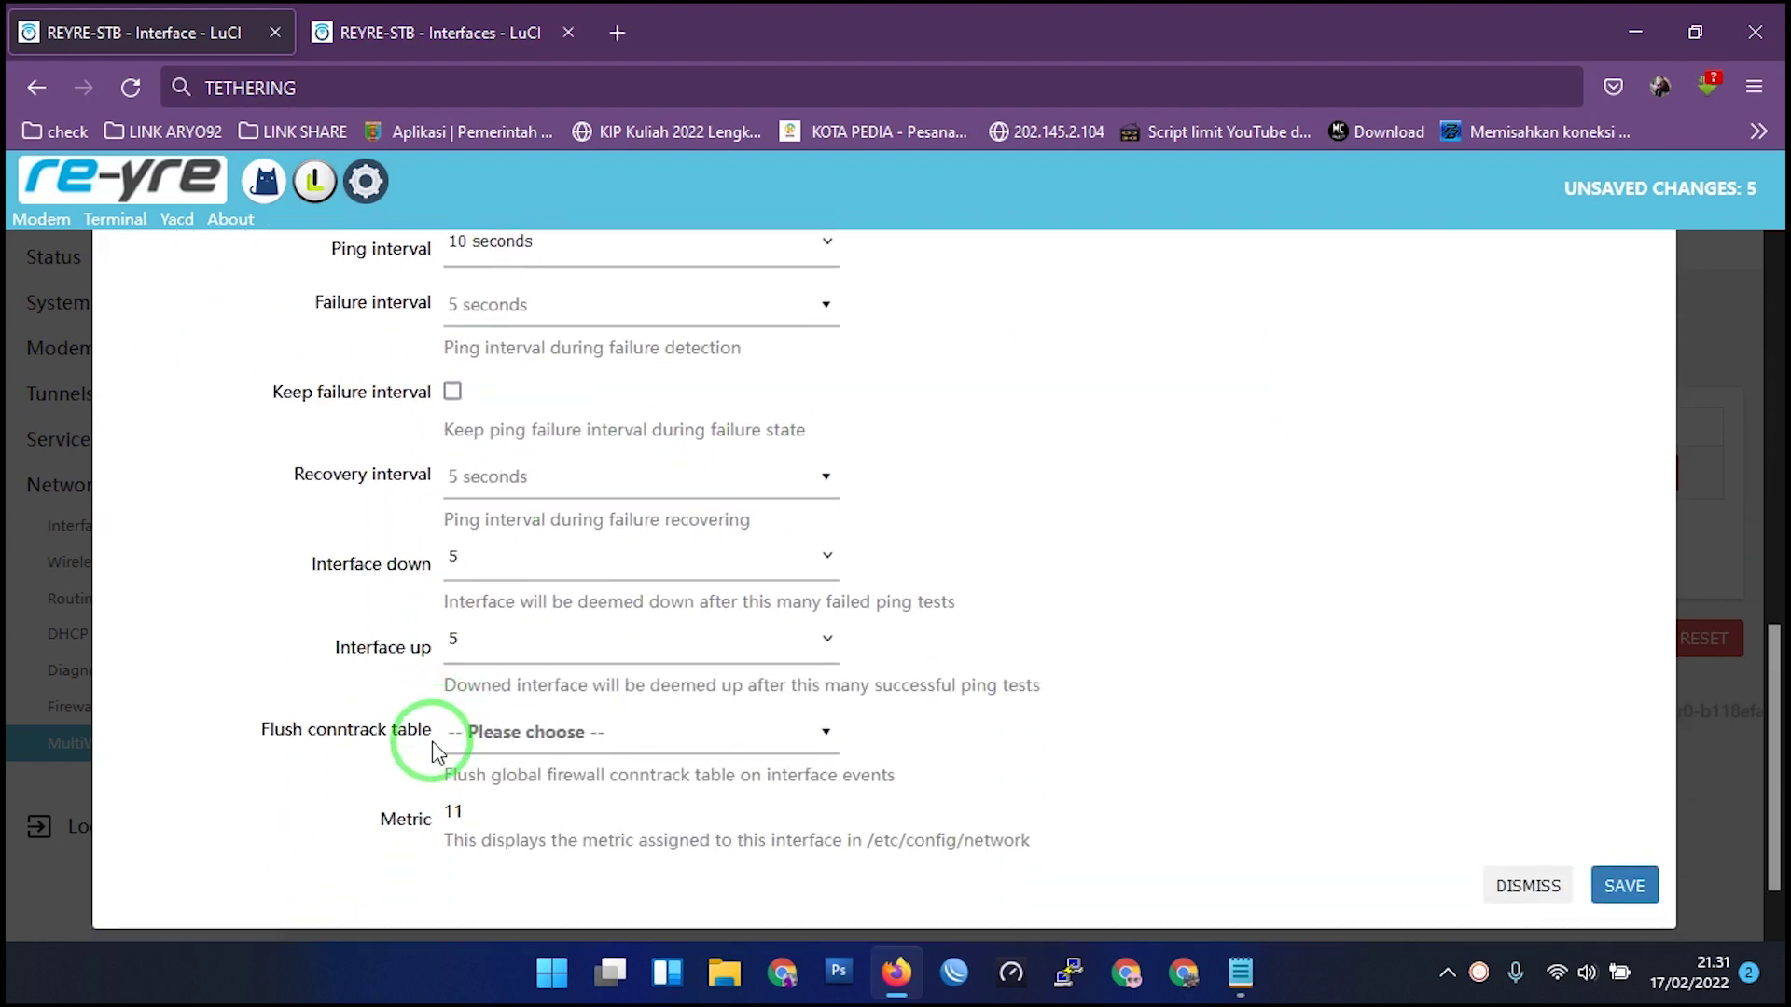
double_click(451, 741)
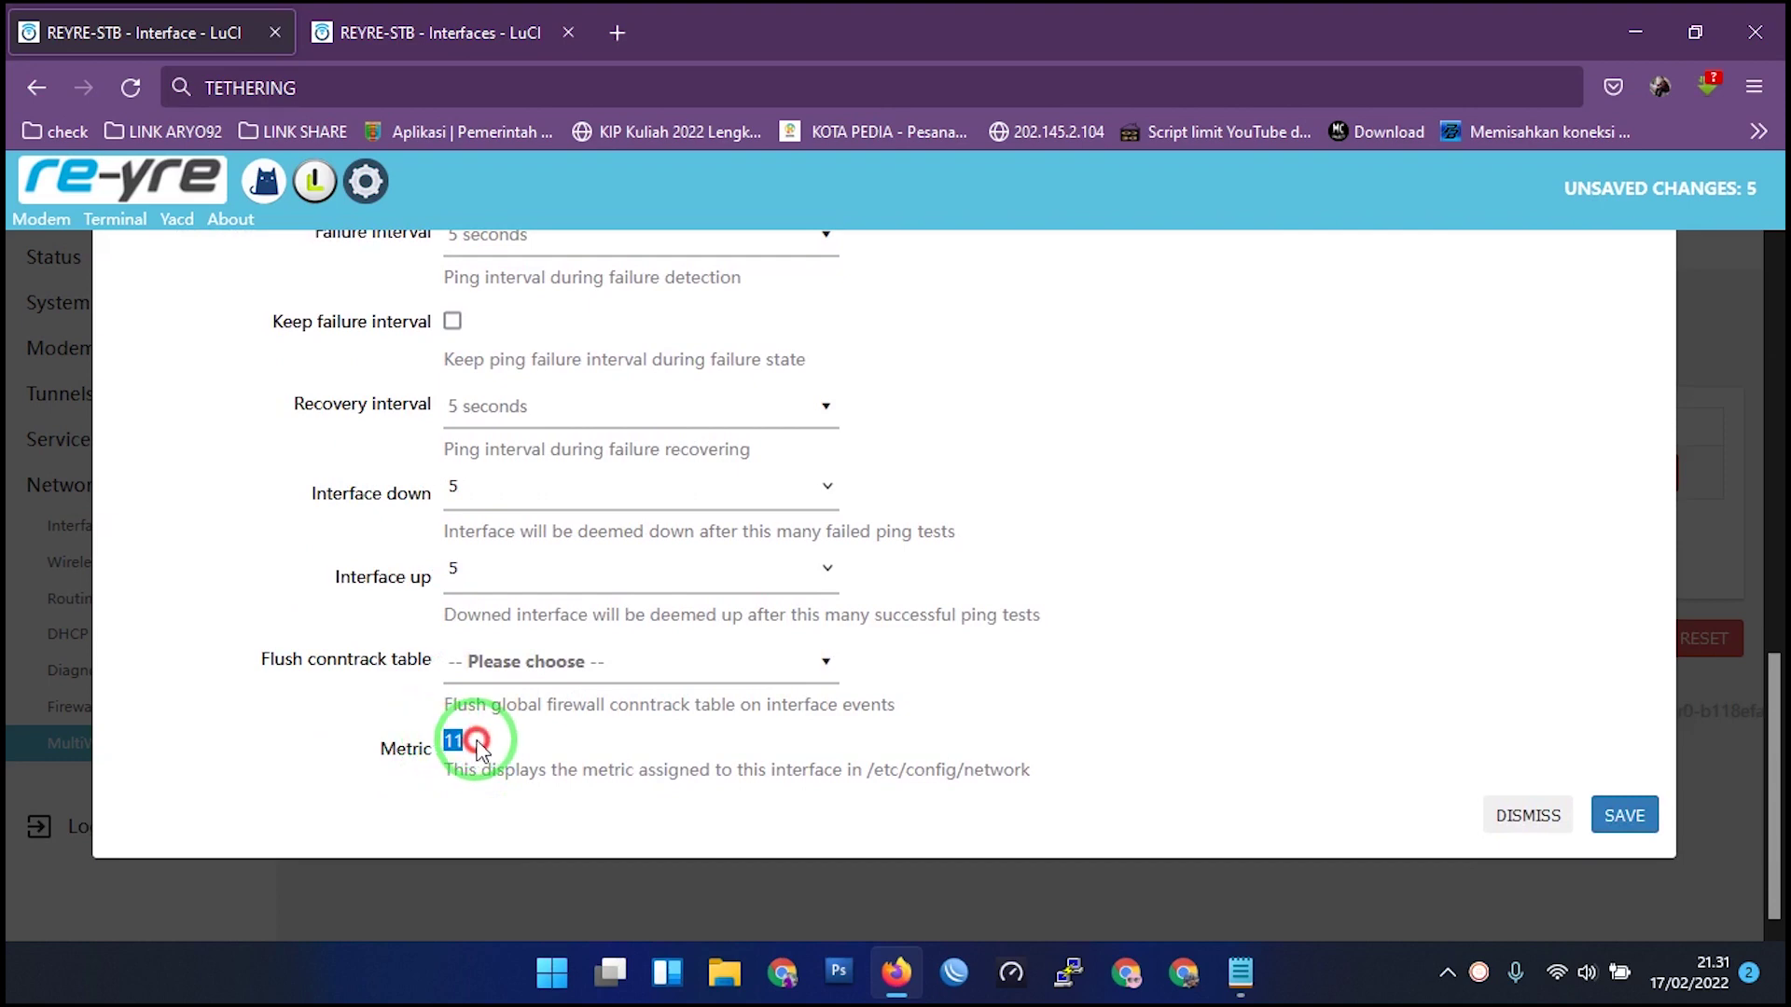
click(1625, 814)
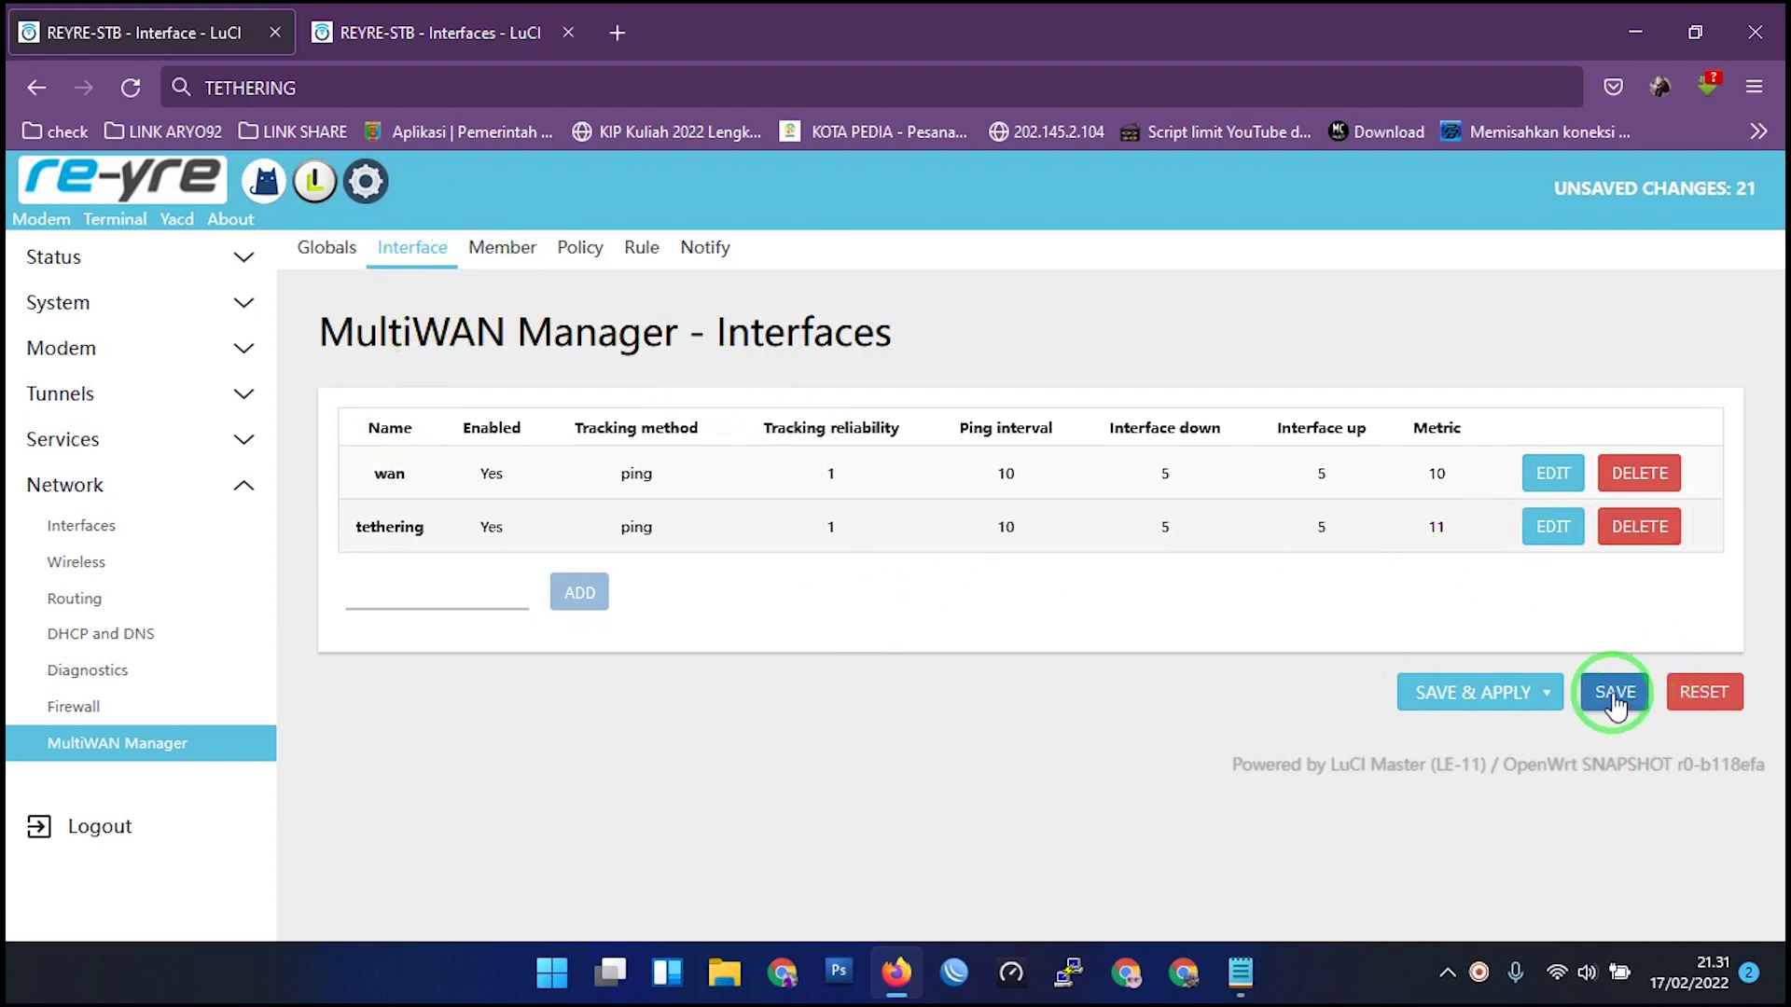
click(504, 253)
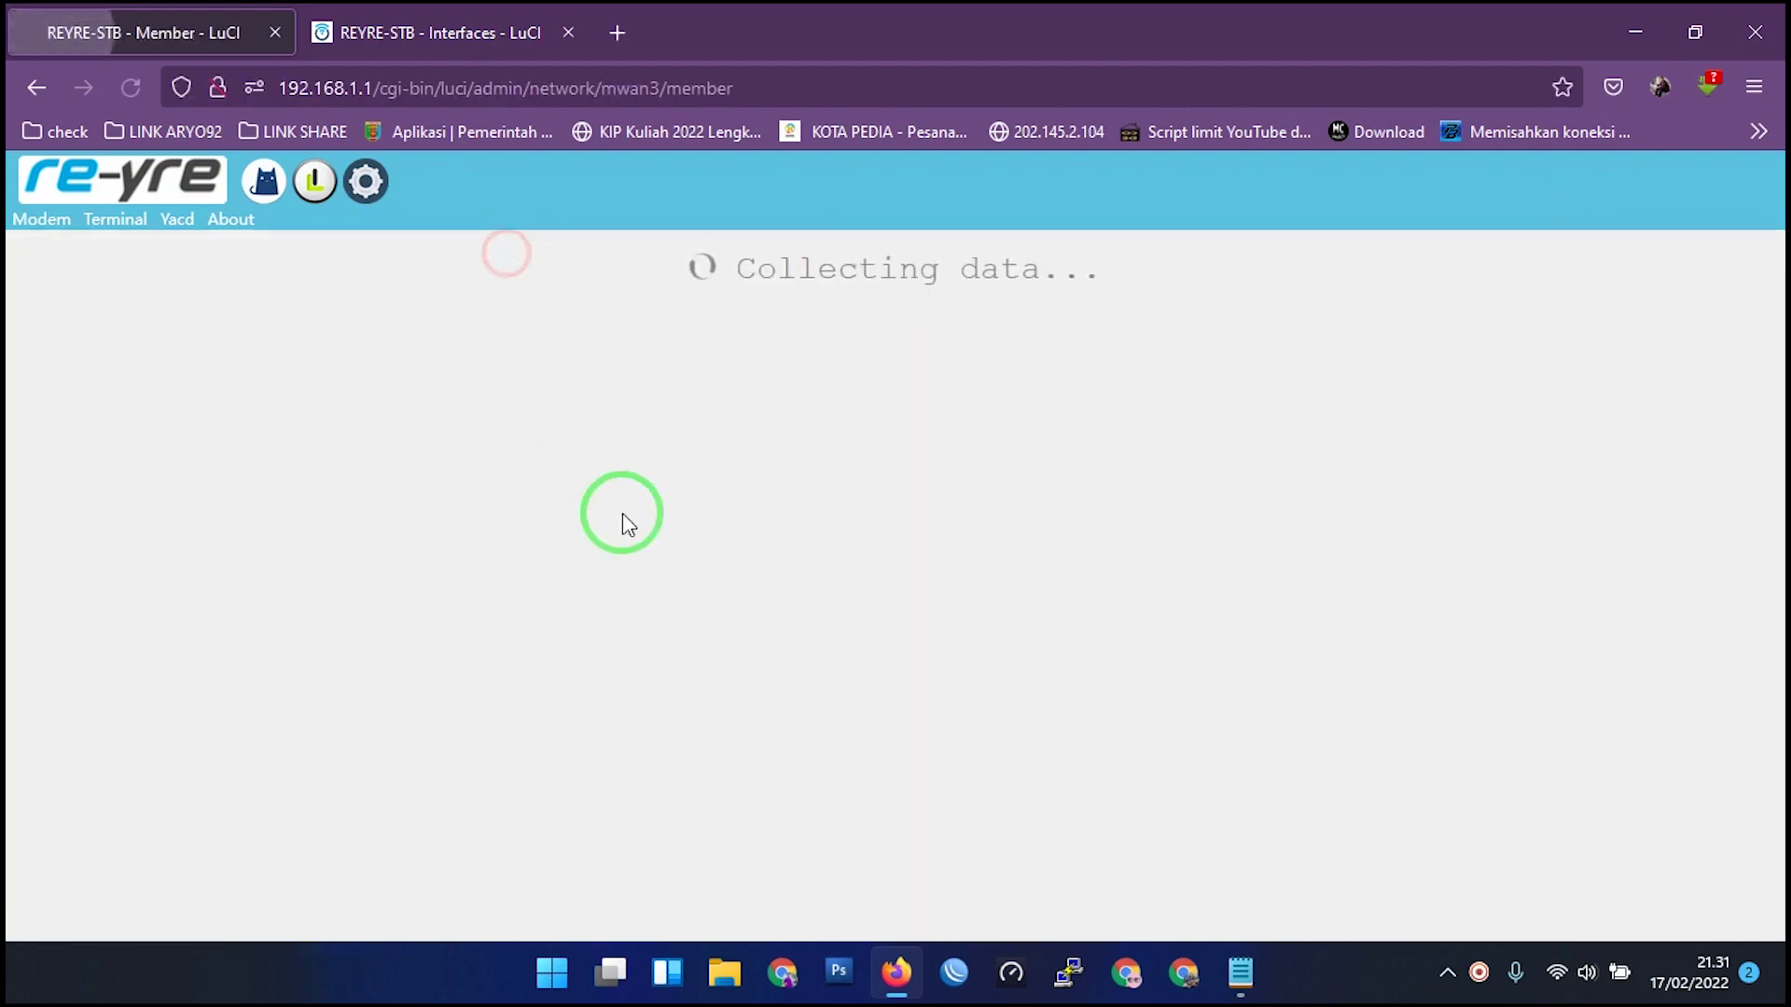
Delete the wanb_m1_w2 member and add a new member named tethering_m1_w2.
click(427, 528)
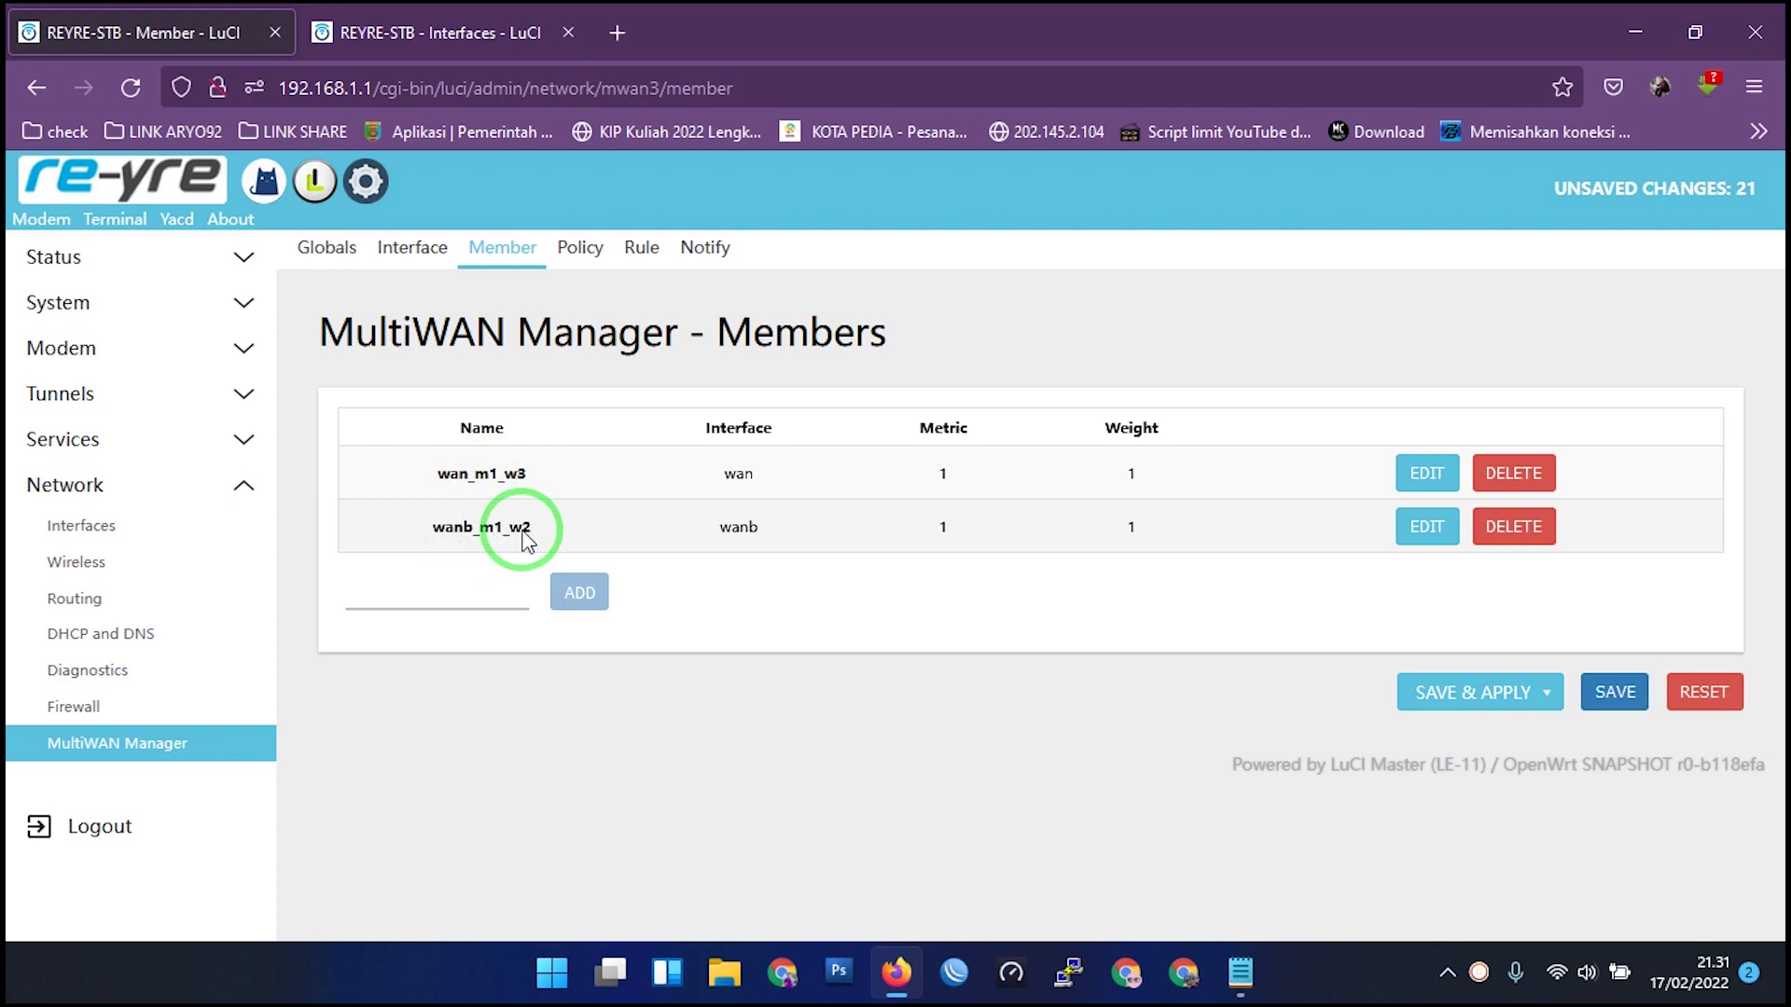
click(1512, 528)
click(481, 546)
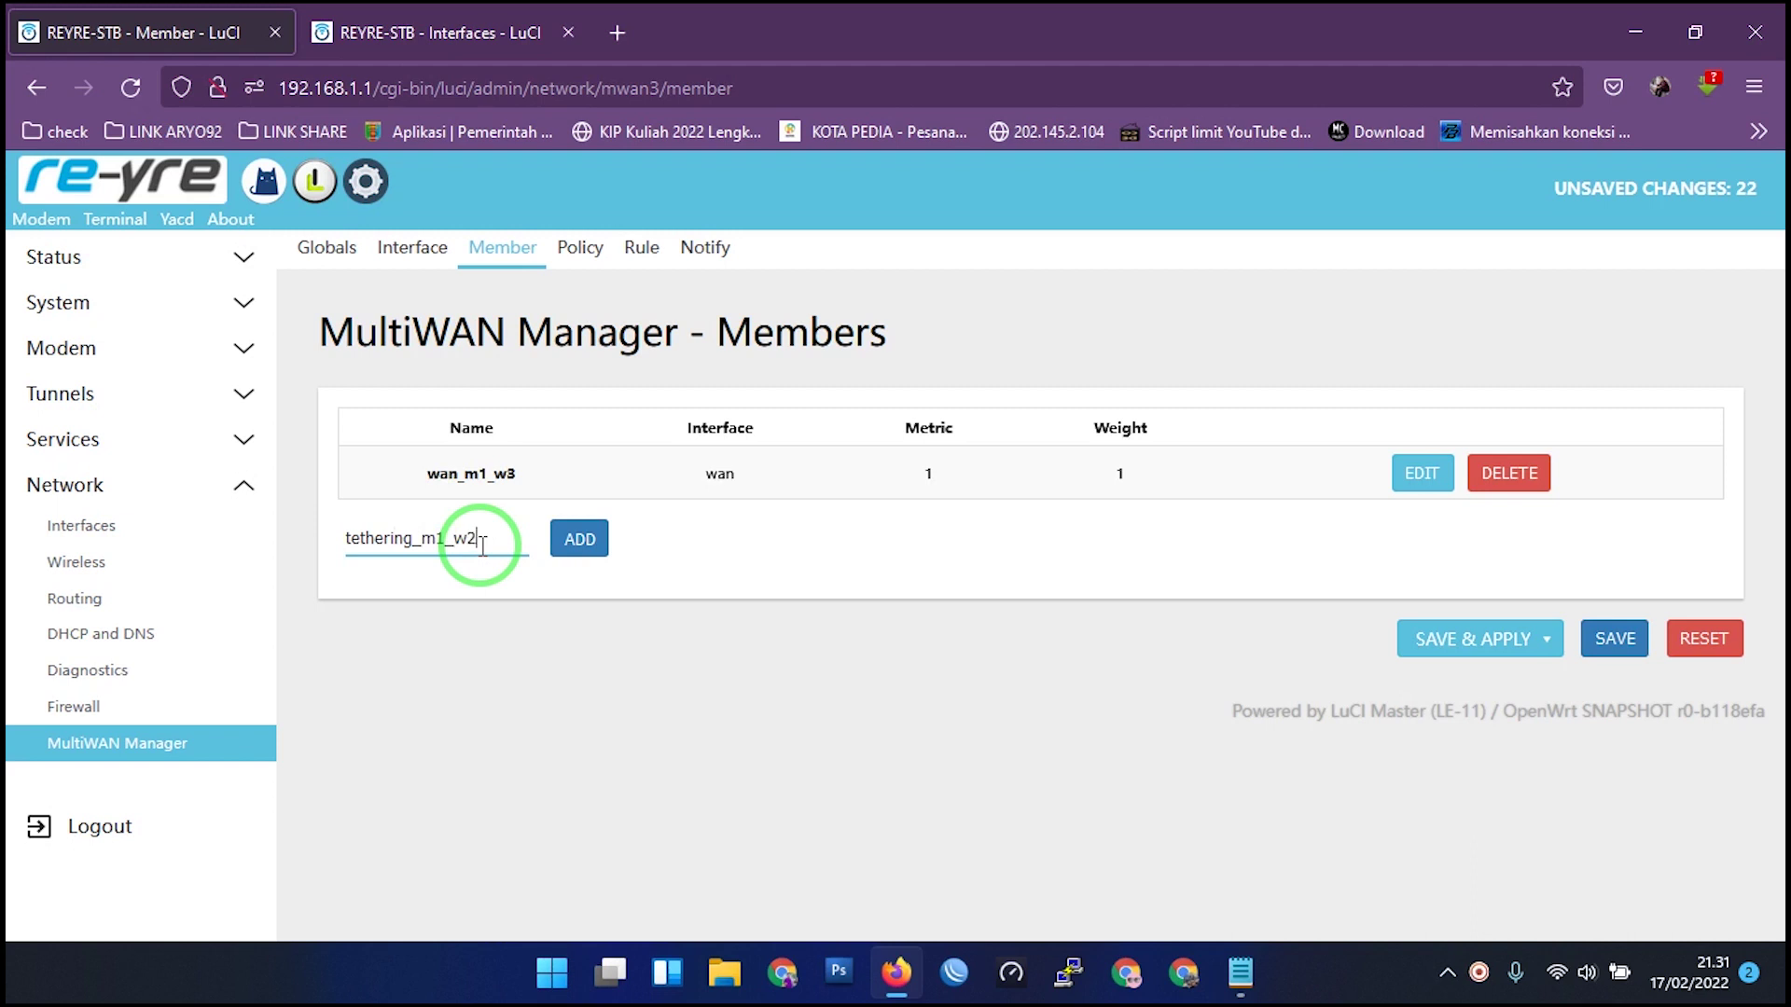
key(shift+Home)
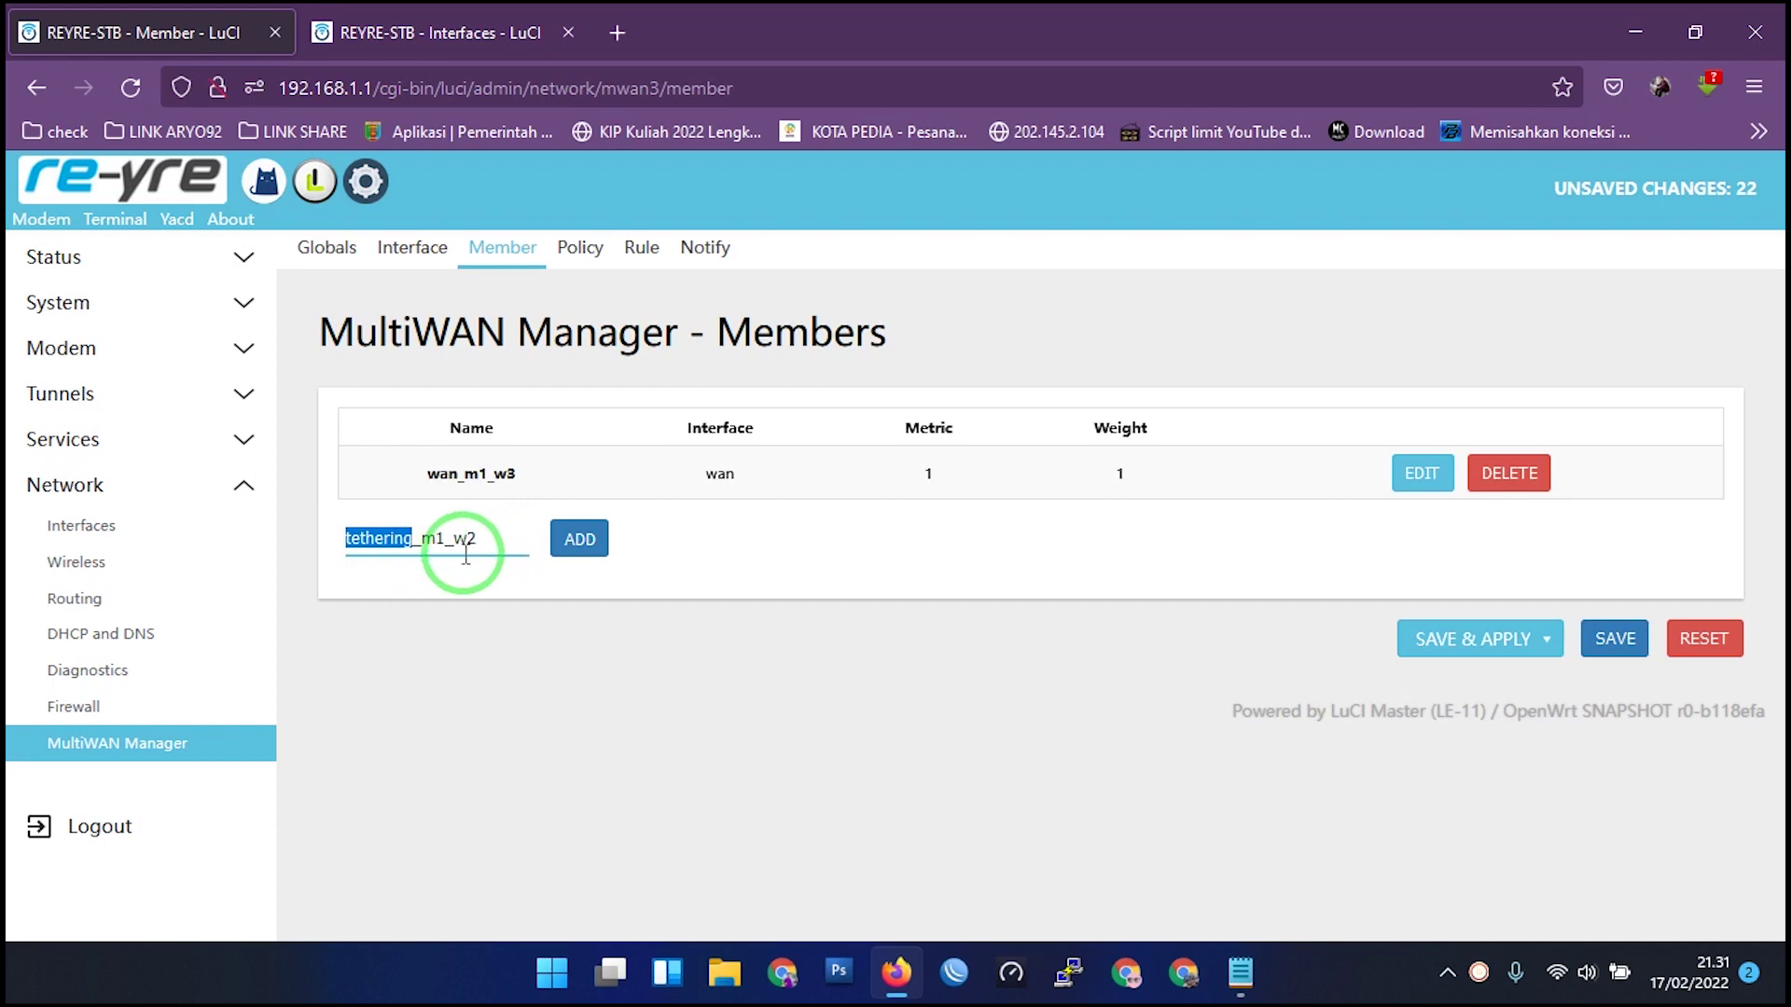
click(478, 544)
click(576, 538)
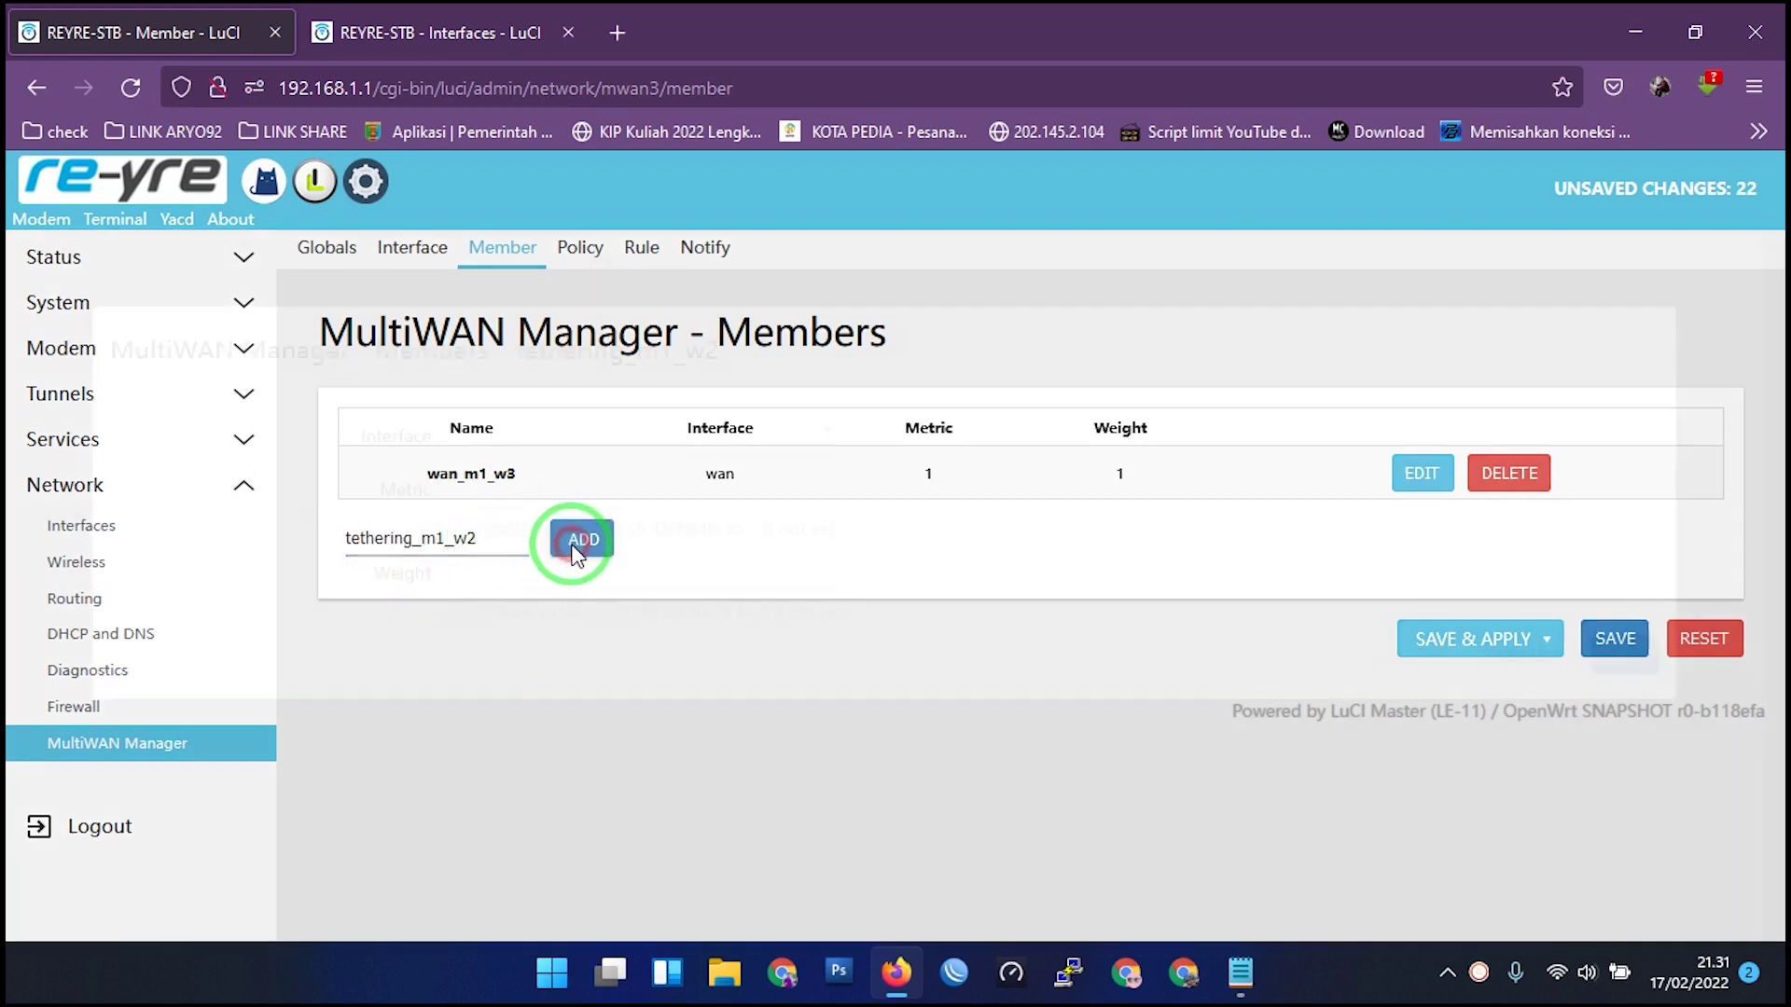
Assign the tethering interface to the tethering_m1_w2 member with metric 1 and weight 1, and save the members.
click(636, 431)
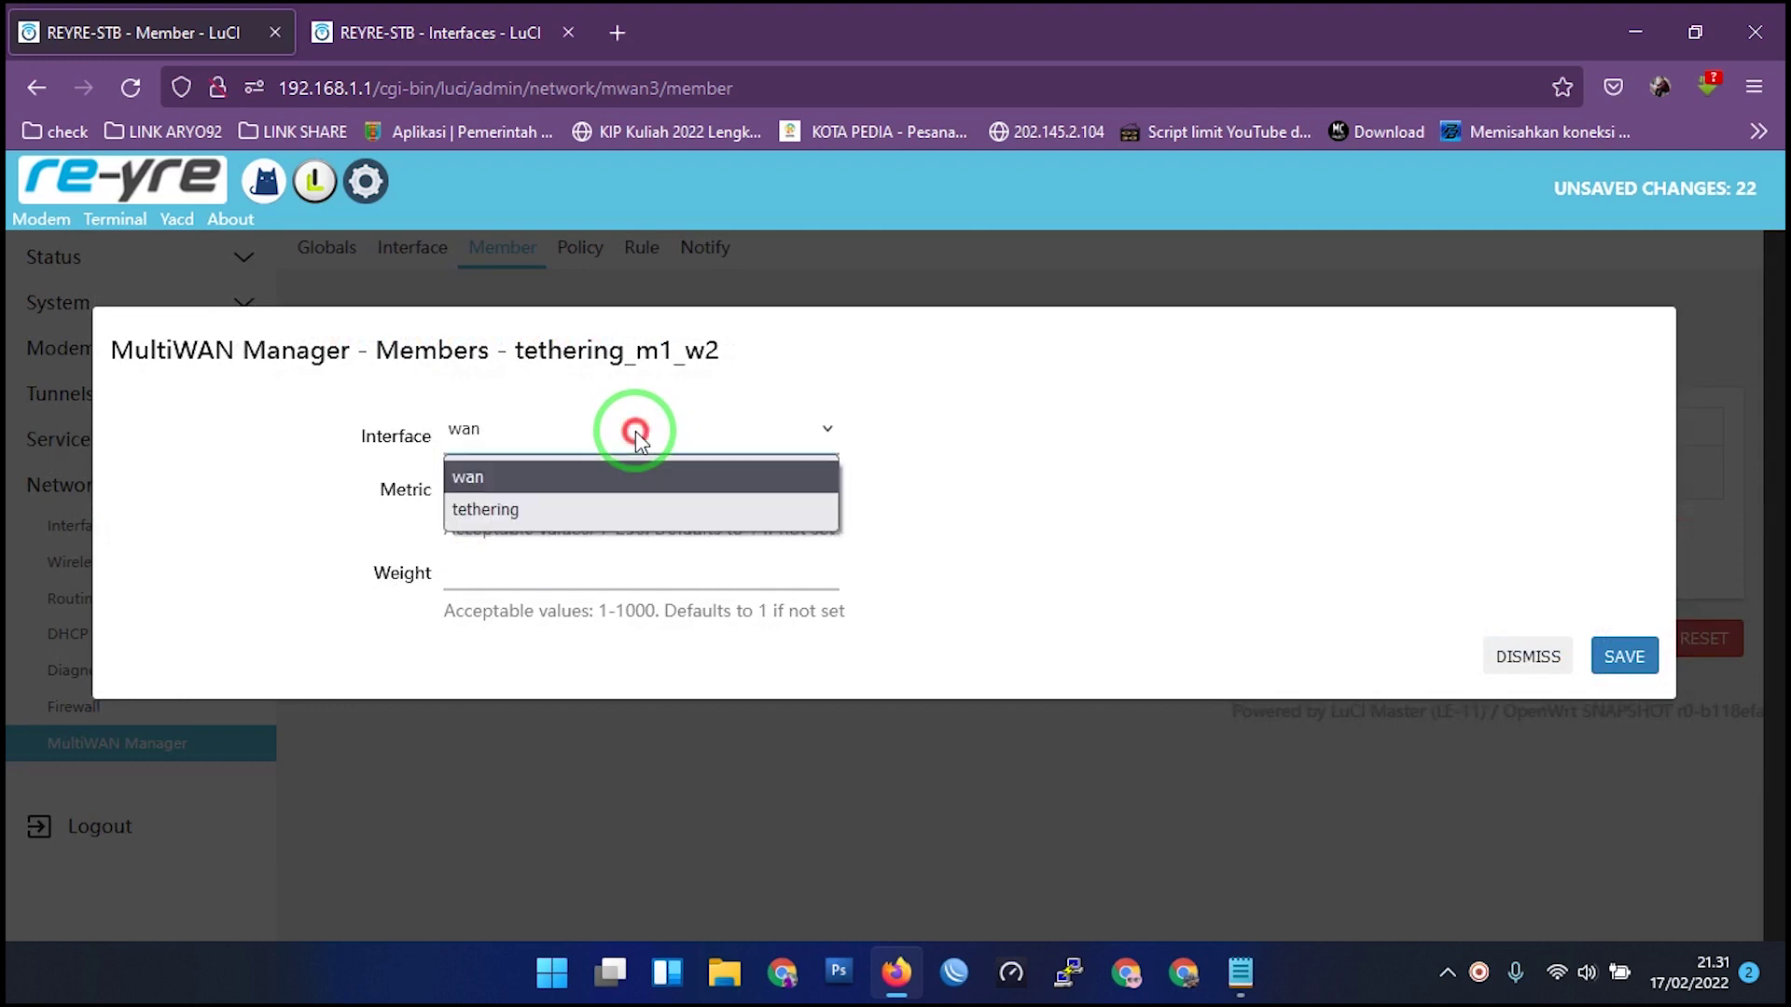
click(487, 510)
text(1)
click(502, 573)
text(1)
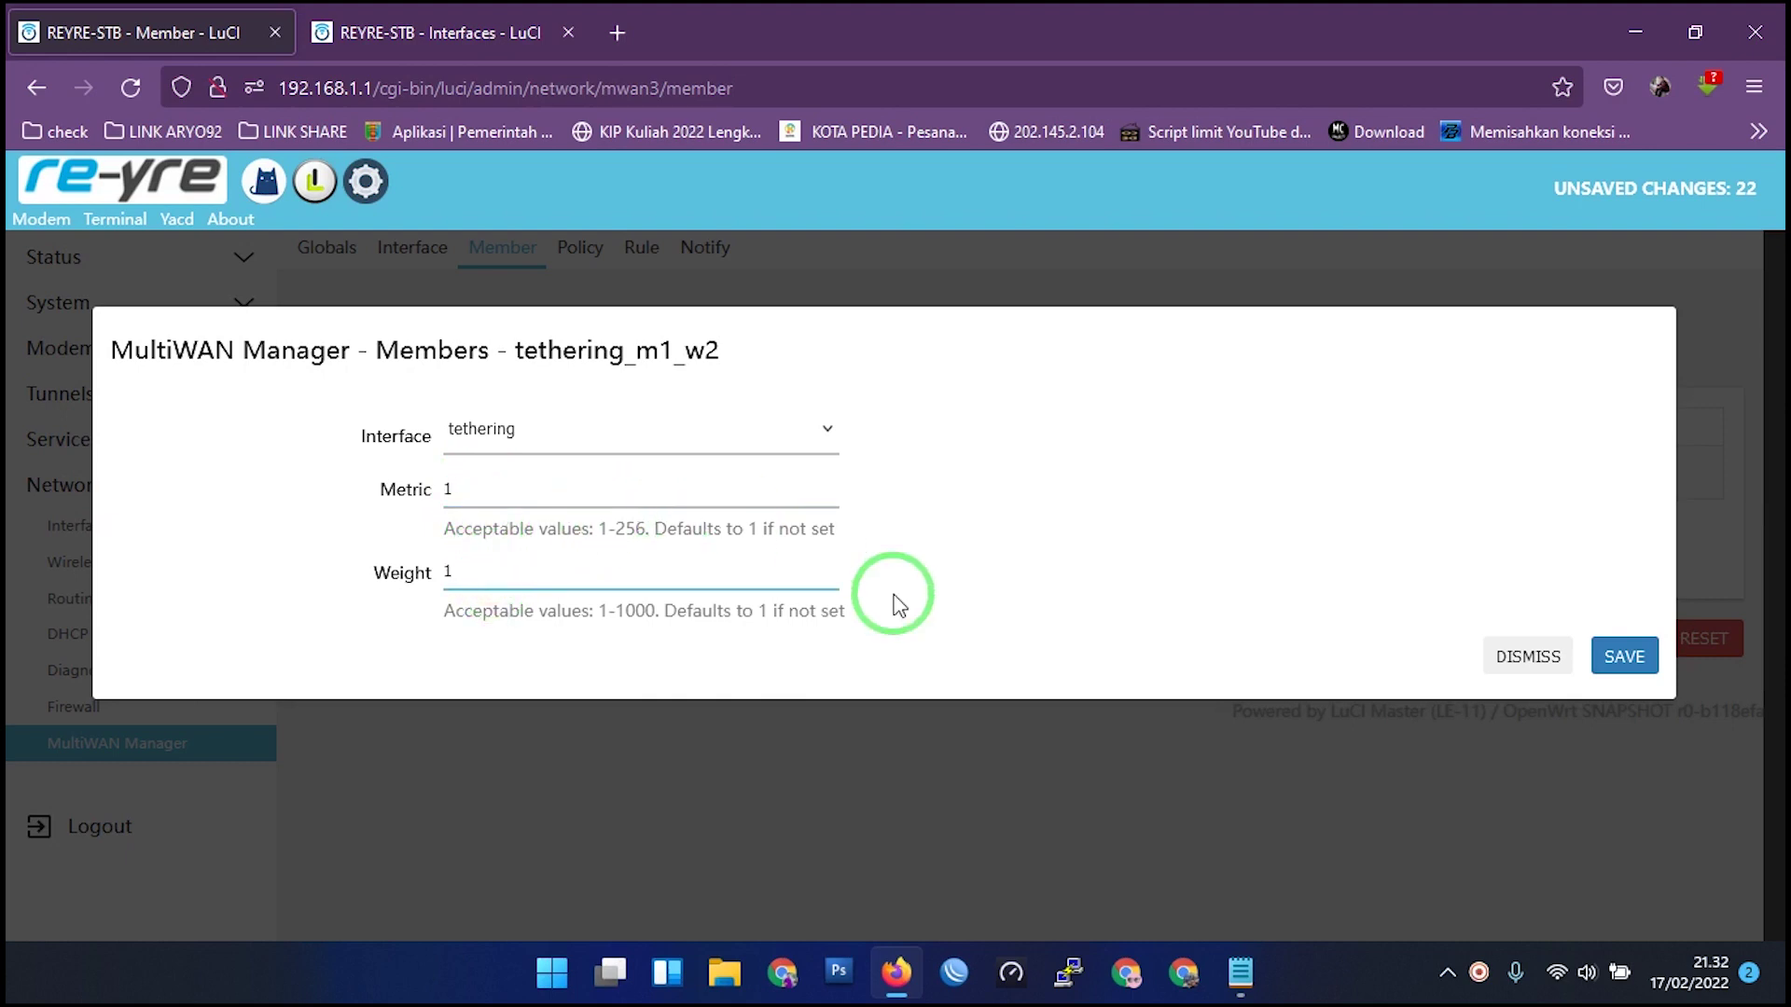
click(1619, 654)
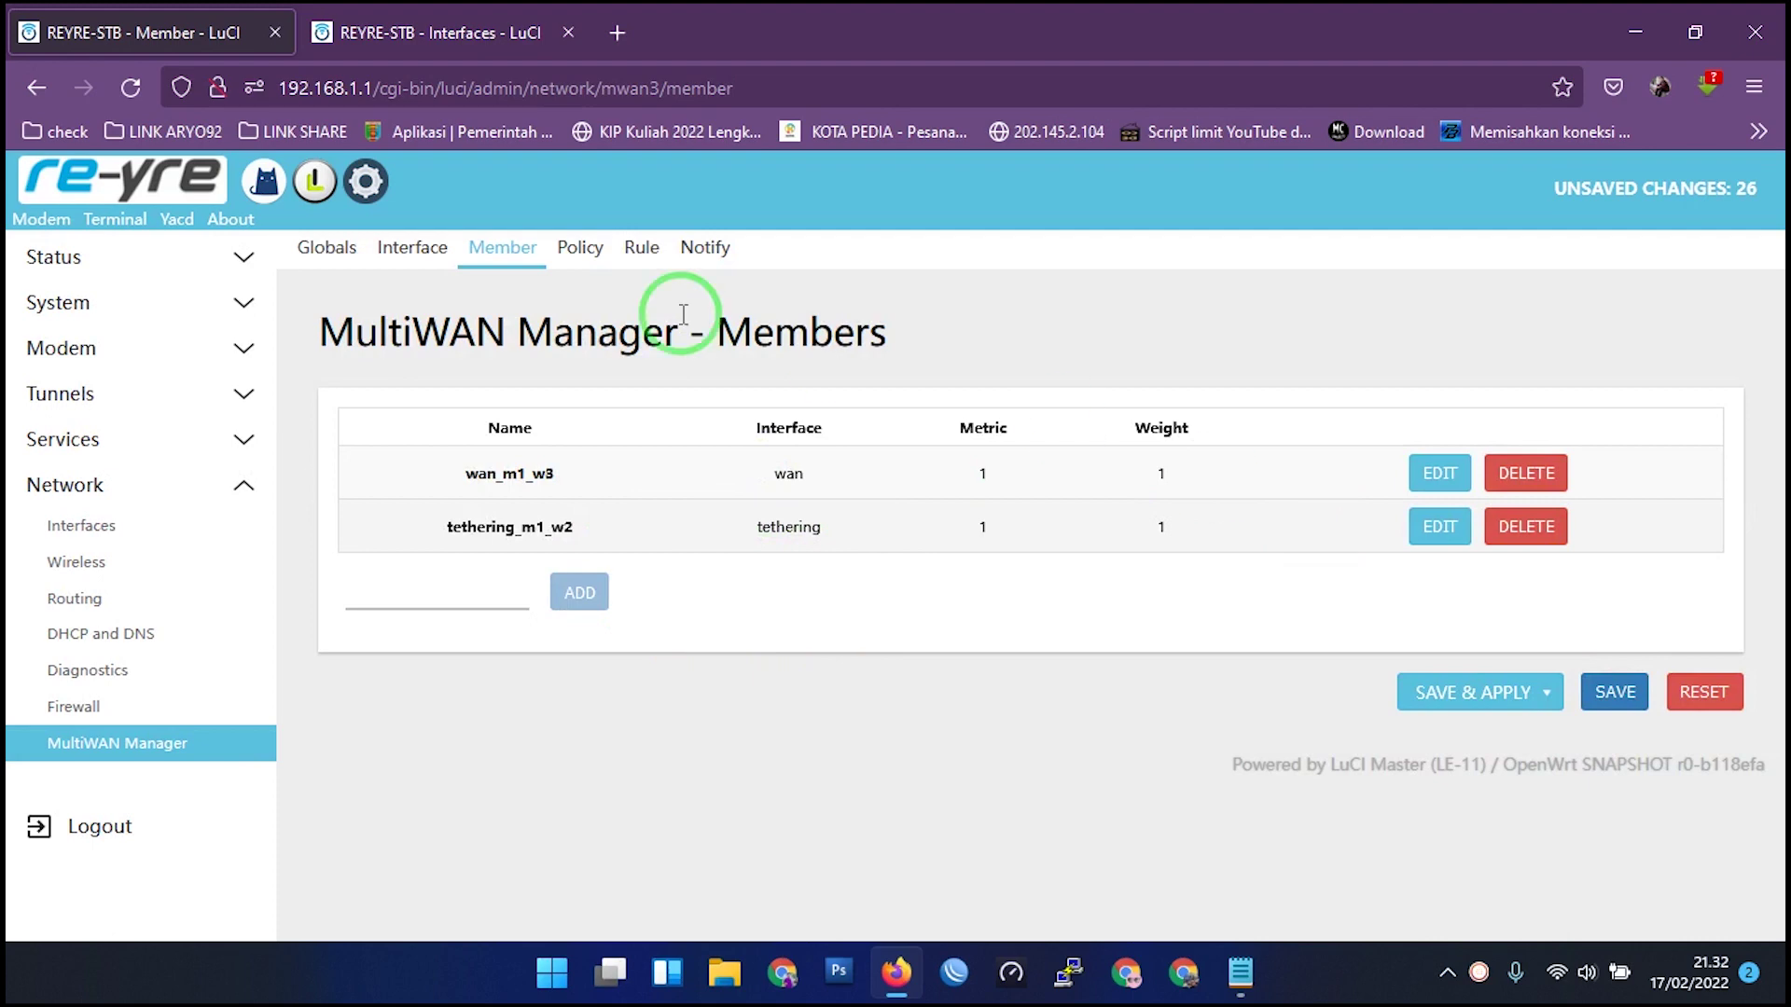
click(1607, 683)
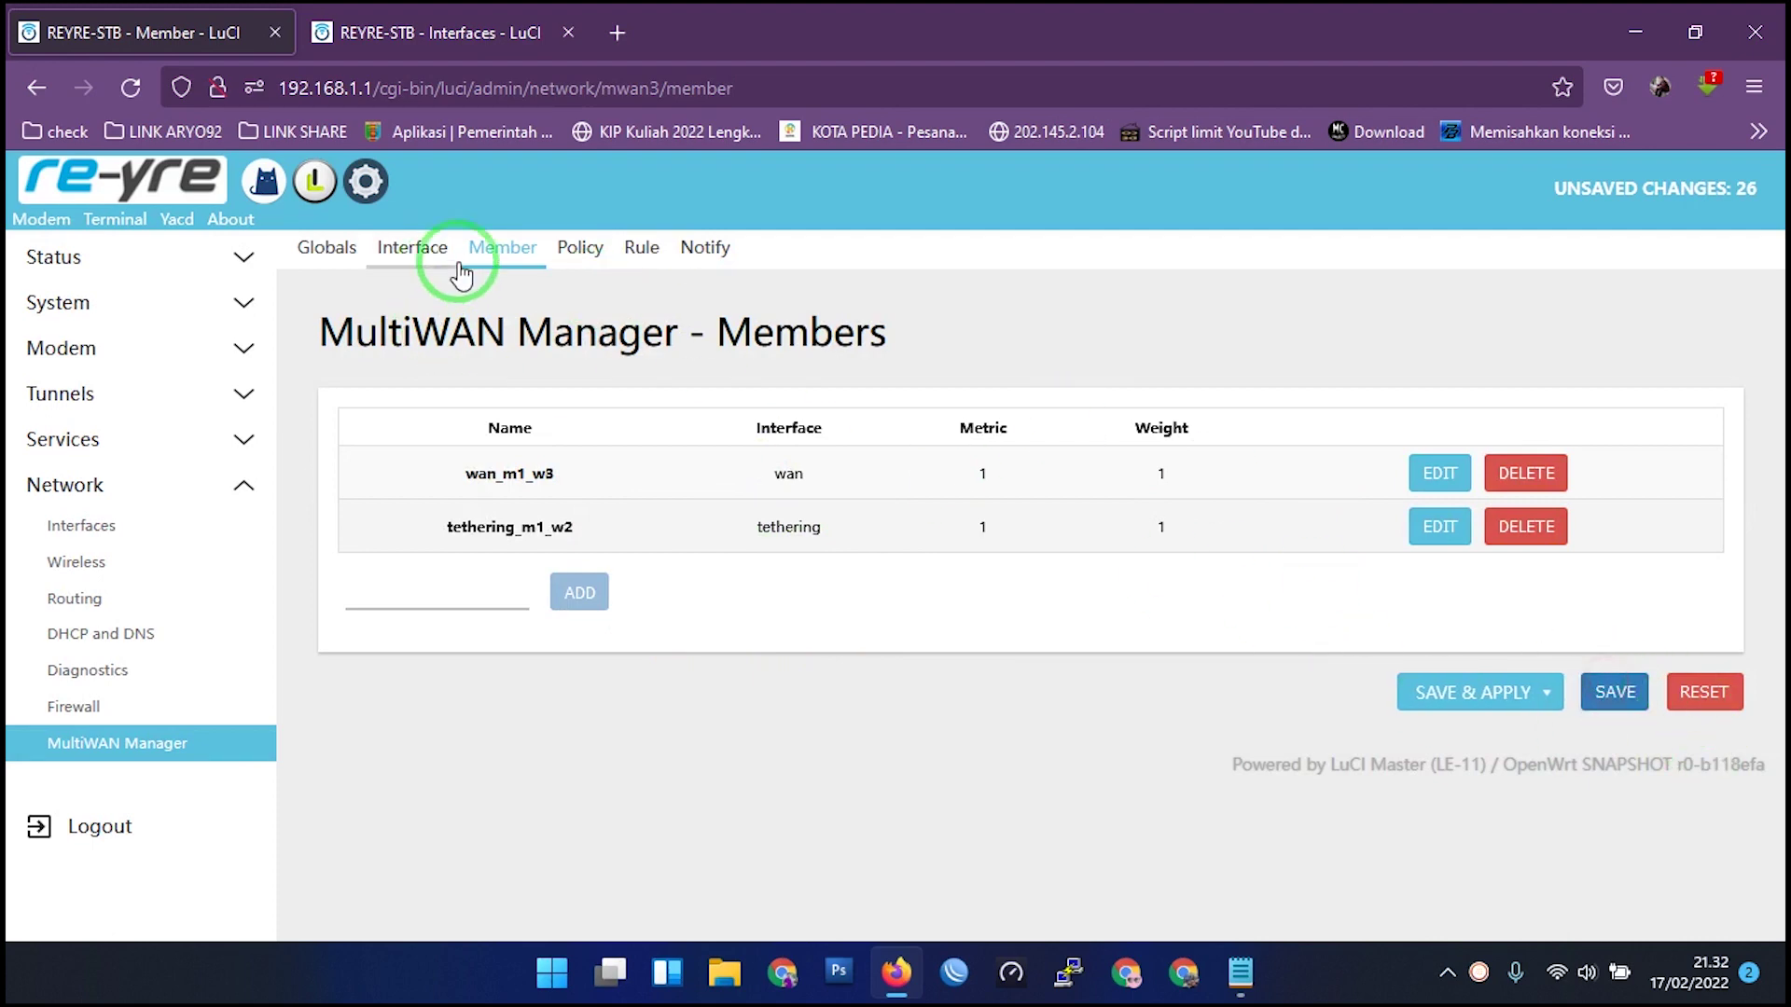
In the balanced policy, replace the wanb_m1_w2 member with tethering_m1_w2, and save the policies.
click(573, 248)
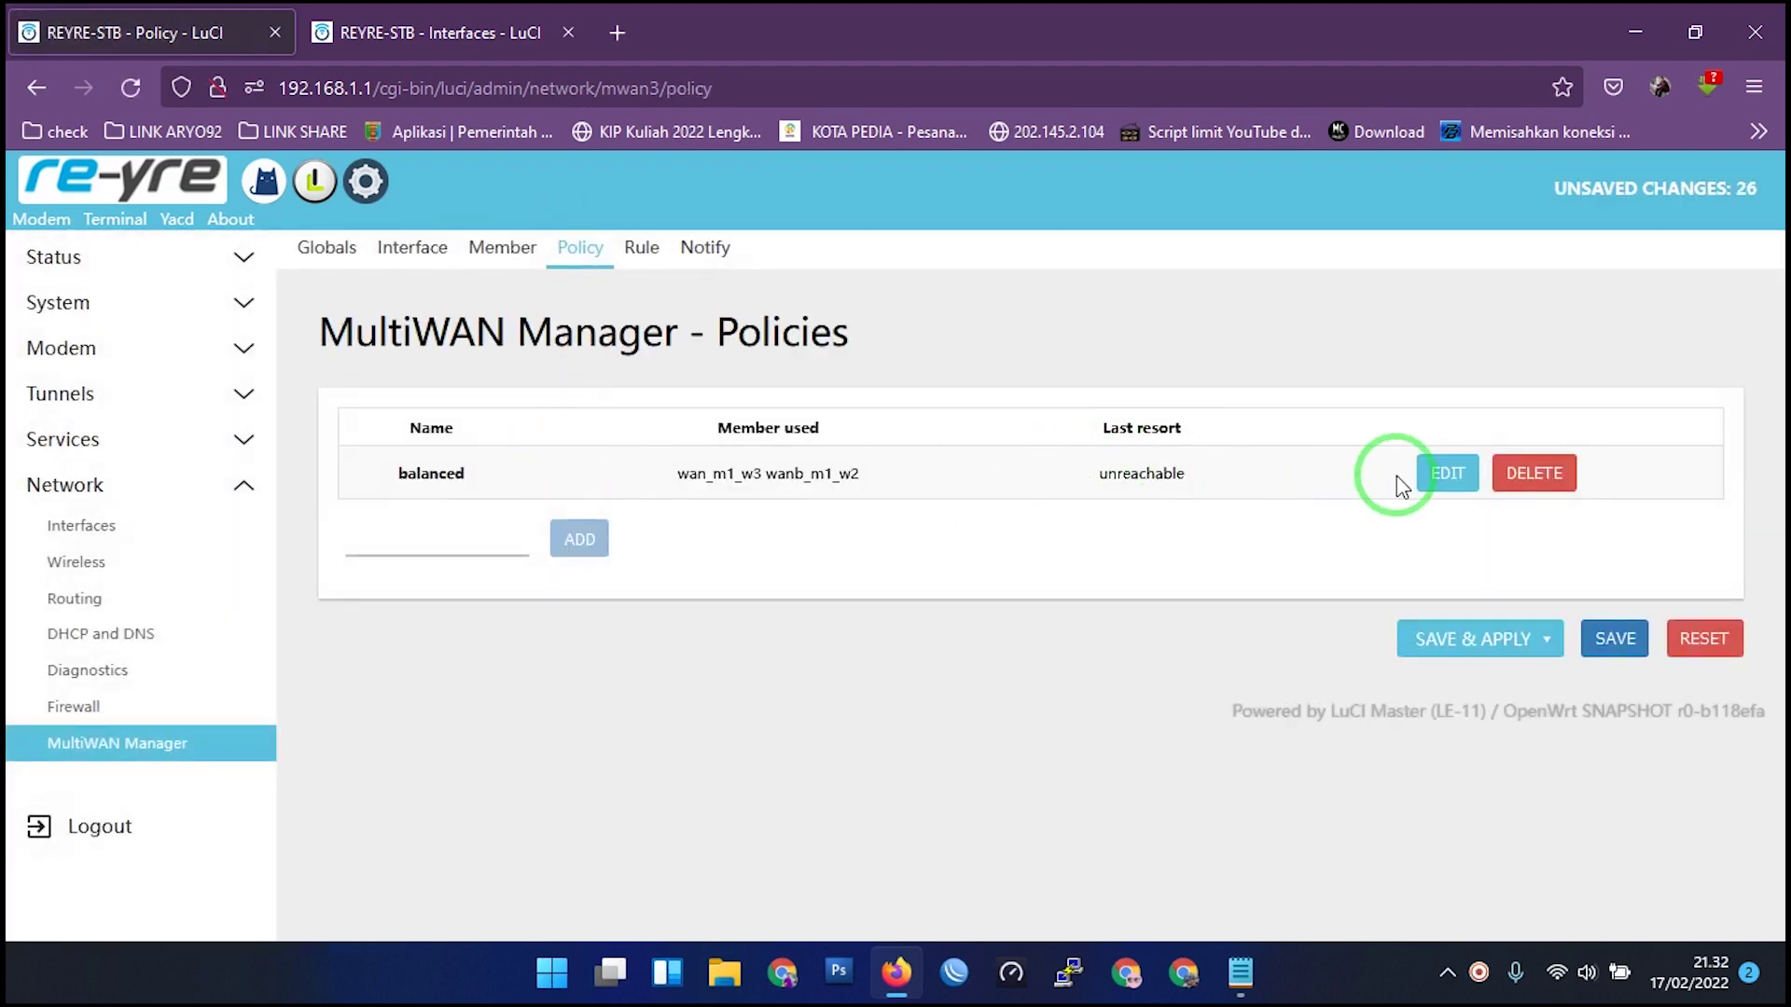
click(1458, 481)
click(446, 480)
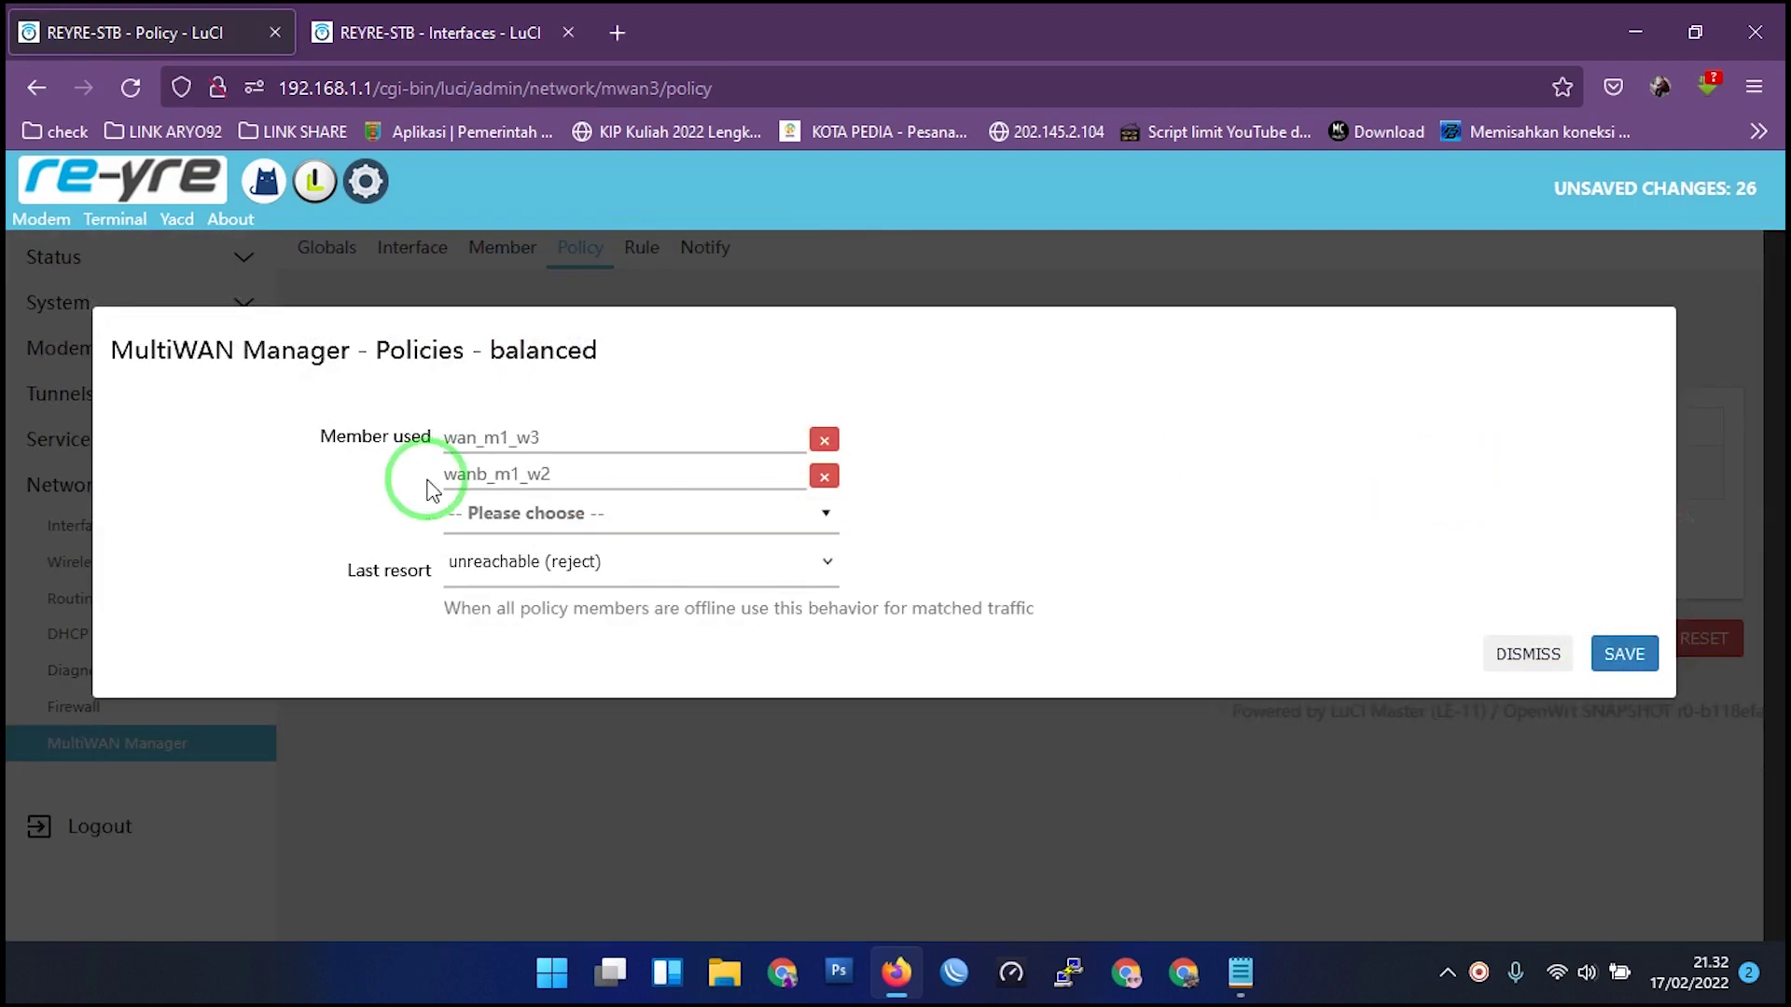
drag(446, 480, 562, 470)
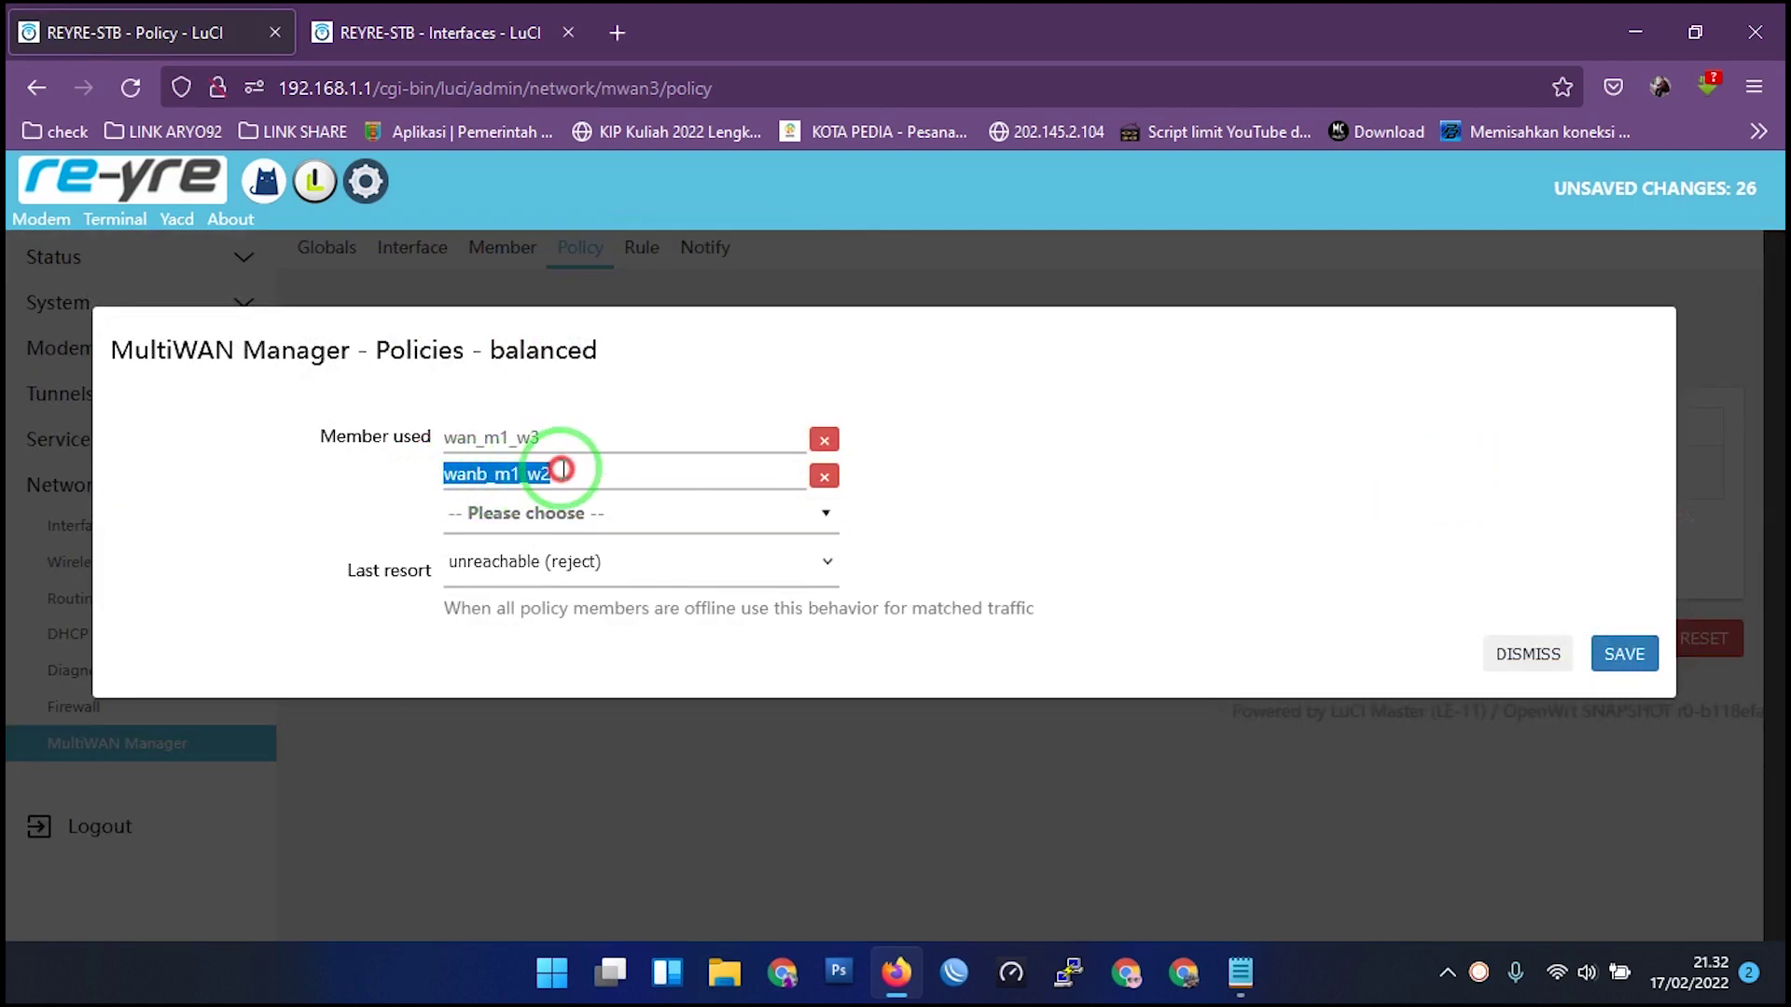
click(823, 477)
click(804, 484)
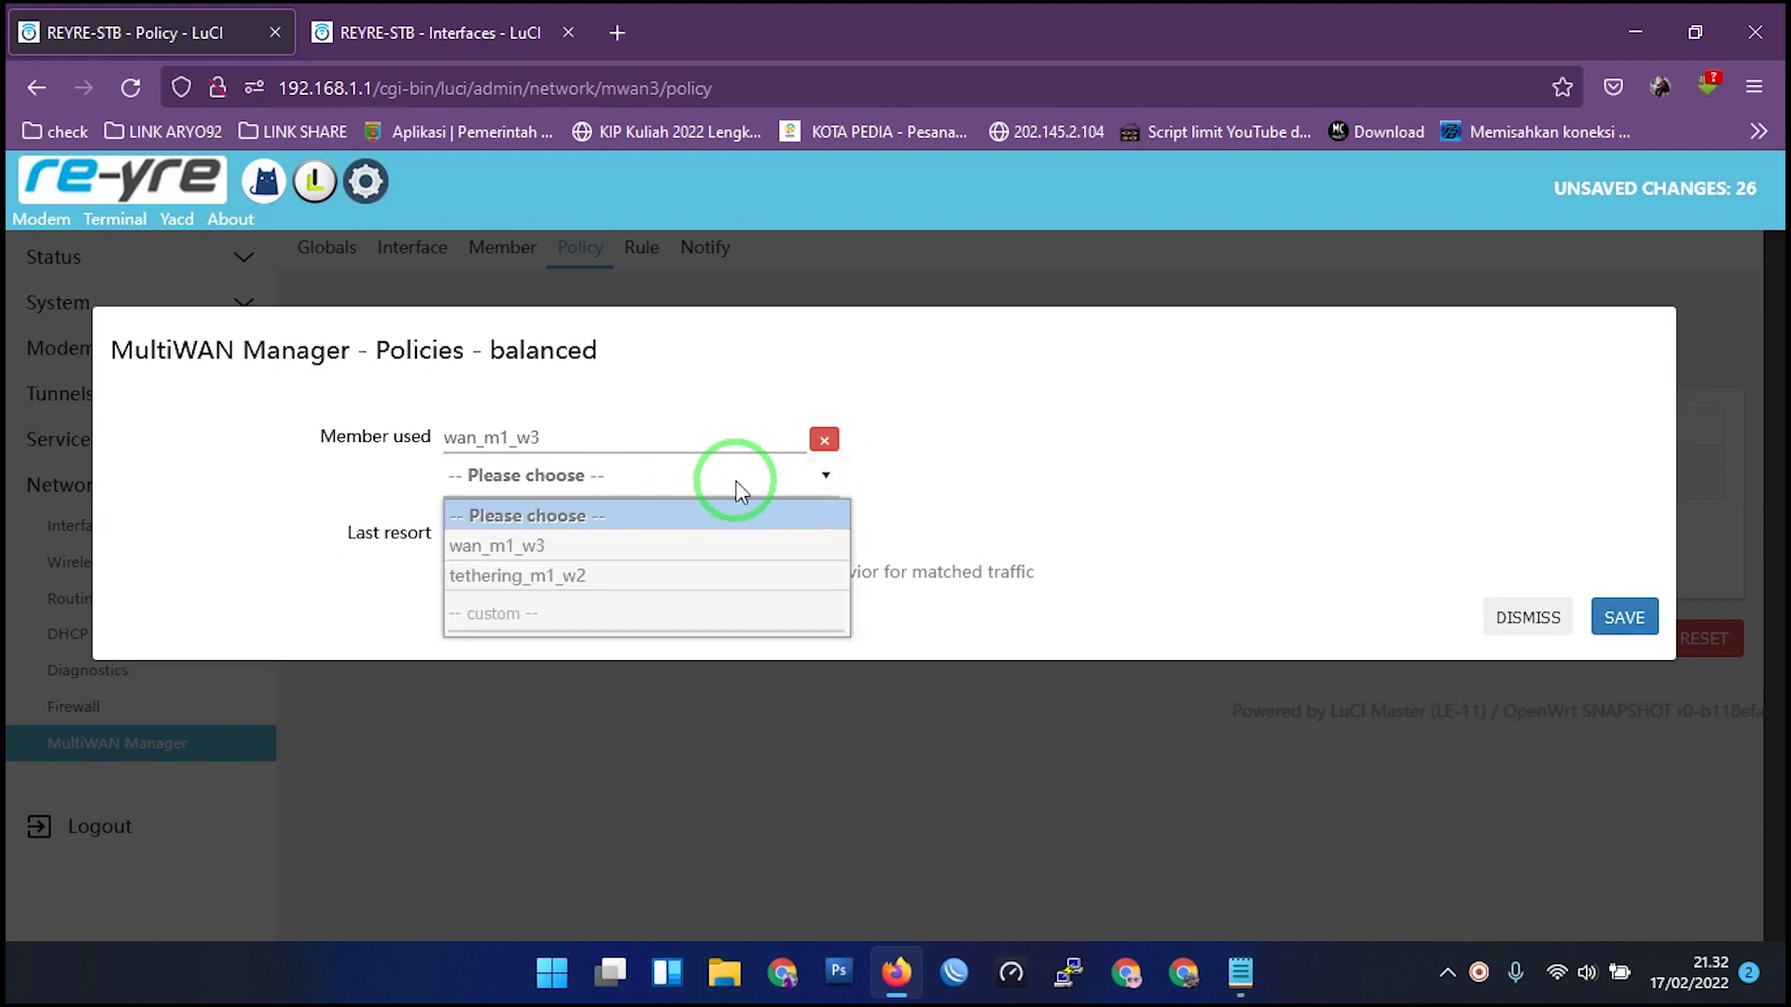
drag(529, 576, 616, 577)
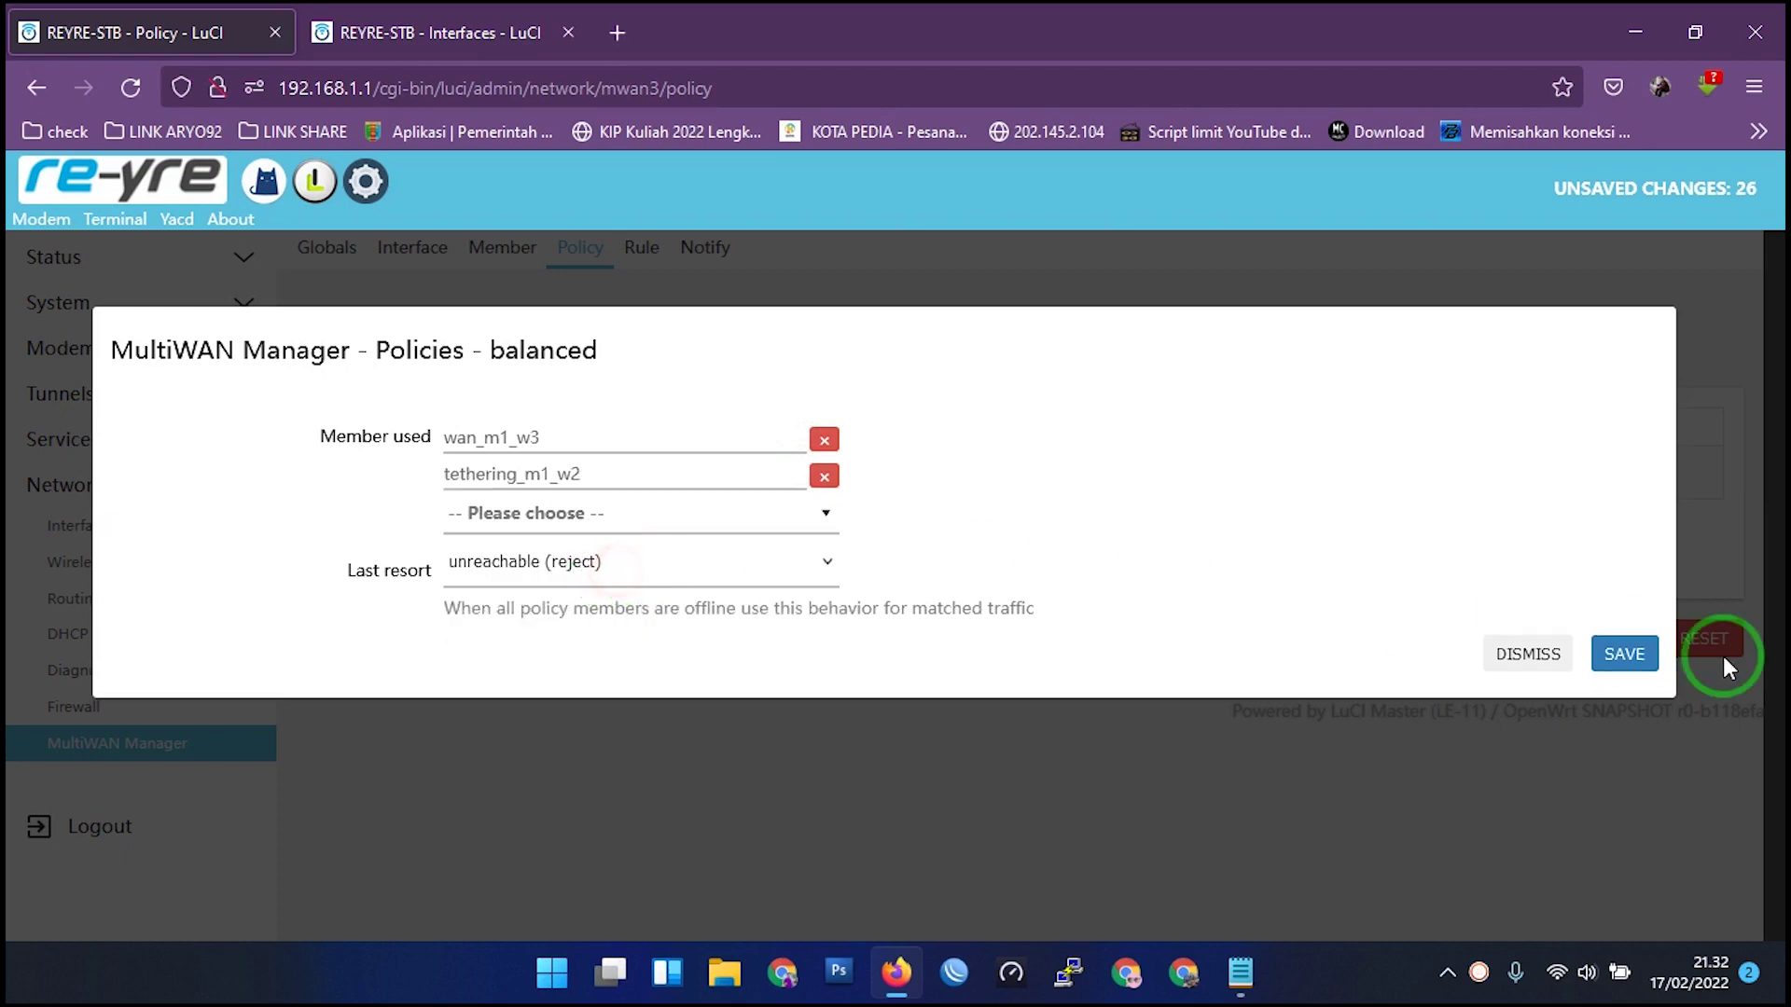
click(1619, 653)
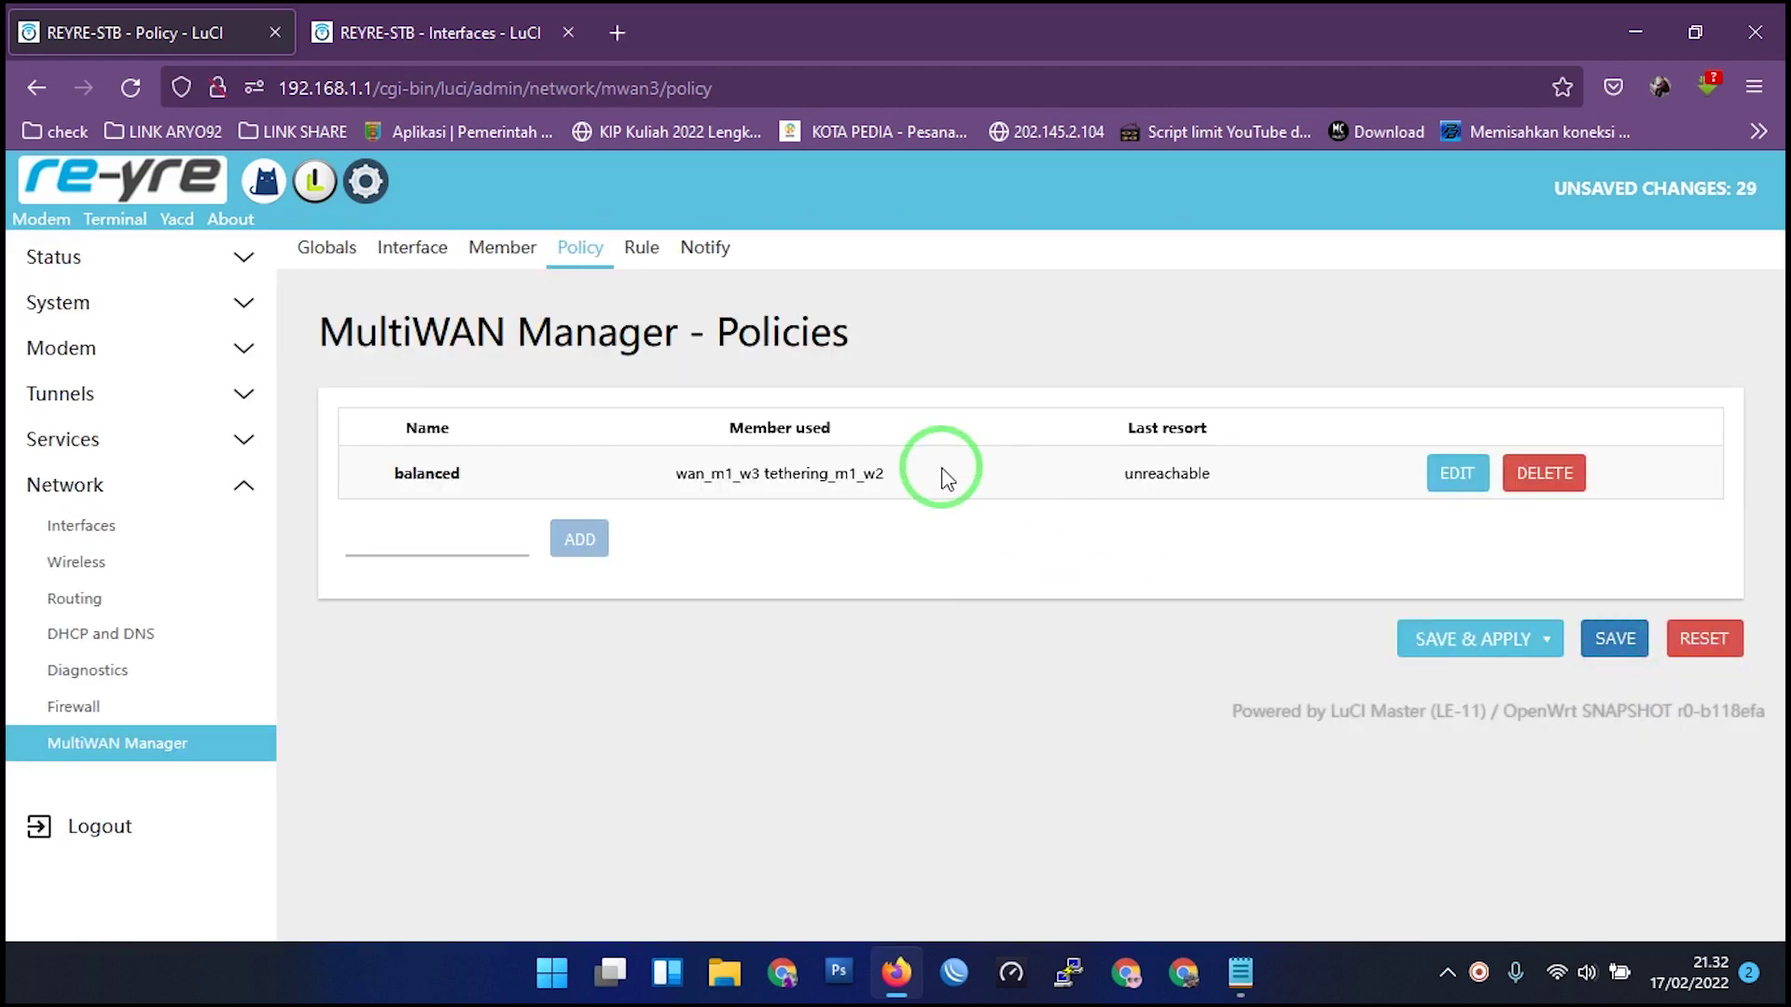
click(1614, 638)
Edit the https rule in the MultiWAN rules, setting its Internet protocol to IPv4 only and its assigned policy to balanced.
click(642, 248)
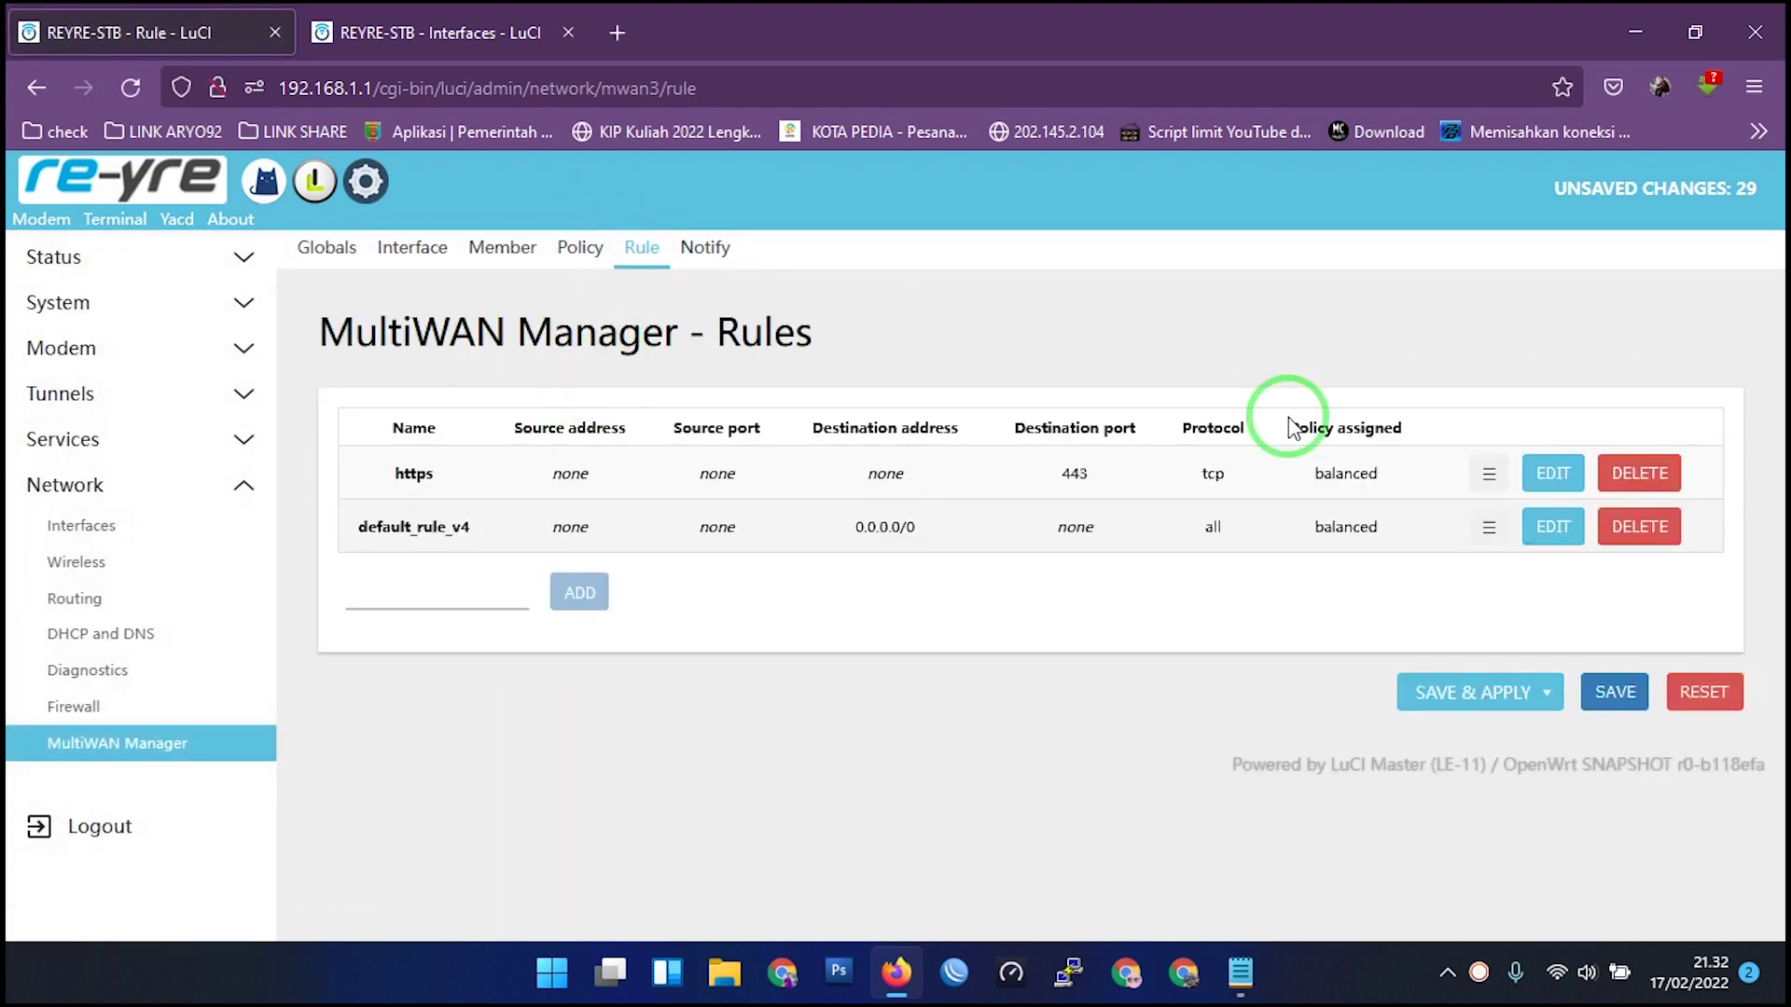
click(1552, 476)
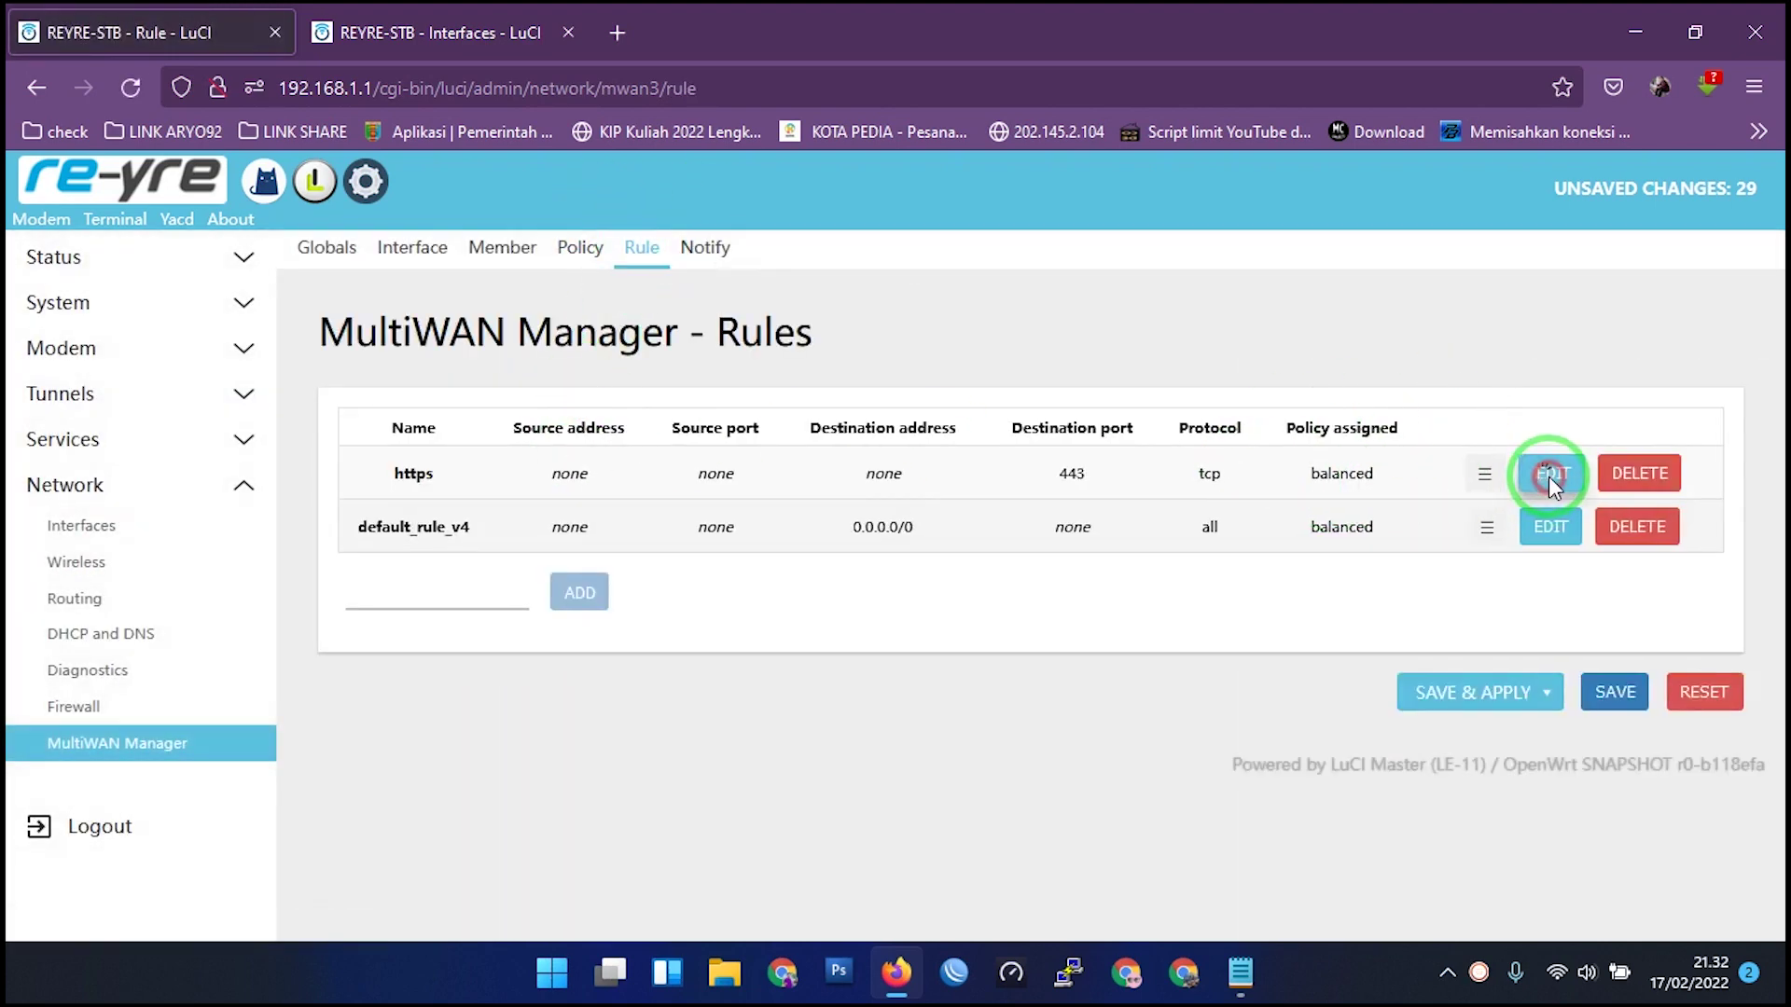
click(529, 438)
click(485, 509)
scroll(1175, 478, down, 4)
scroll(1190, 480, down, 1)
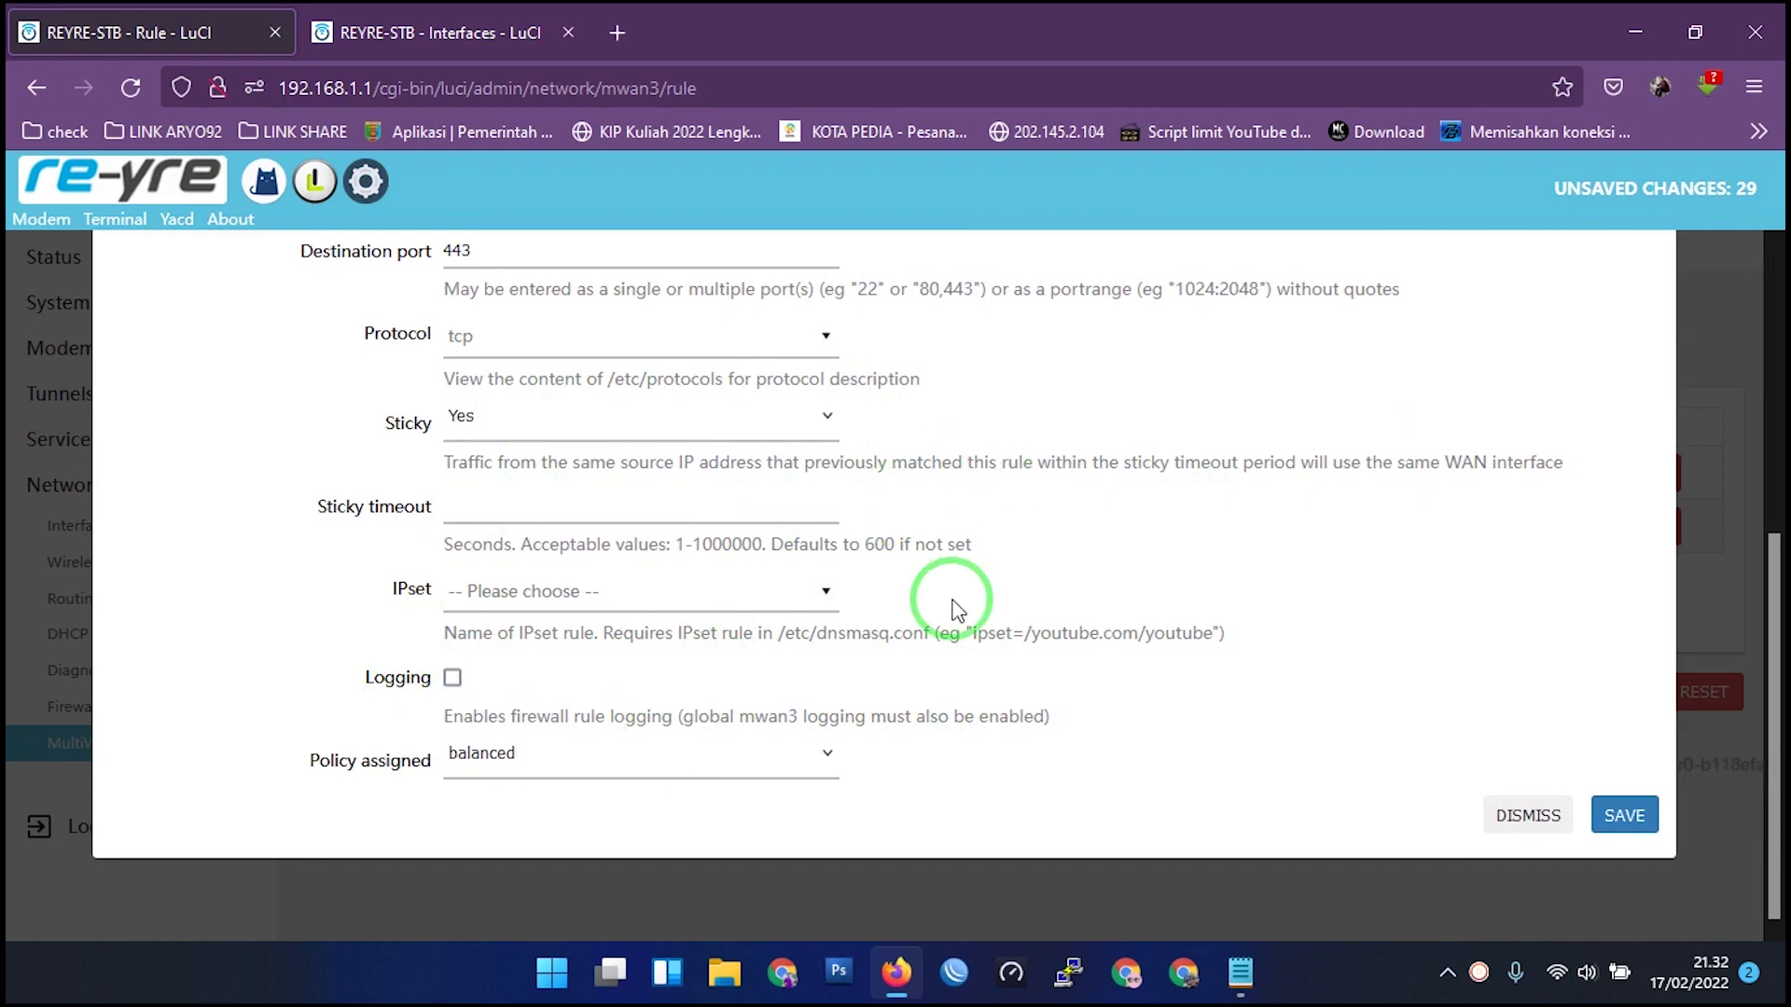
click(565, 754)
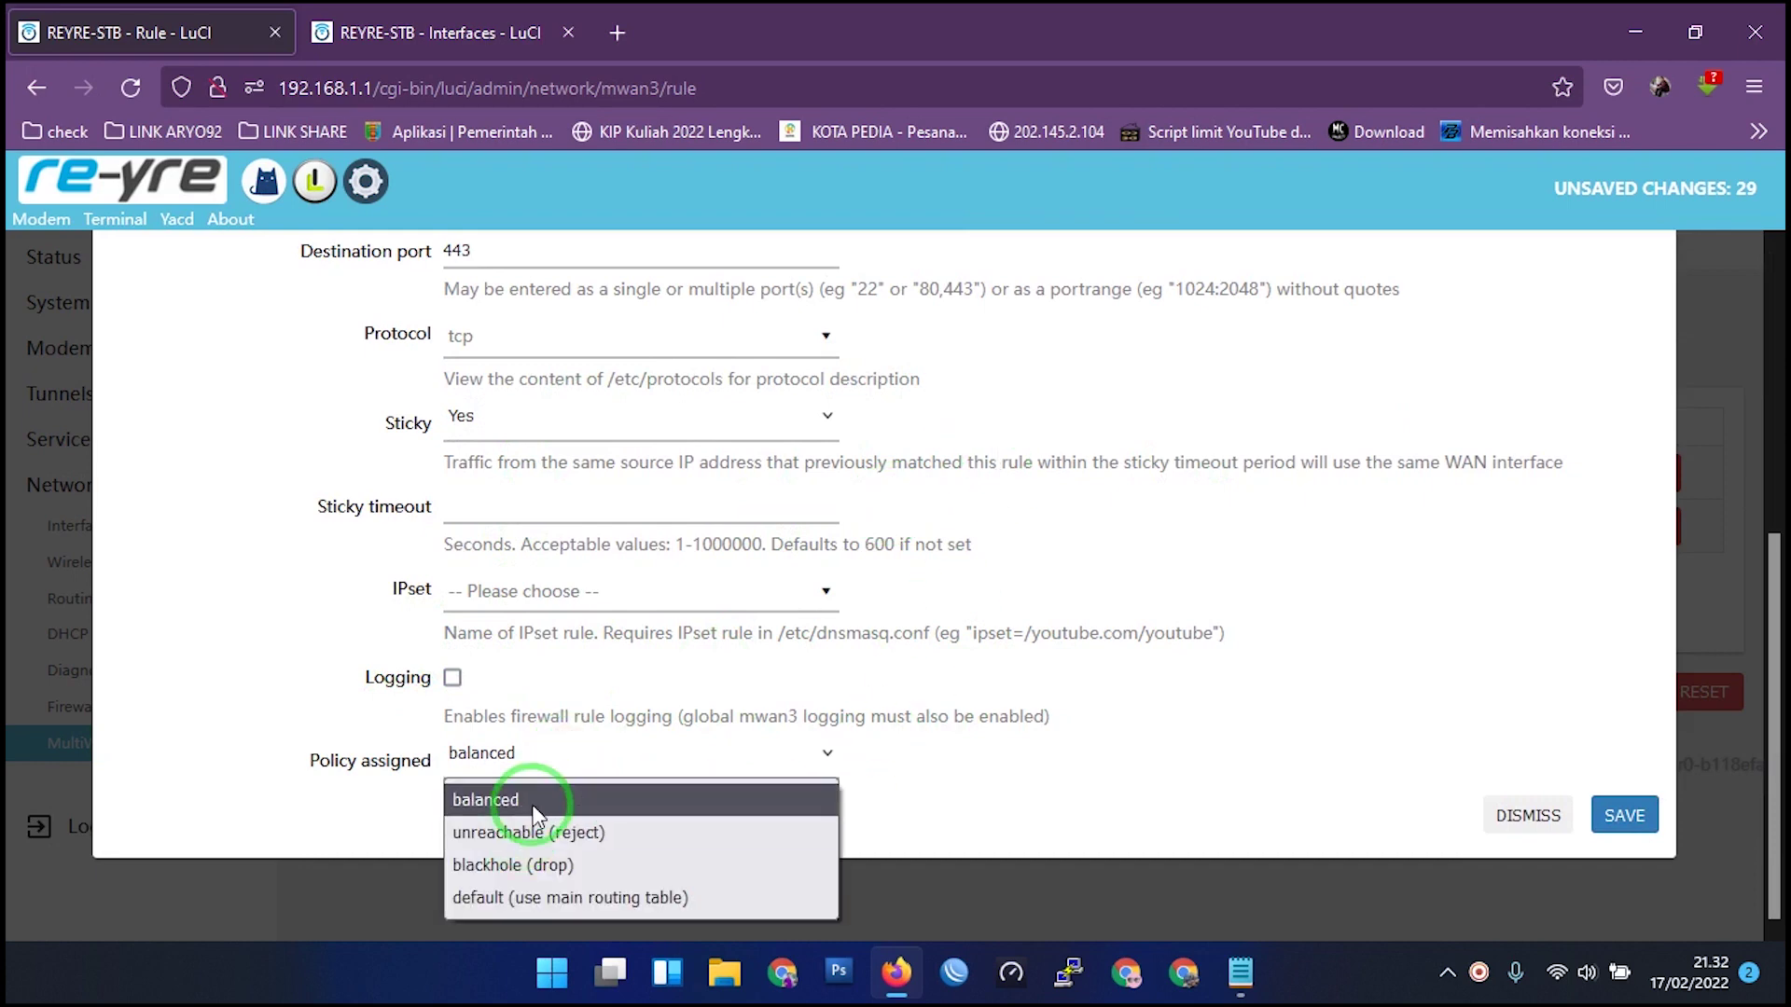
click(523, 800)
scroll(761, 630, up, 4)
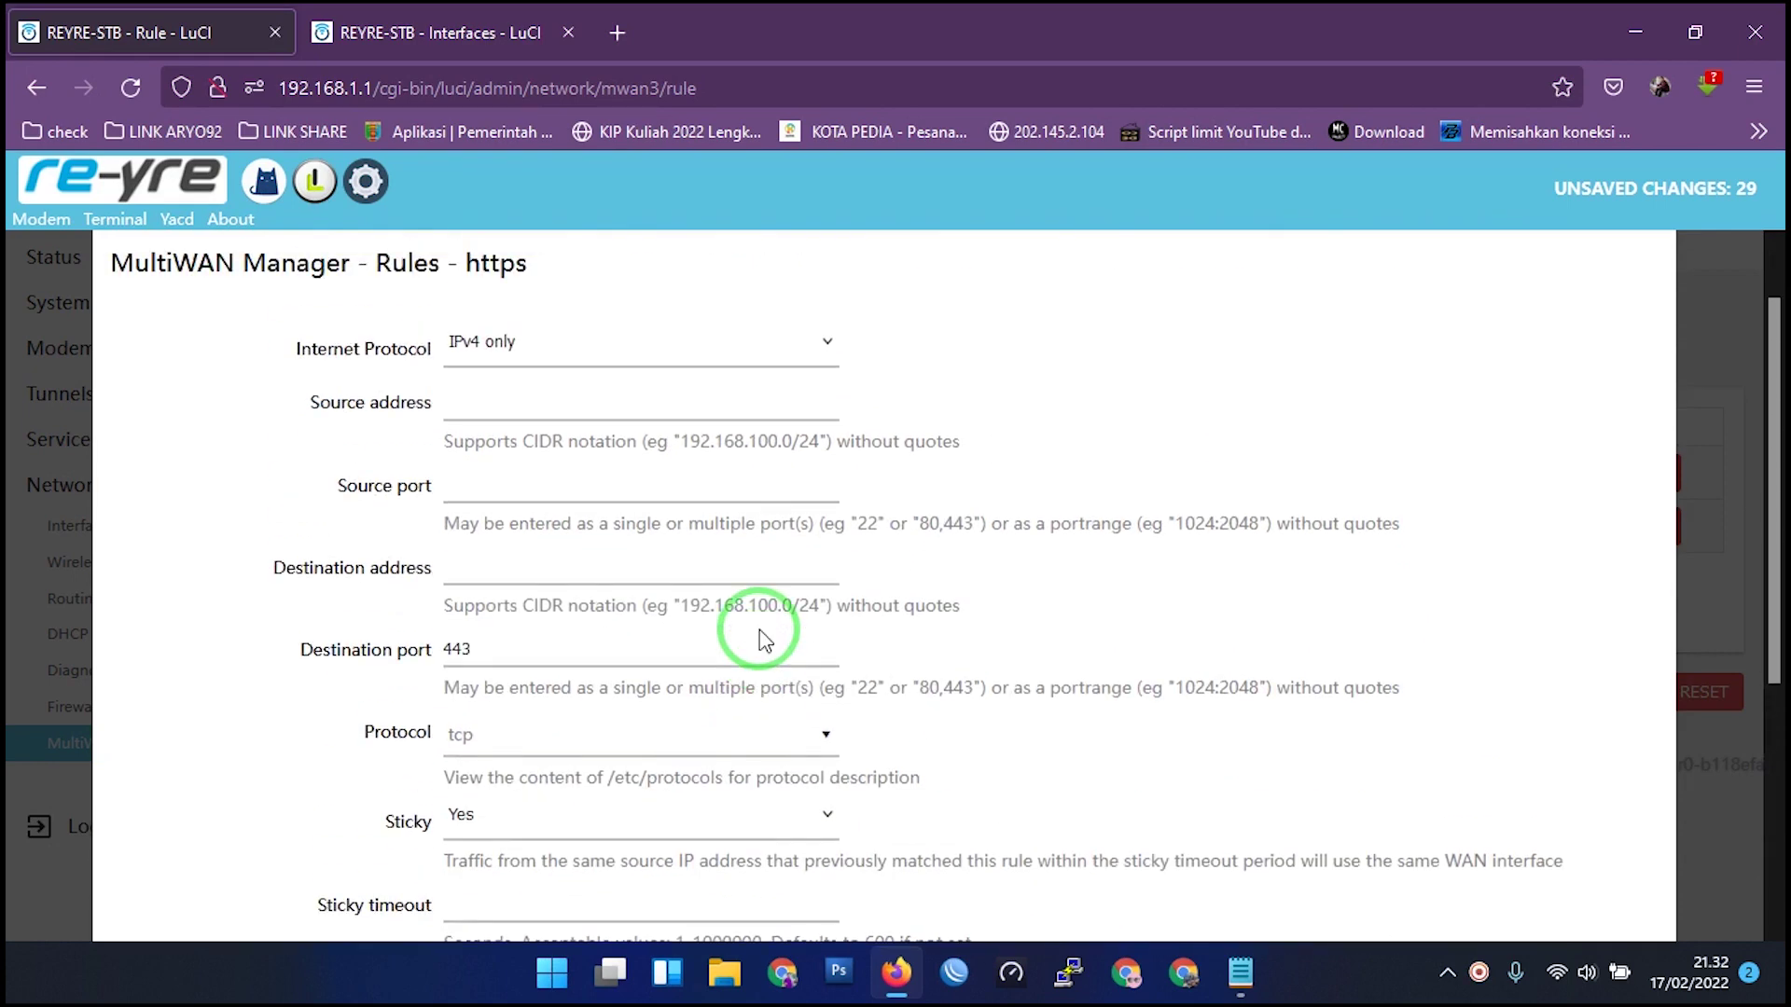
Check the https rule's destination port 443, keep protocol tcp, sticky Yes and the balanced policy, and save the rule.
drag(504, 650, 440, 655)
click(350, 707)
click(464, 737)
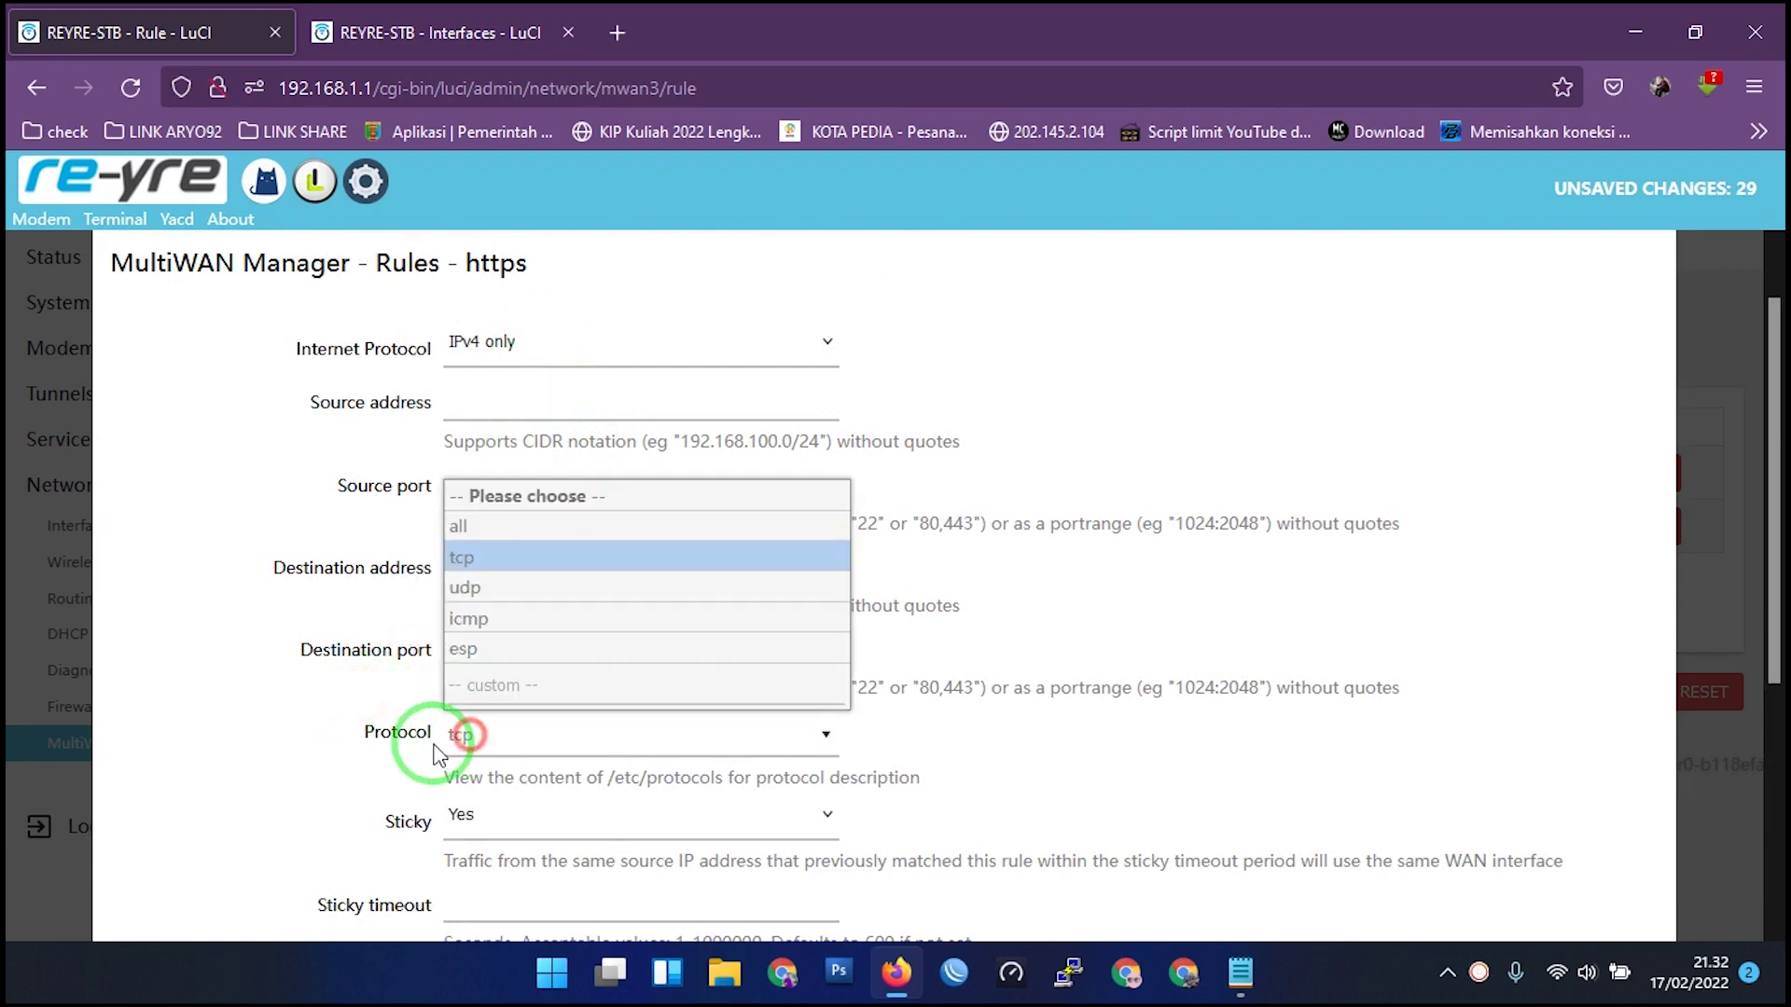
click(343, 749)
scroll(380, 725, down, 4)
click(476, 562)
click(474, 590)
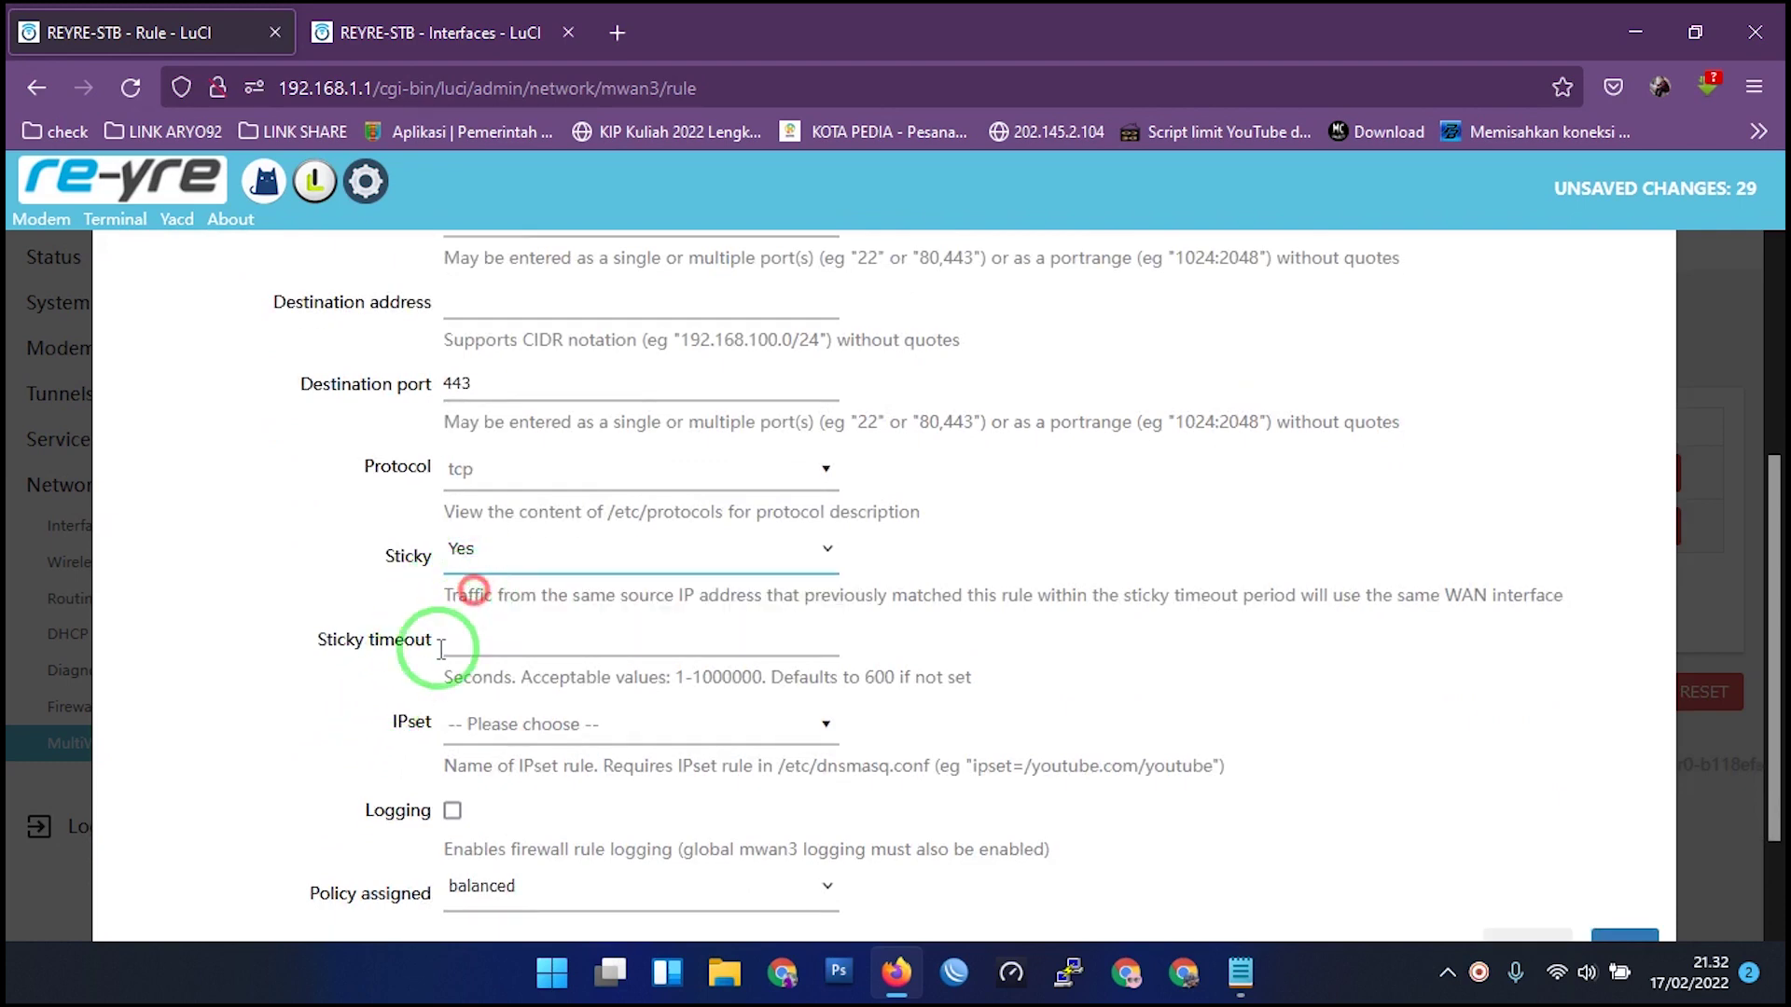
scroll(380, 719, down, 2)
click(728, 769)
click(606, 805)
click(1625, 817)
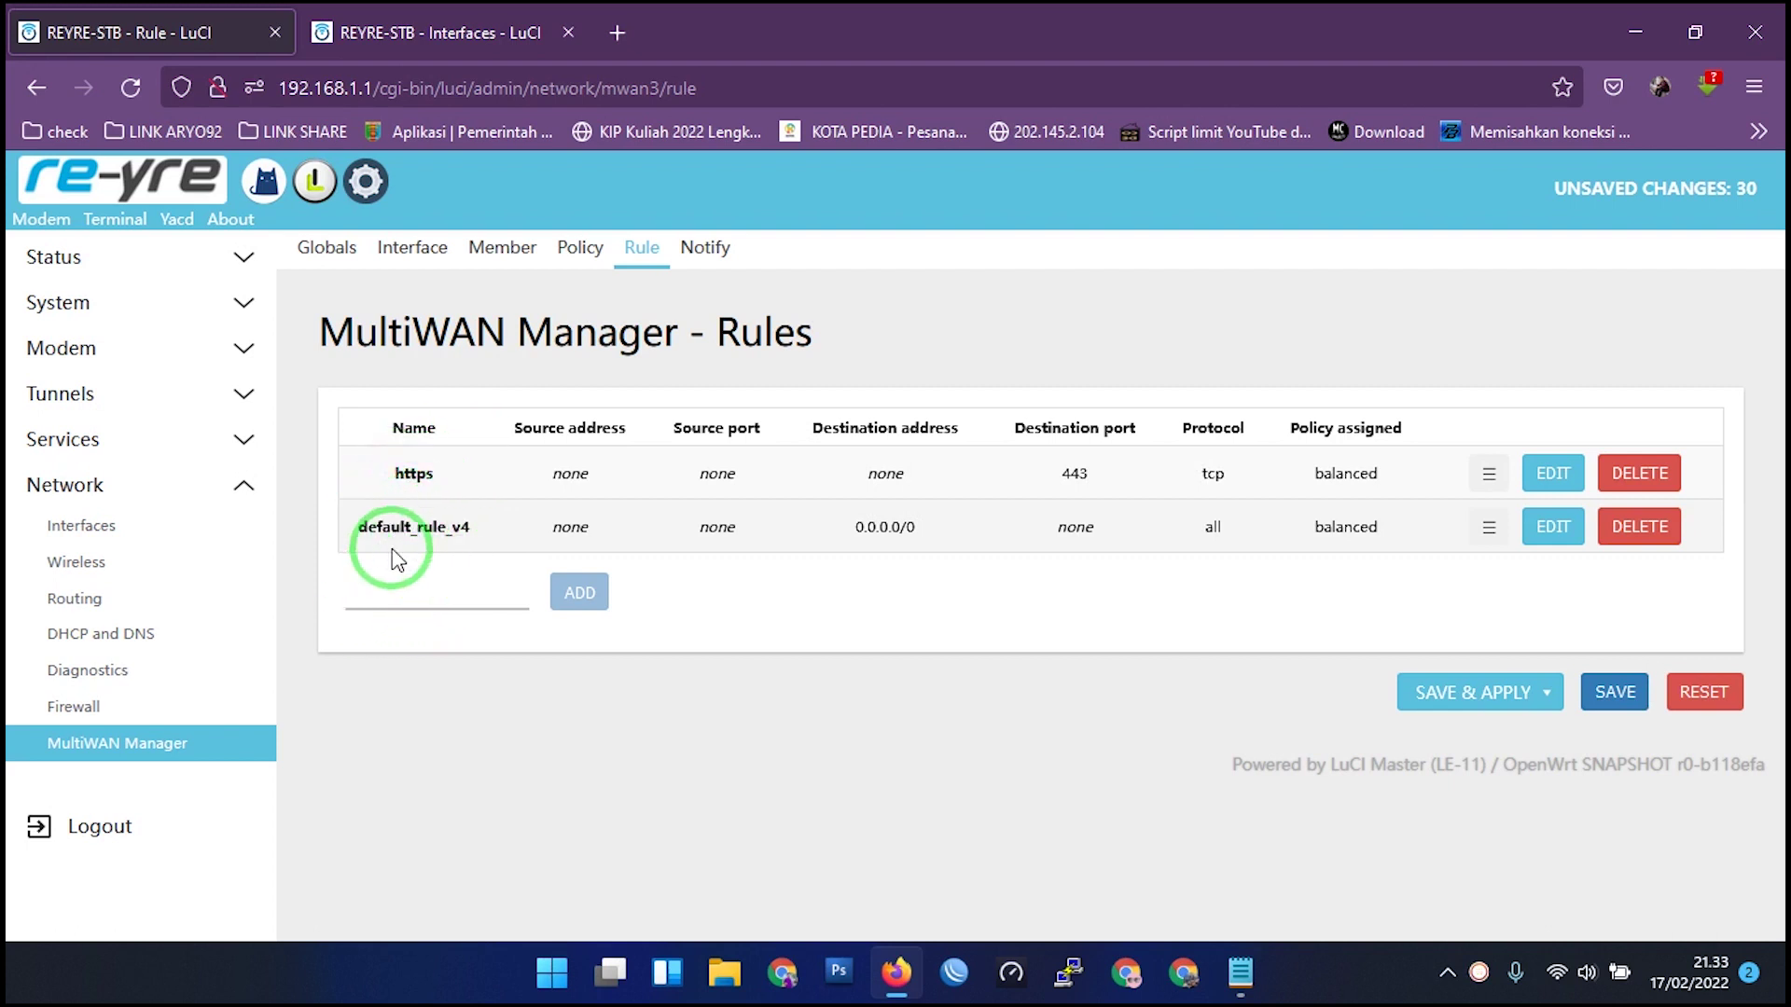
Review default_rule_v4's destination address and port, and edit the rule, keeping protocol all and sticky No.
drag(362, 539, 459, 518)
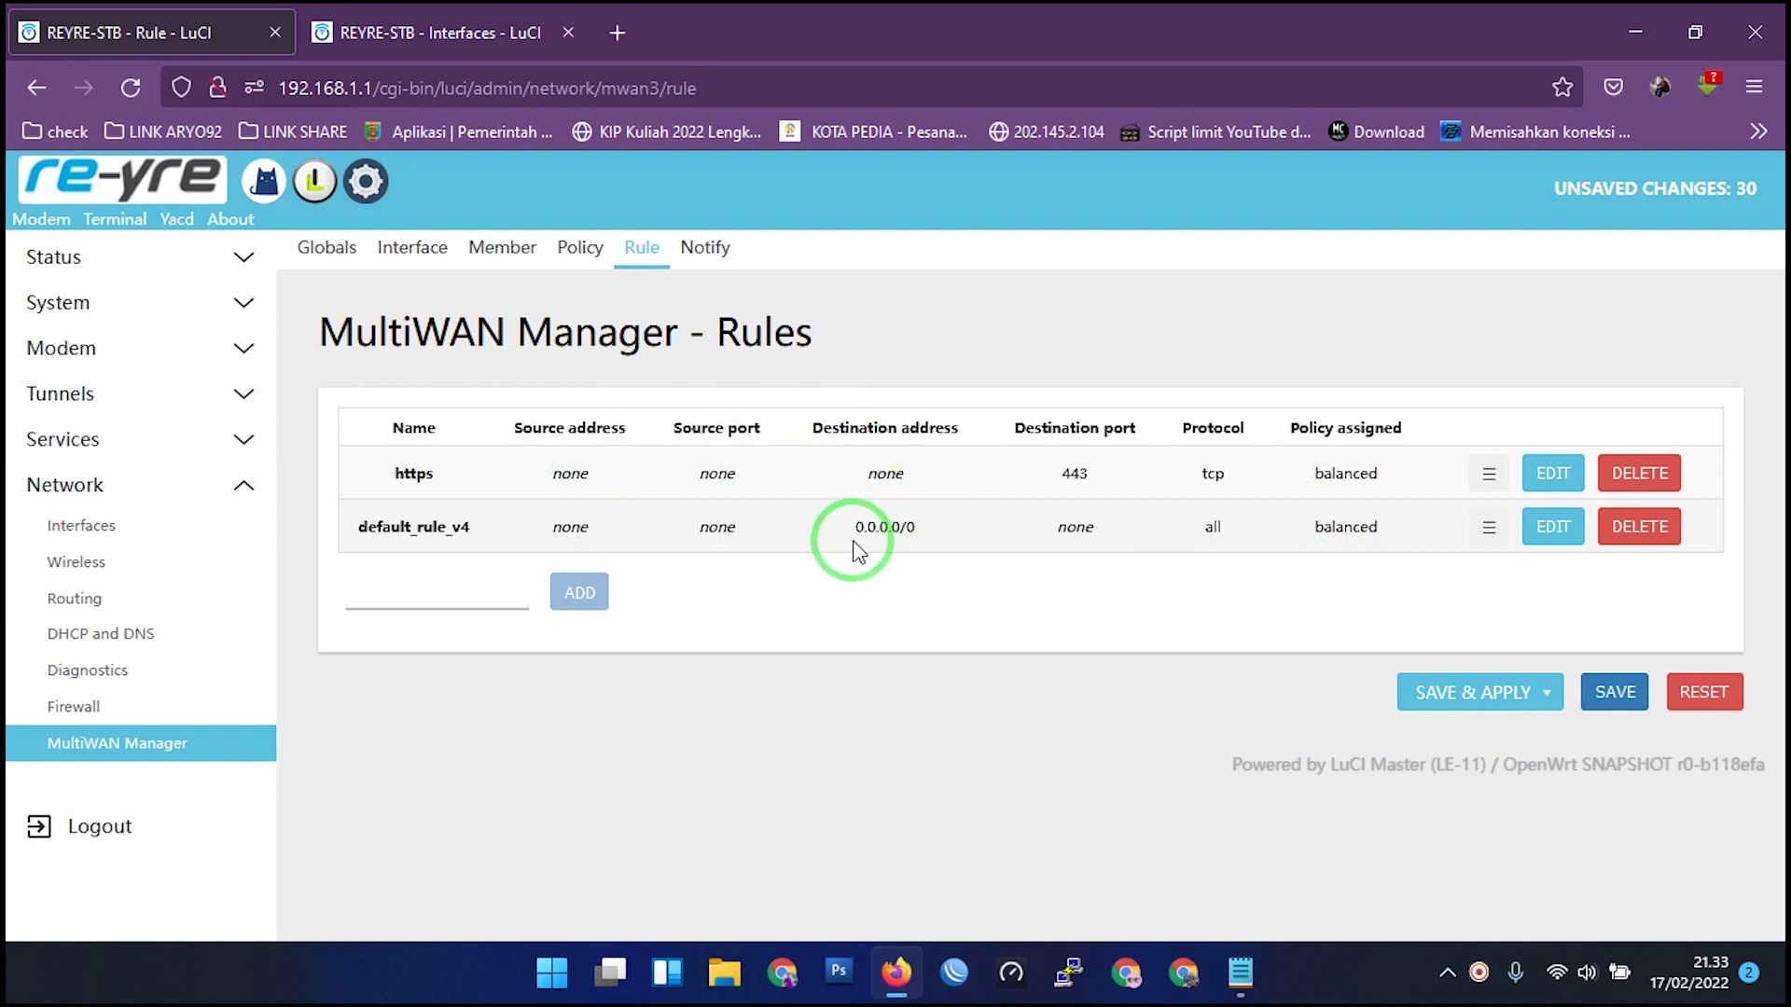
drag(854, 531, 920, 532)
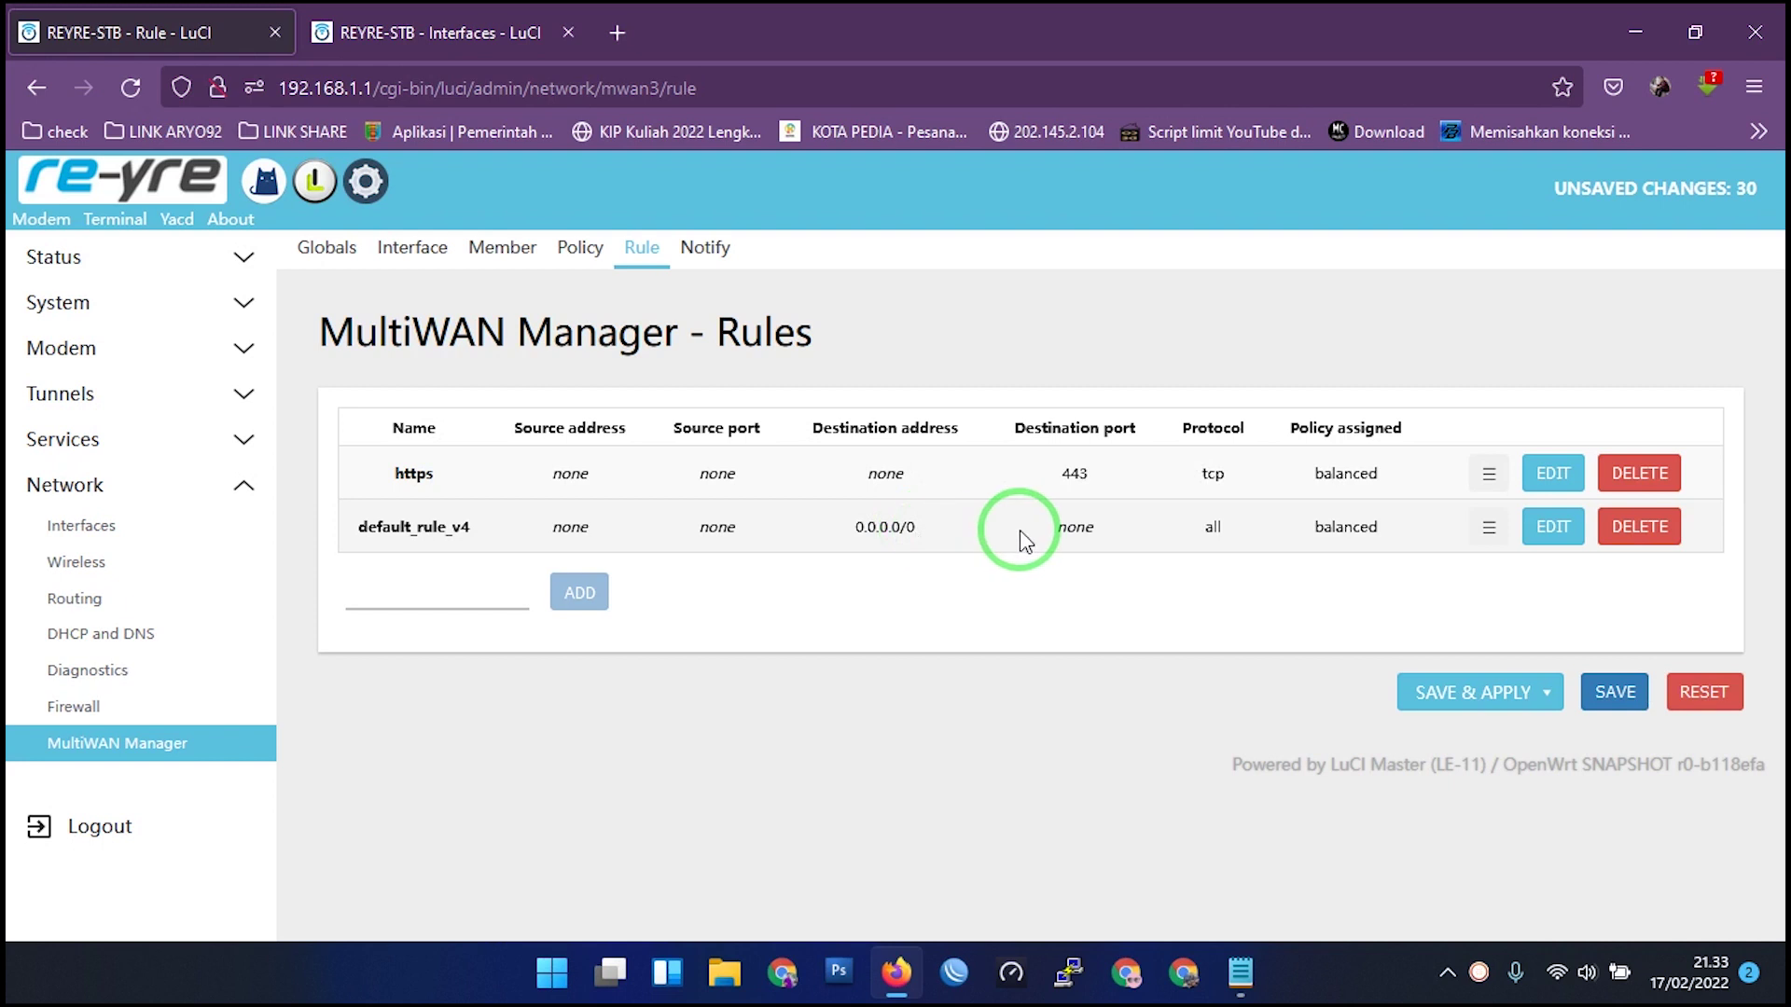
click(1096, 529)
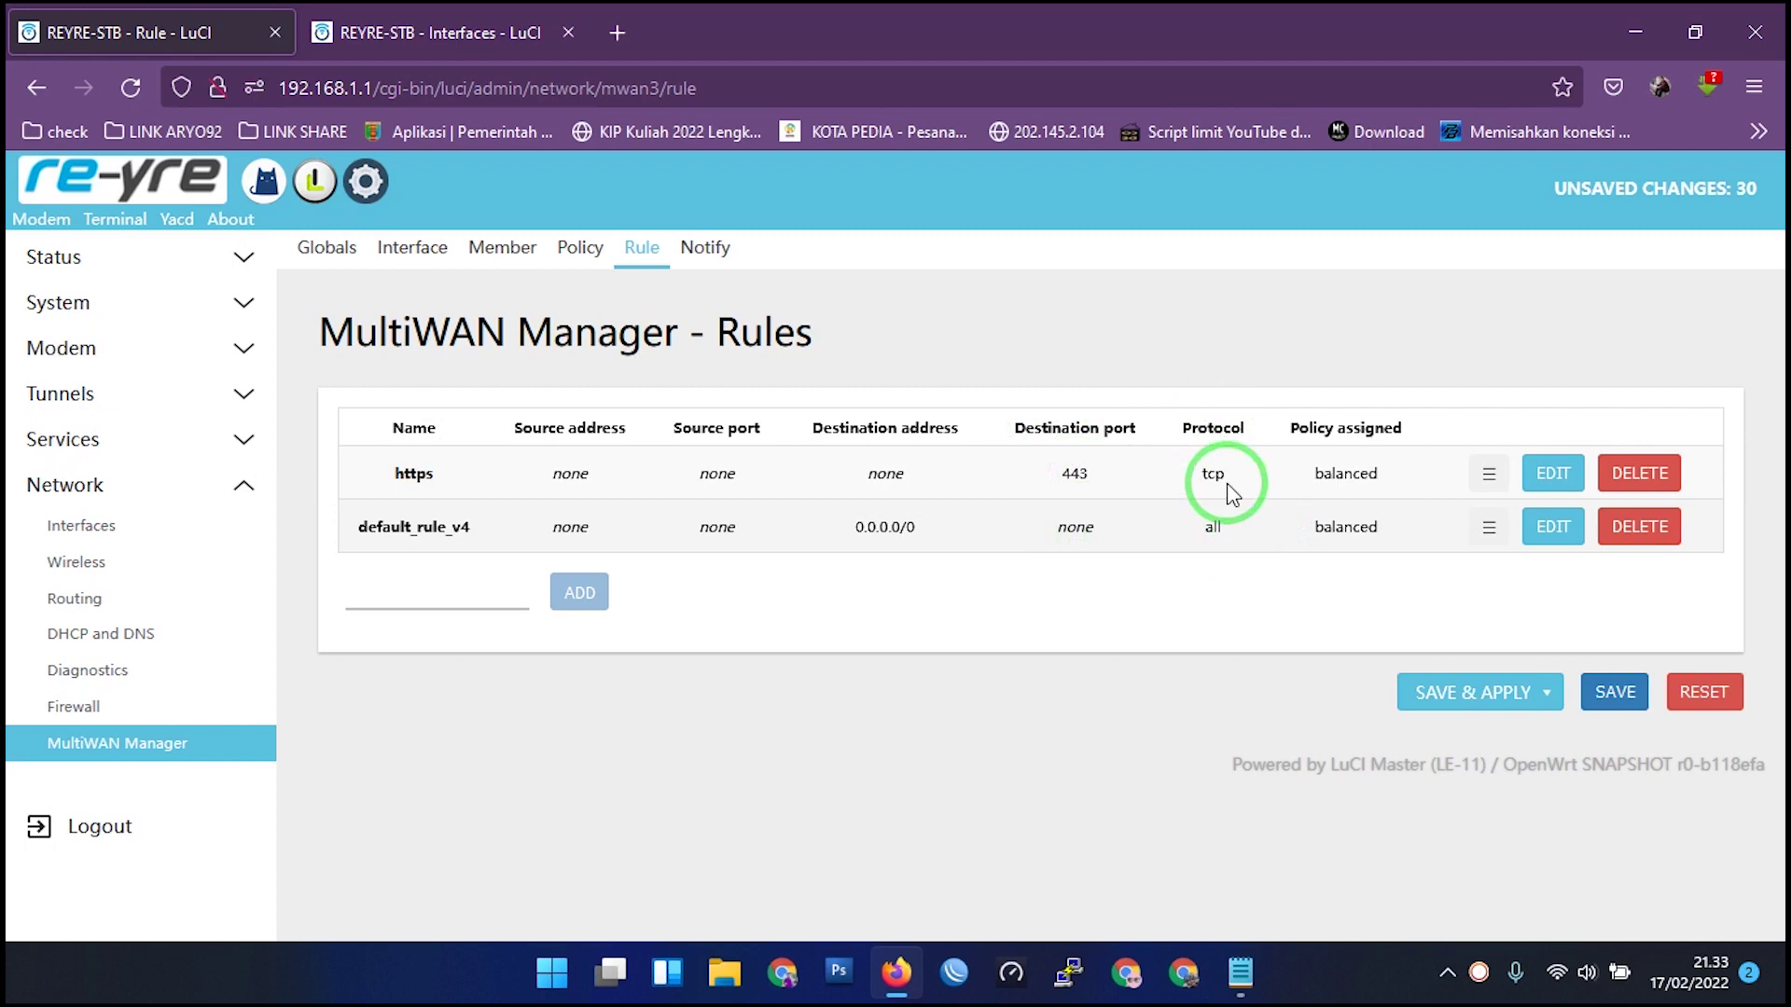
click(1541, 530)
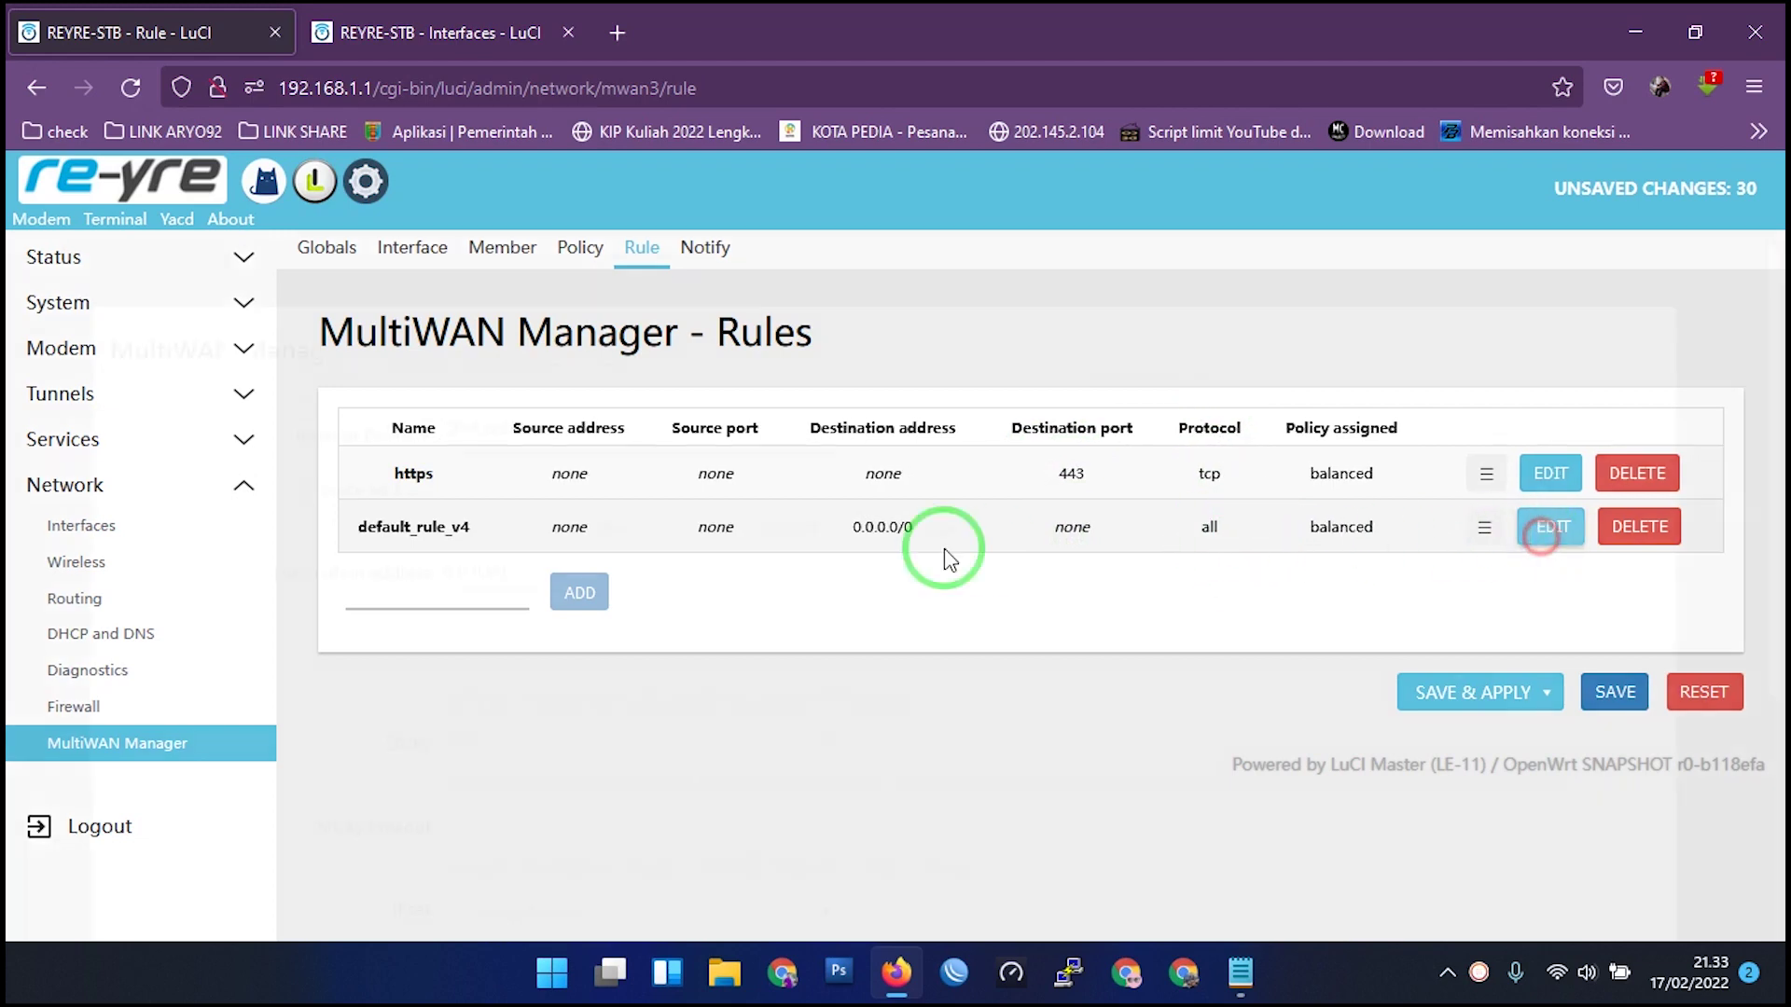
click(545, 525)
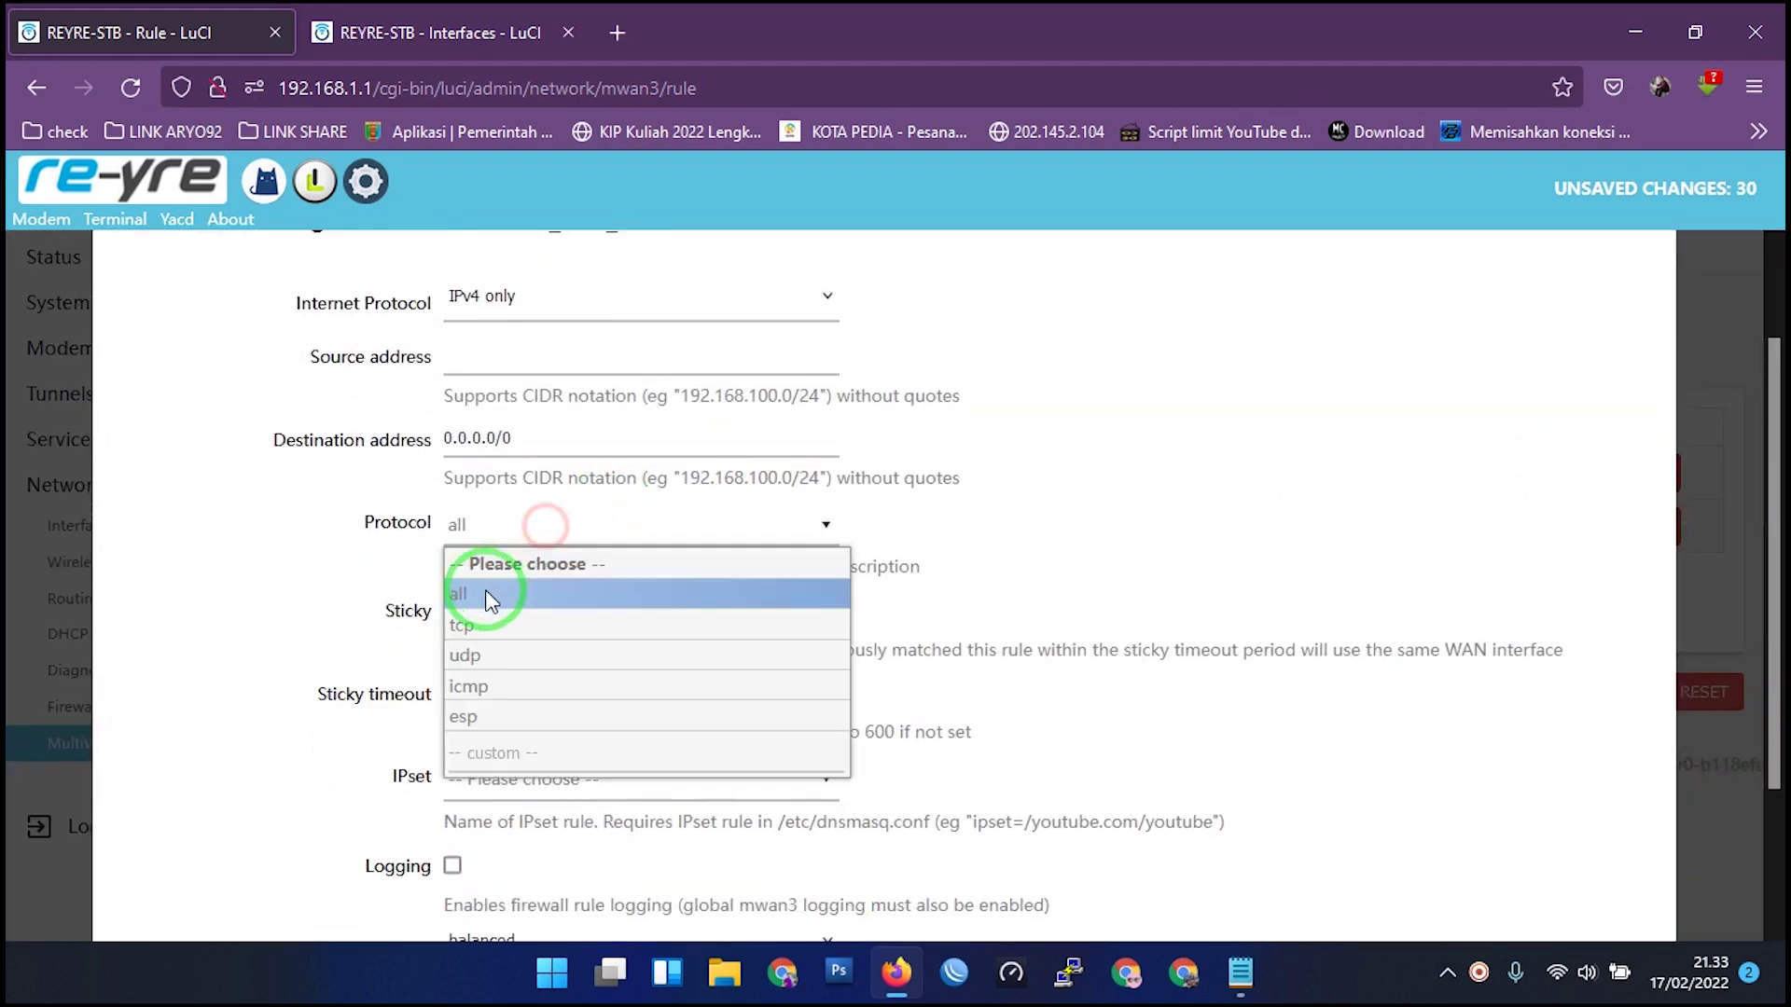
click(1146, 546)
click(481, 614)
click(330, 616)
scroll(398, 501, down, 2)
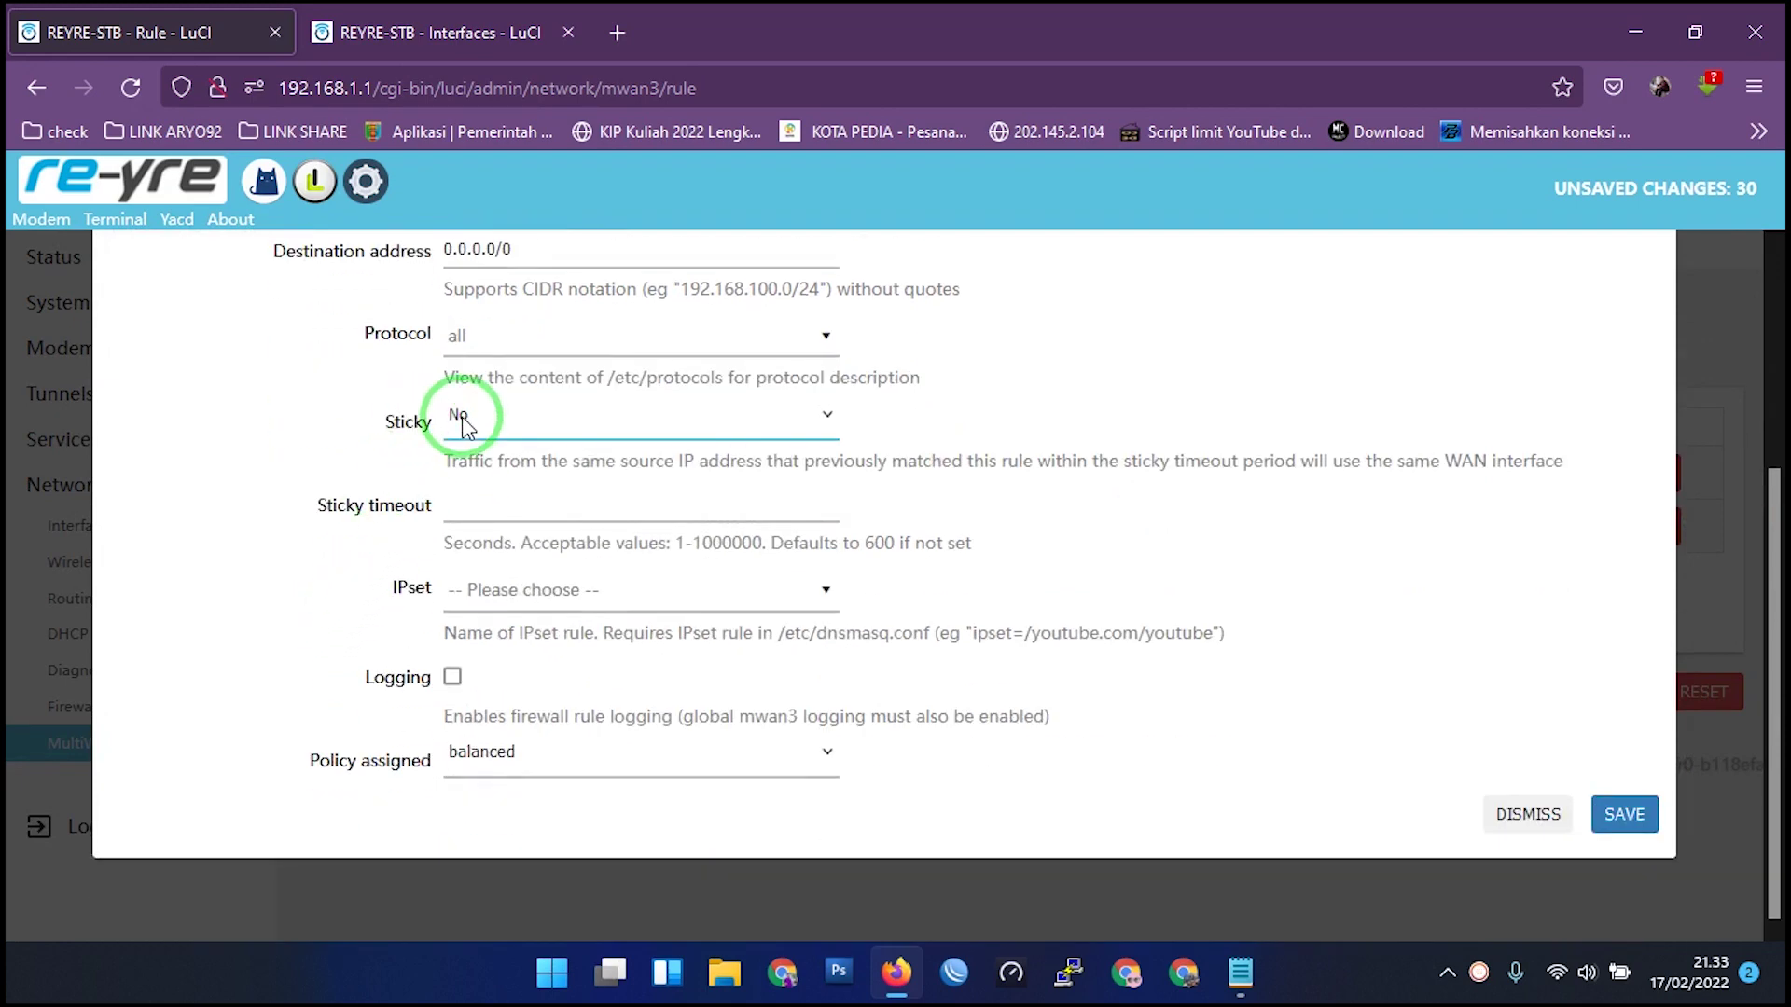
Keep the balanced policy assigned to default_rule_v4, save the rule, and apply all pending changes.
click(499, 765)
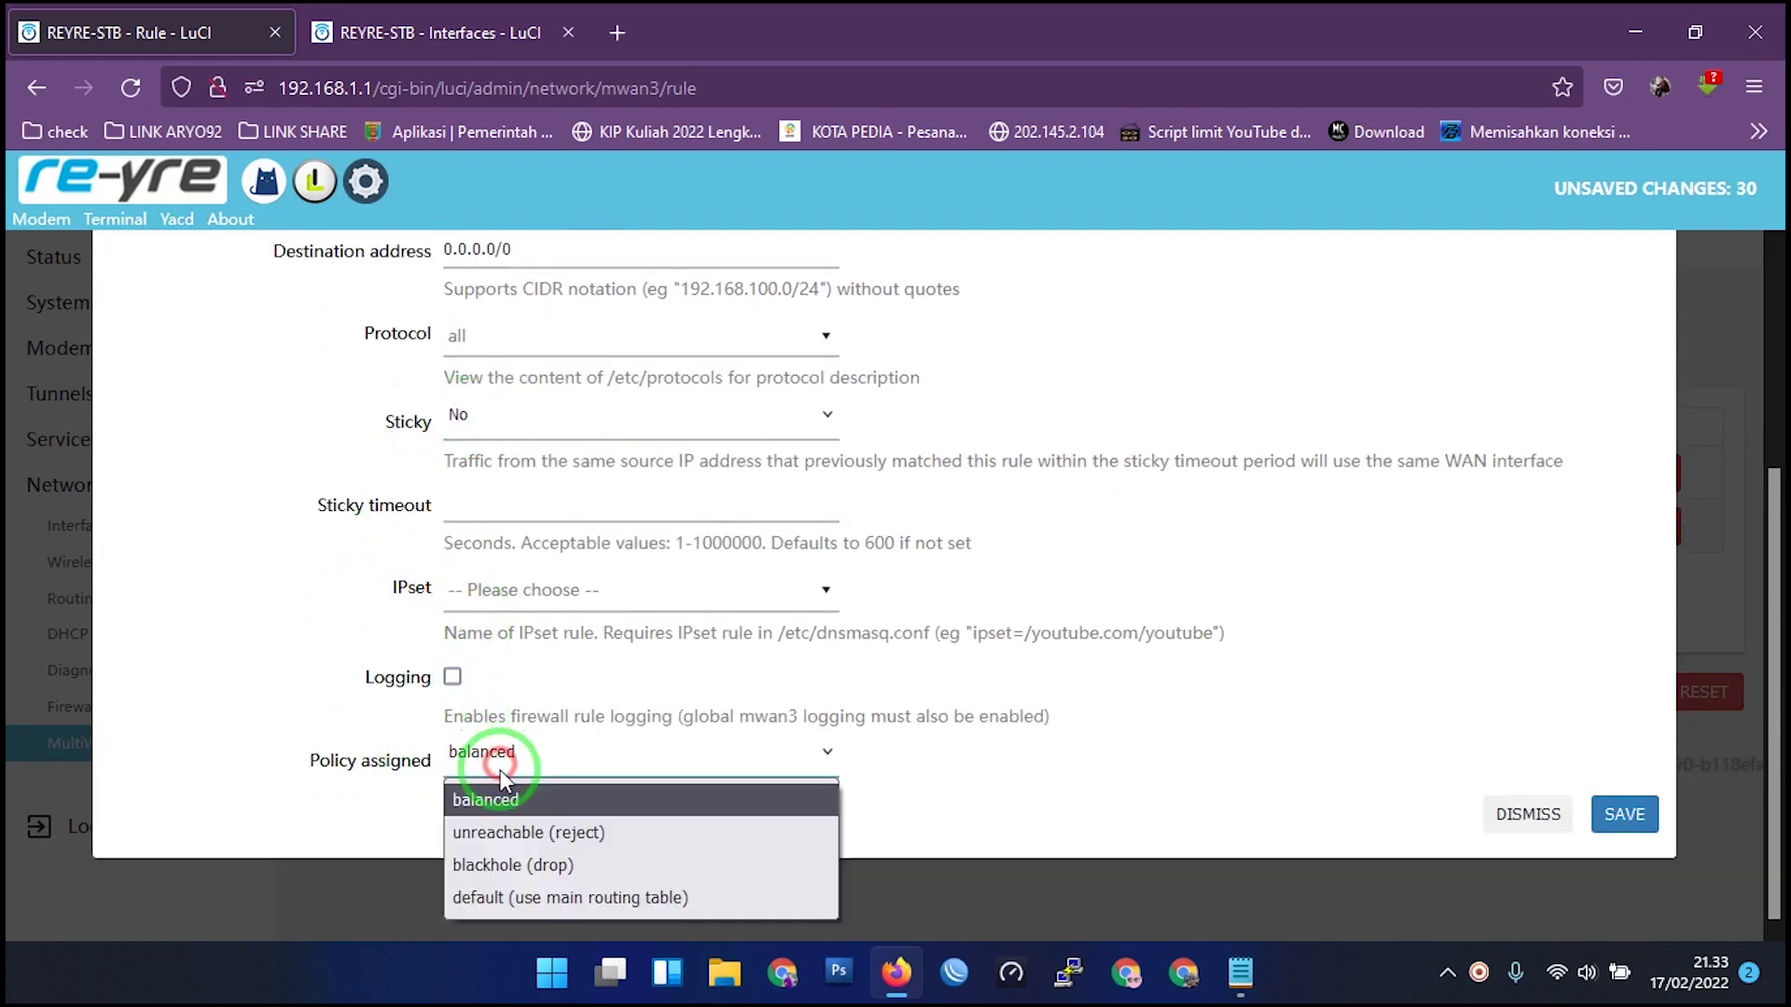
click(1624, 814)
click(1624, 814)
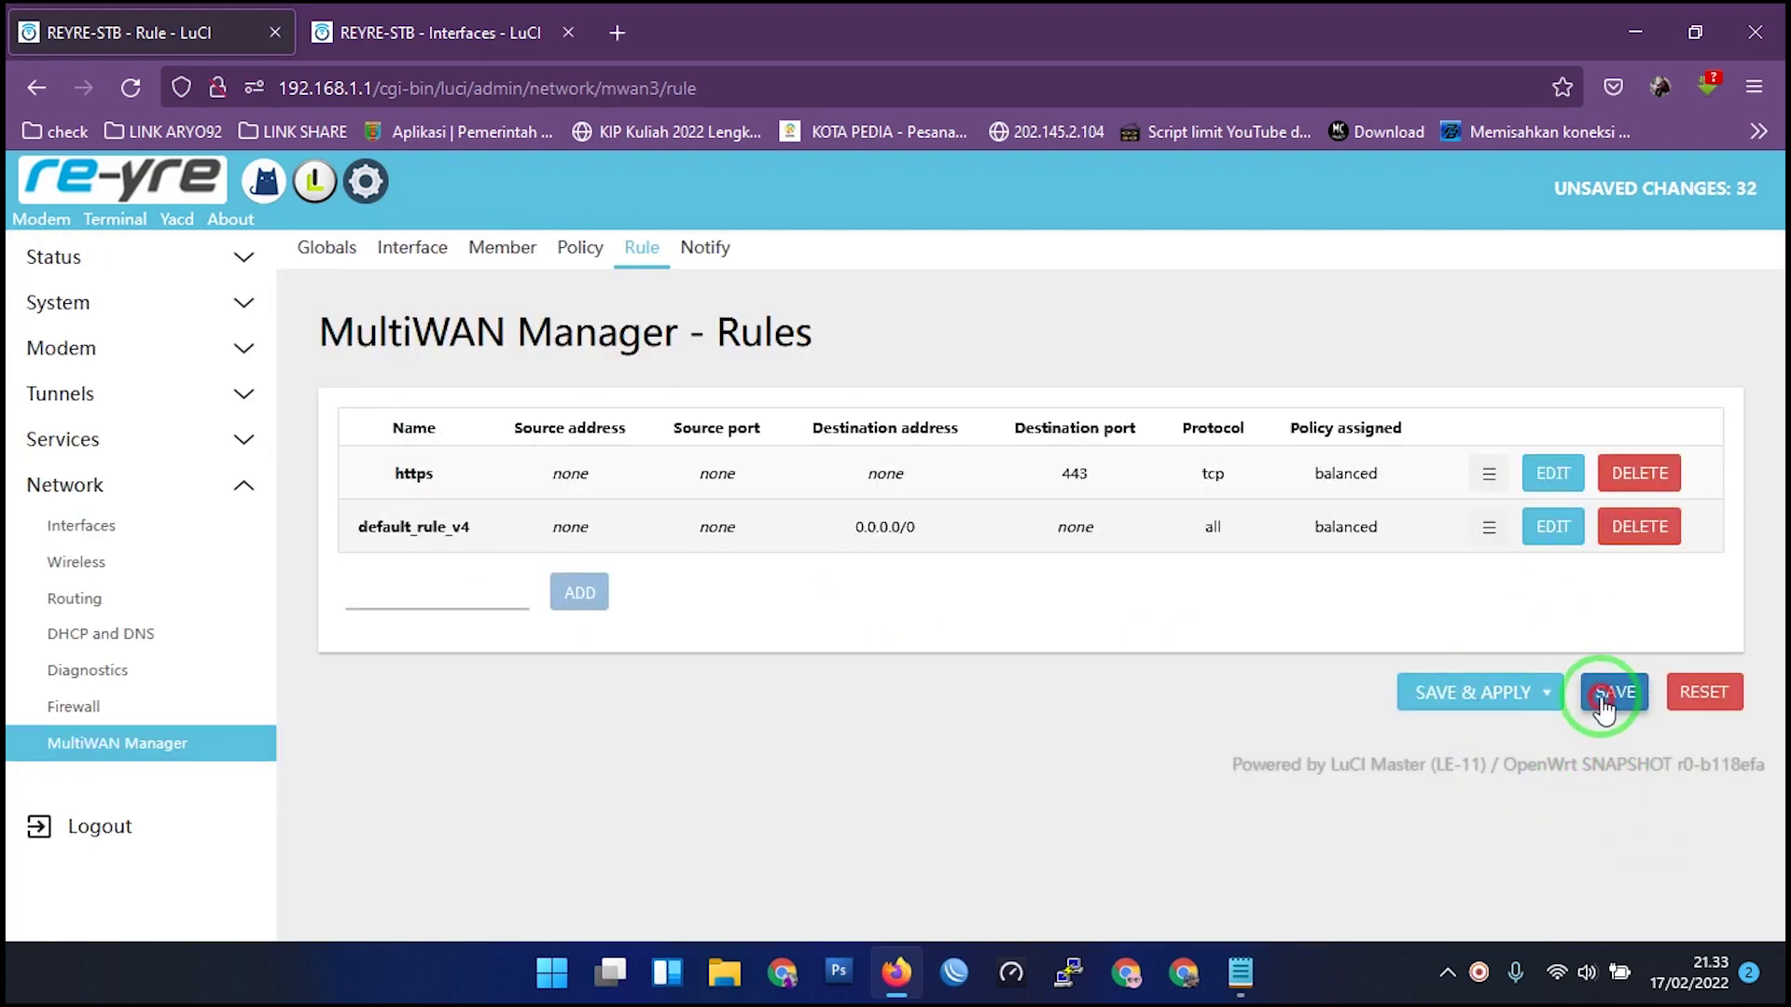
click(1446, 700)
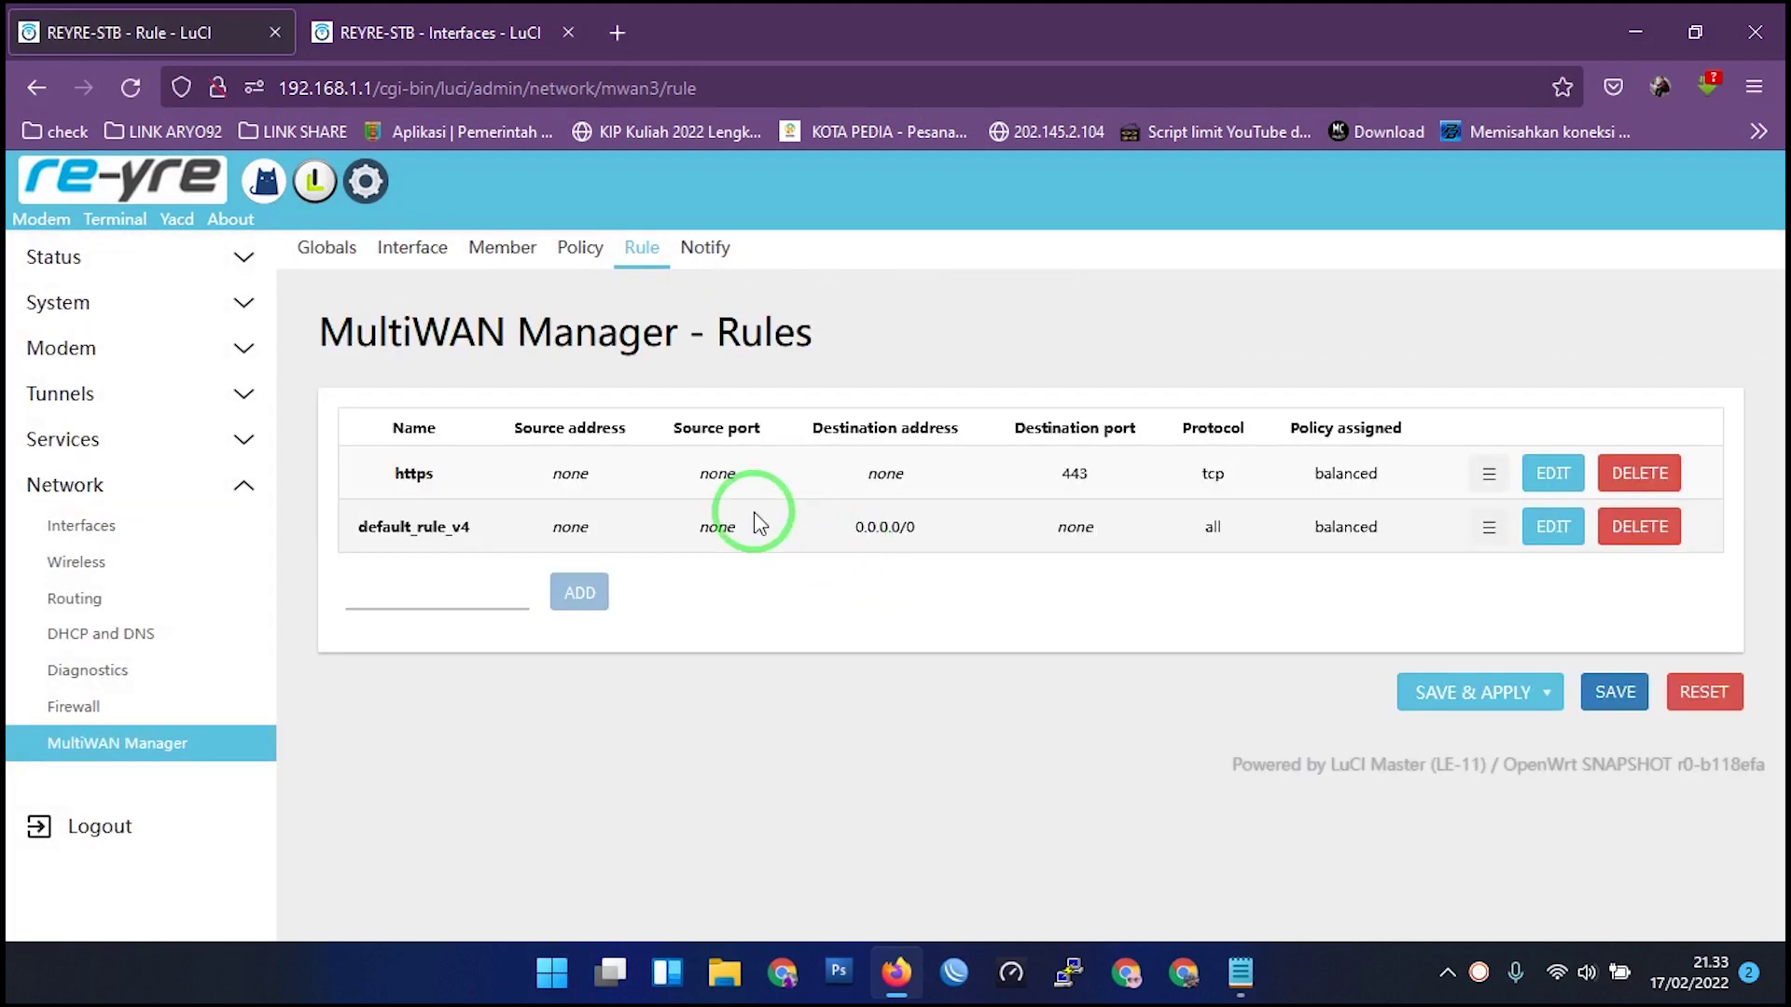
Open the MultiWAN Manager status overview in the second browser tab and check the wan and tethering interfaces' status.
click(466, 28)
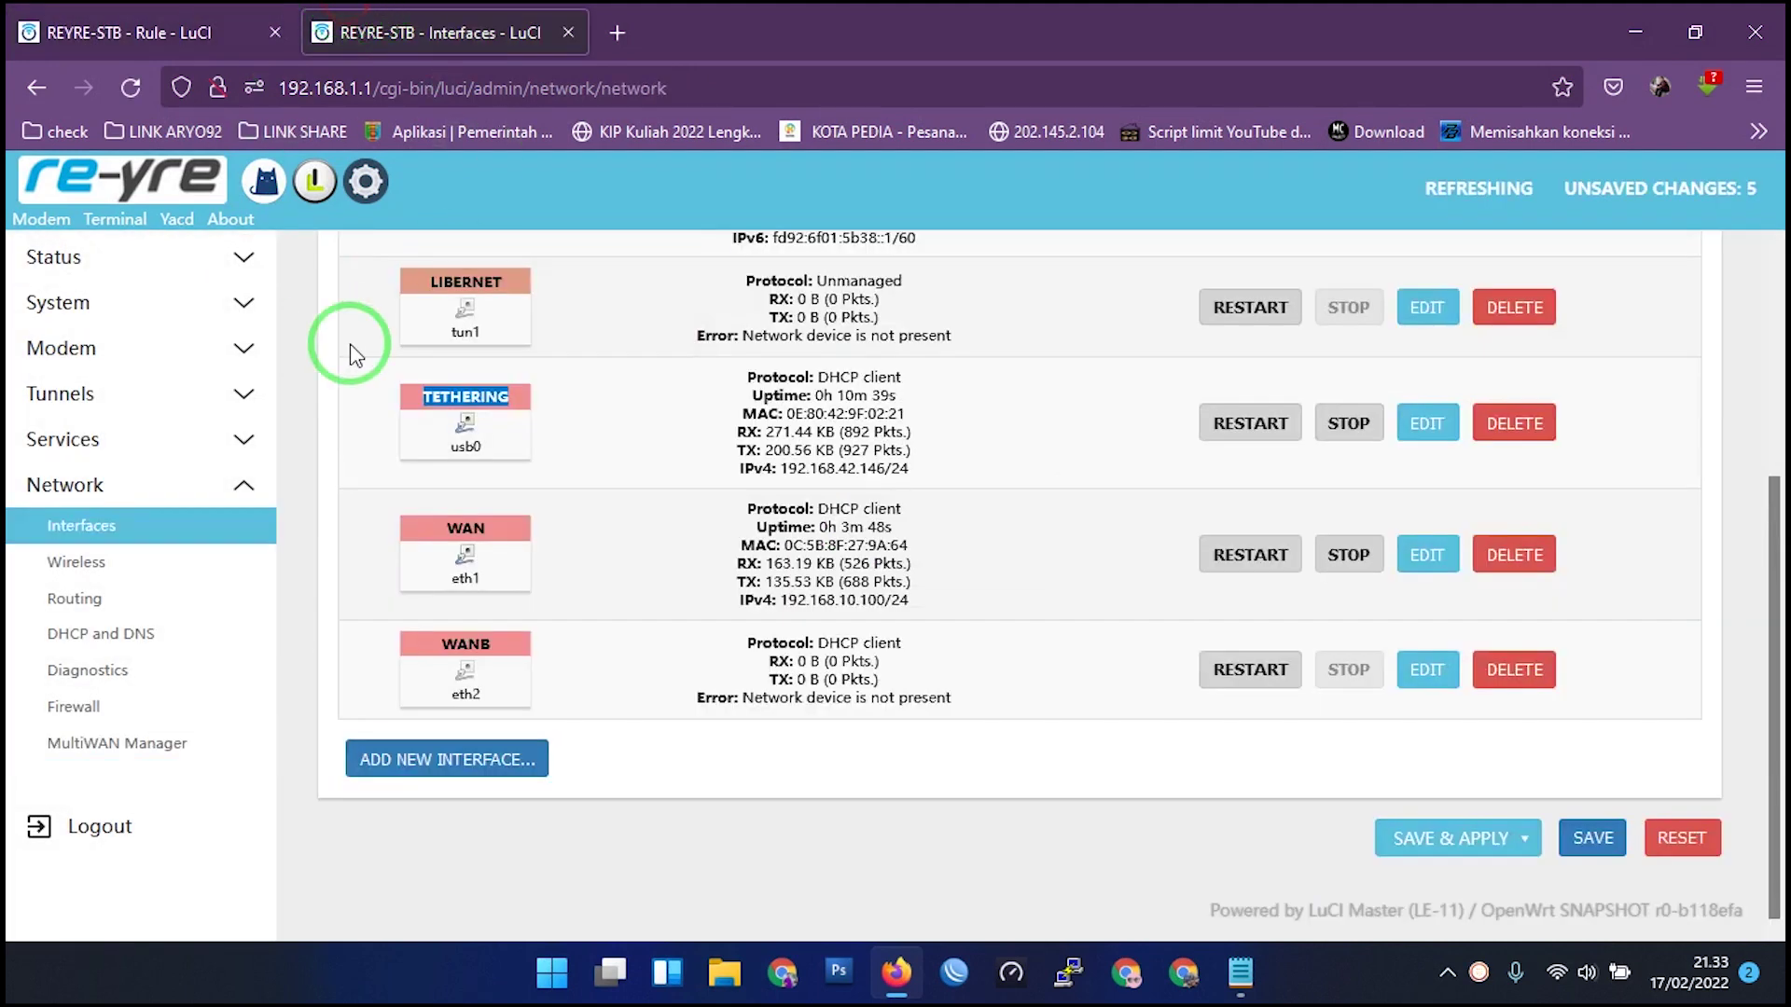
click(205, 261)
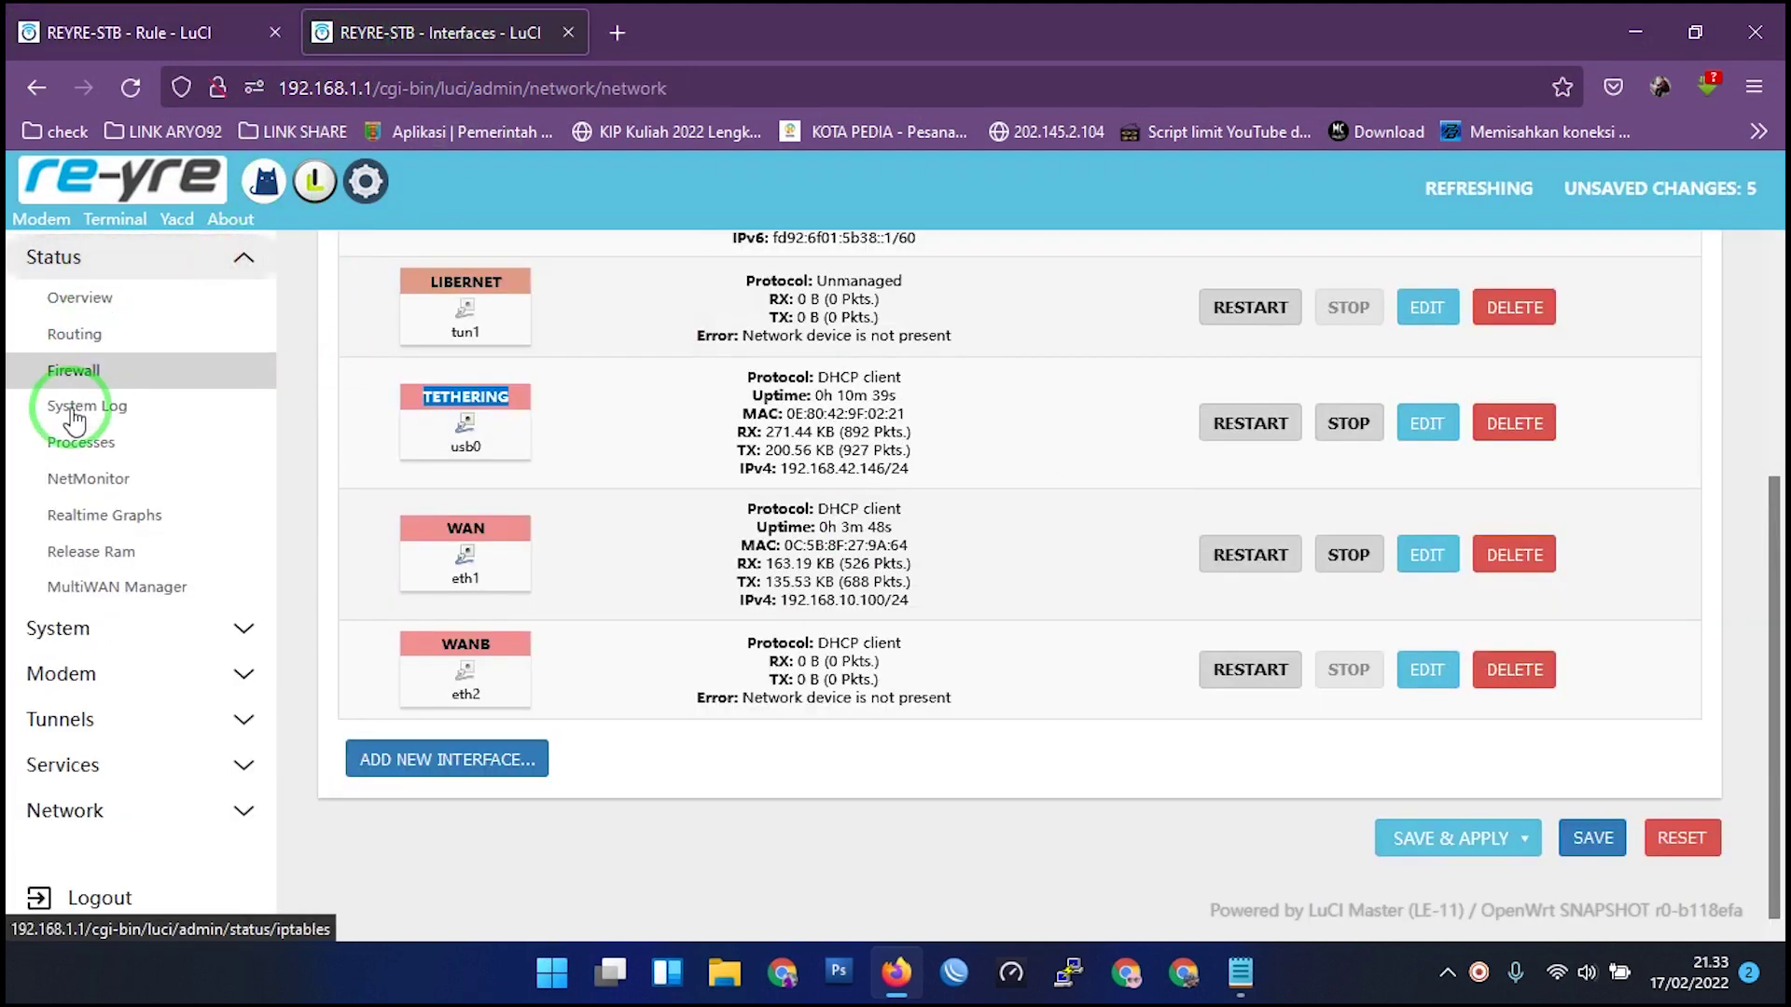
click(107, 593)
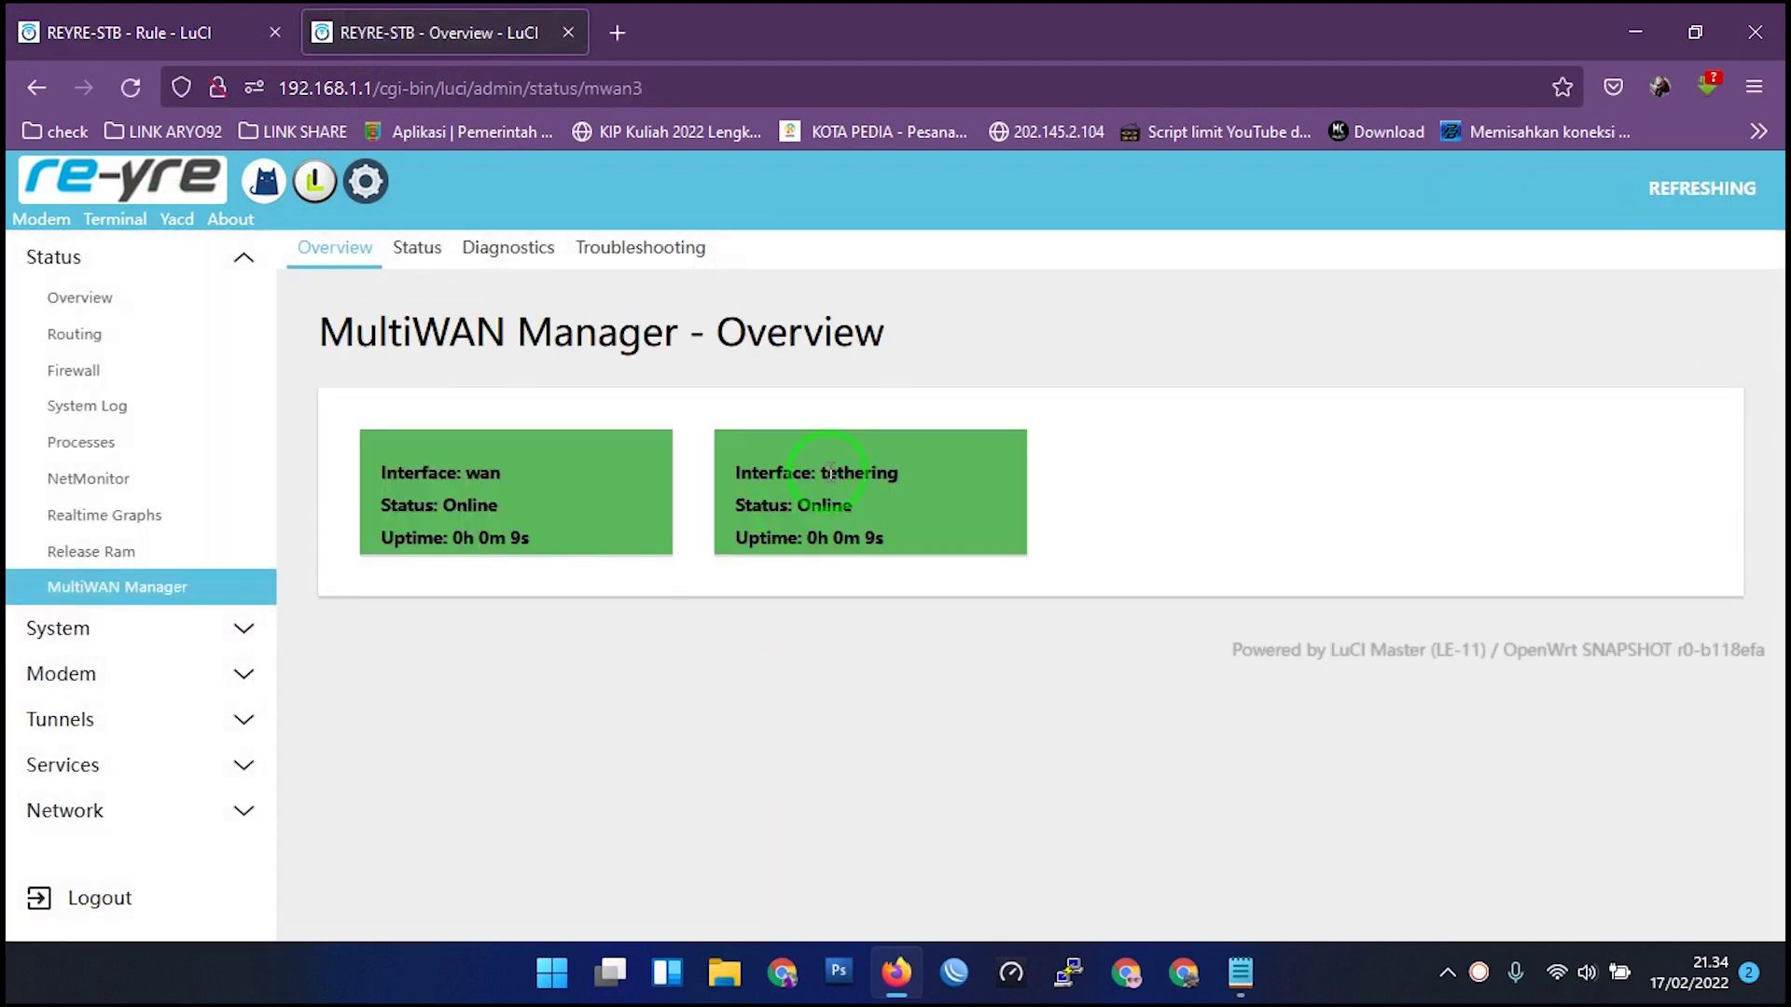
double_click(475, 473)
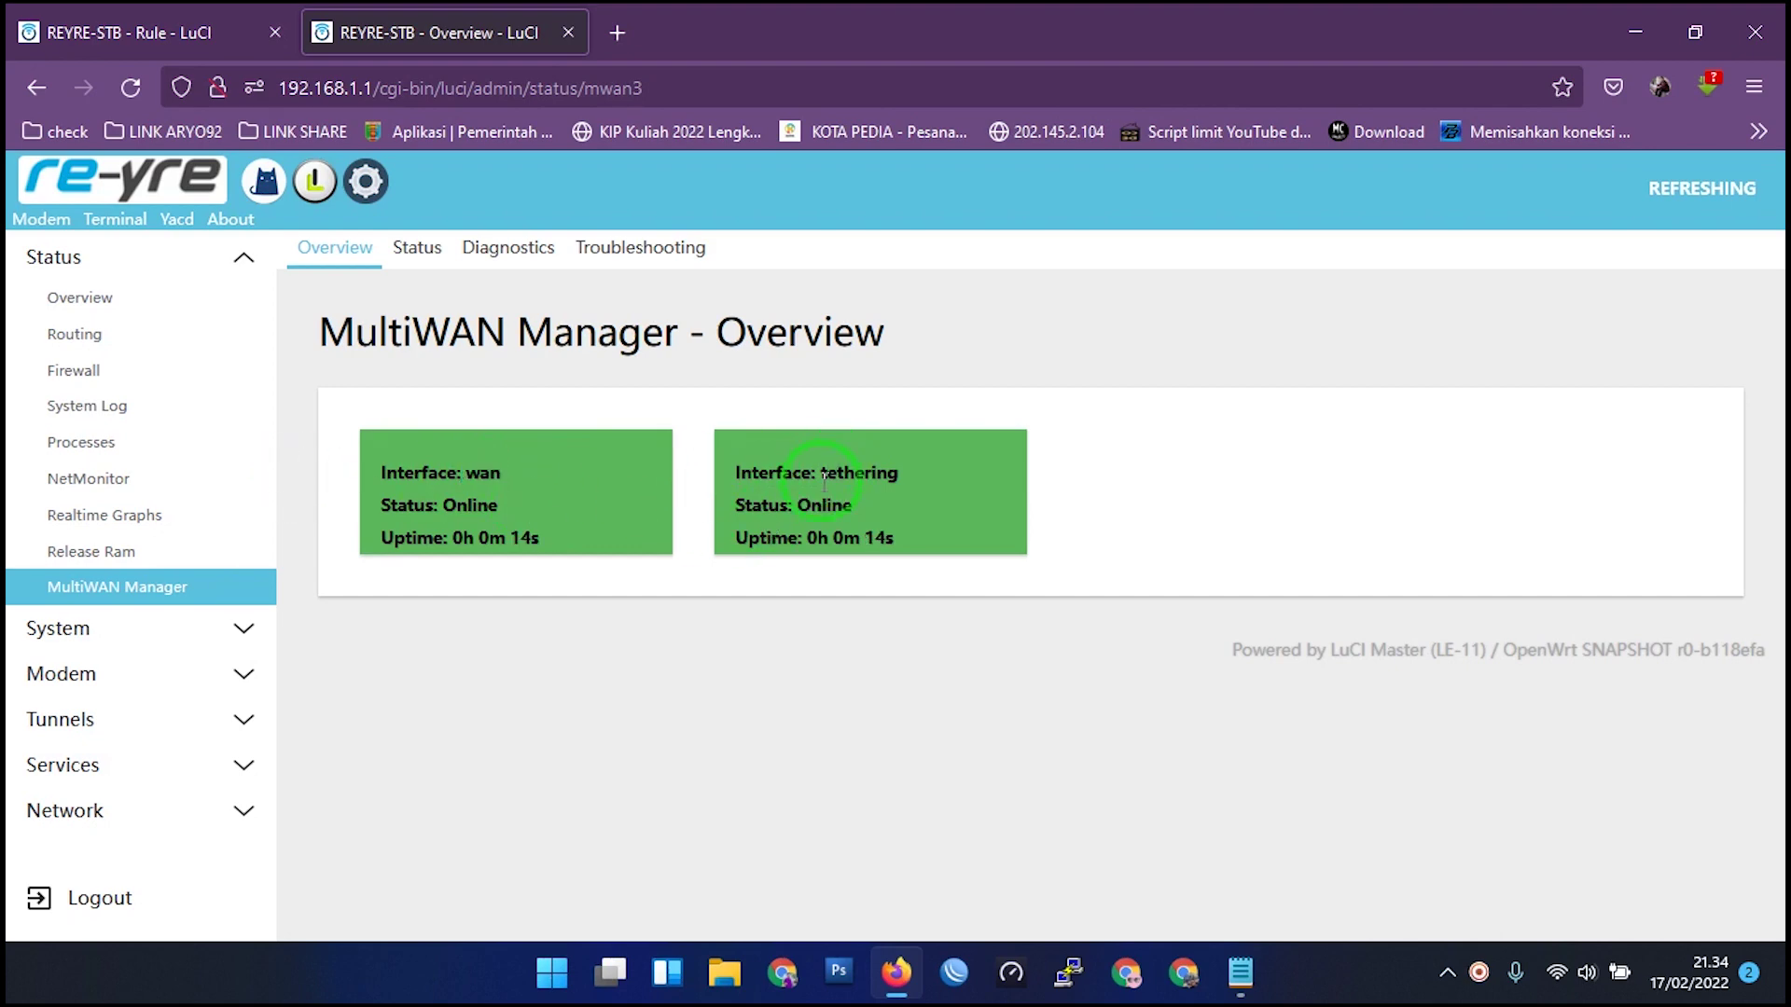
Test internet access with a web search for "dsdsd" in a new tab, and return to the MultiWAN Manager overview.
click(121, 33)
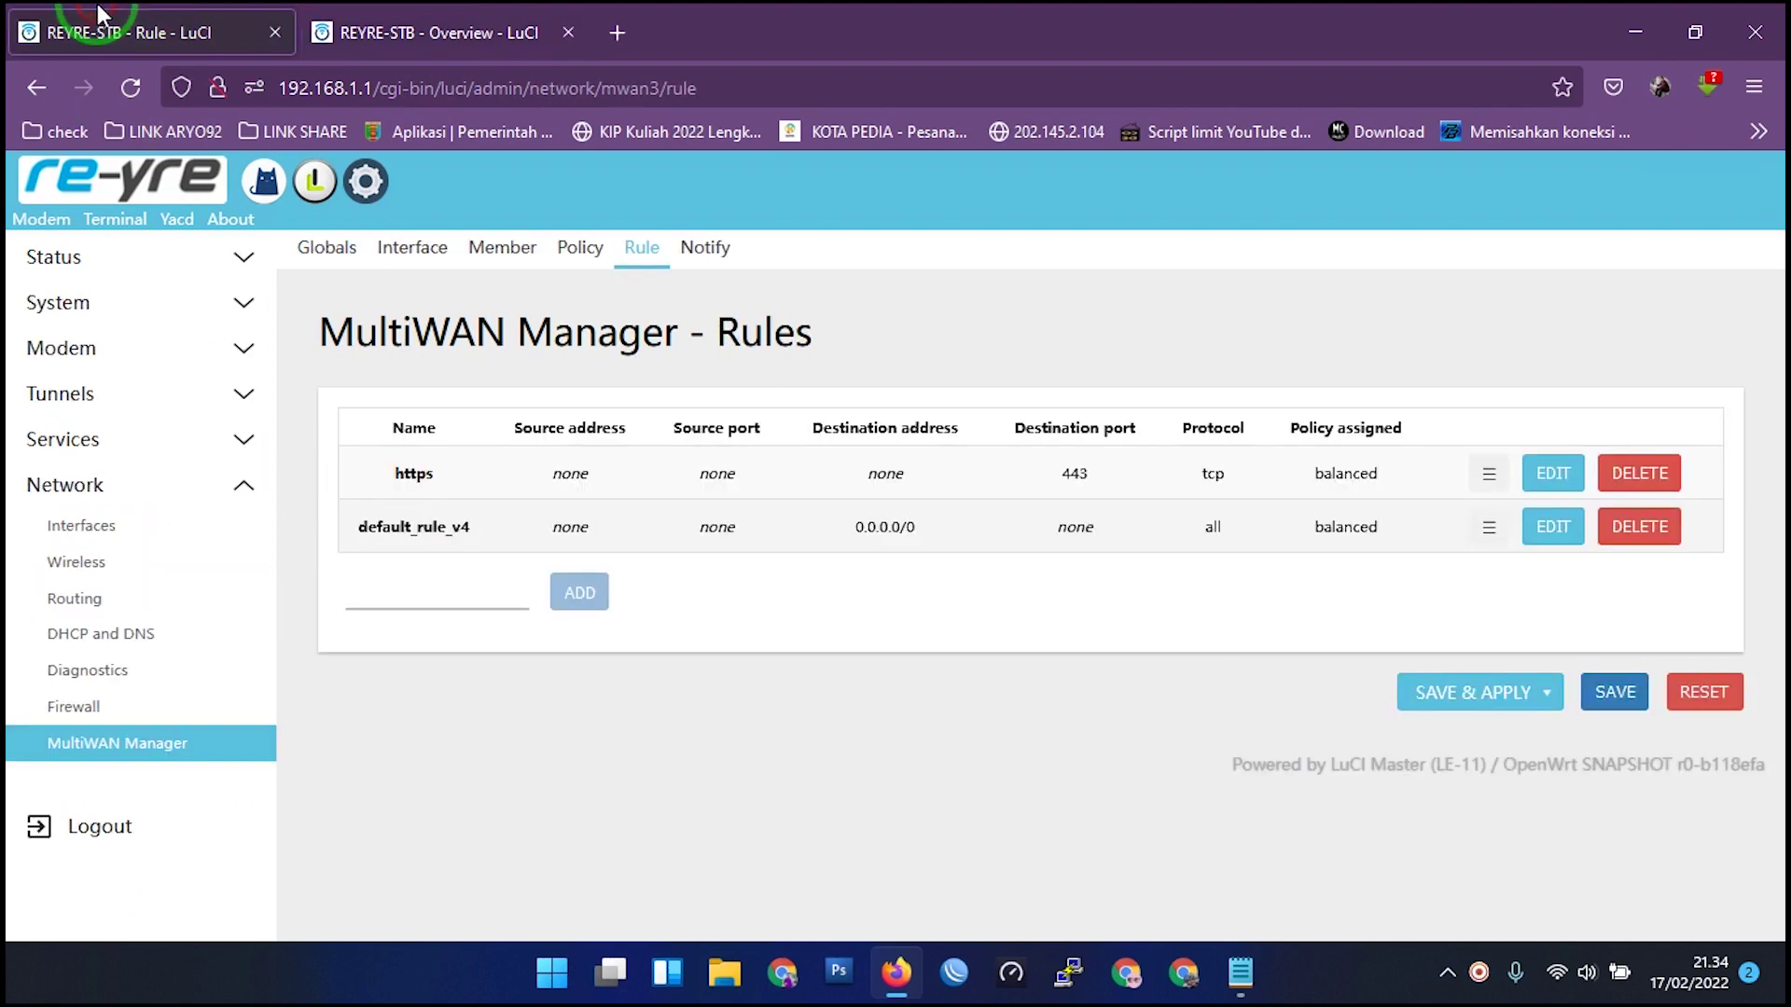
click(619, 33)
text(dsdsd)
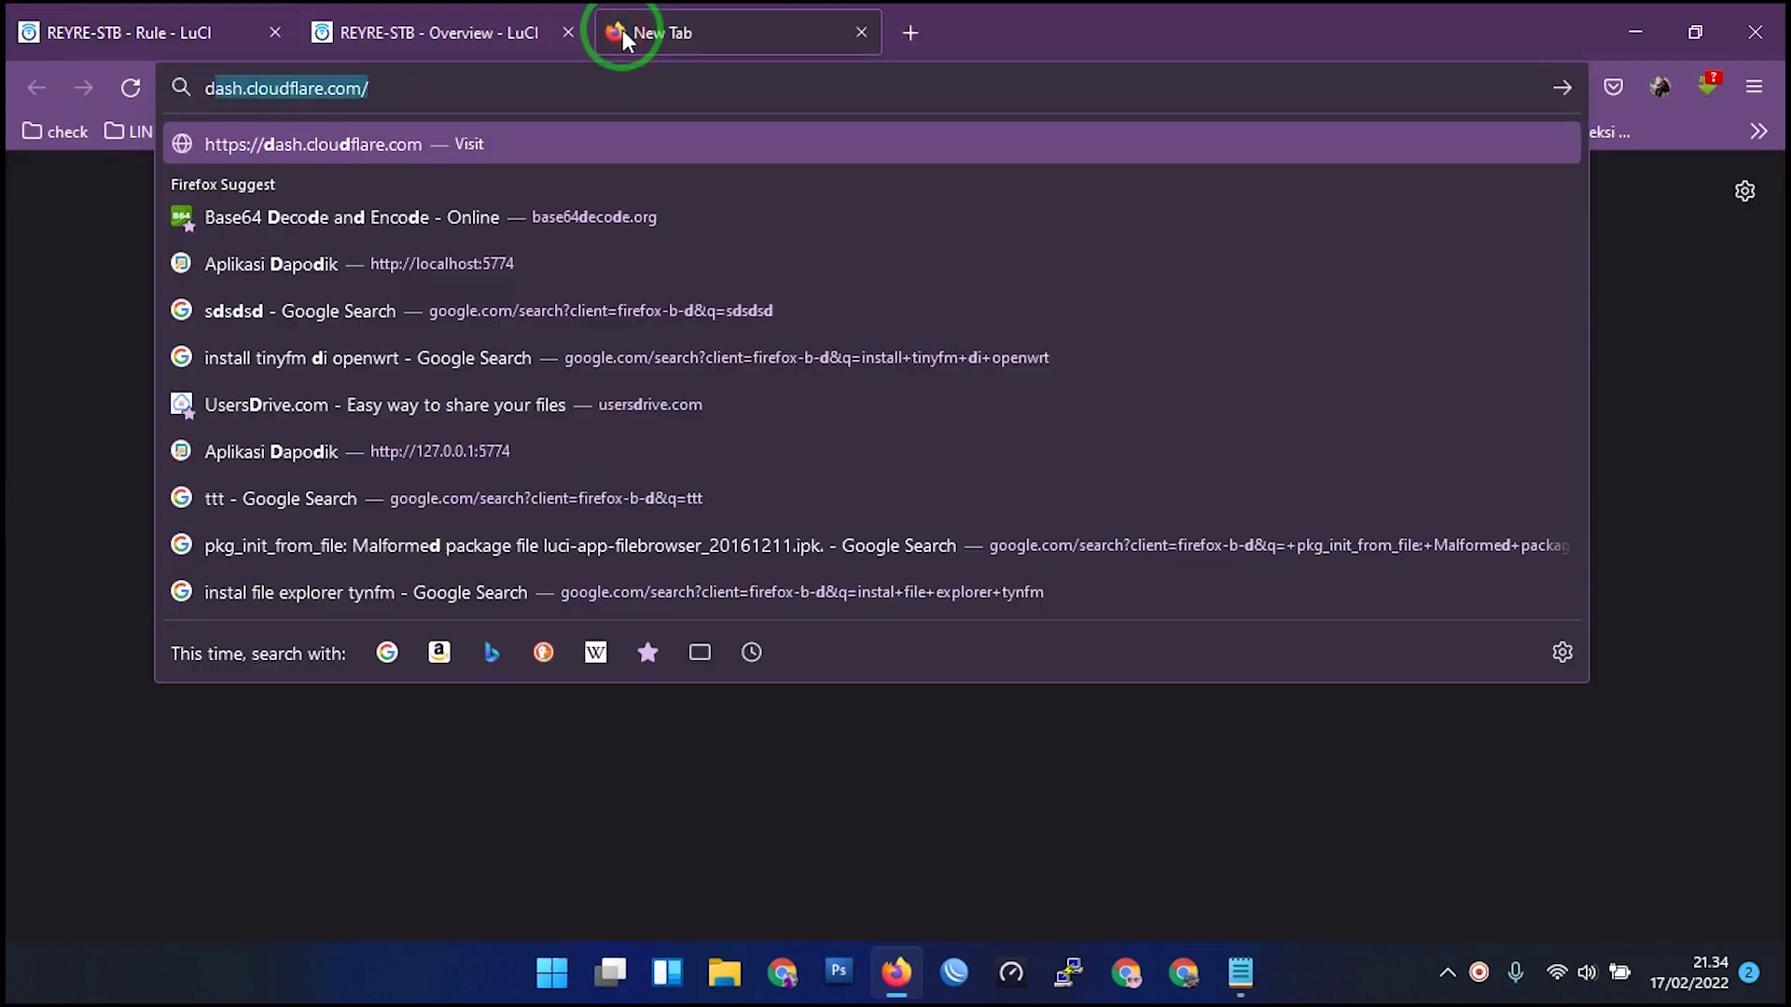
key(Return)
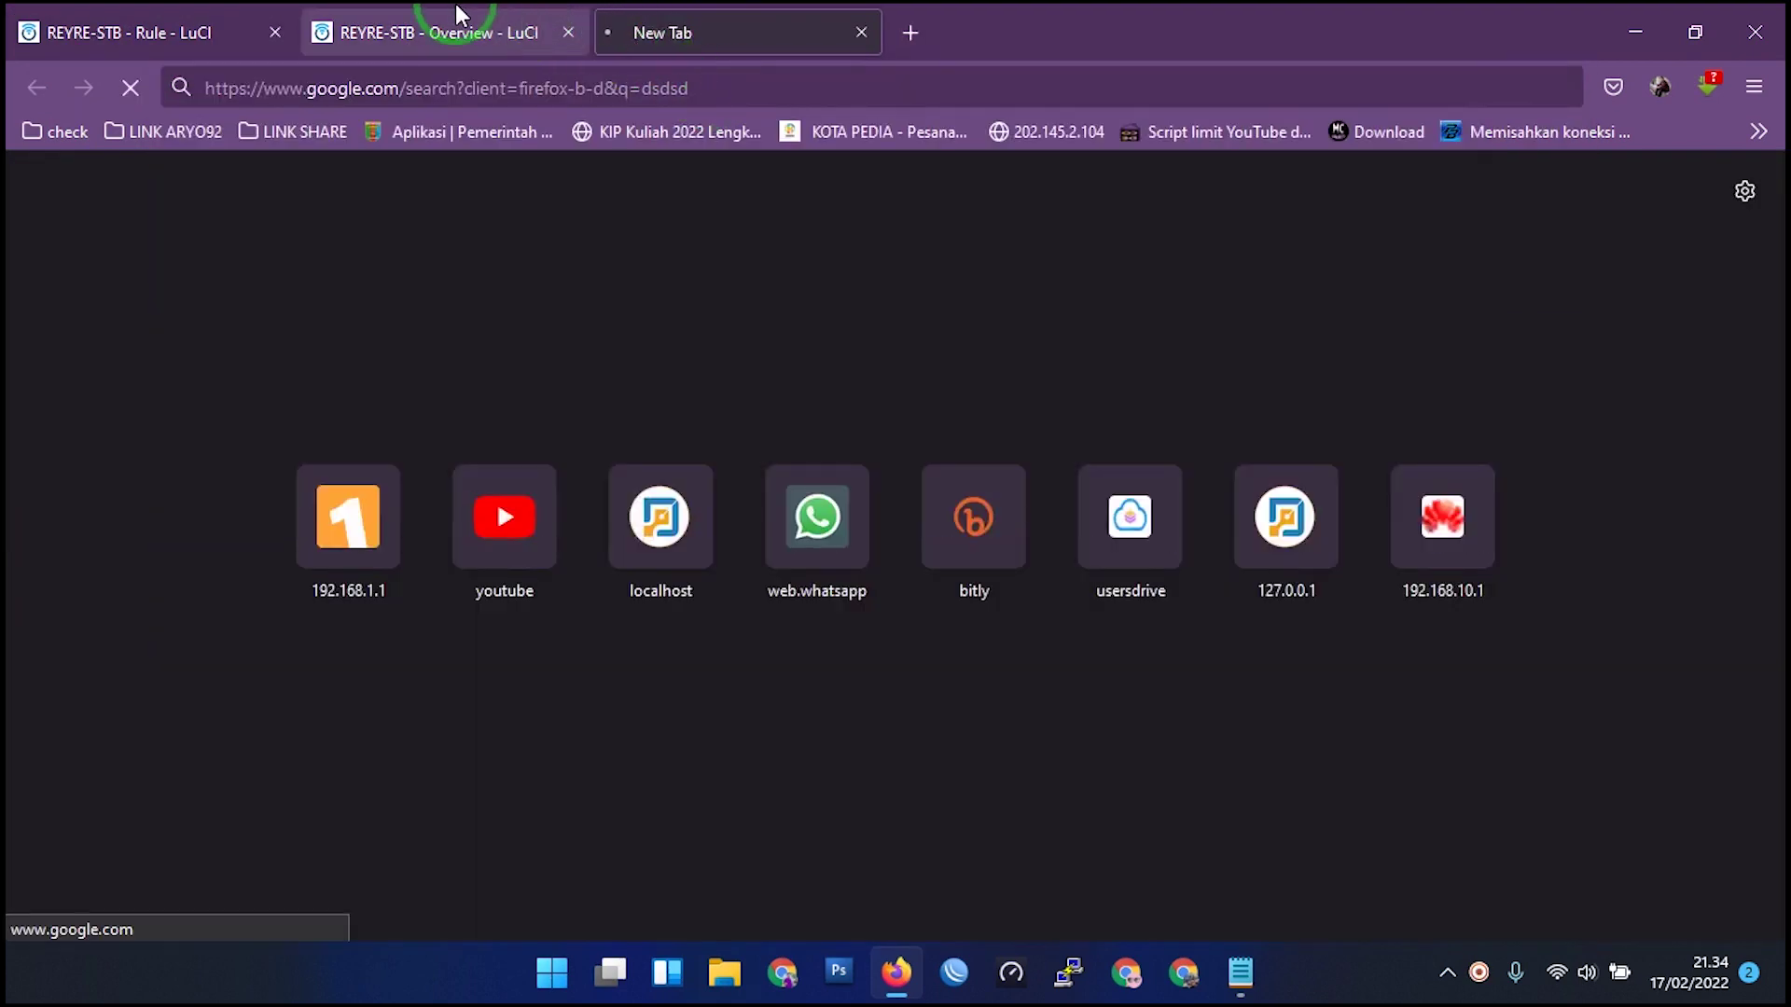
click(405, 14)
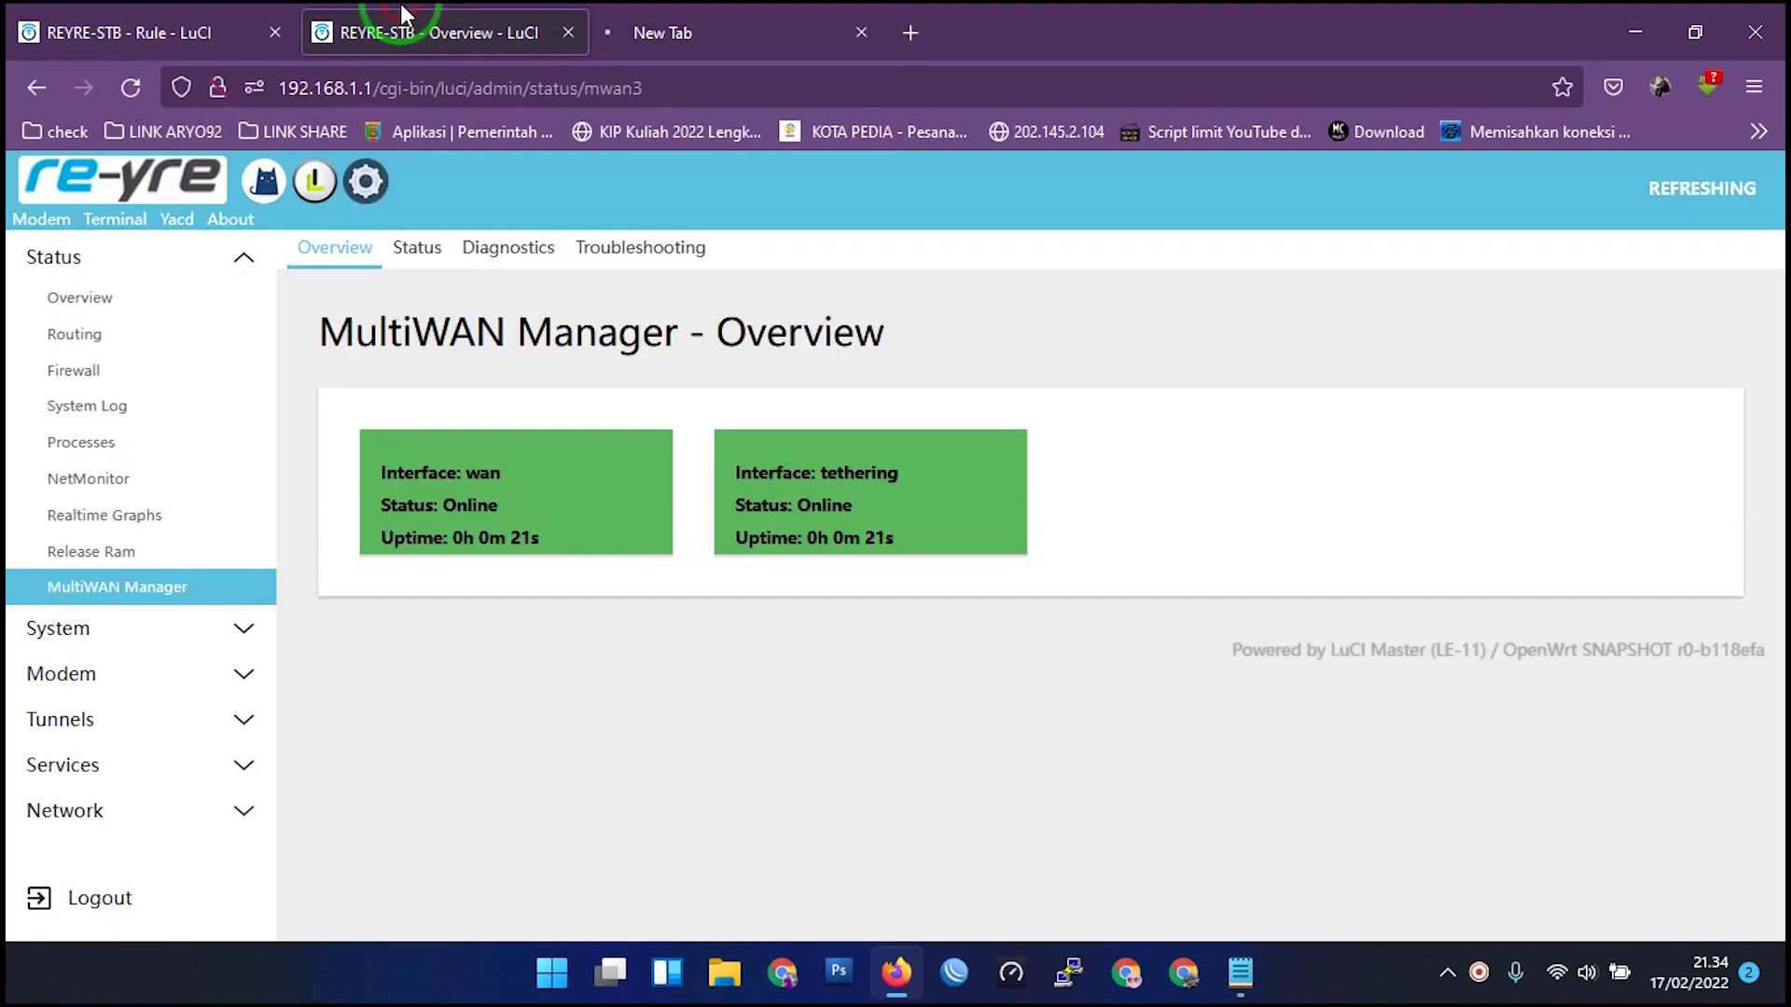
Switch to the yacd proxies page in Chrome, test the proxies' latency, and select sanggoro in the GLOBAL group.
right_click(262, 187)
click(262, 187)
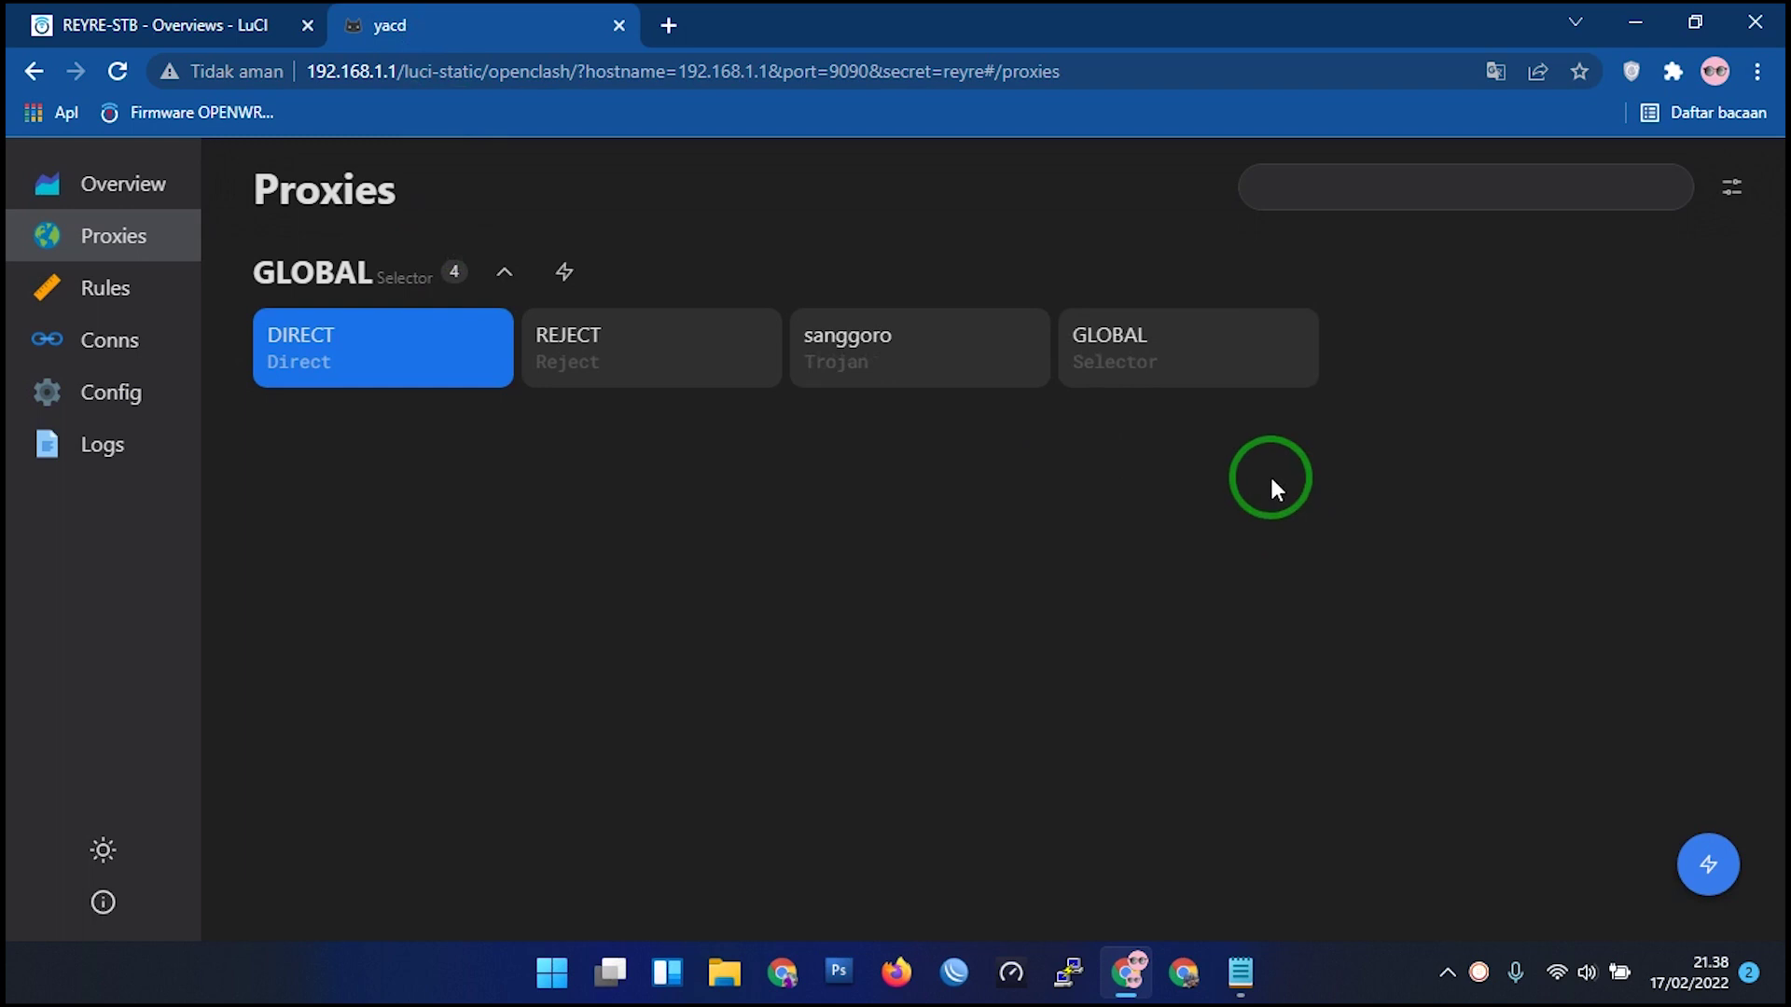
click(509, 271)
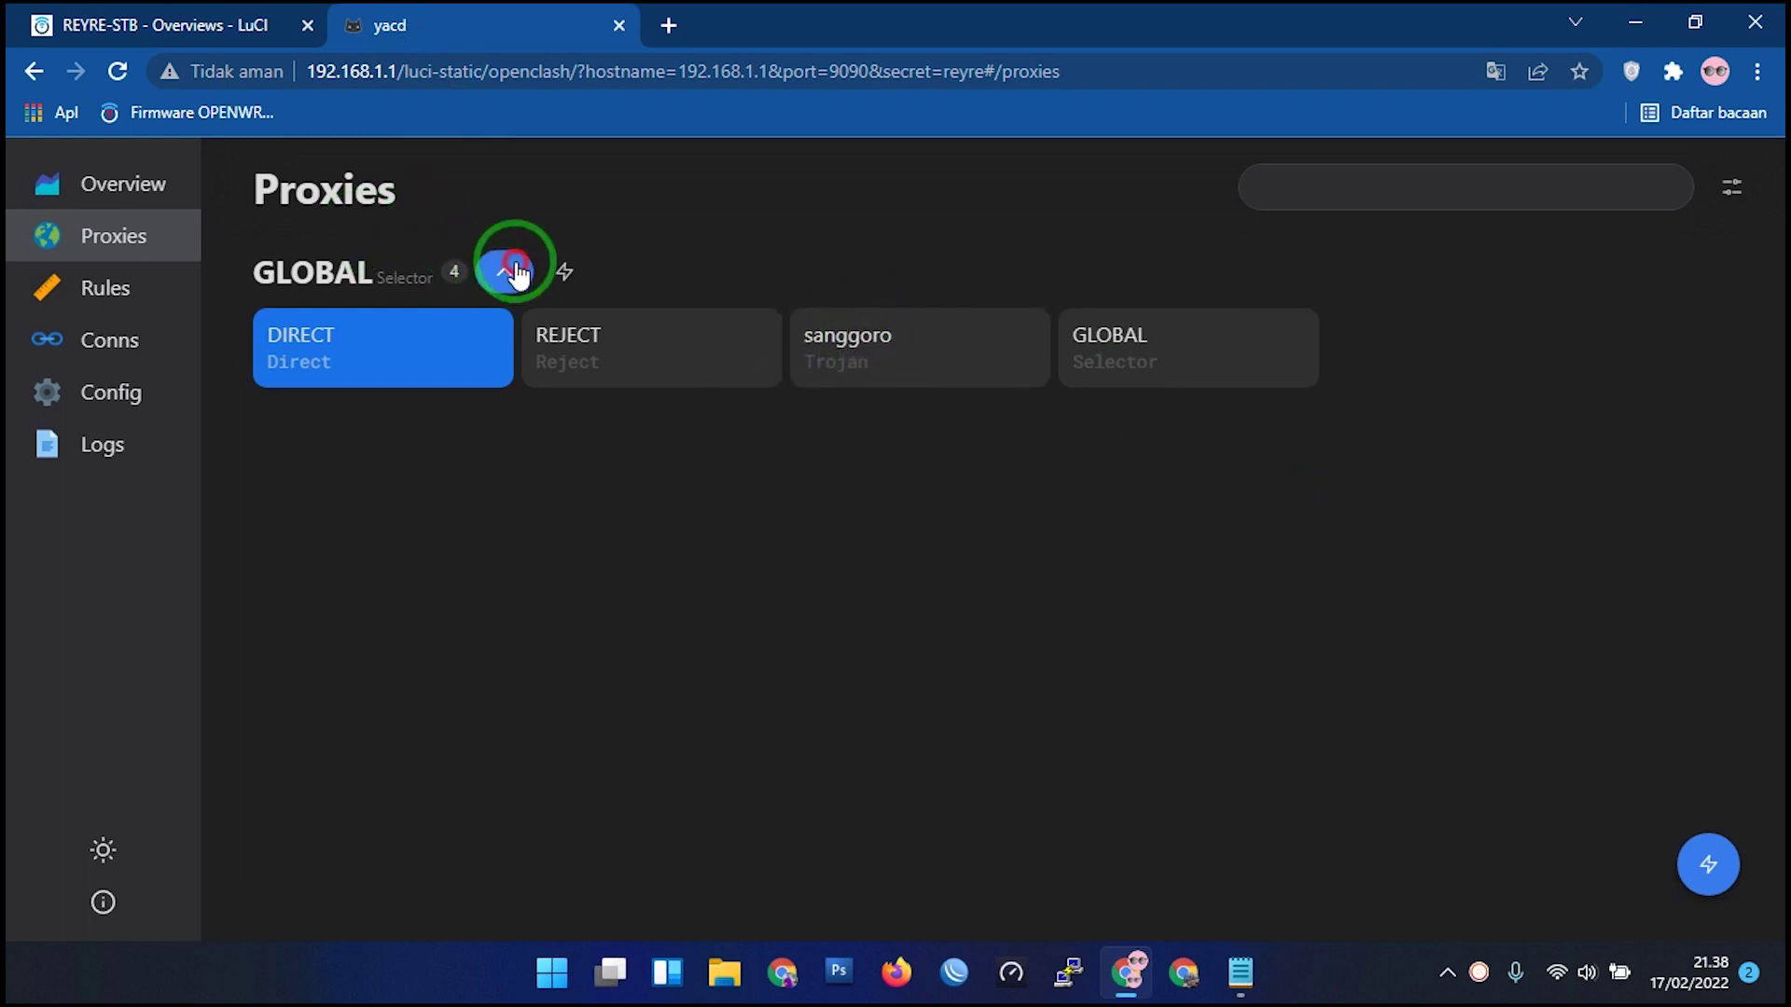
click(1715, 862)
click(508, 275)
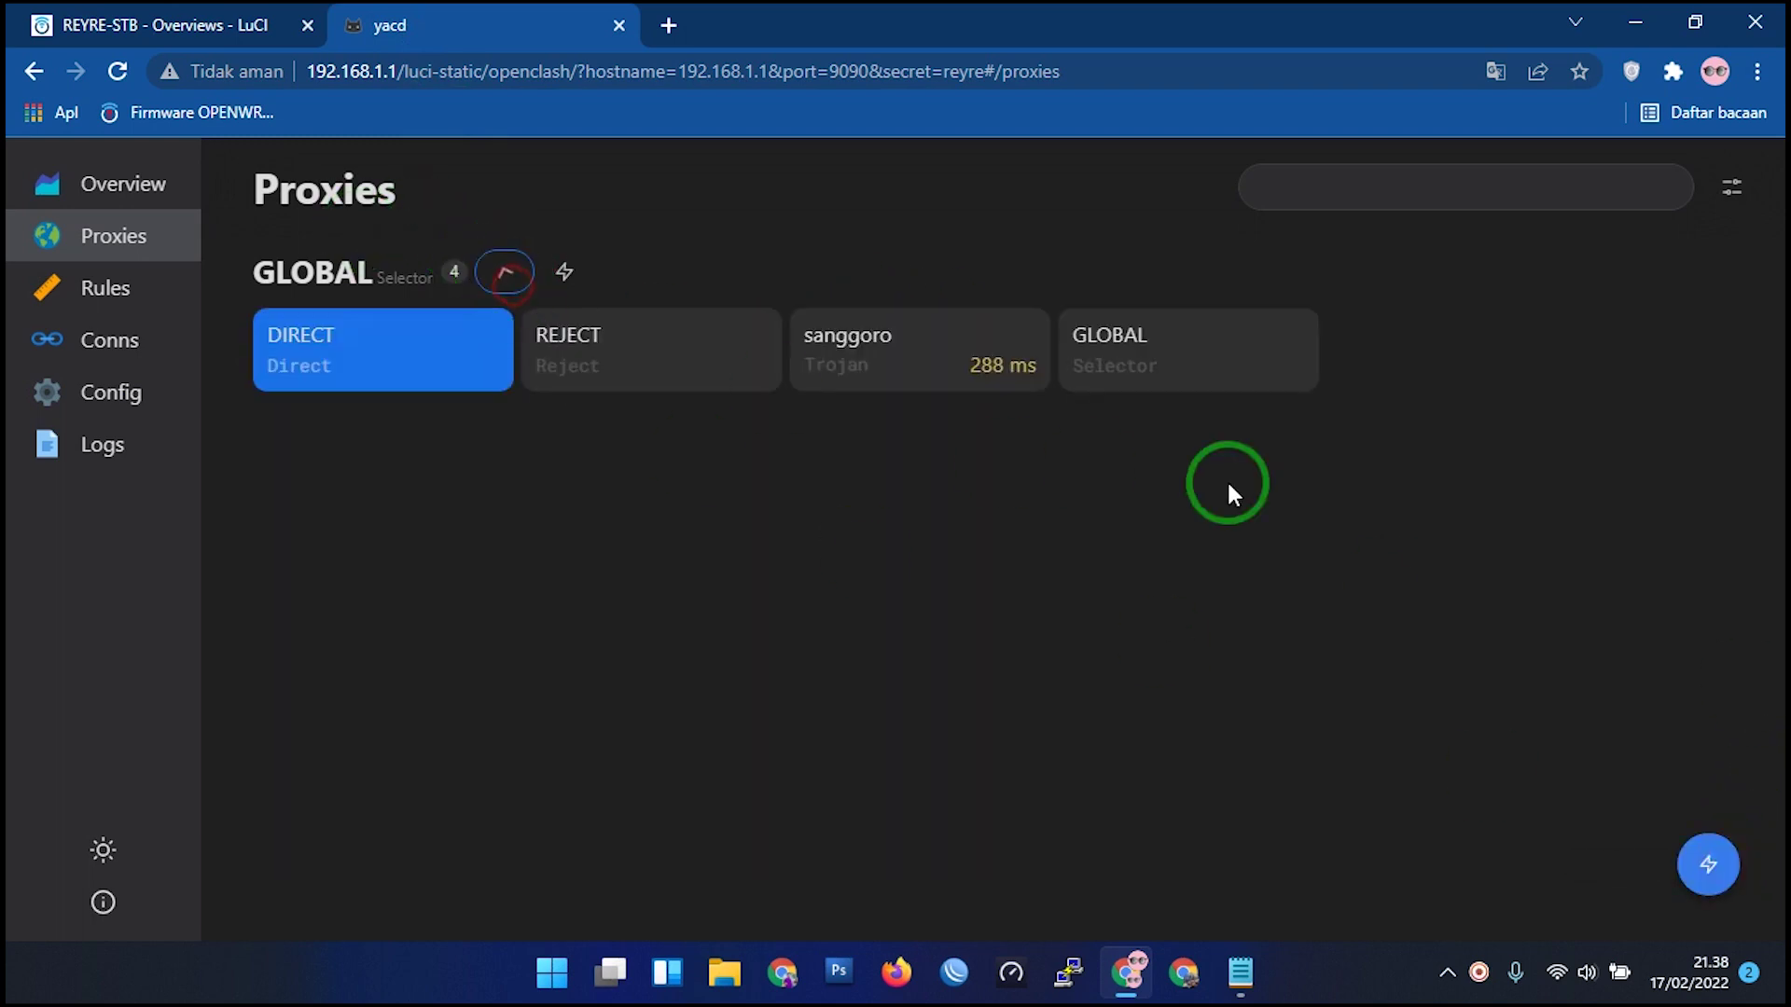
click(927, 364)
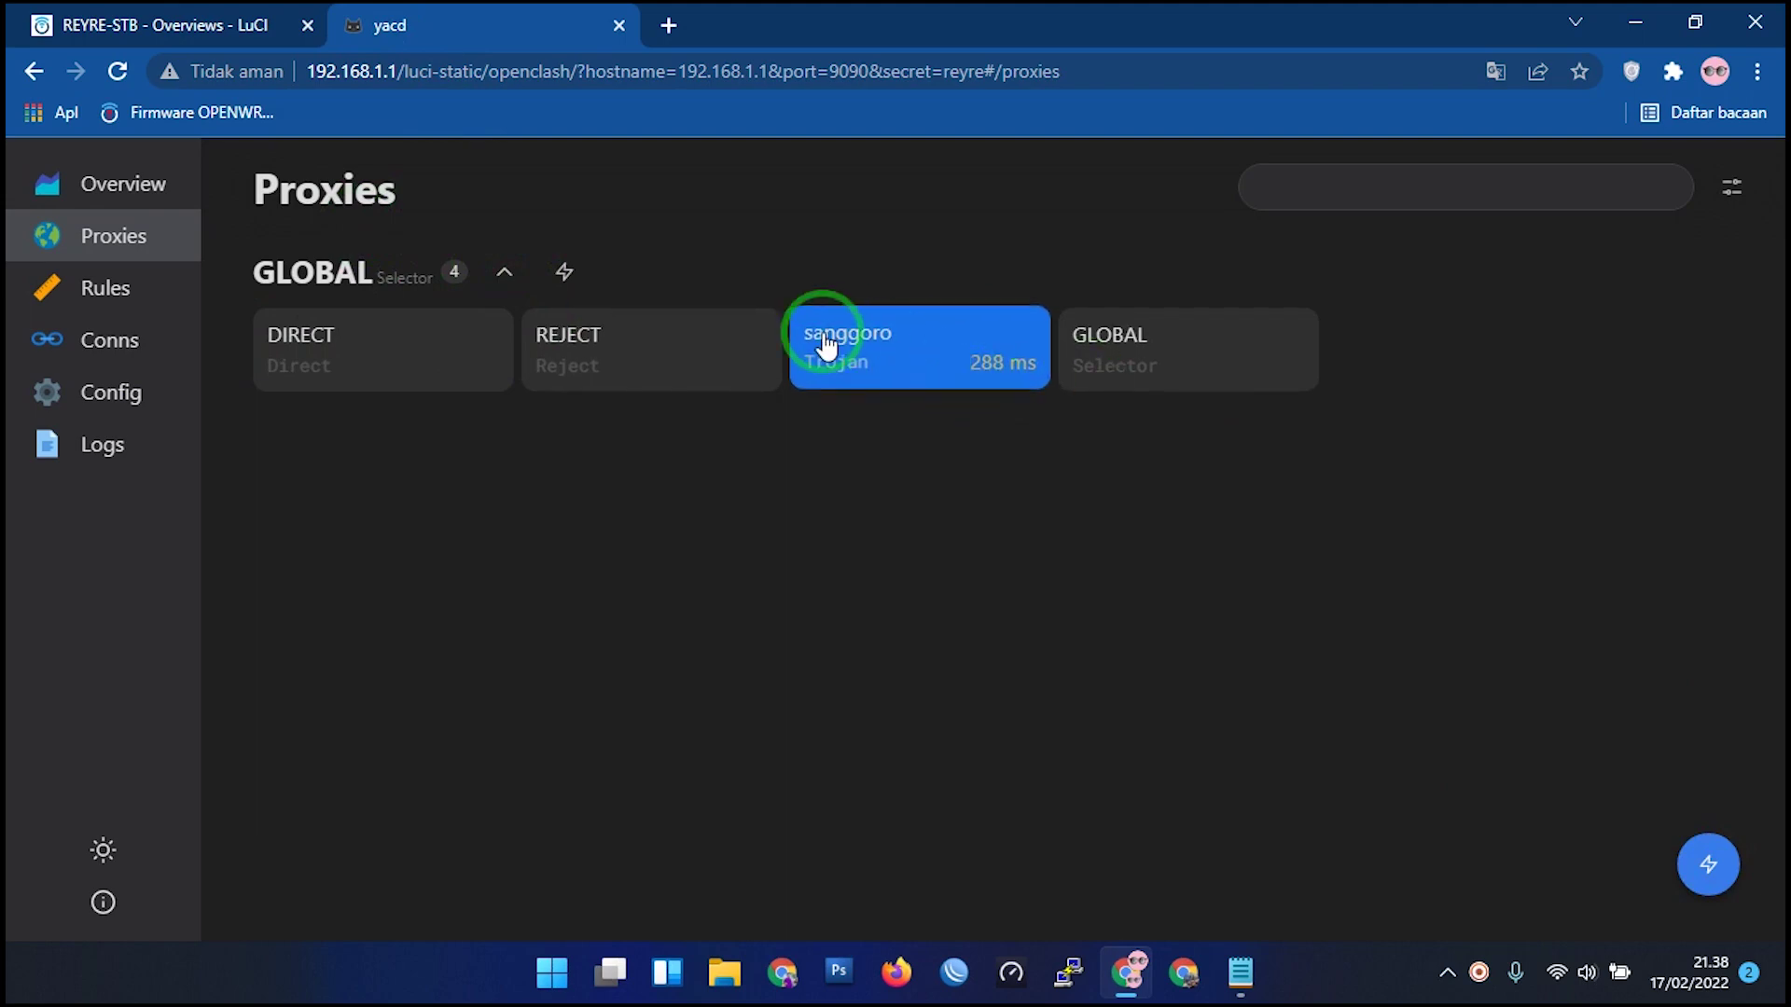
Check the proxied connection with a web search for "dsdsd" in a new tab, and launch Speedtest.
click(196, 25)
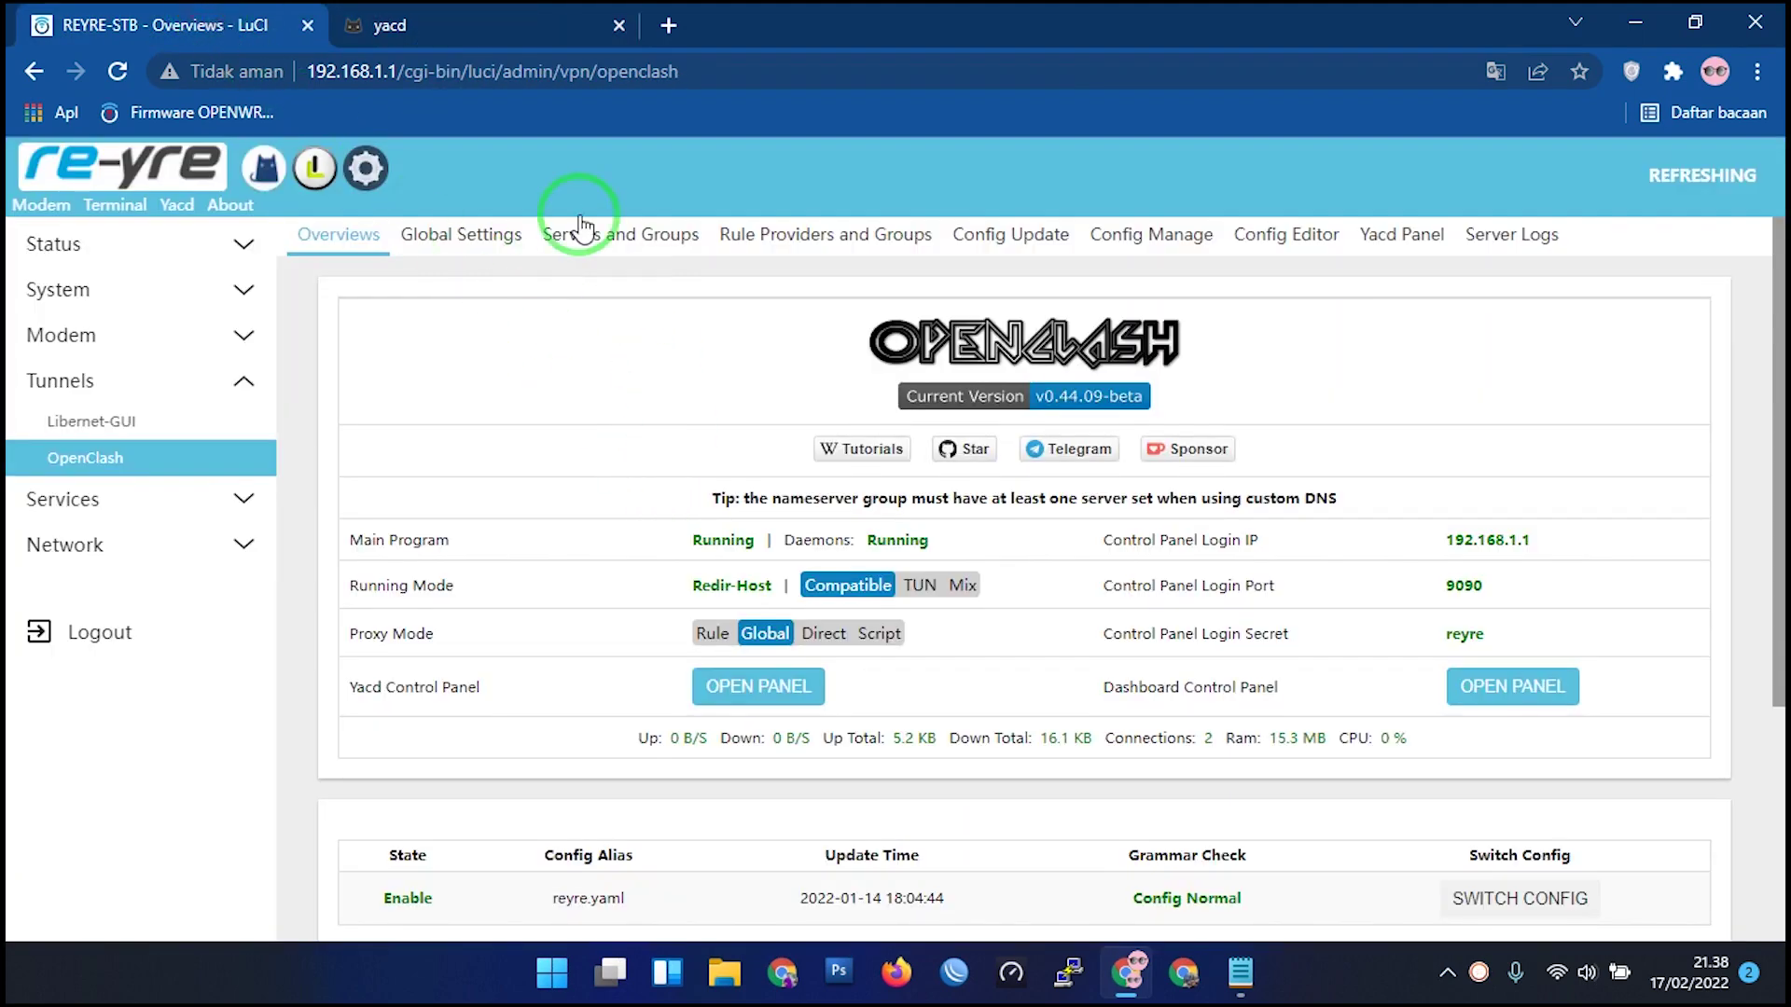
click(669, 25)
text(dsdsd)
key(Return)
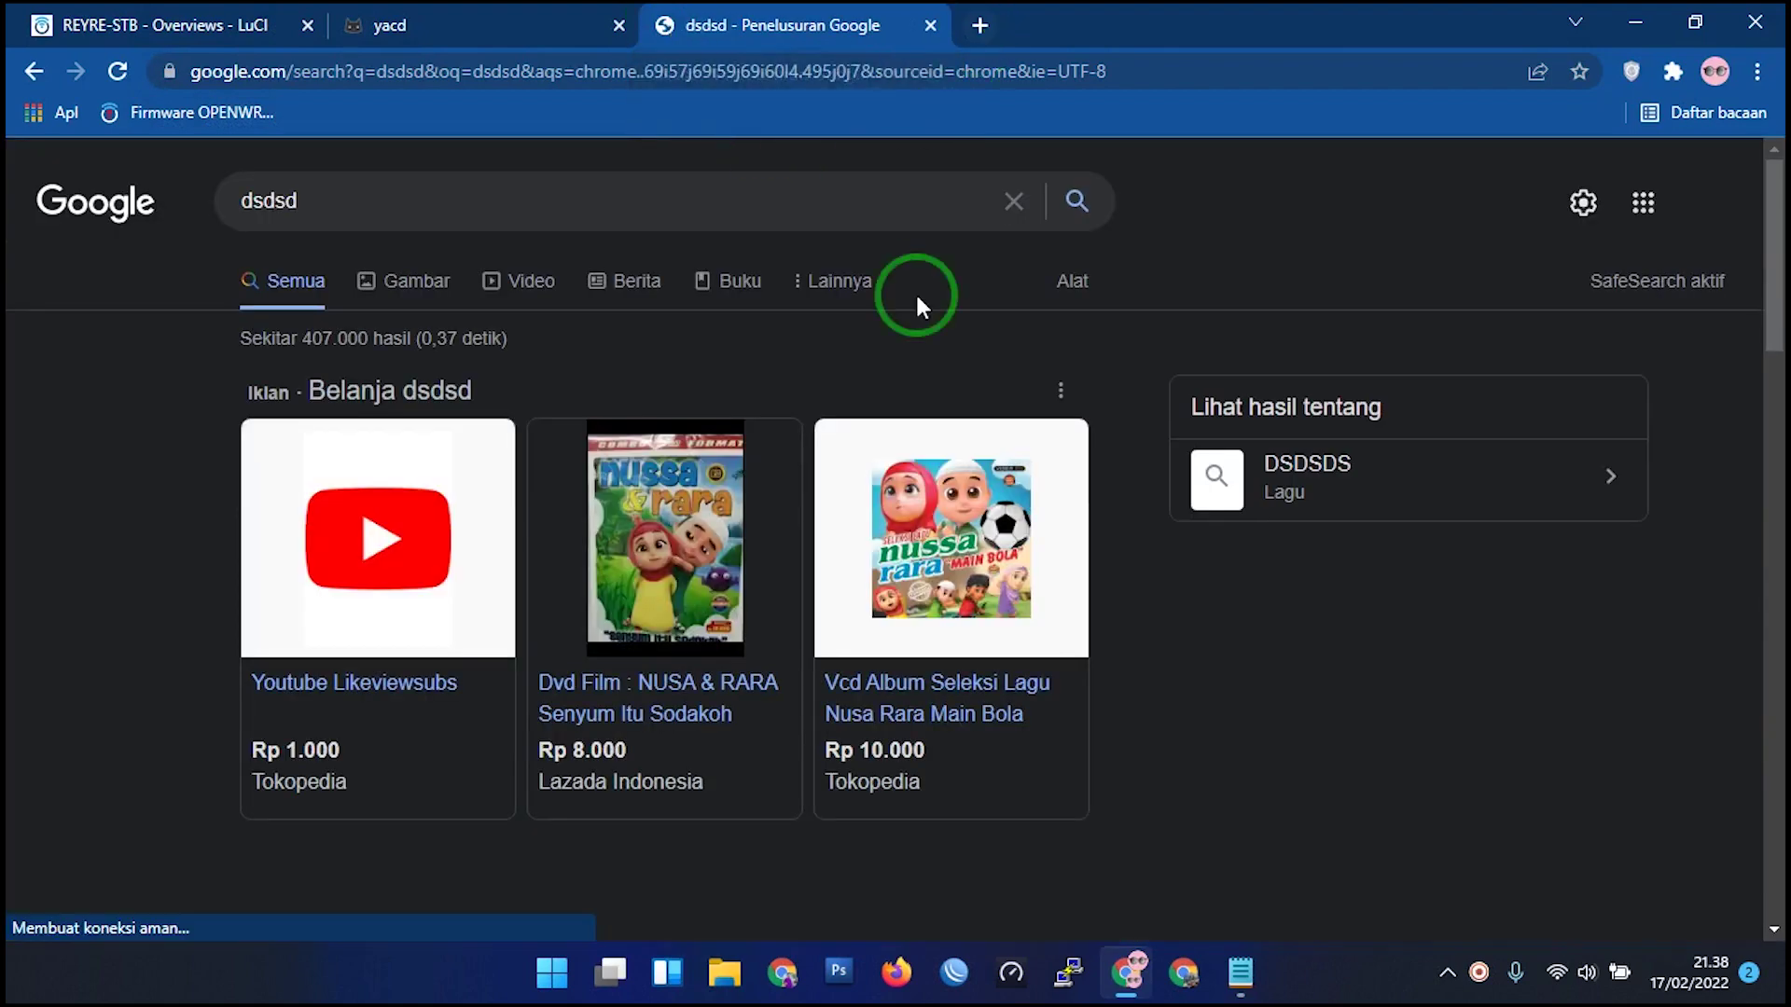
click(1010, 974)
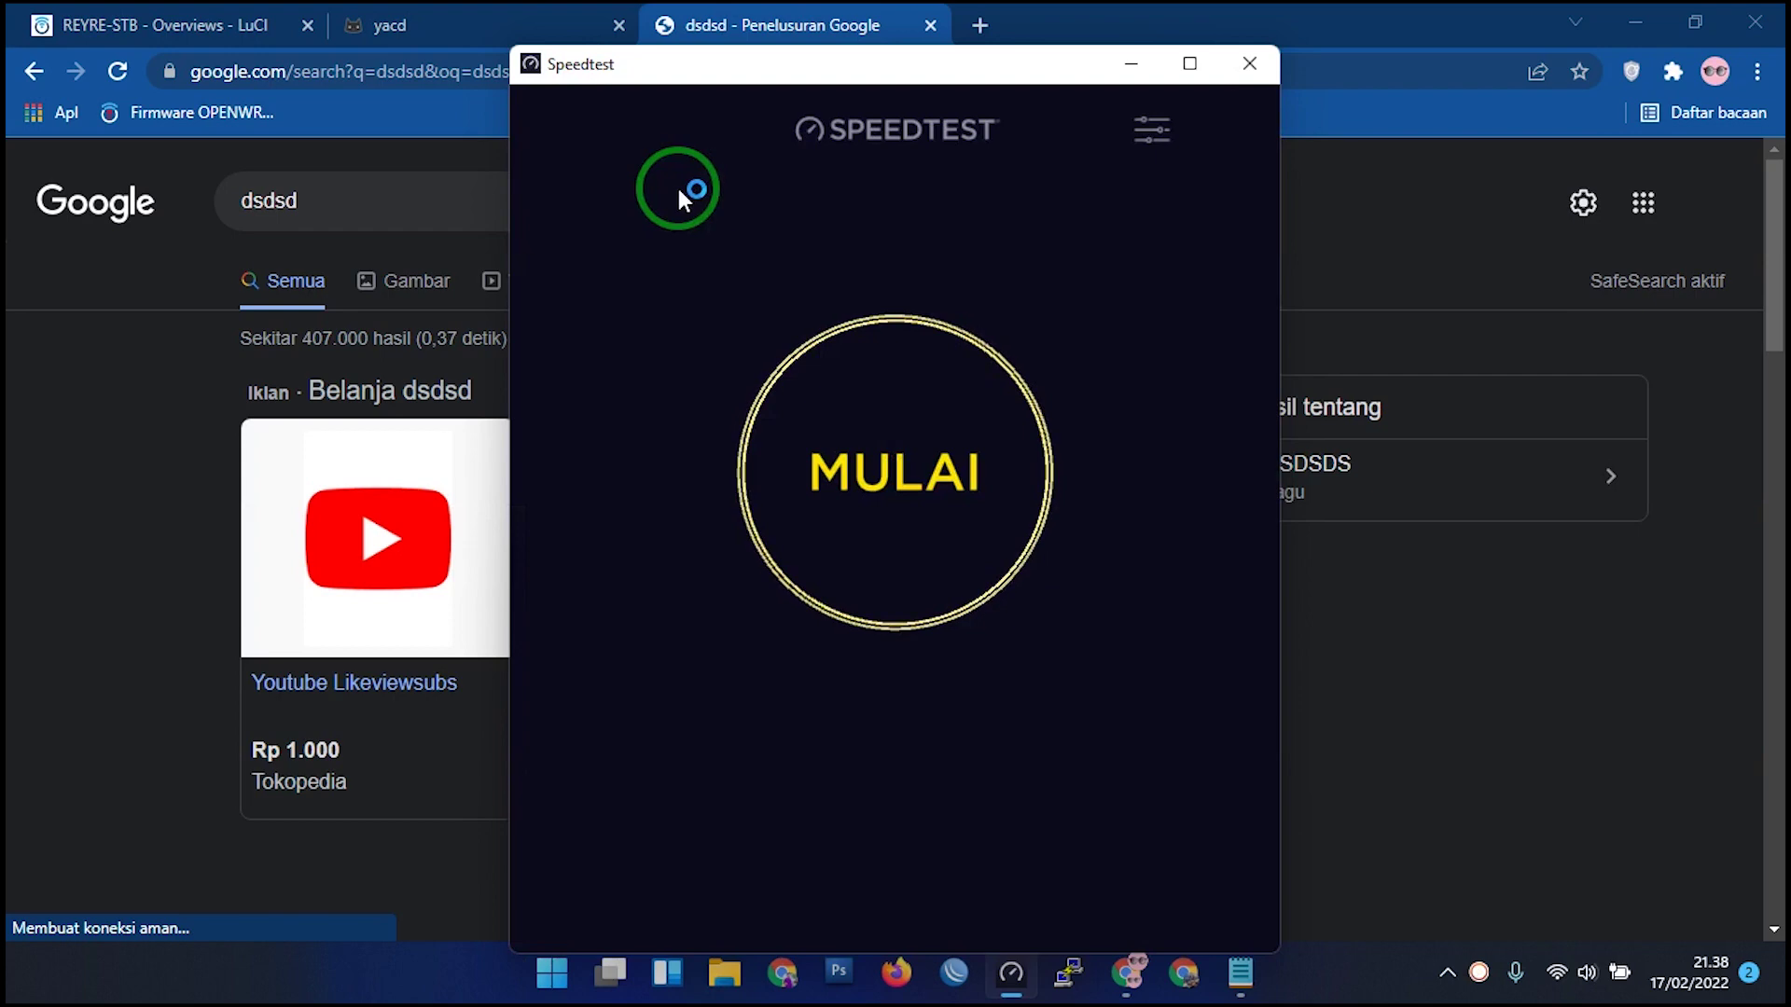
Return to the router page, open the network interfaces list, and stop the TETHERING interface.
click(88, 13)
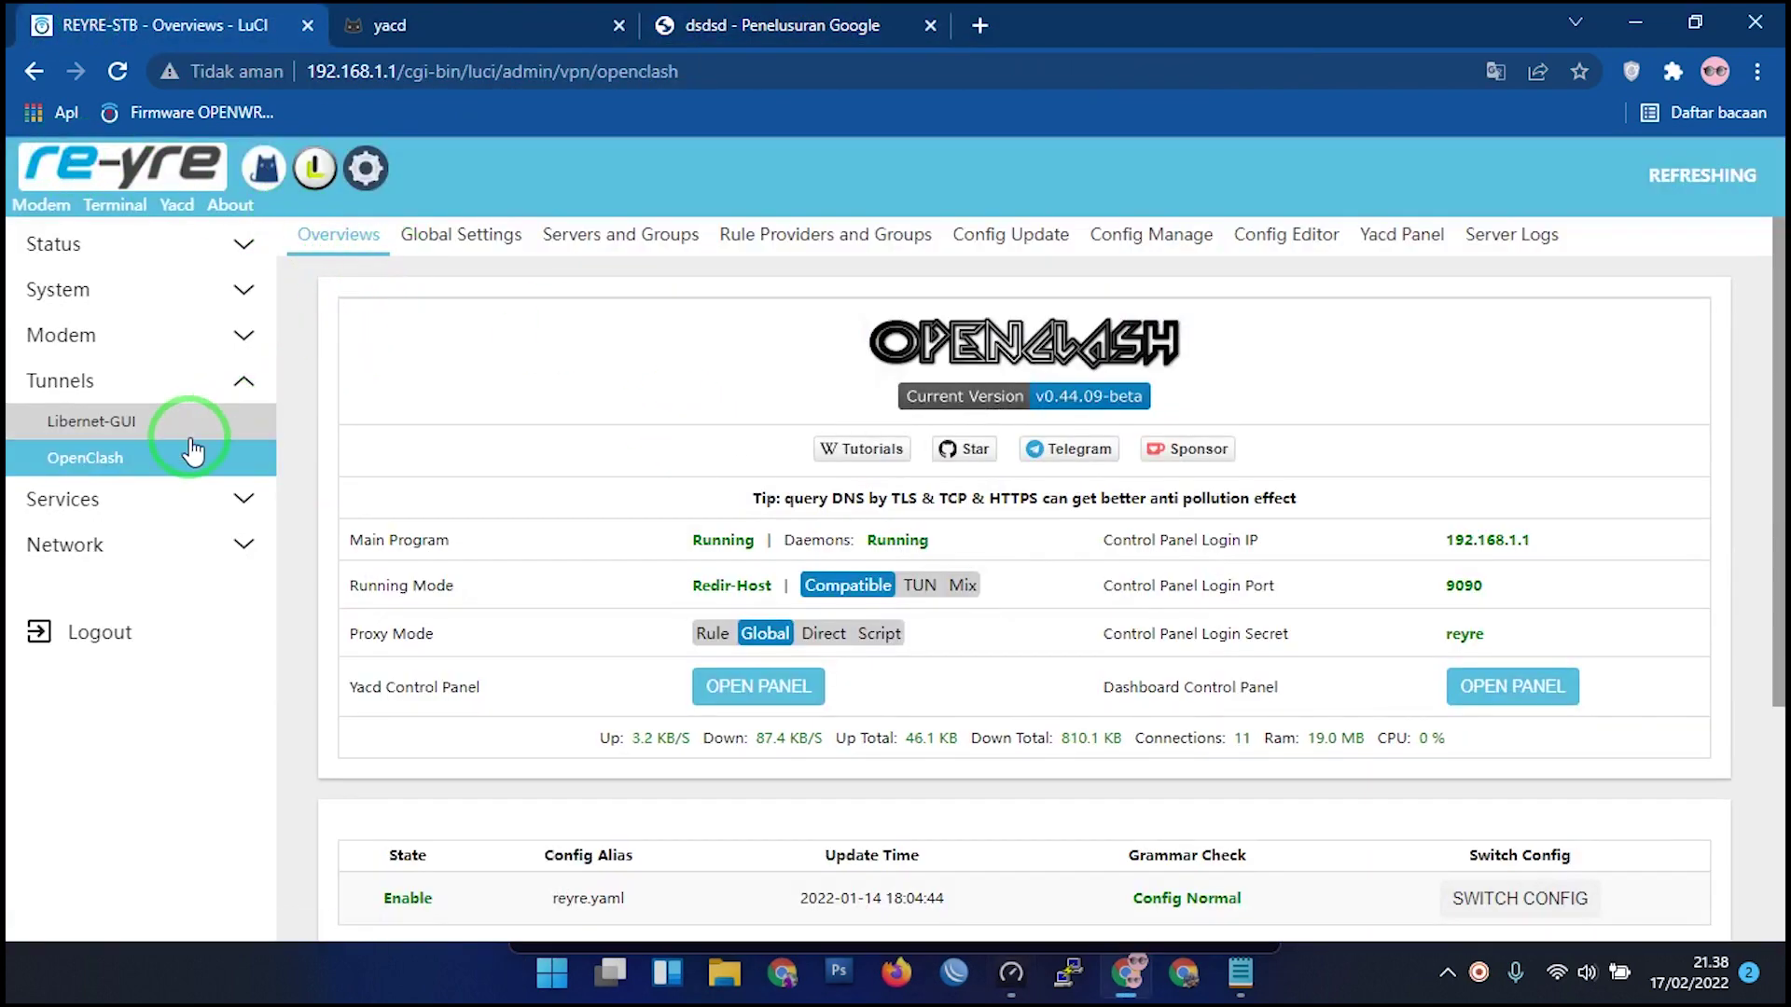
click(371, 173)
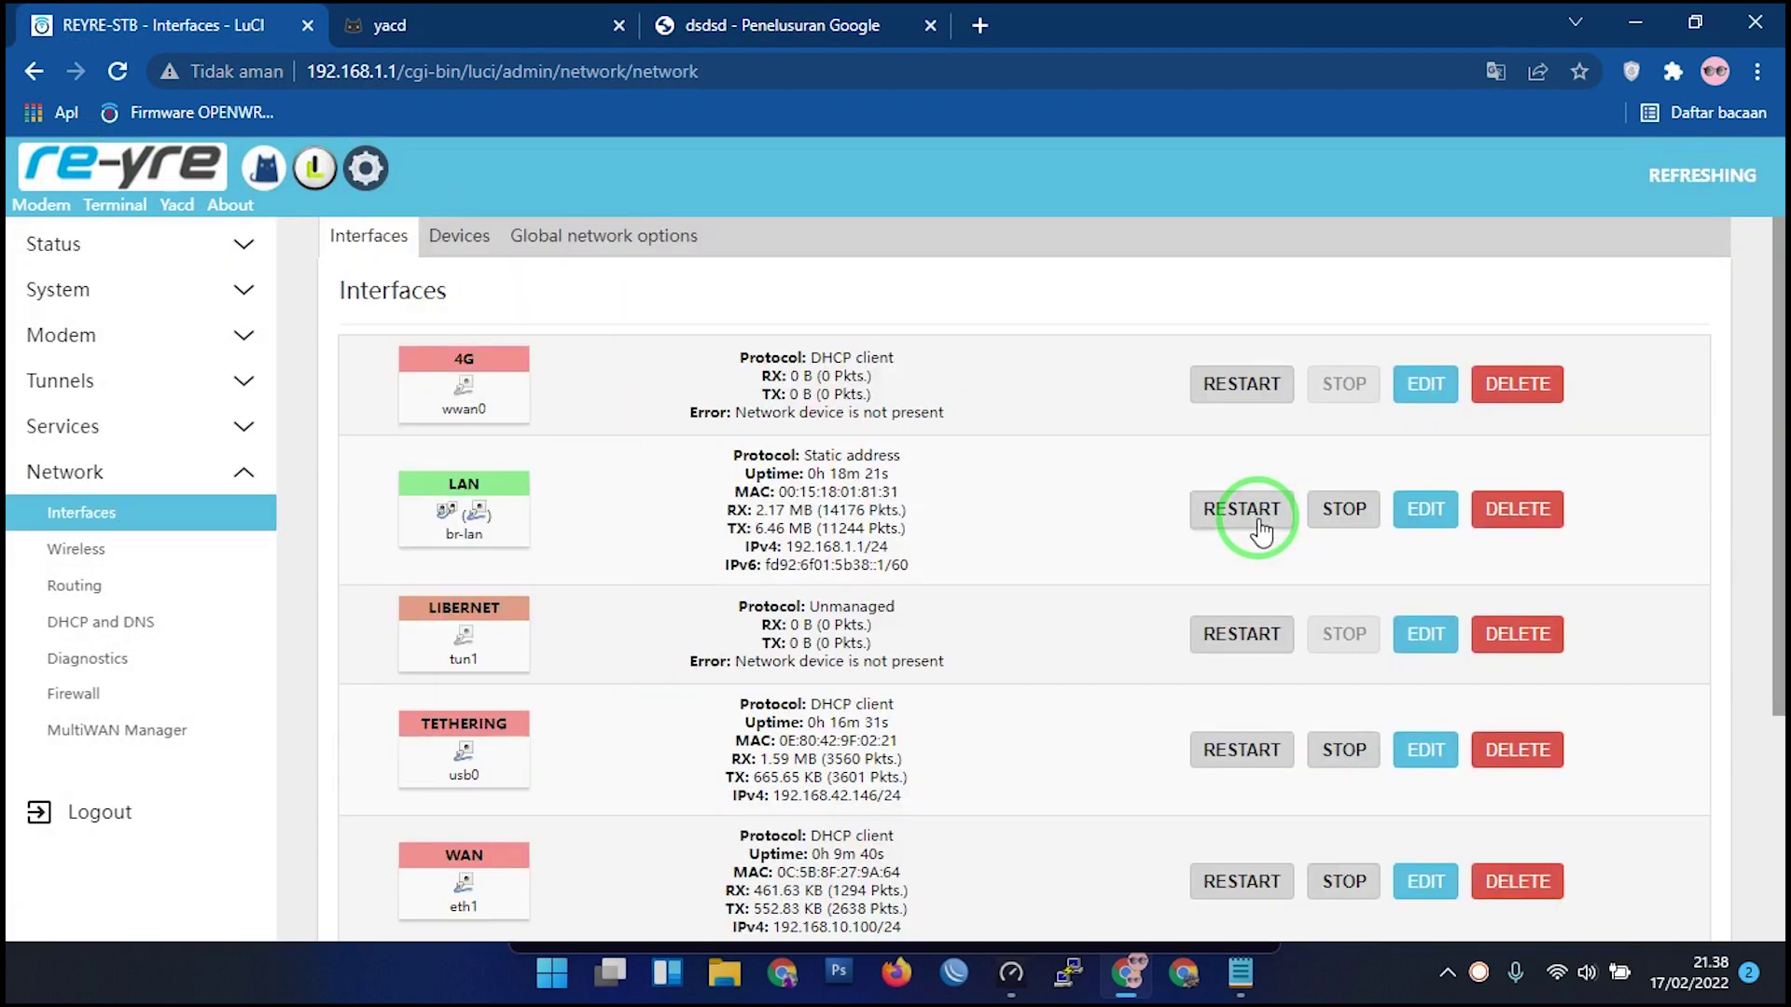
scroll(1213, 560, down, 3)
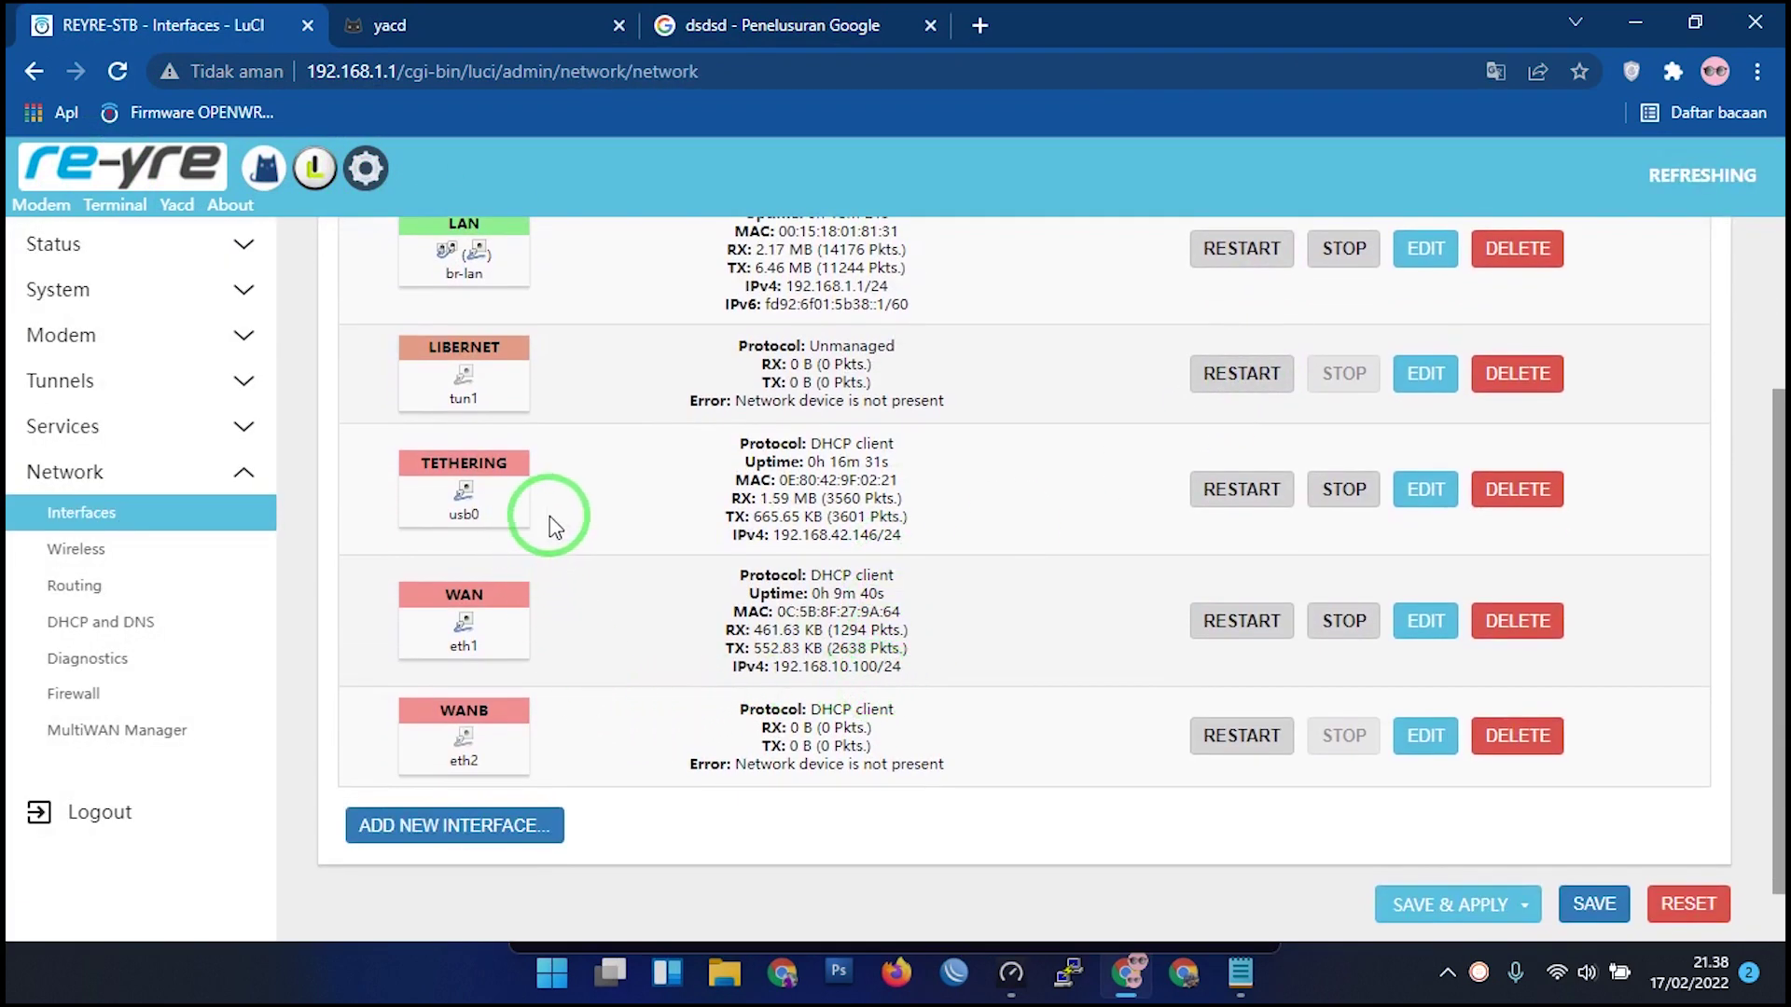
click(1340, 504)
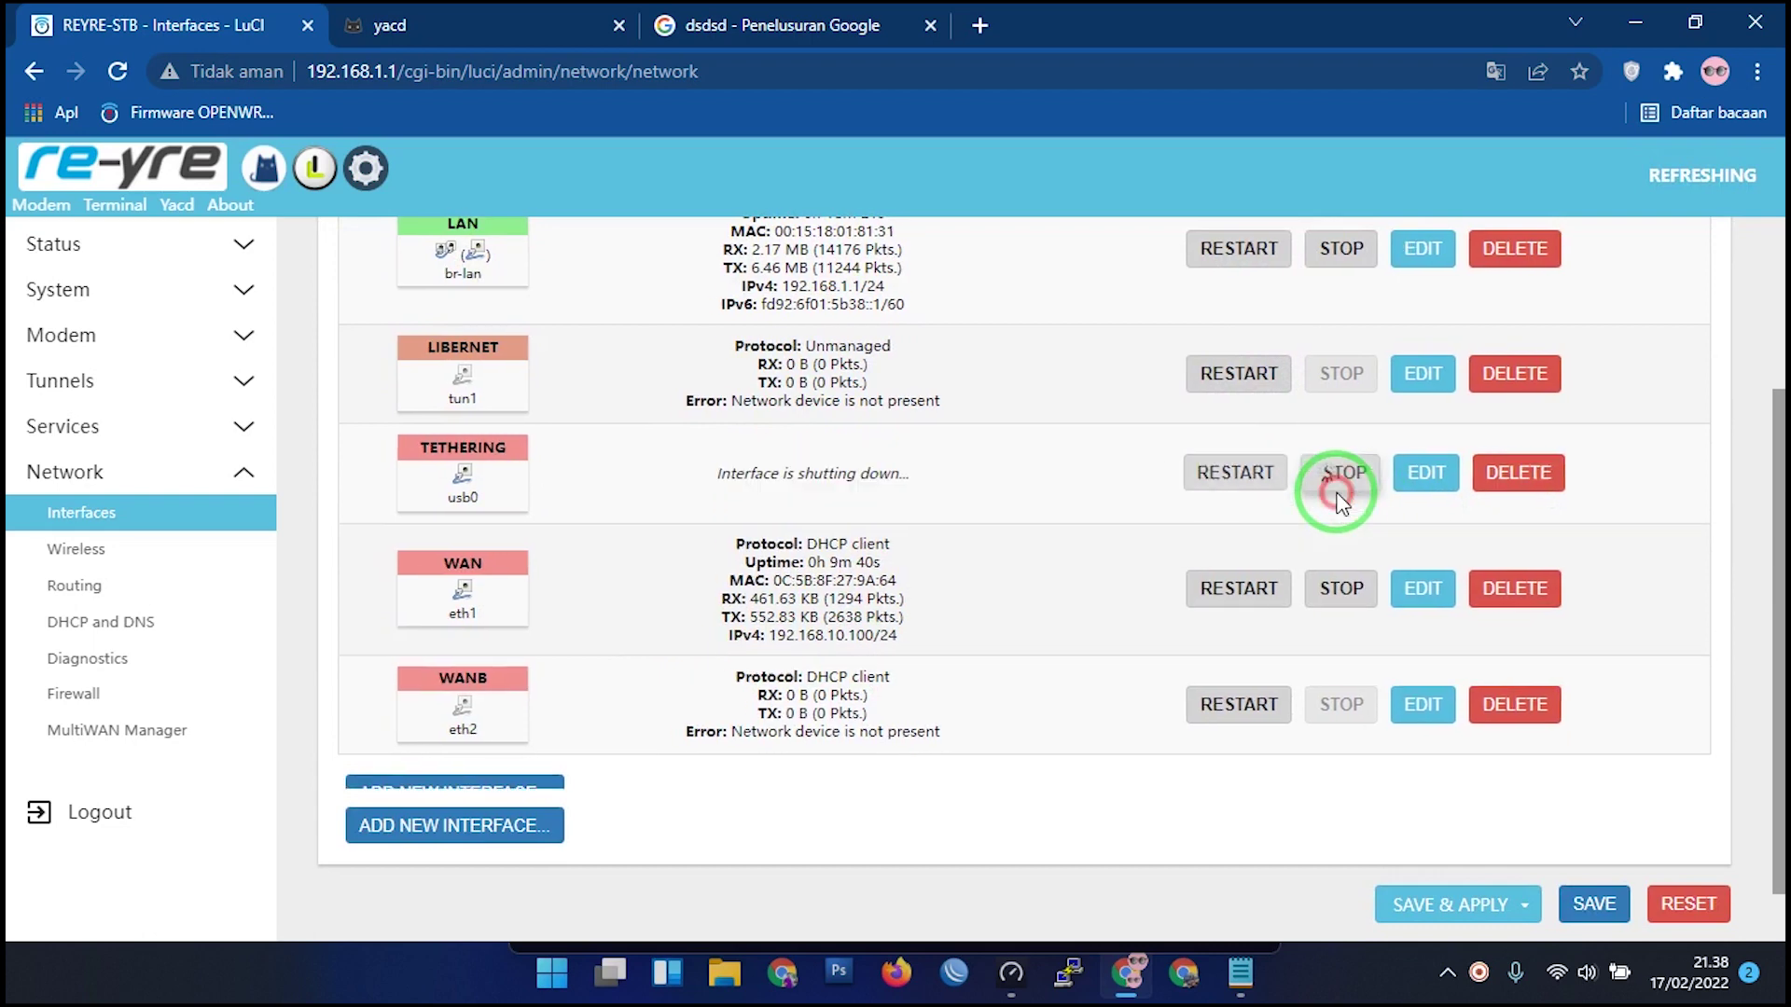
click(666, 583)
click(820, 536)
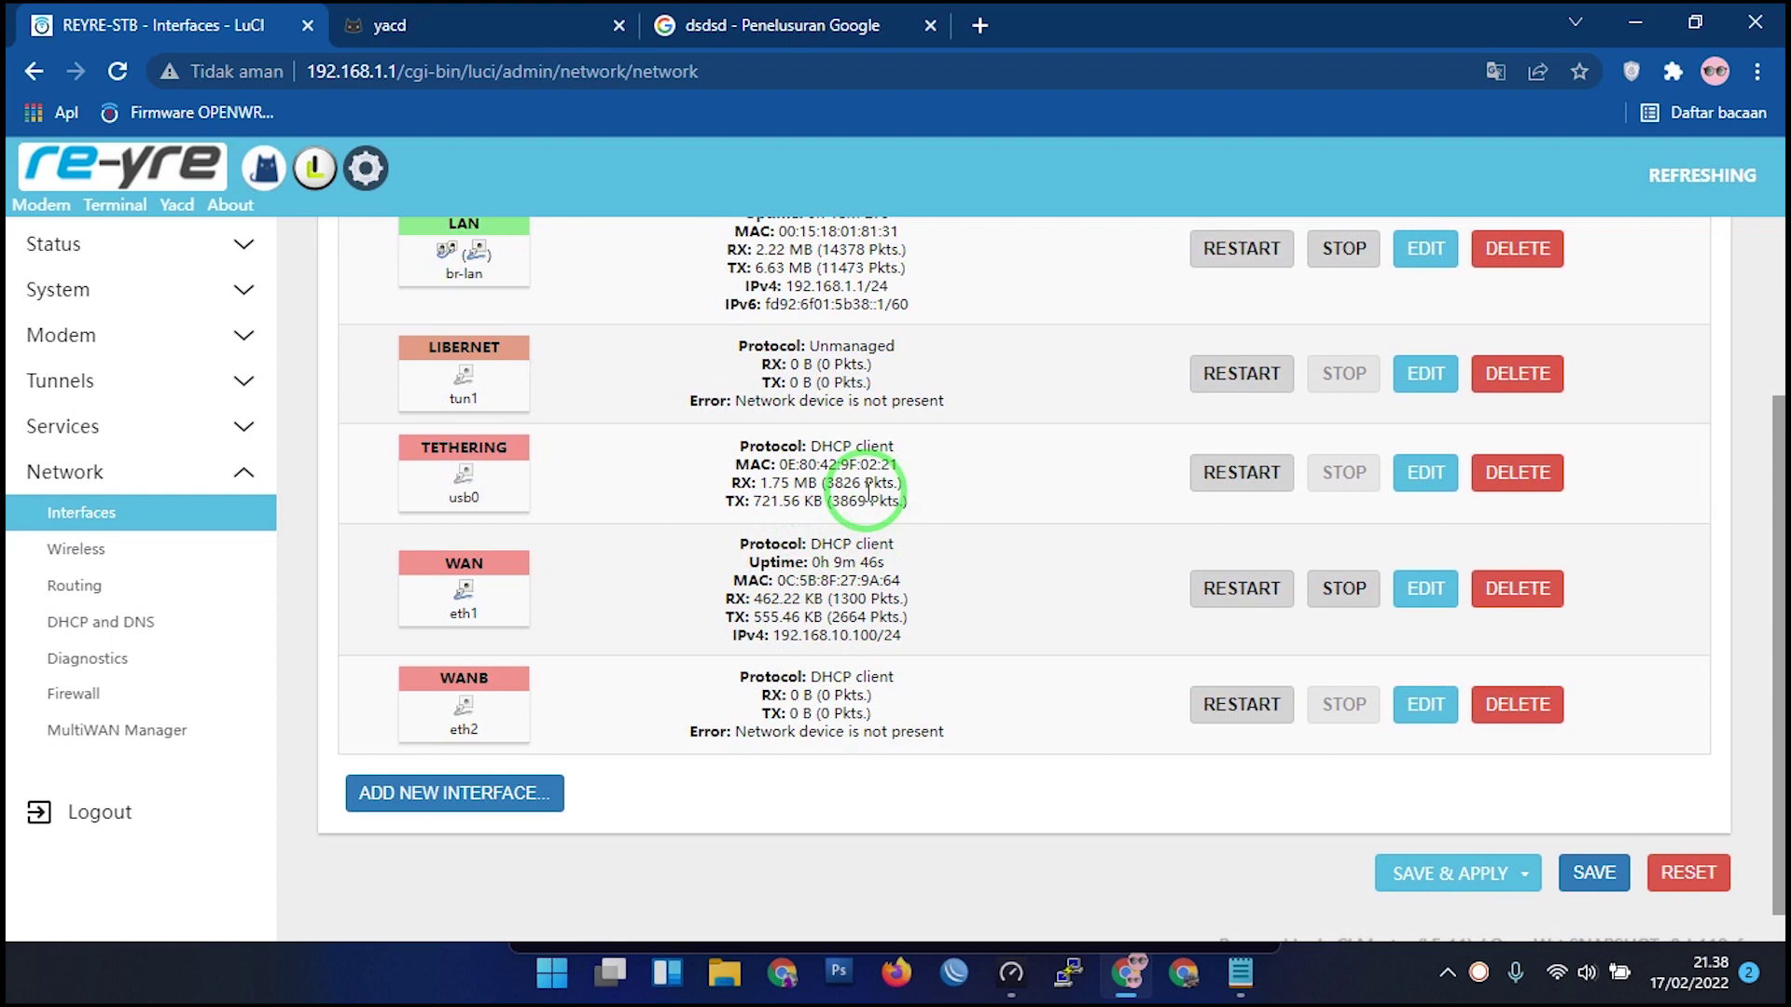
Open the MultiWAN Manager status overview in a new browser tab to check the wan and tethering interfaces.
scroll(606, 498, up, 3)
scroll(580, 710, down, 4)
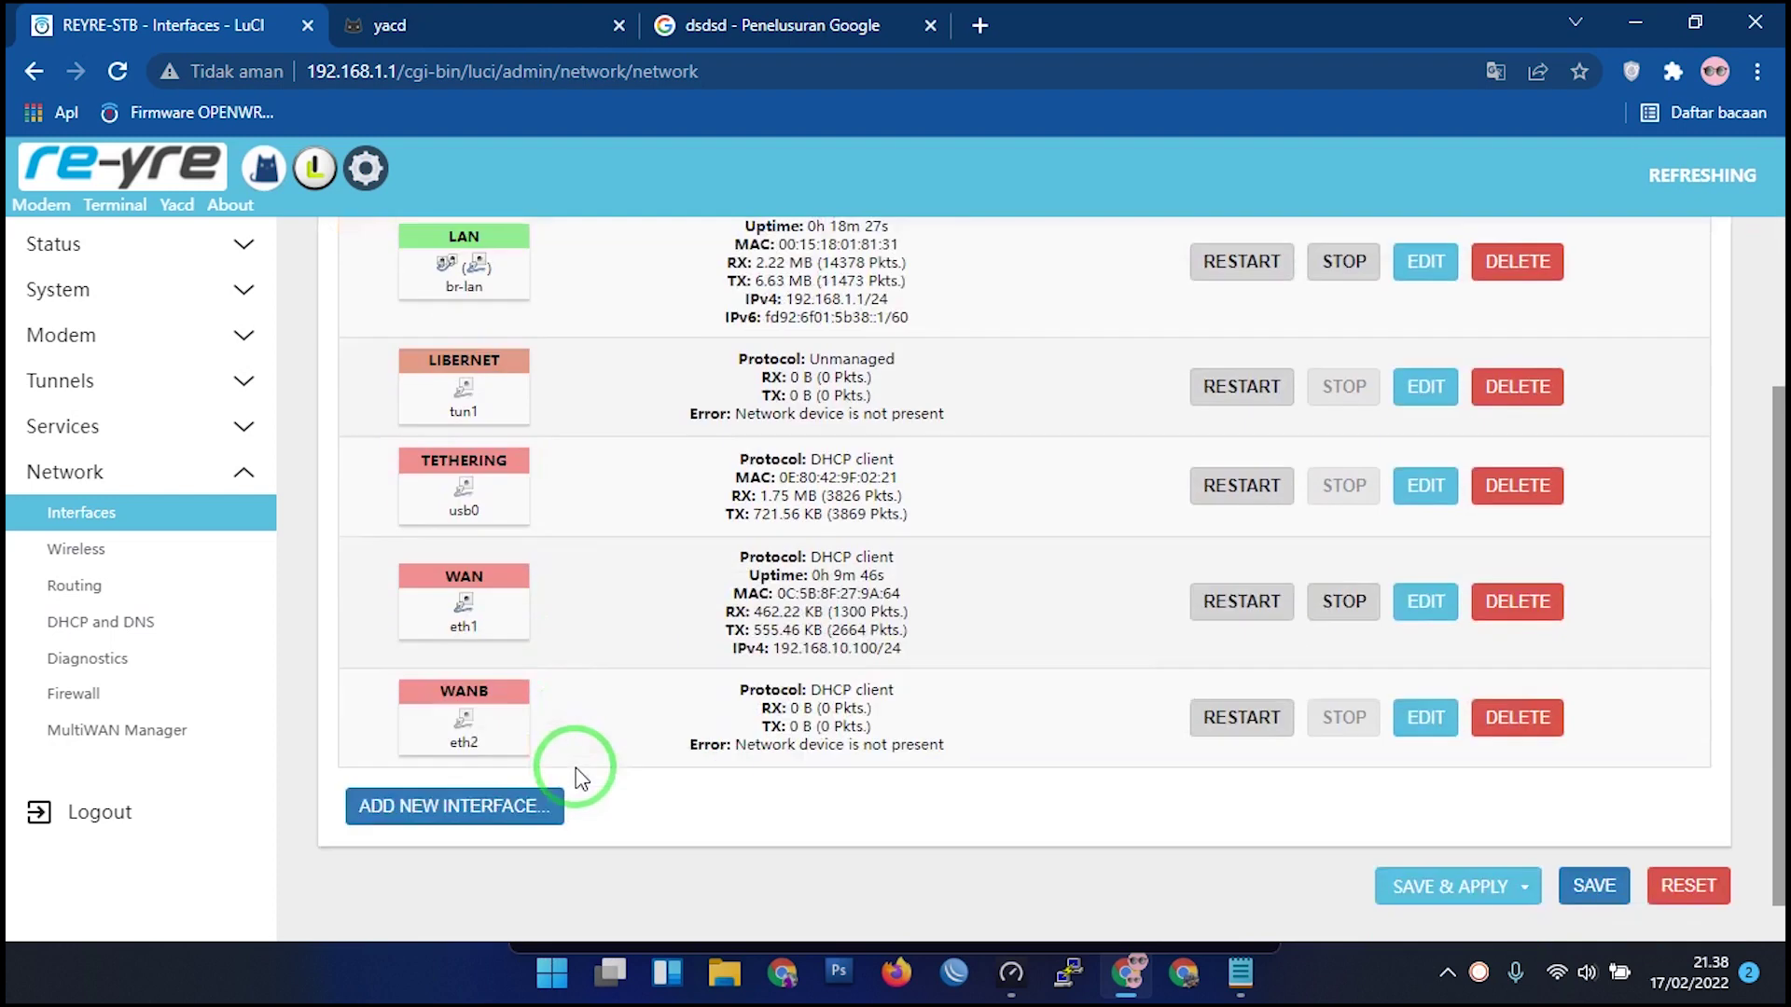
scroll(336, 546, up, 3)
click(160, 247)
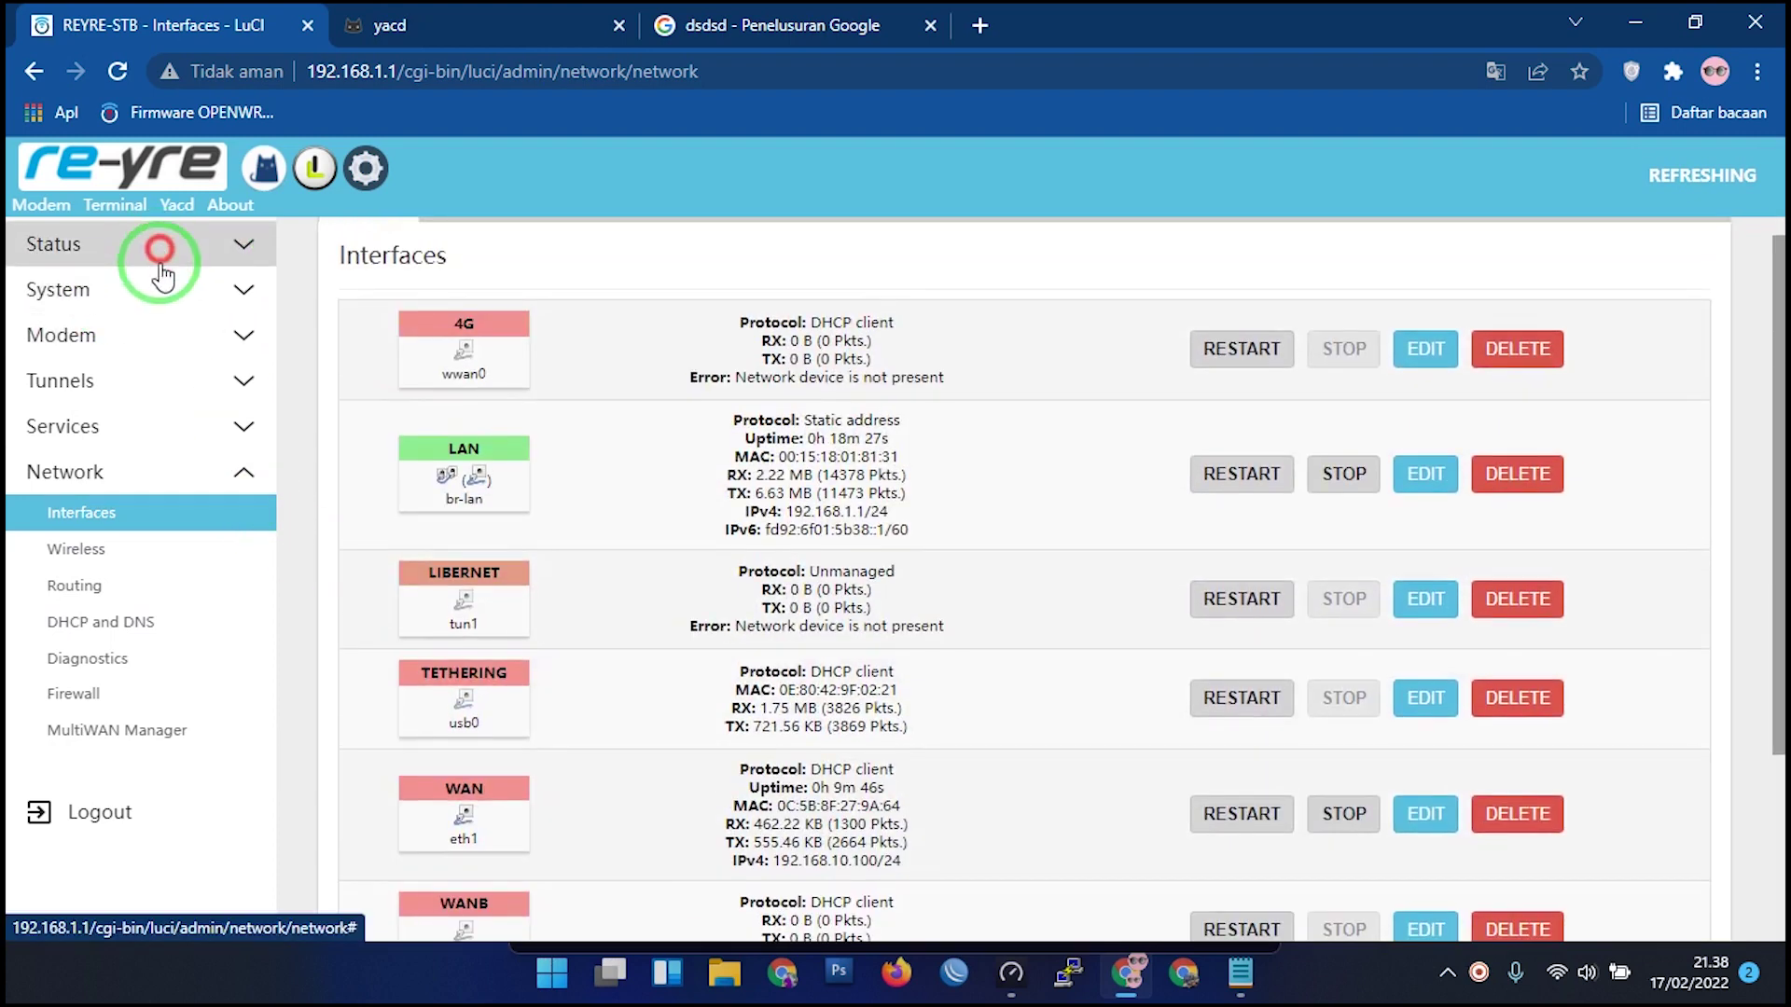
right_click(108, 580)
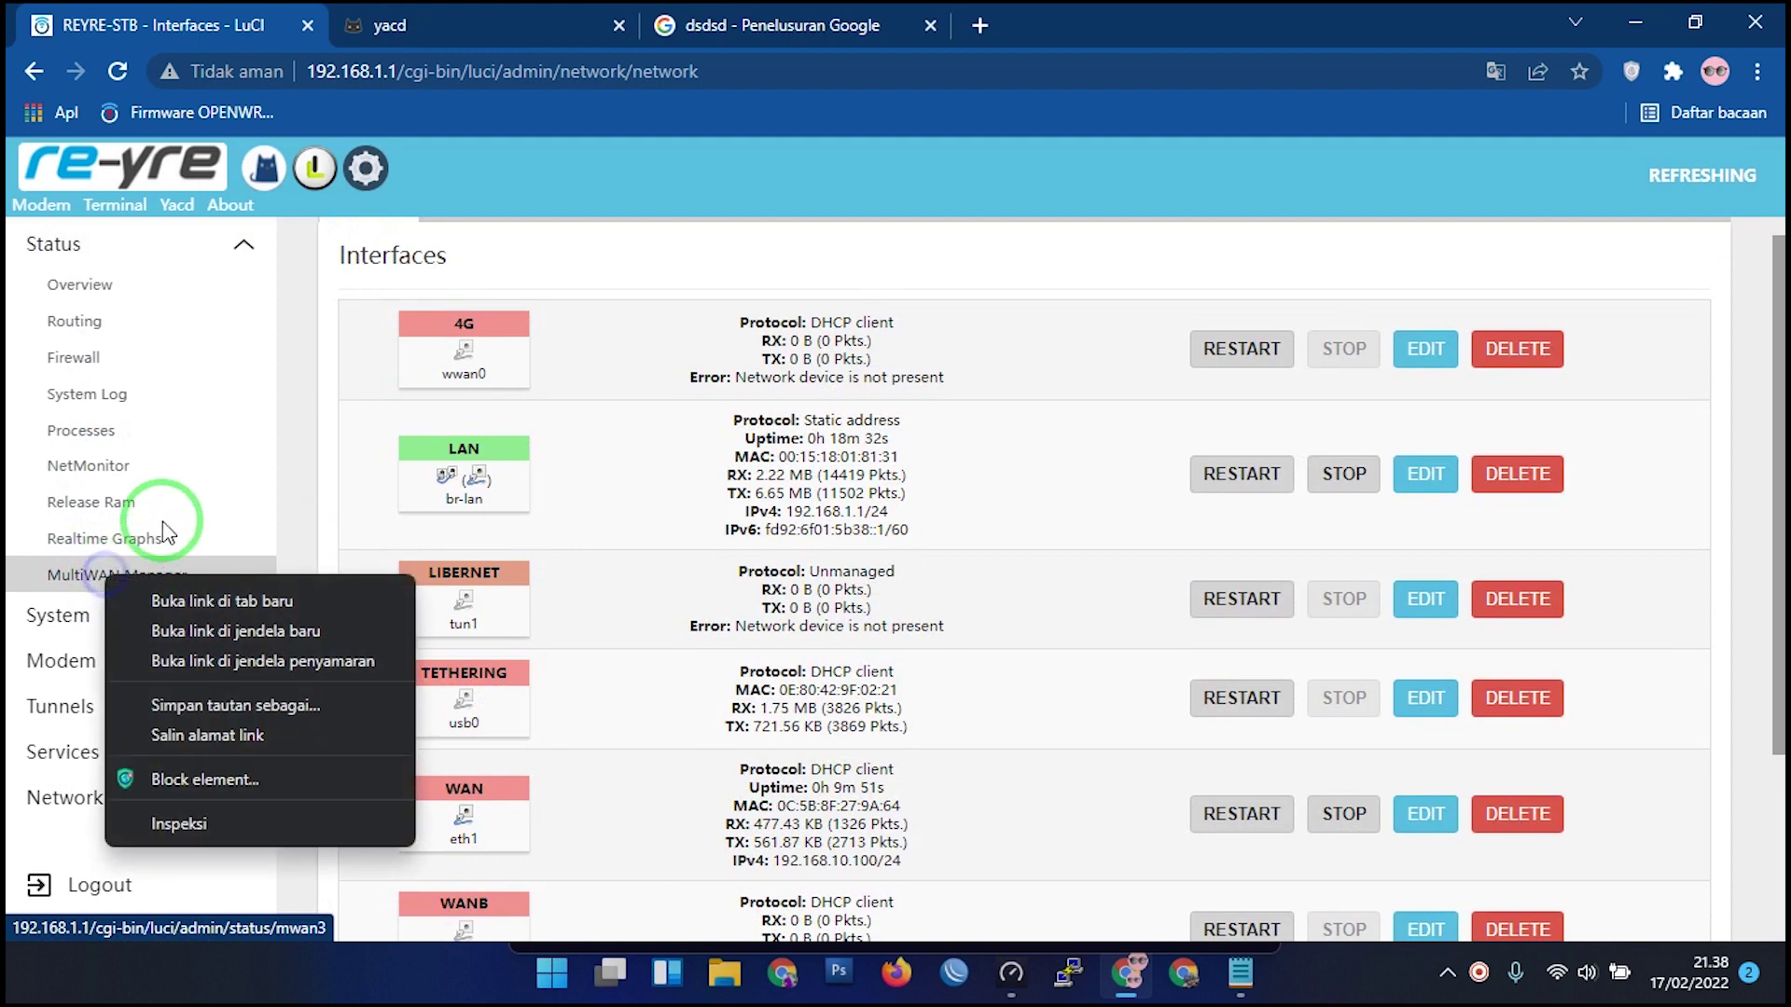
click(219, 605)
click(411, 36)
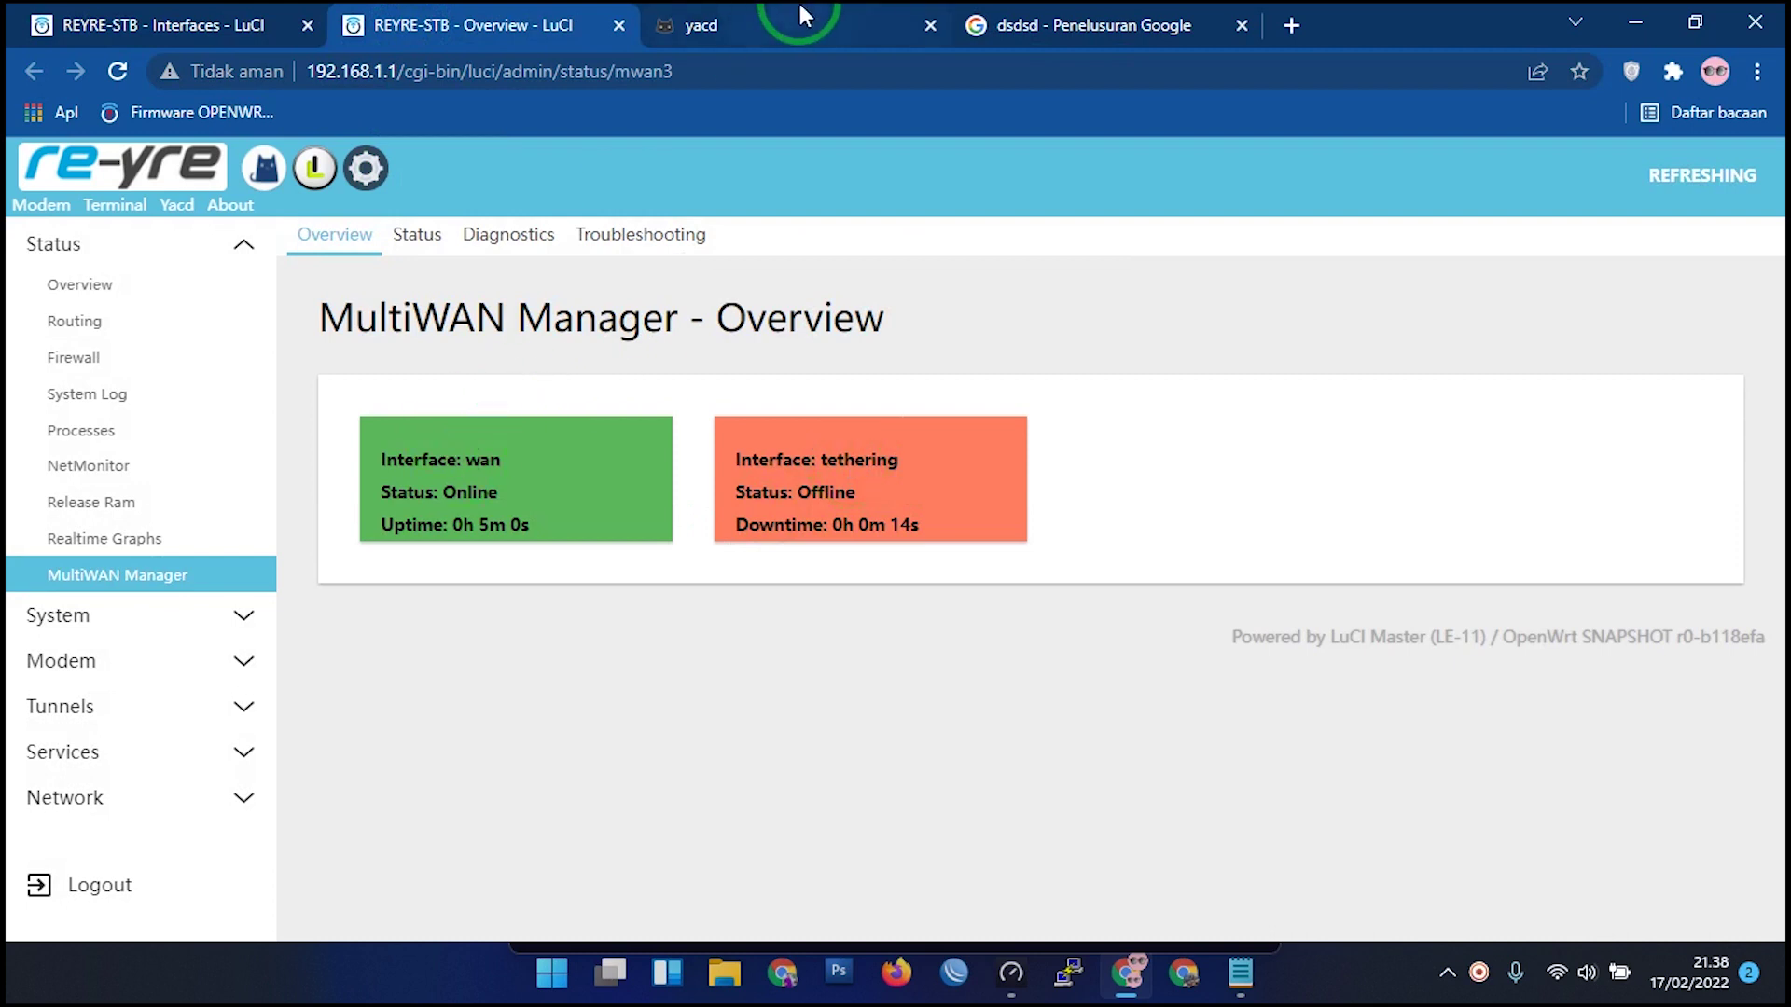
Switch to Speedtest, run a test over wan only, and place its window beside the interface status boxes.
click(1012, 975)
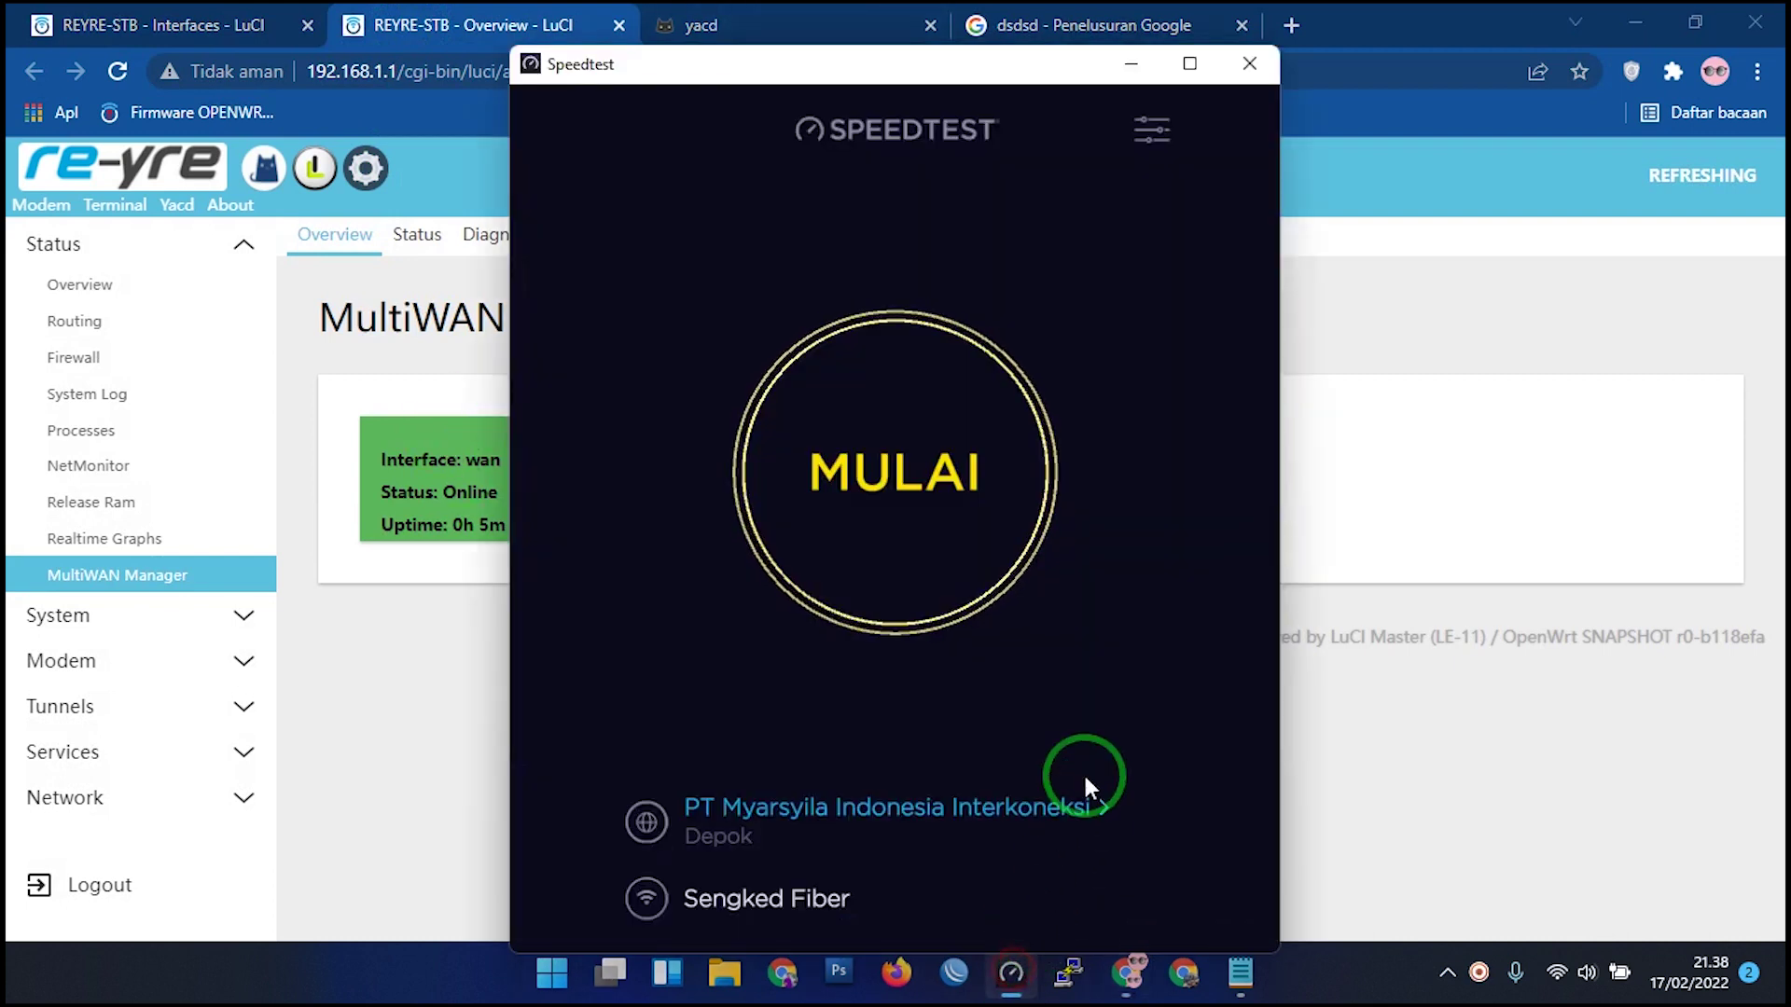
click(918, 511)
drag(620, 60, 1037, 110)
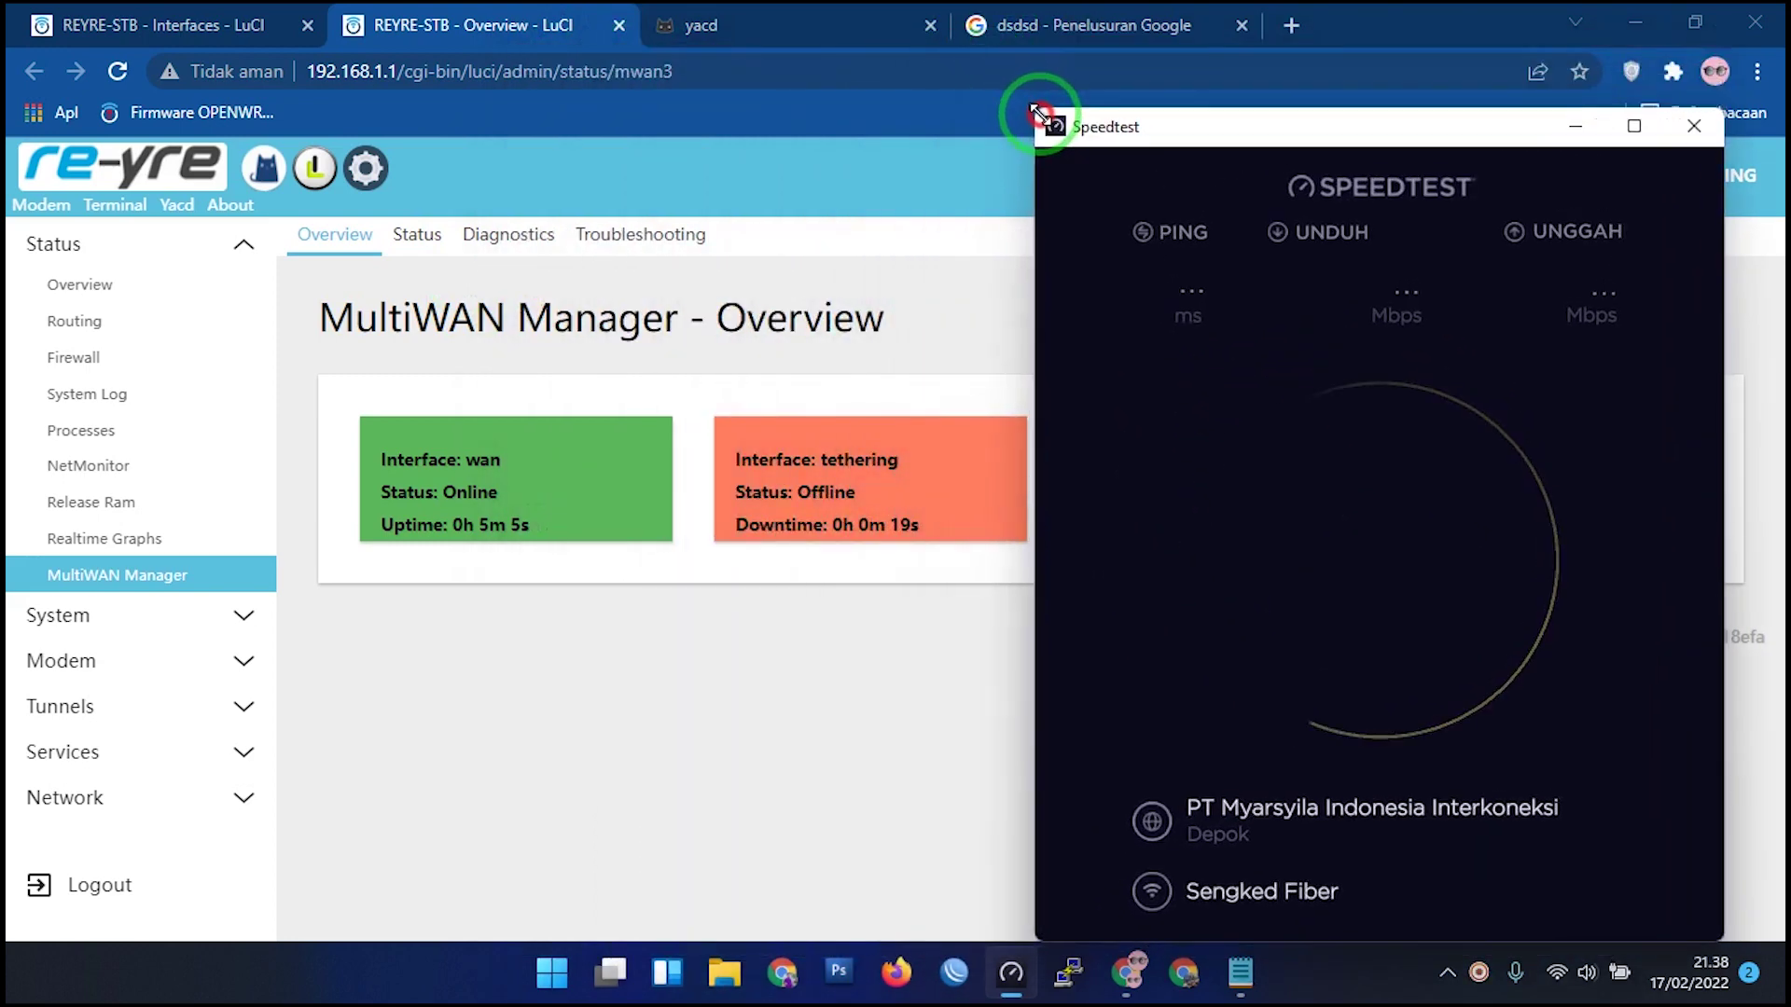
drag(1220, 127, 1241, 65)
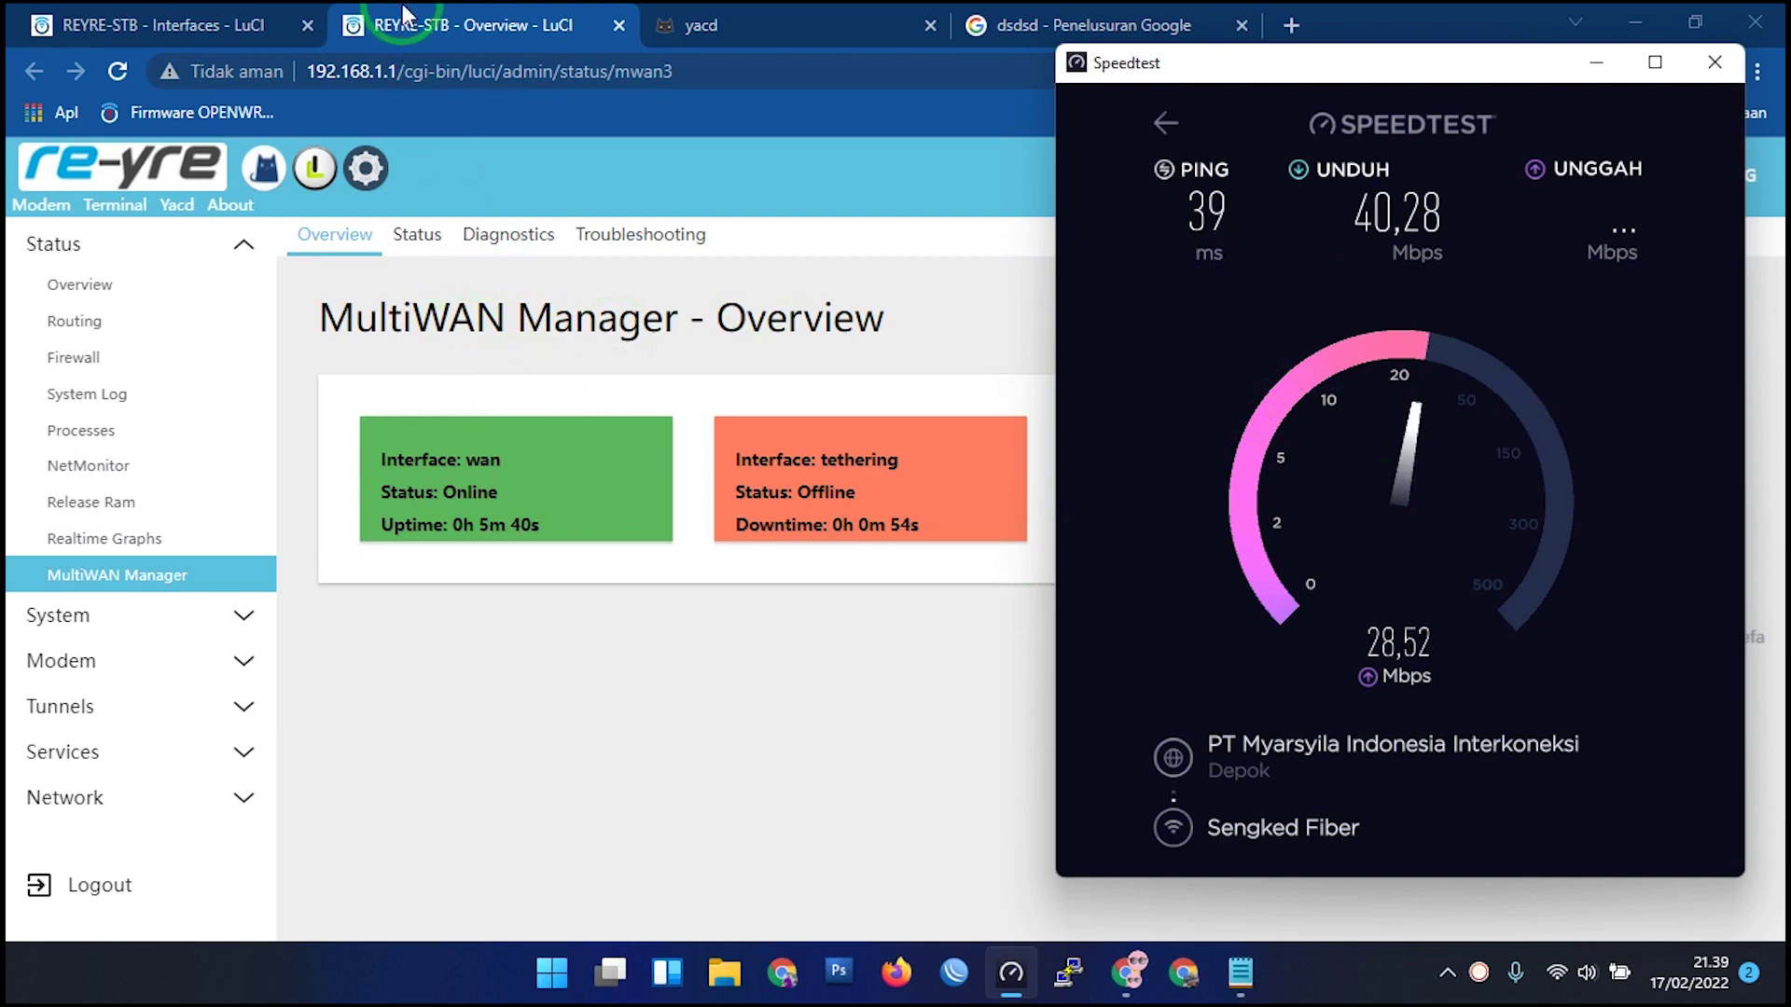
Restart the TETHERING interface and stop the WAN interface in the network interfaces list.
click(228, 21)
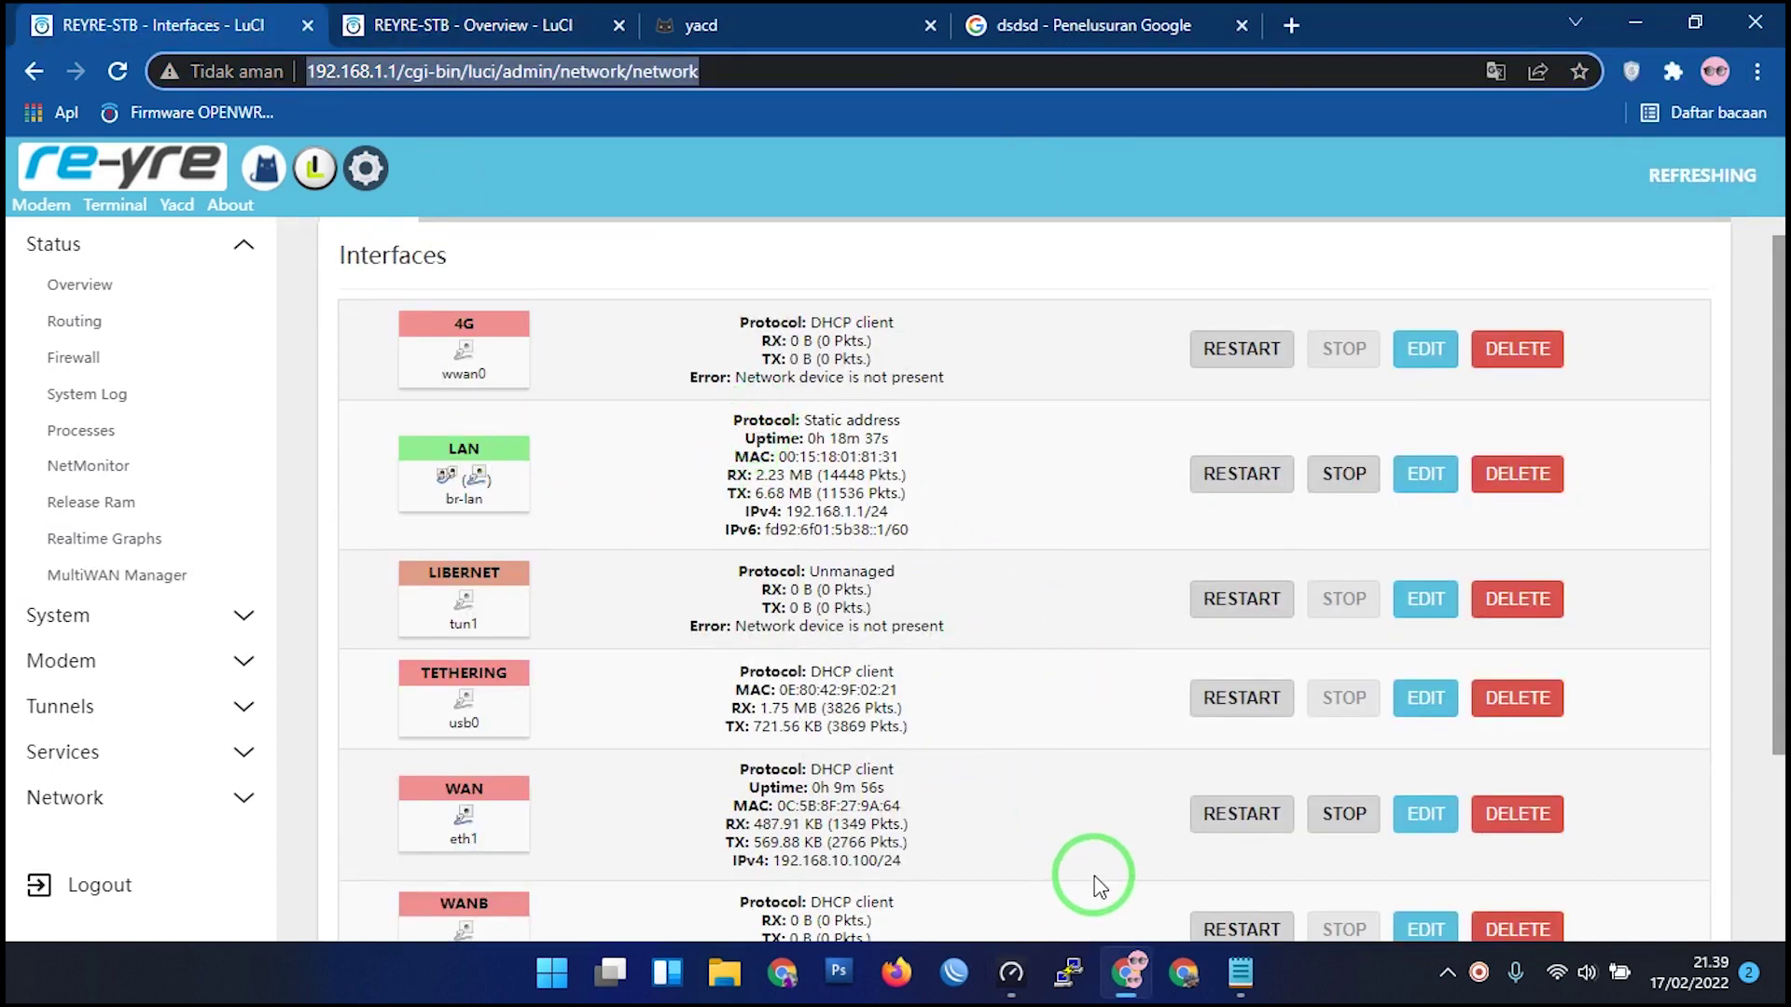
scroll(1088, 880, down, 2)
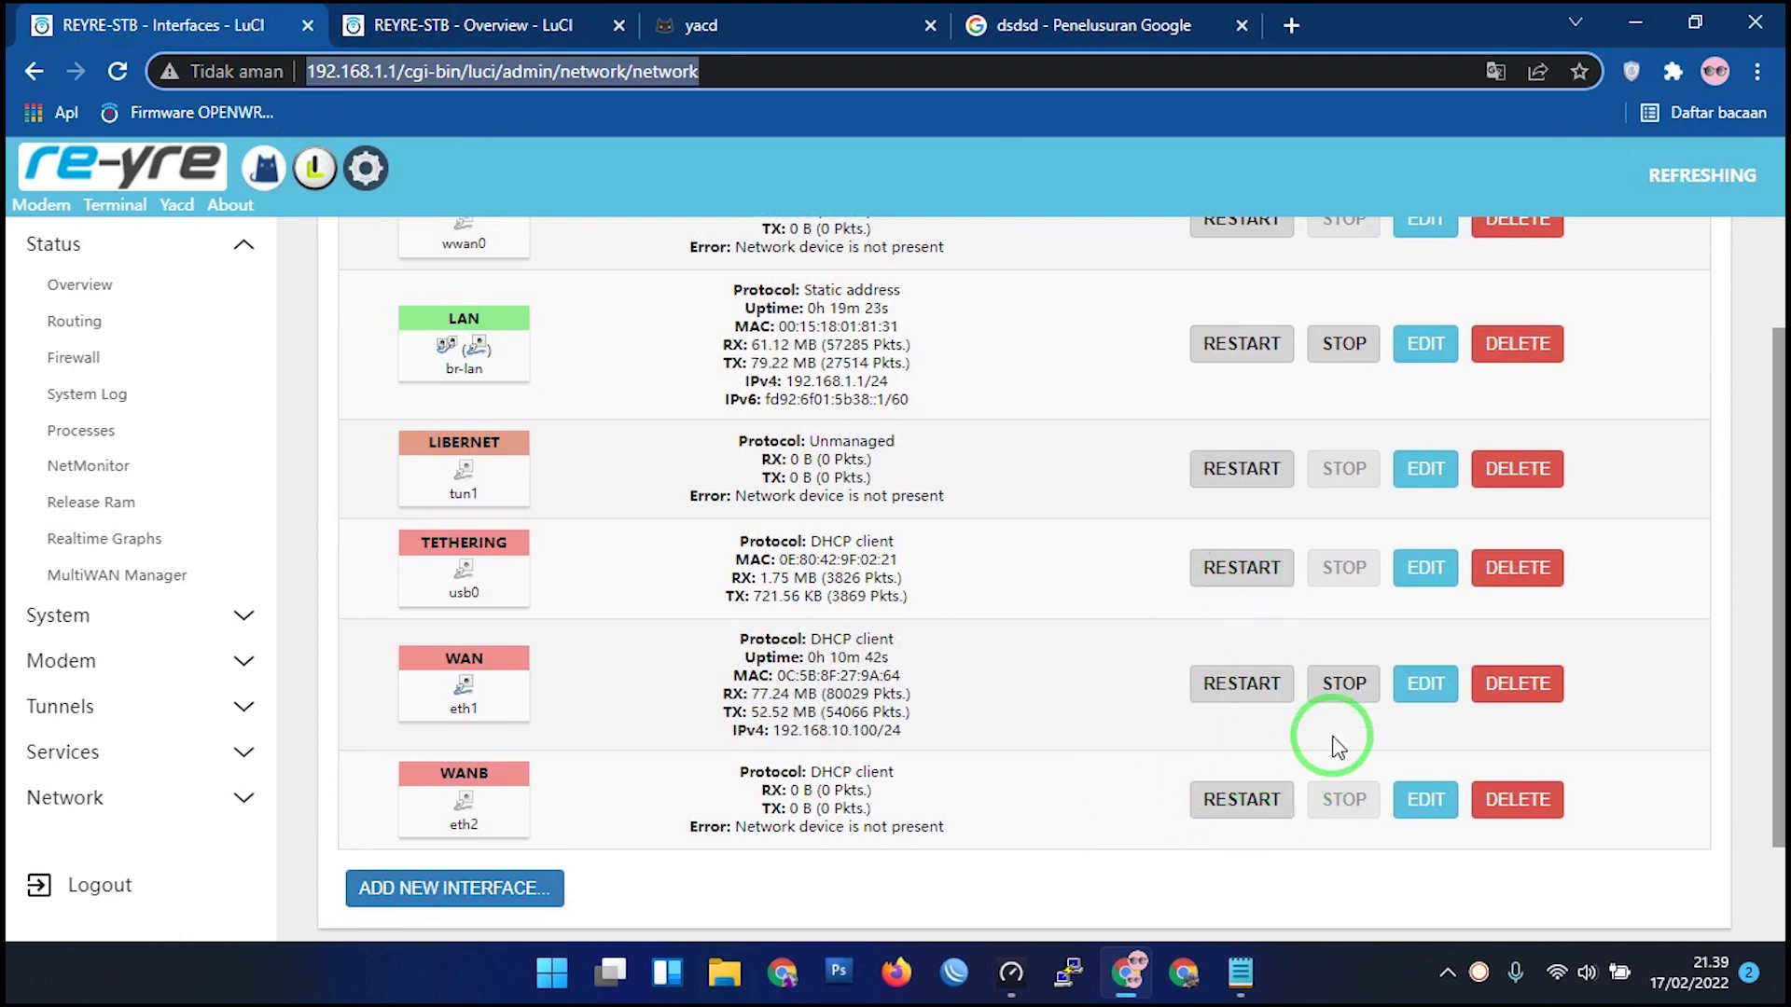
click(1239, 567)
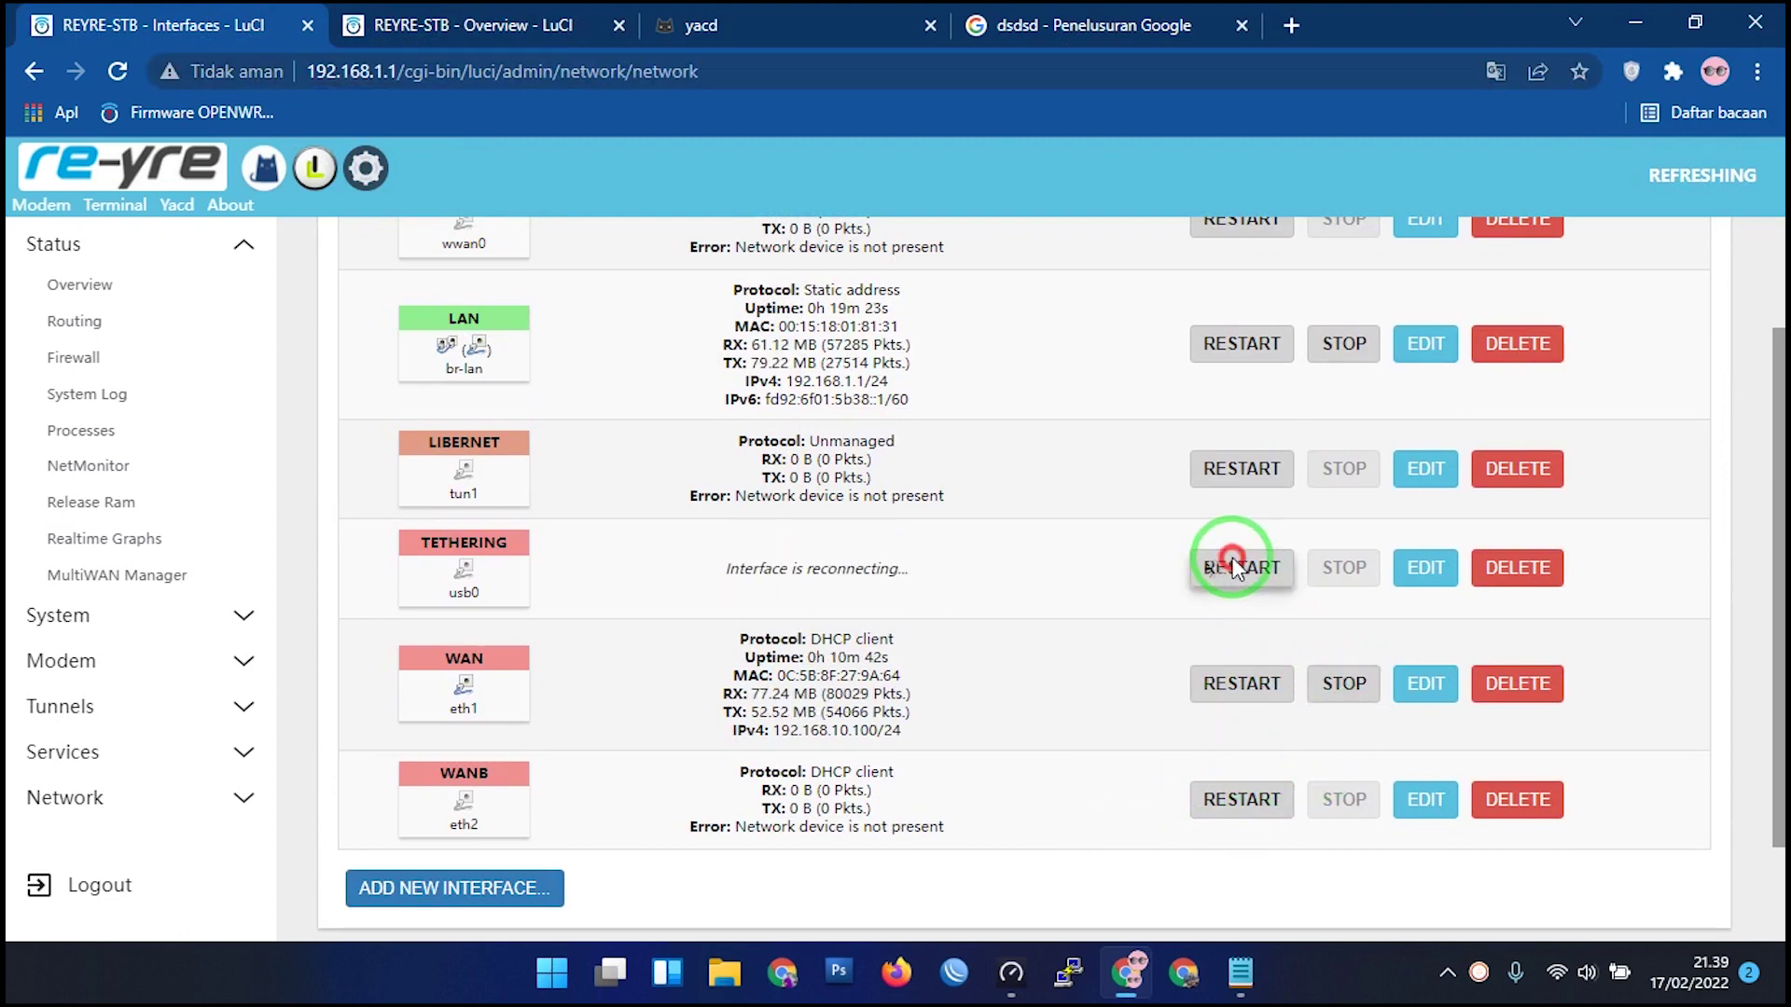
click(1316, 695)
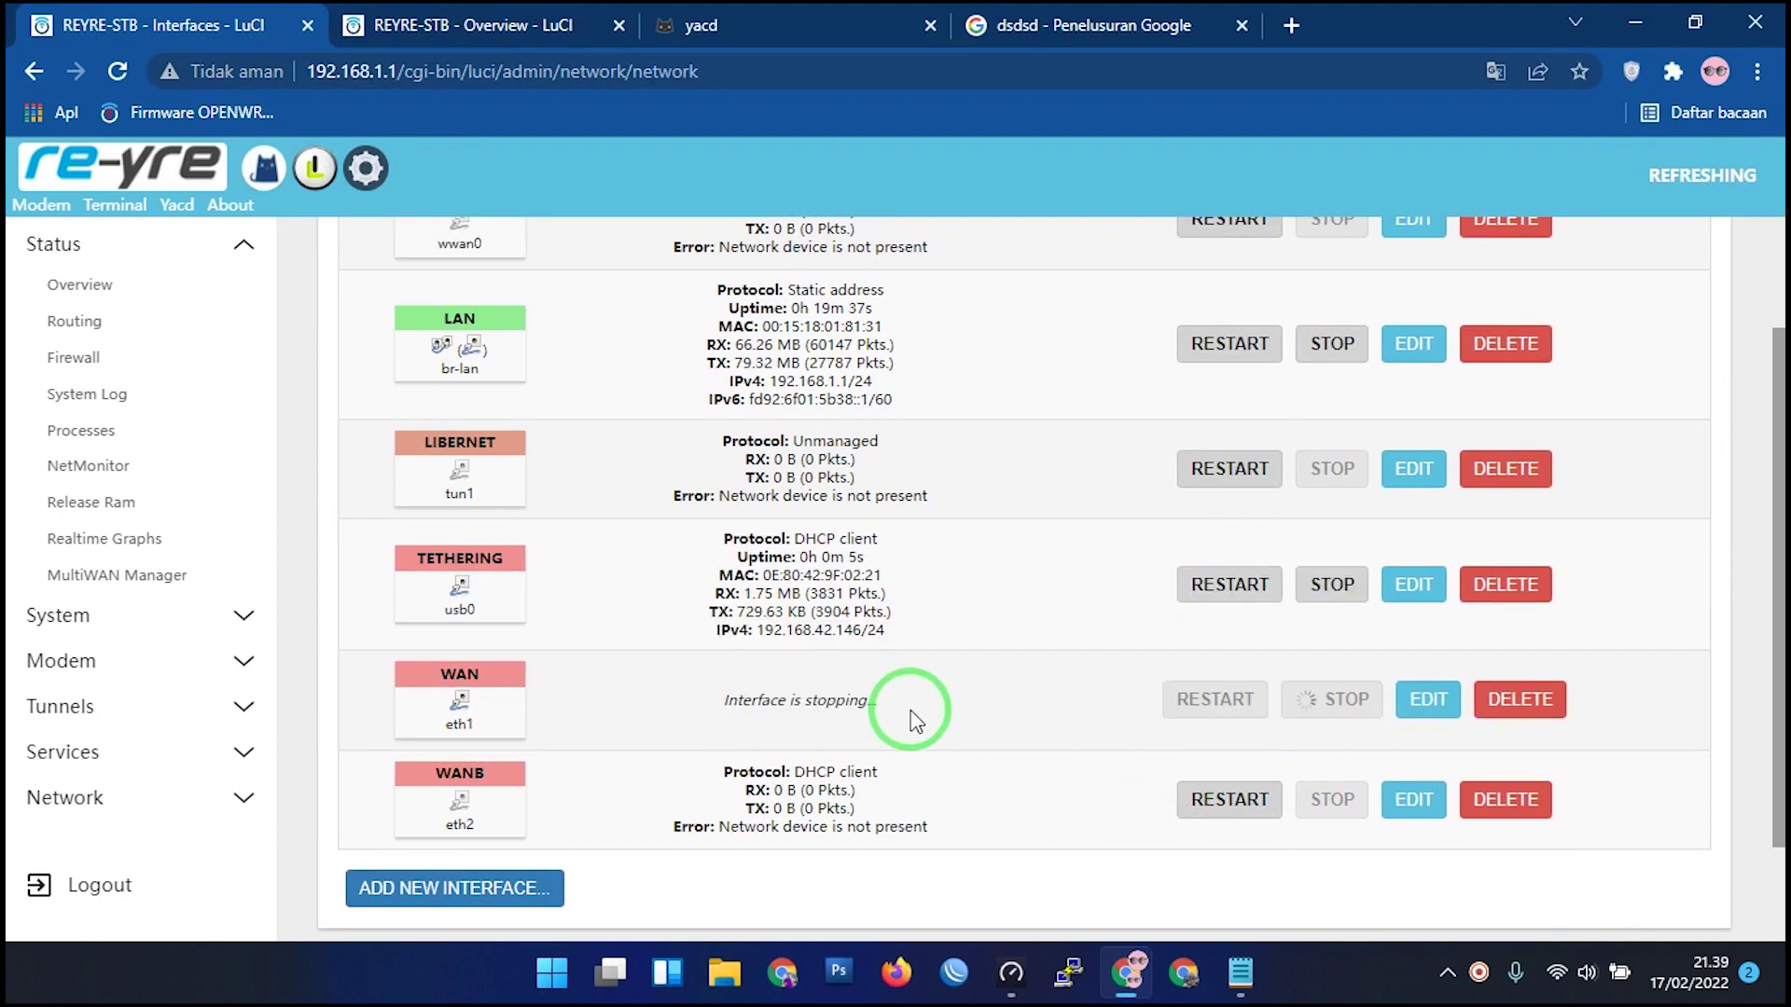
Reload the MultiWAN Manager status overview and run a Speedtest over the tethering connection only.
click(420, 23)
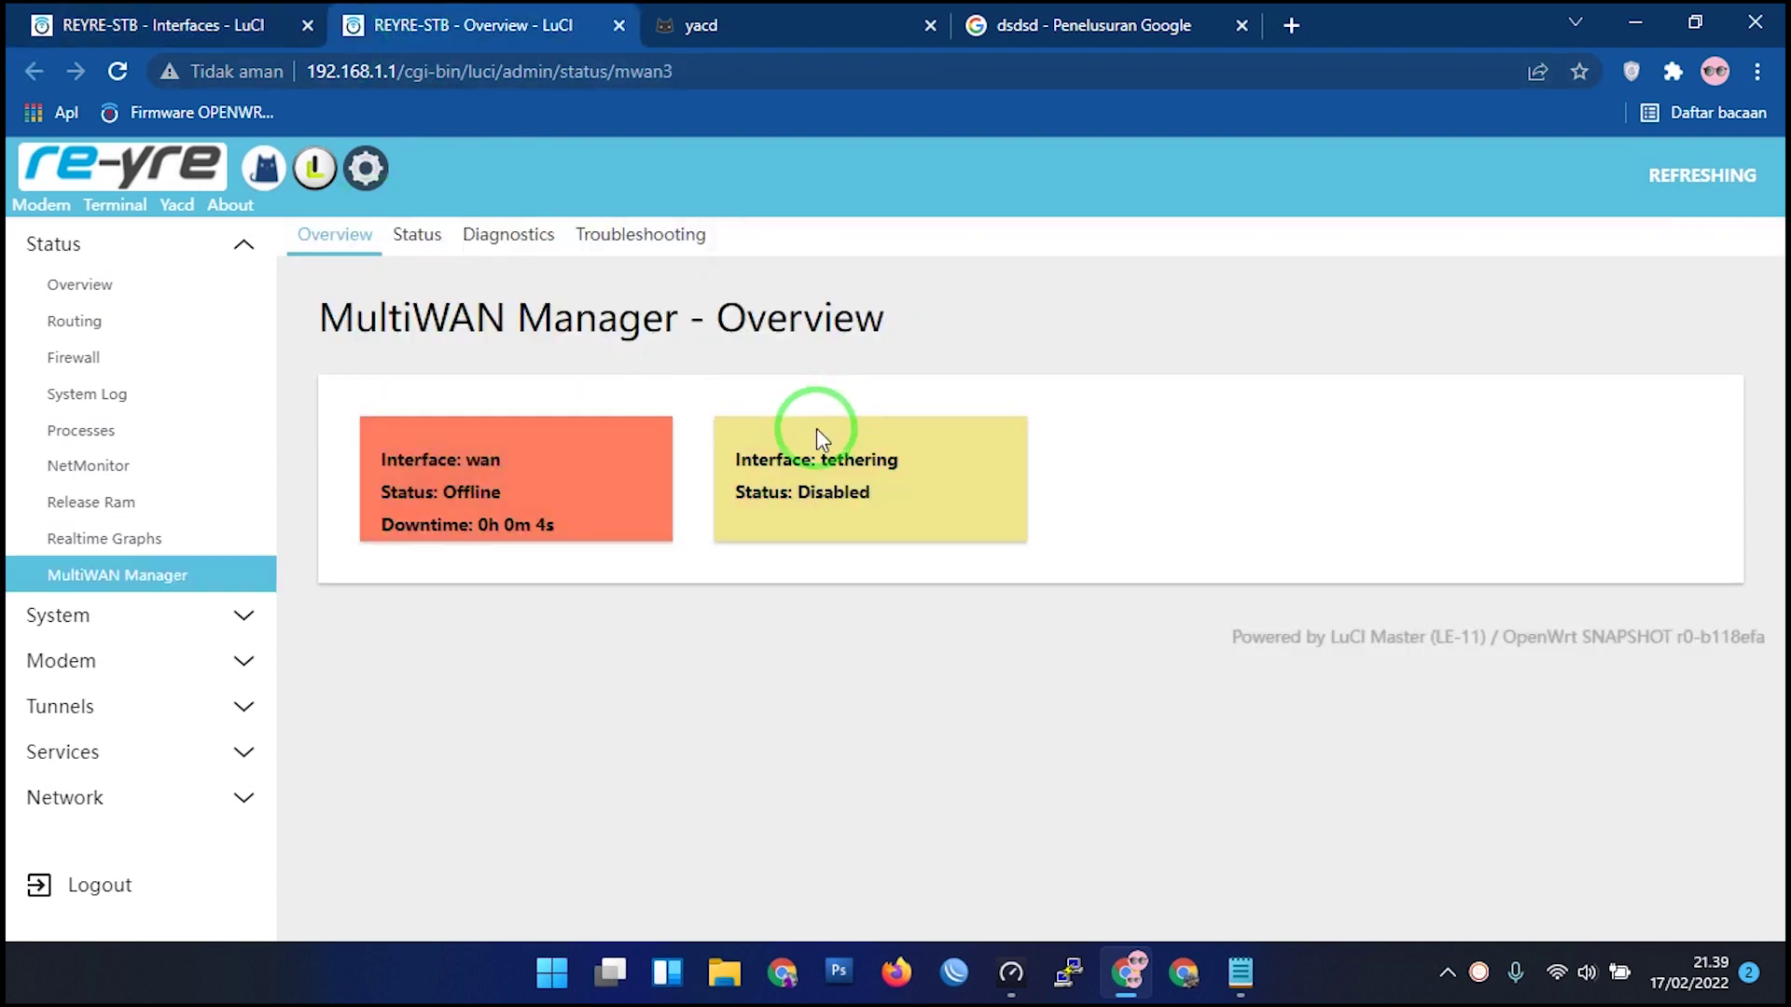
click(117, 71)
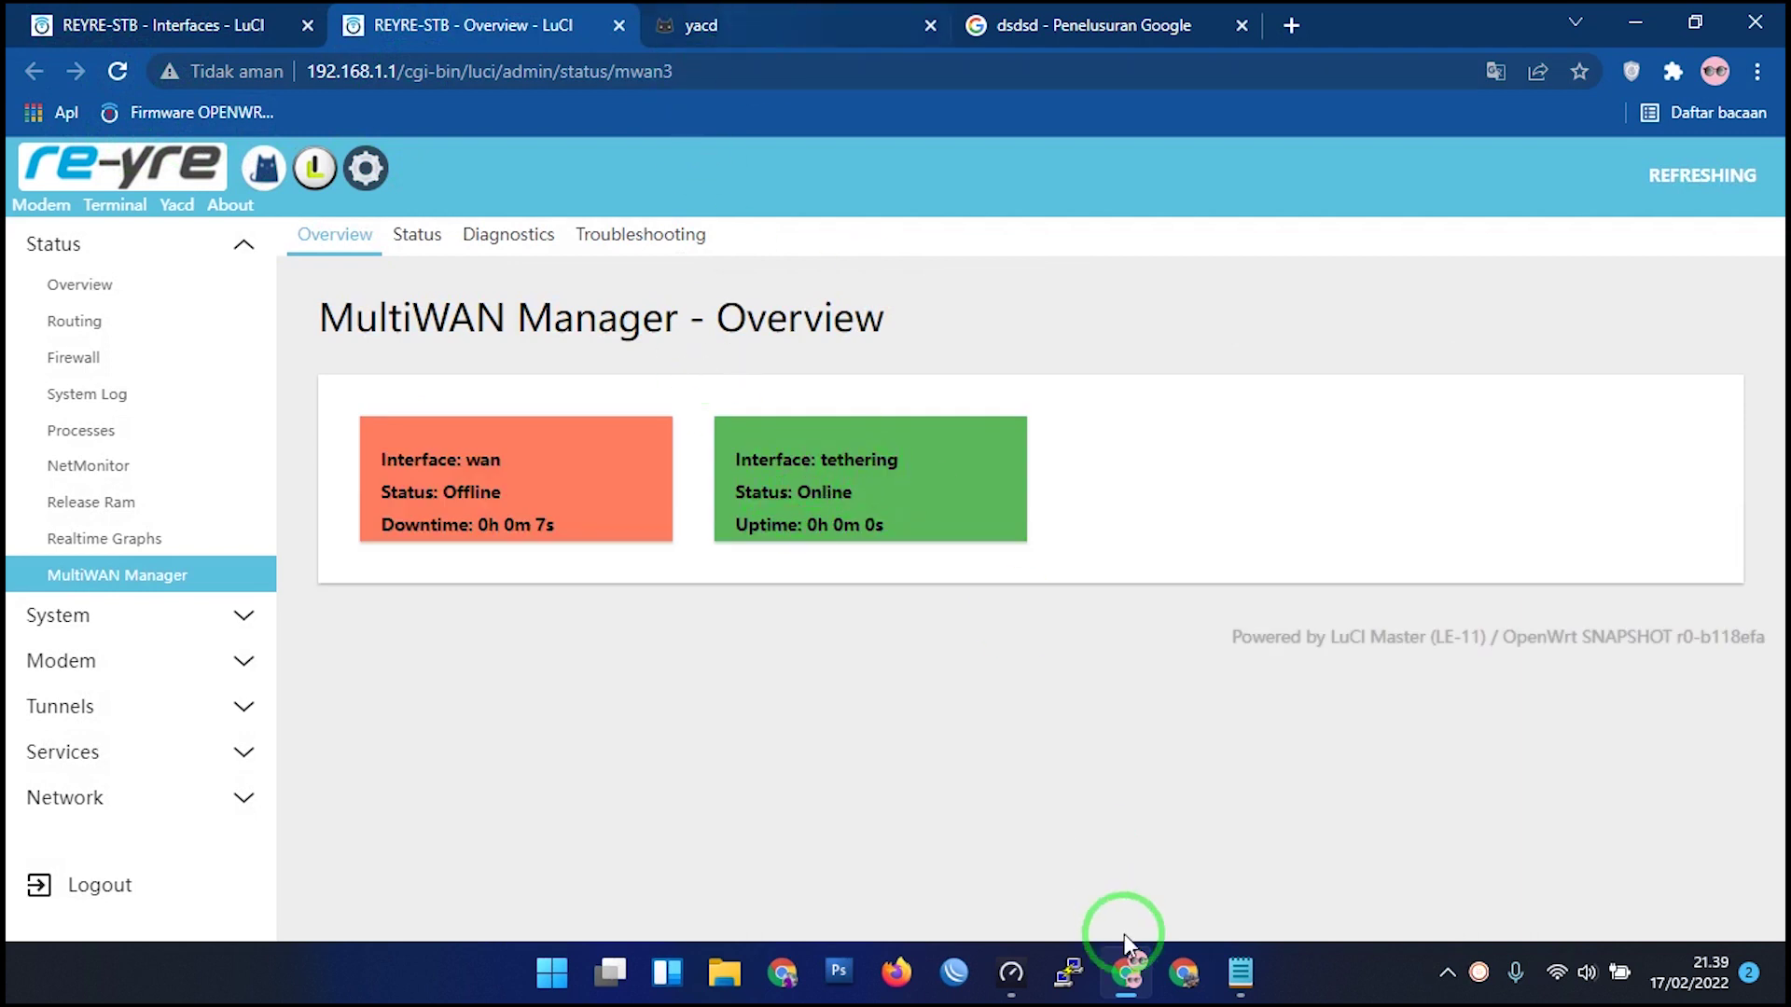
click(1011, 972)
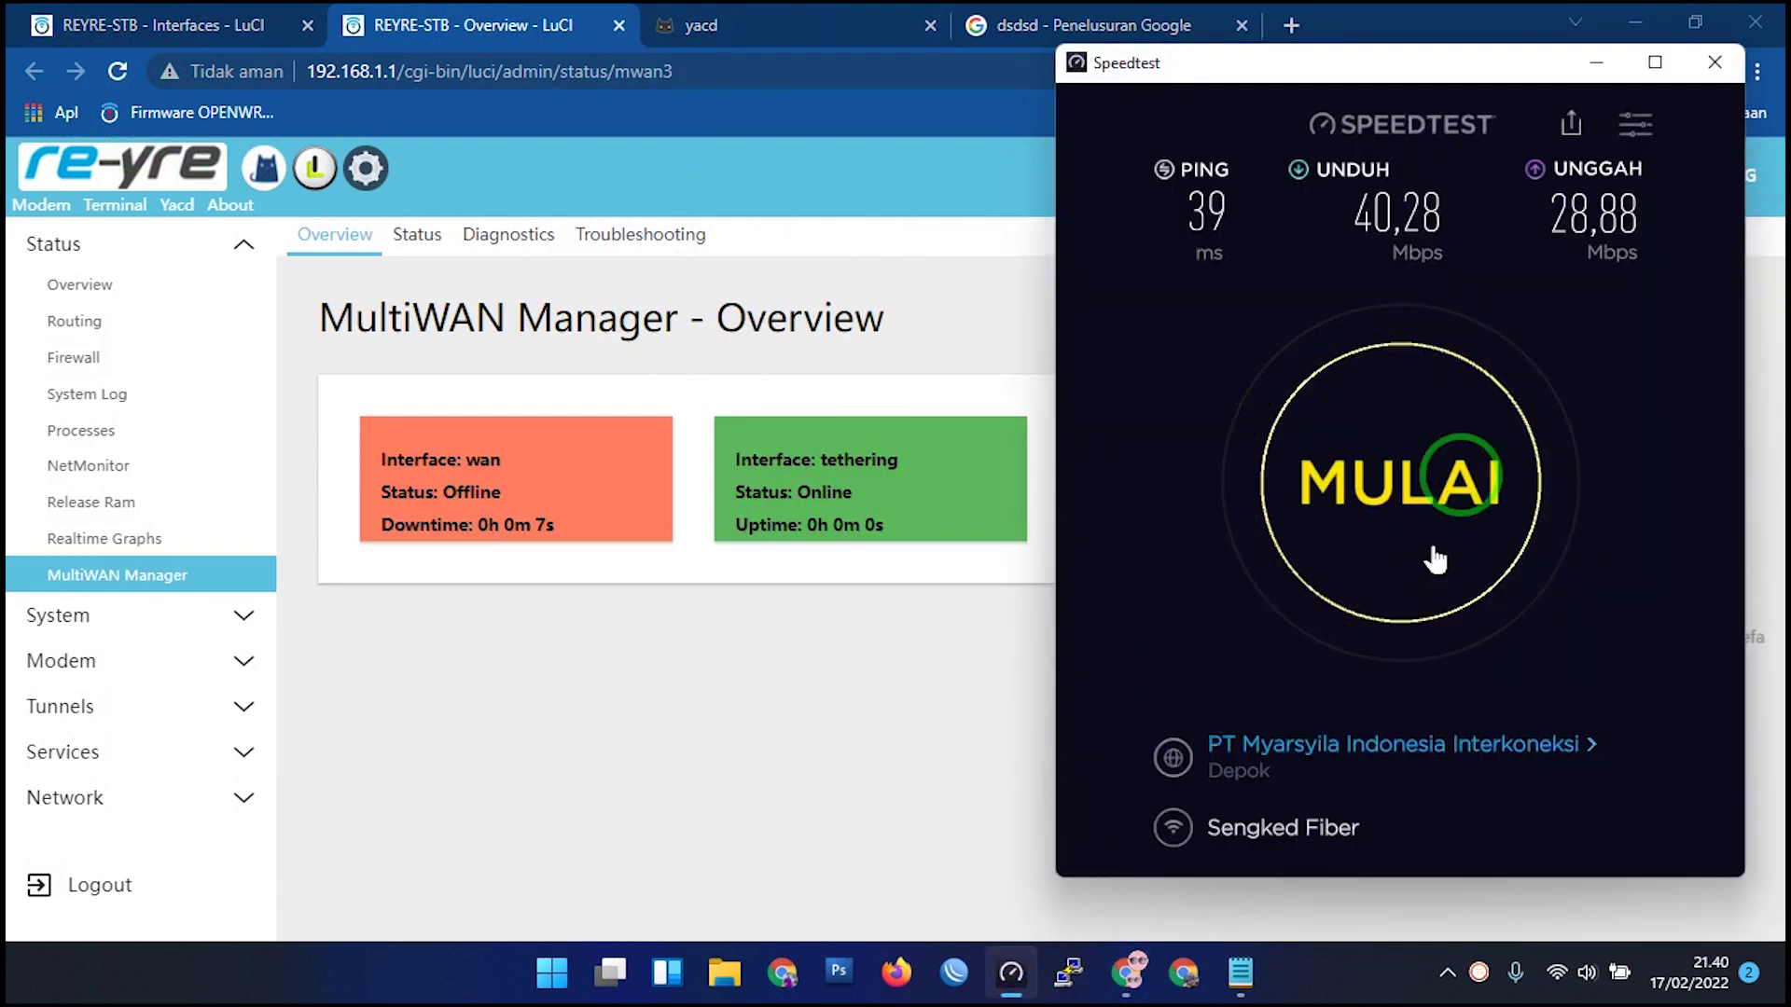
click(1412, 480)
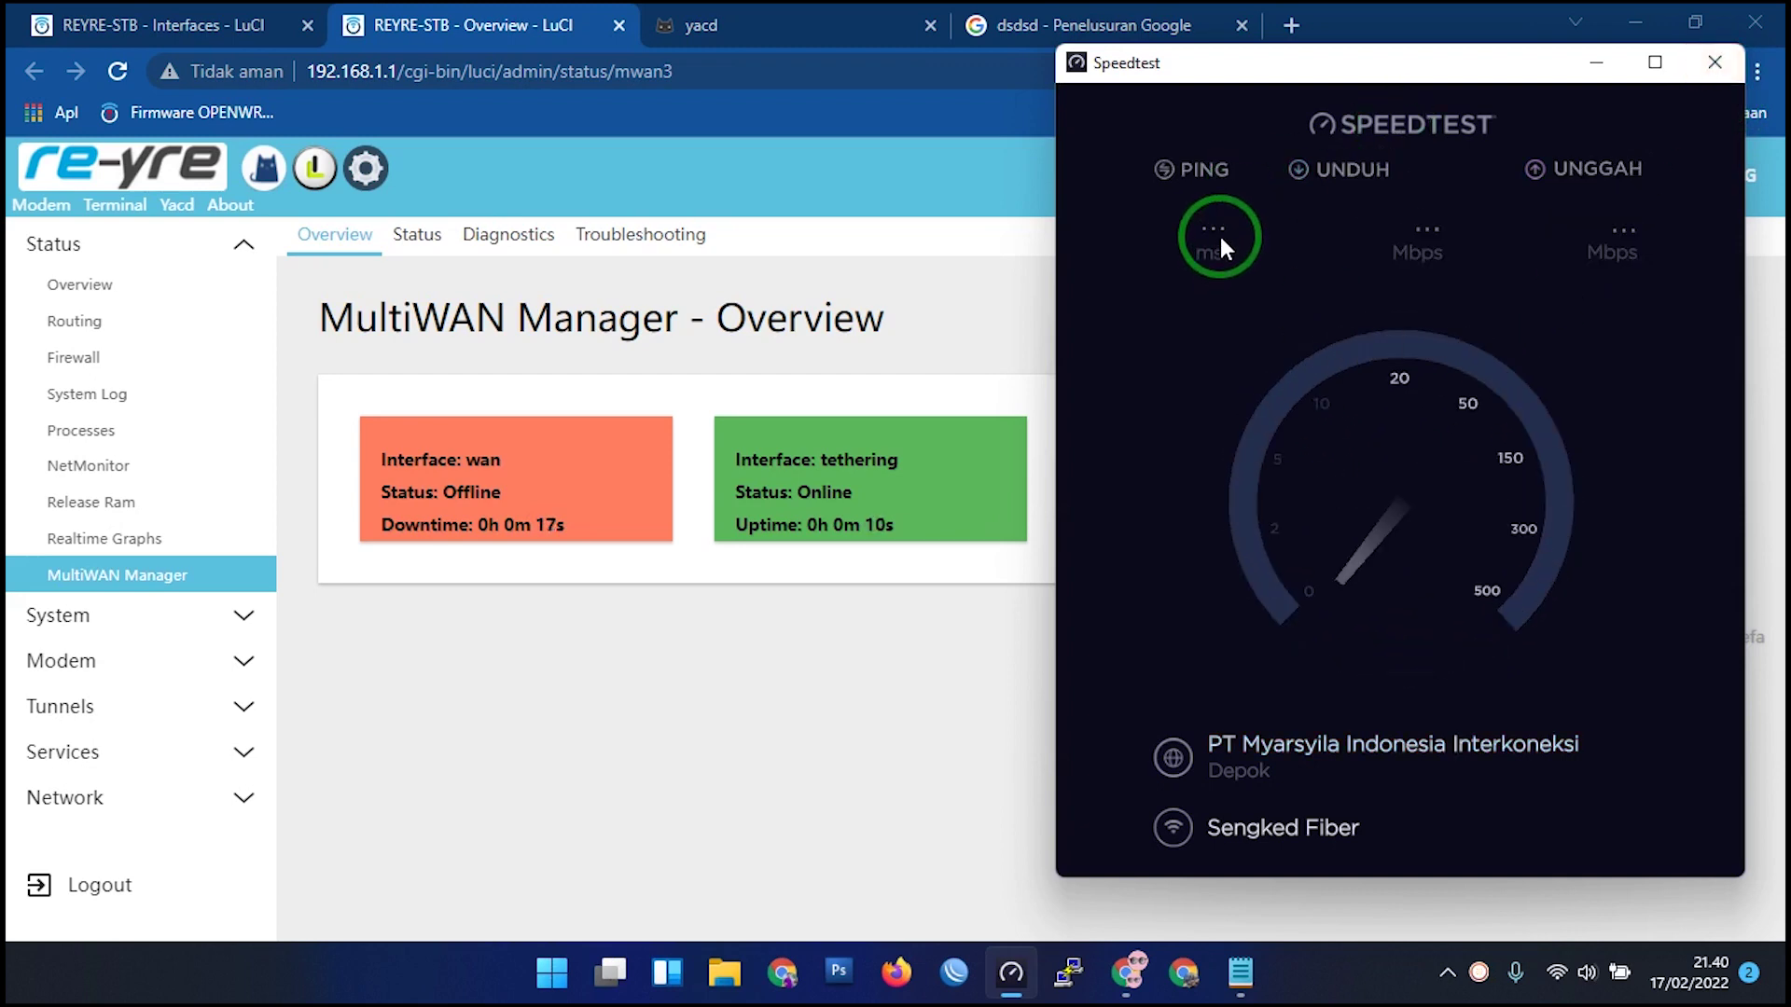
drag(751, 460, 882, 460)
click(1012, 974)
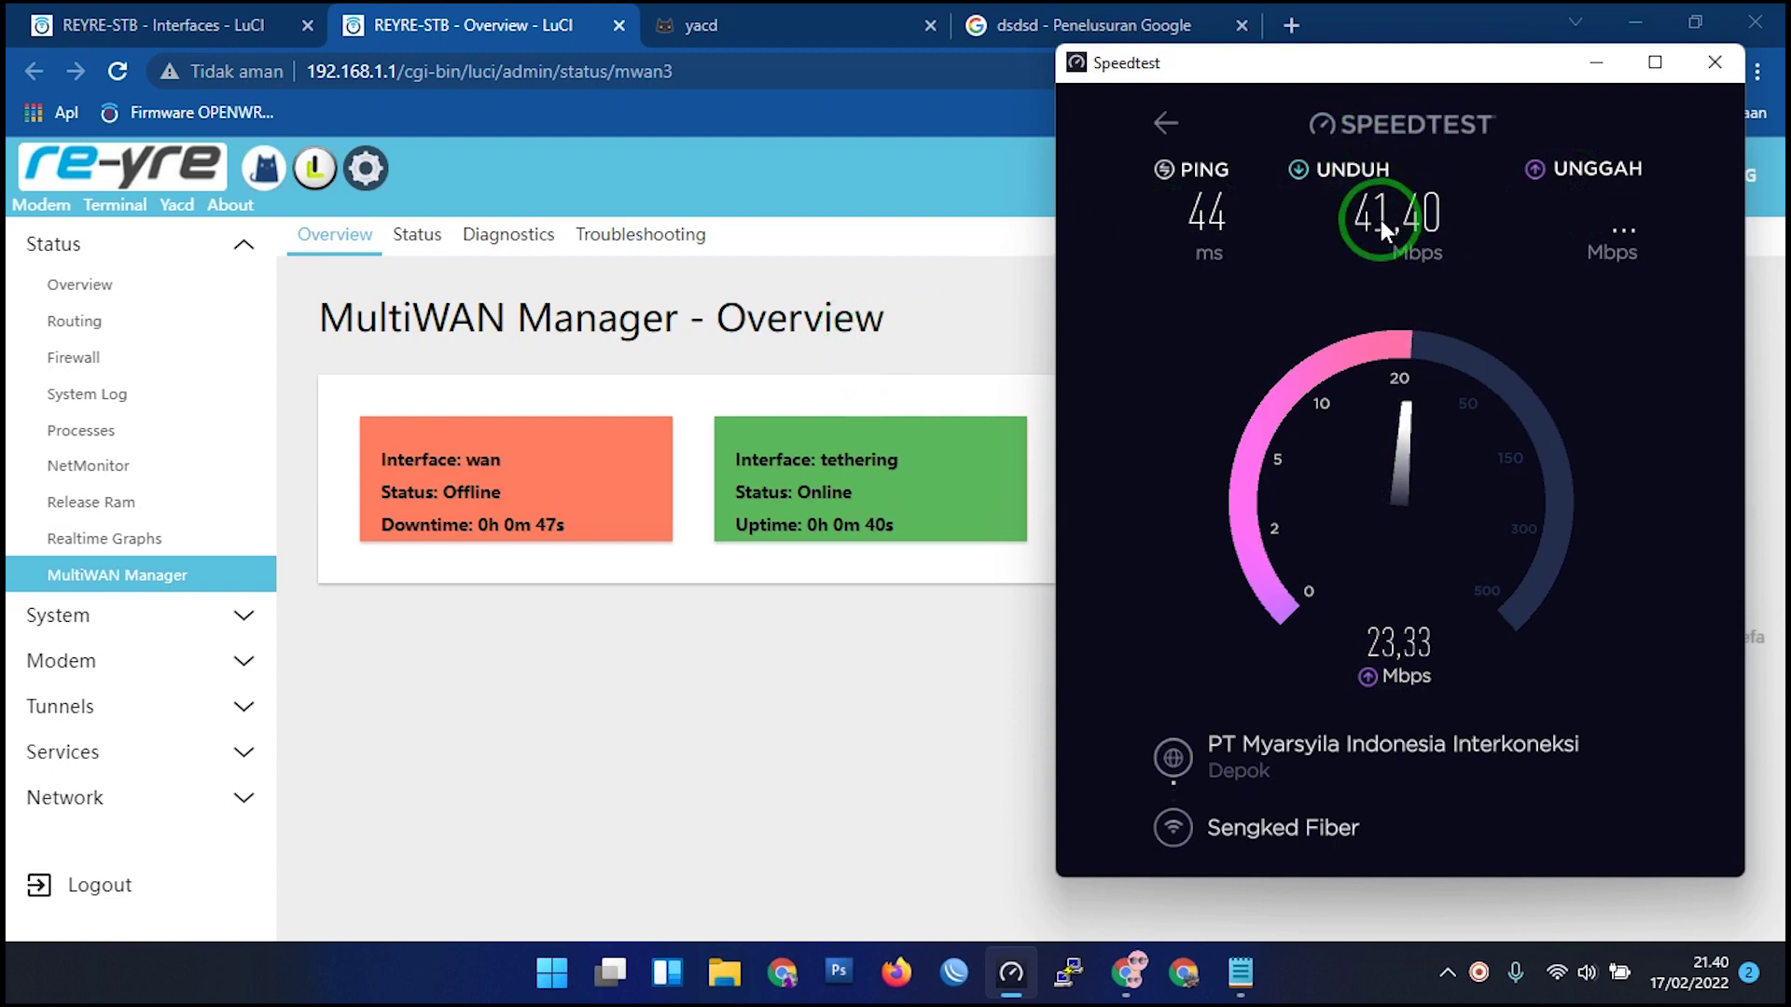
Restart the WAN interface in the network interfaces list and compare the IPv4 details of TETHERING and WAN.
click(177, 26)
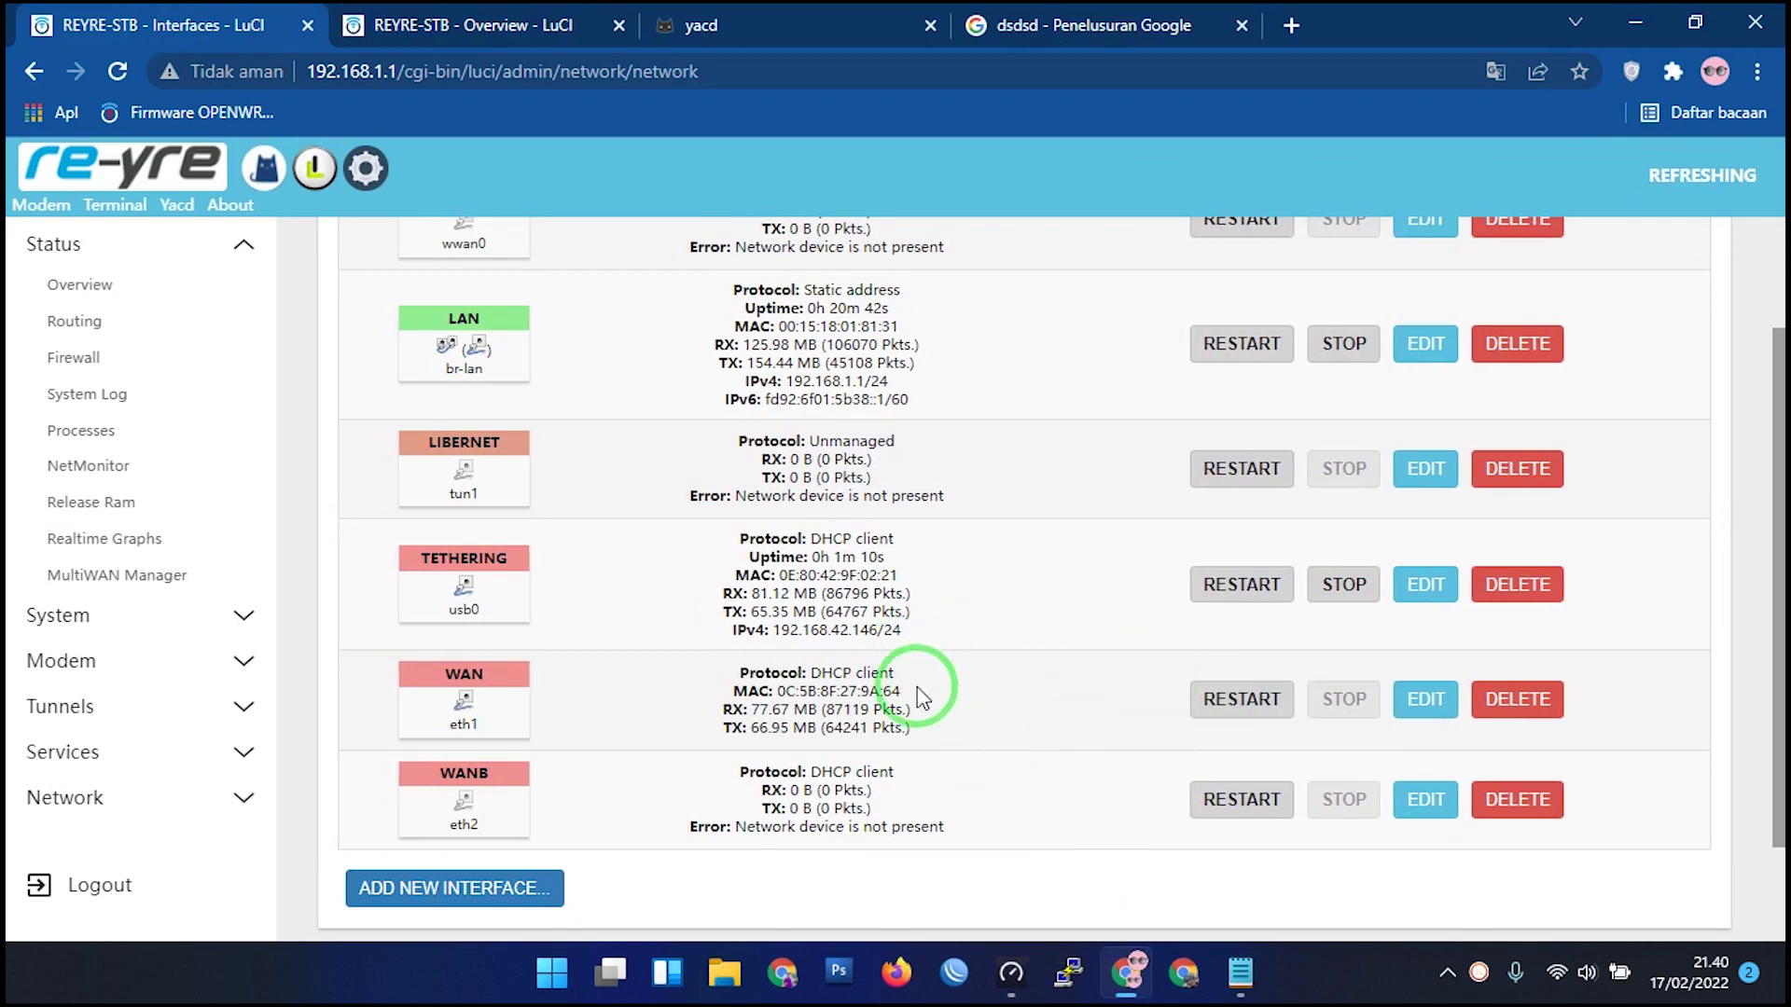
scroll(919, 697, down, 2)
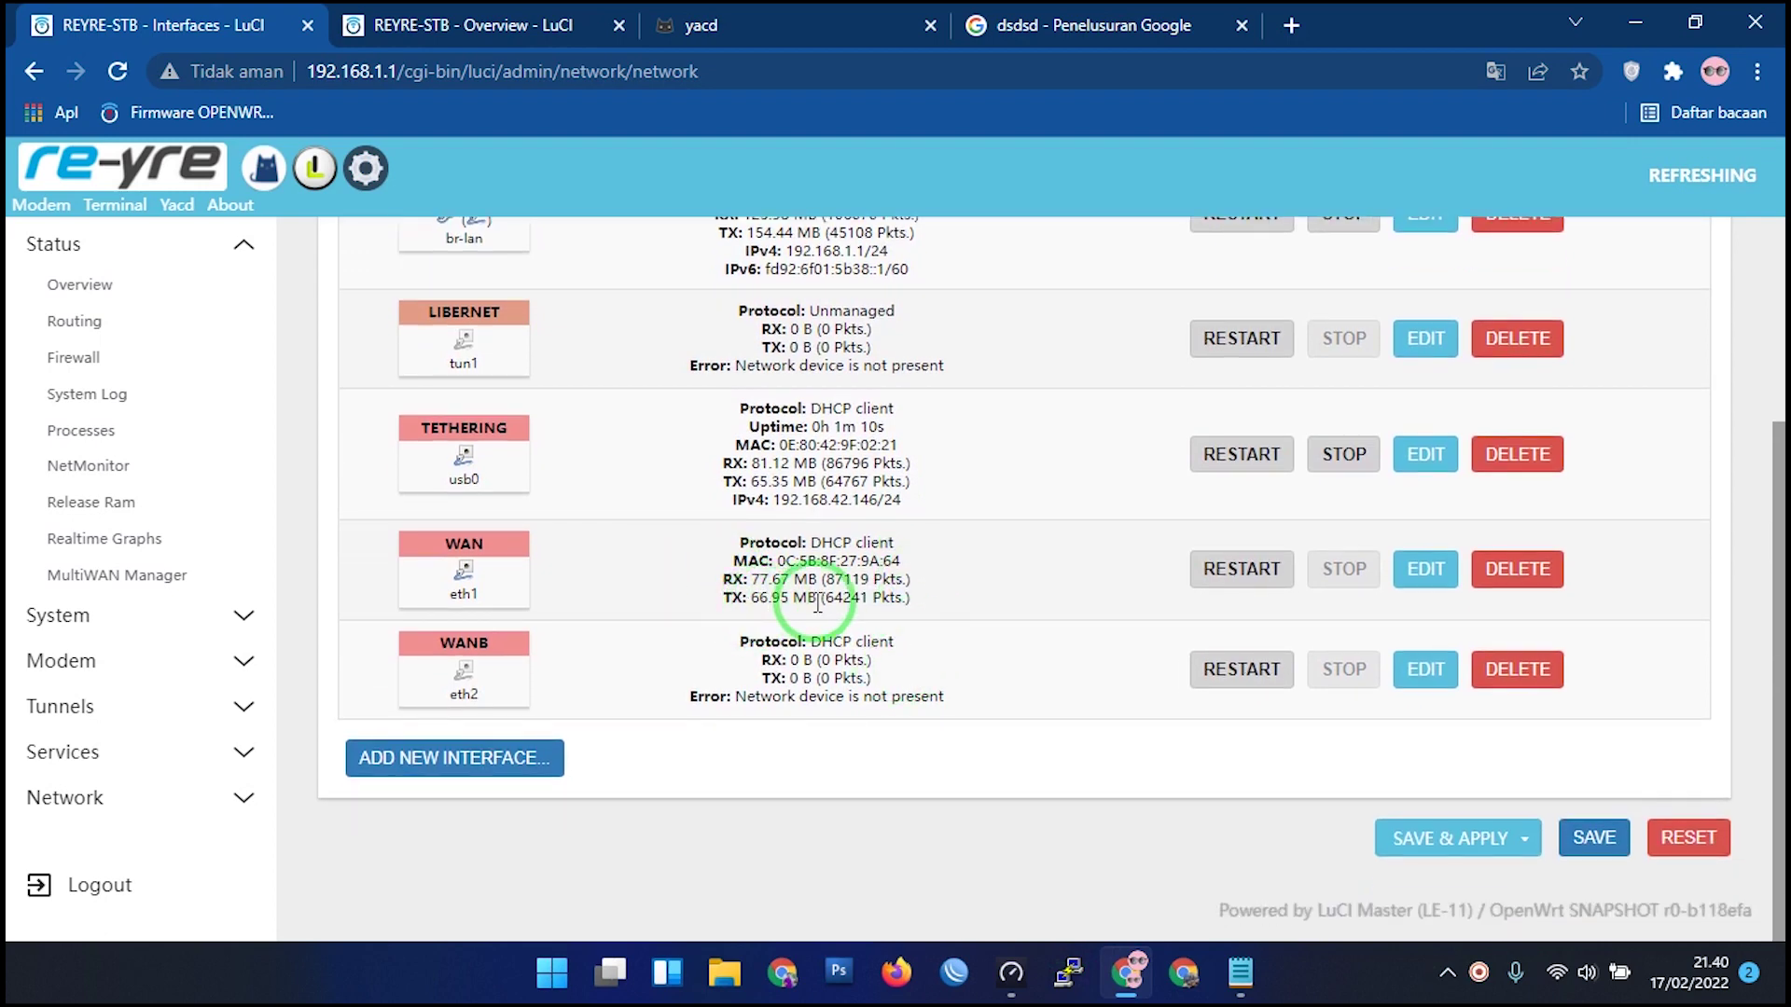
drag(776, 500, 818, 501)
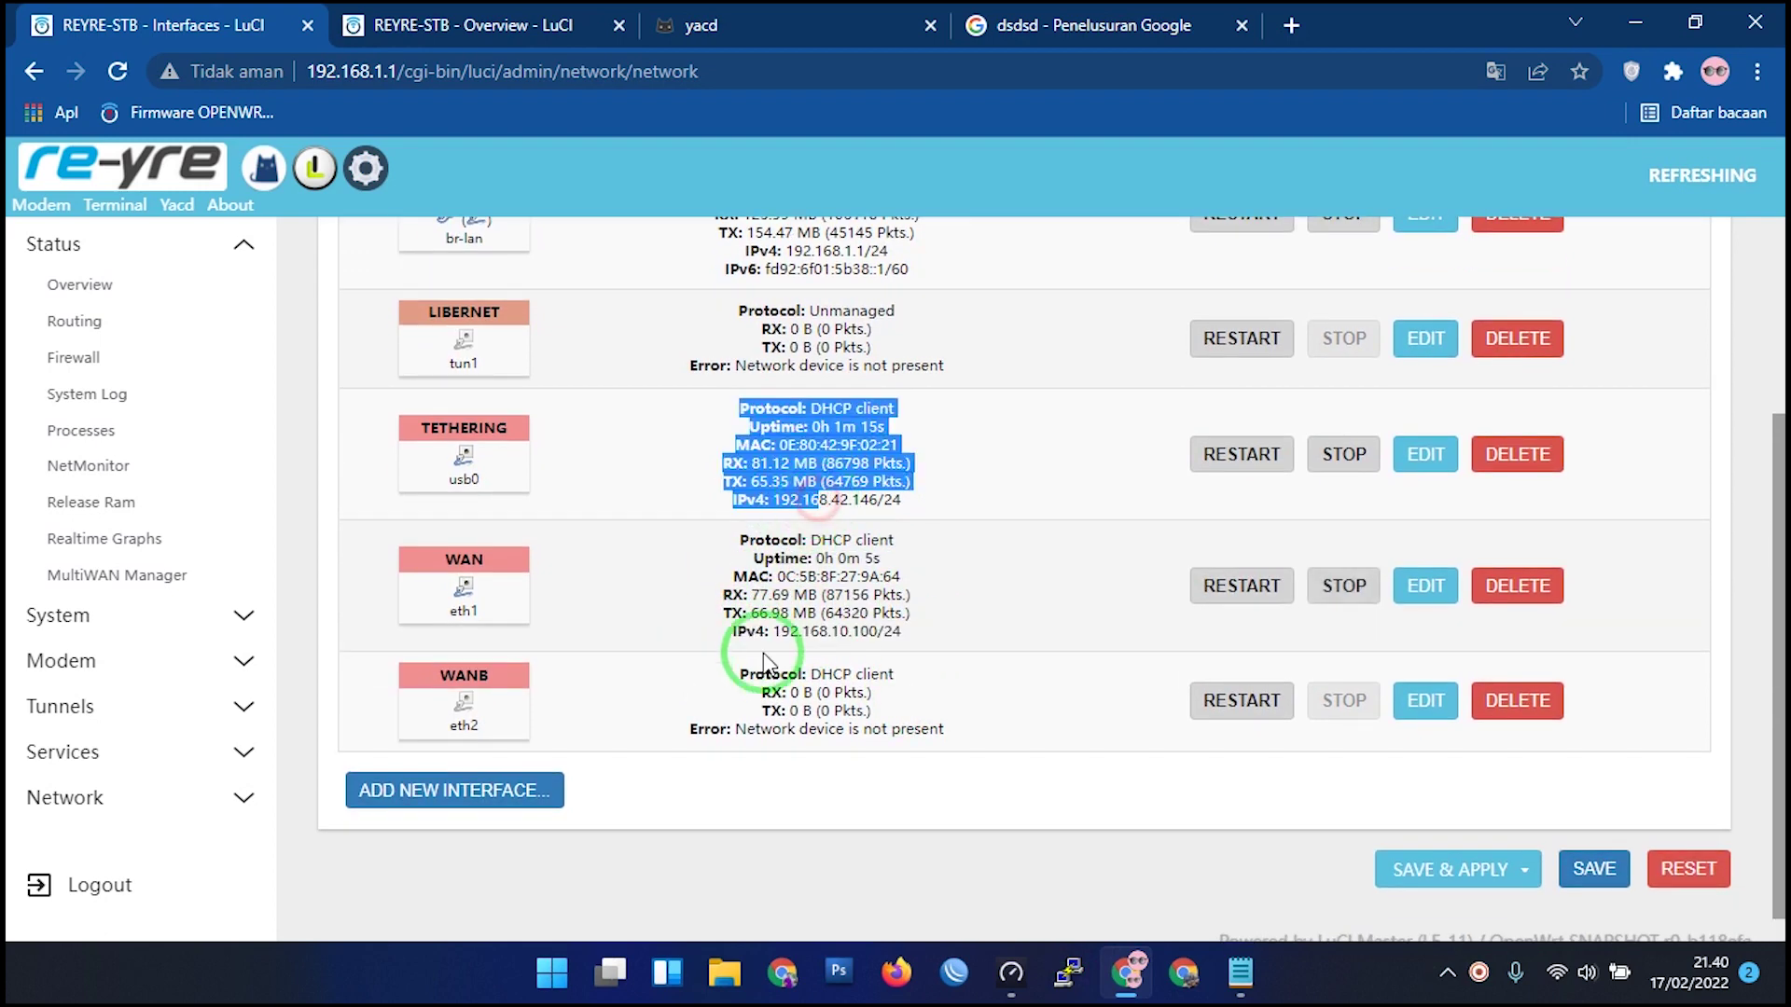
Check WAN's IPv4 address, then show the MultiWAN Manager overview and run a Speedtest over wan and tethering combined.
drag(773, 632, 878, 632)
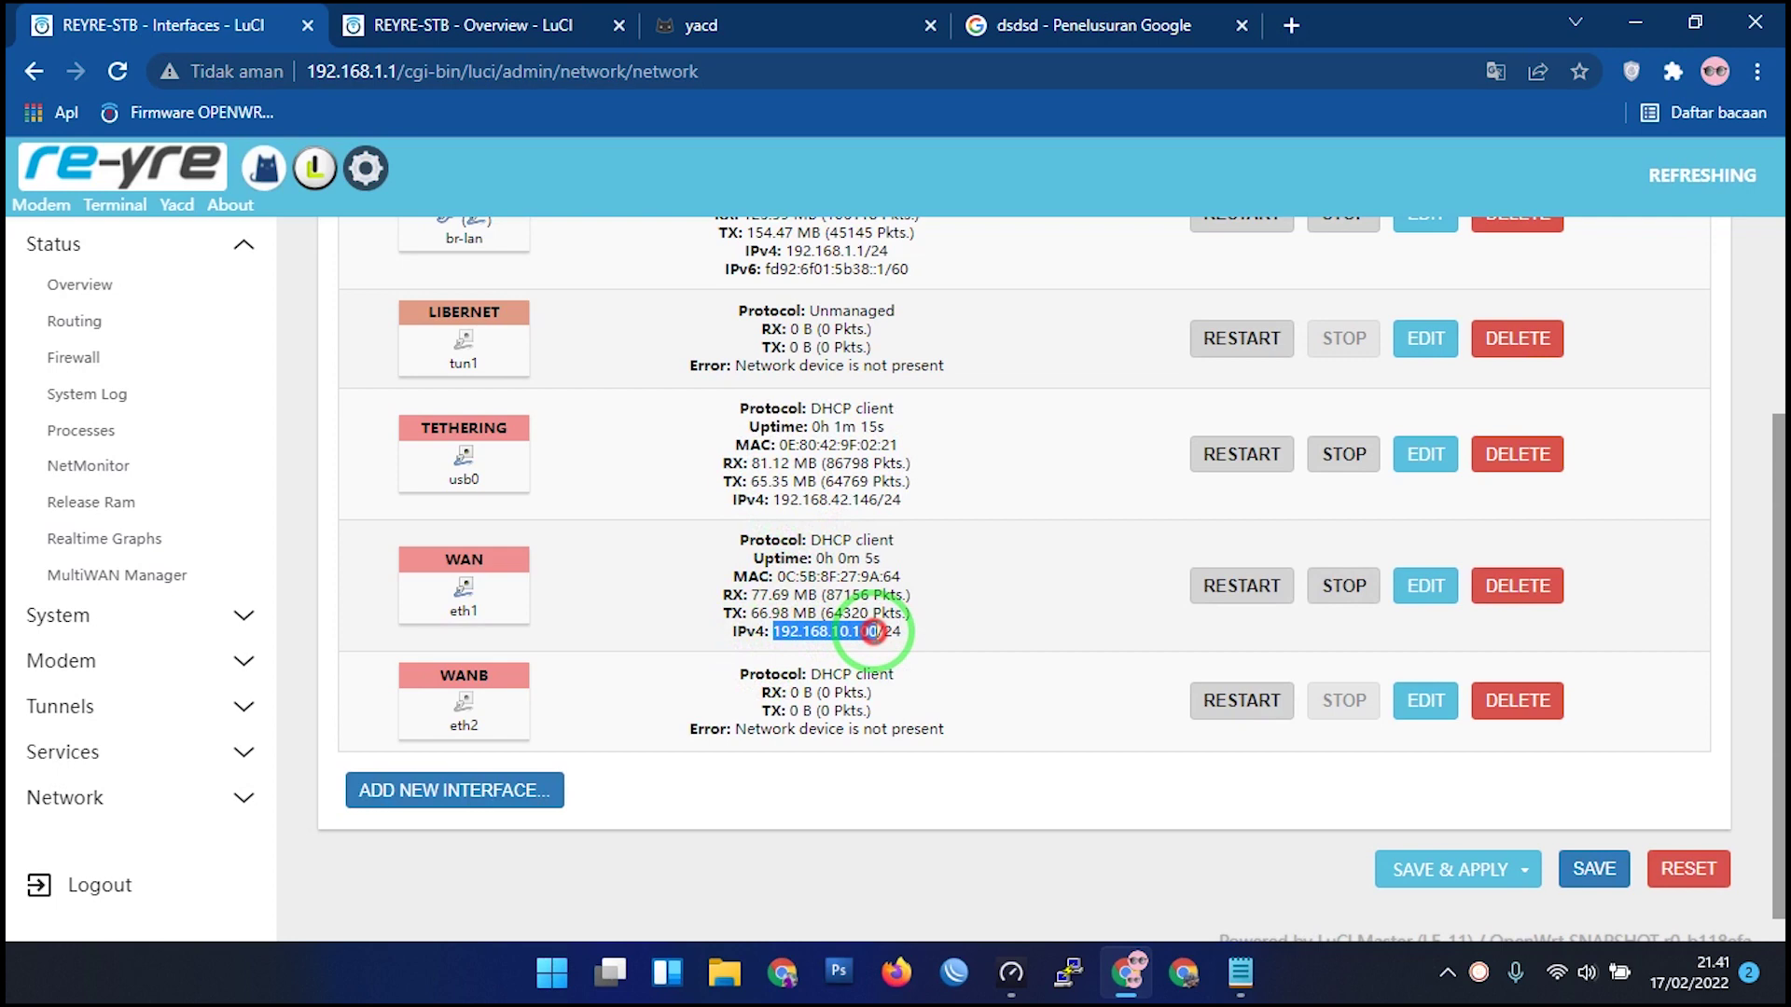
click(1007, 947)
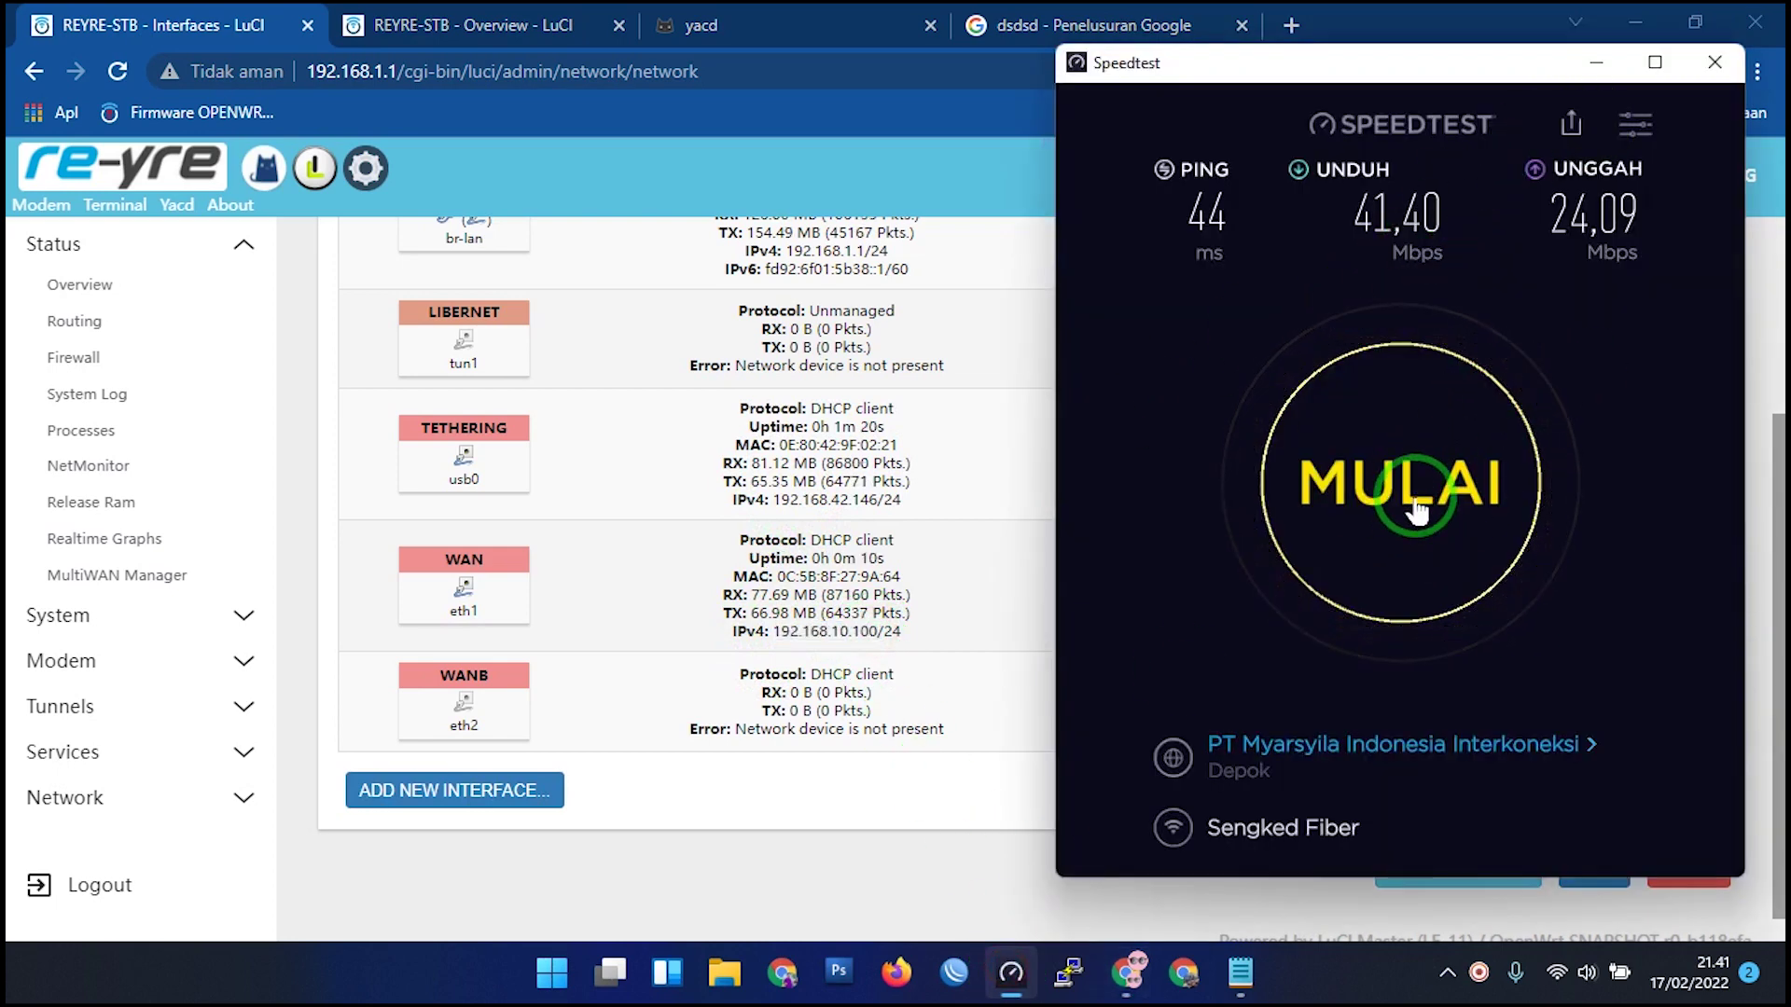
click(424, 16)
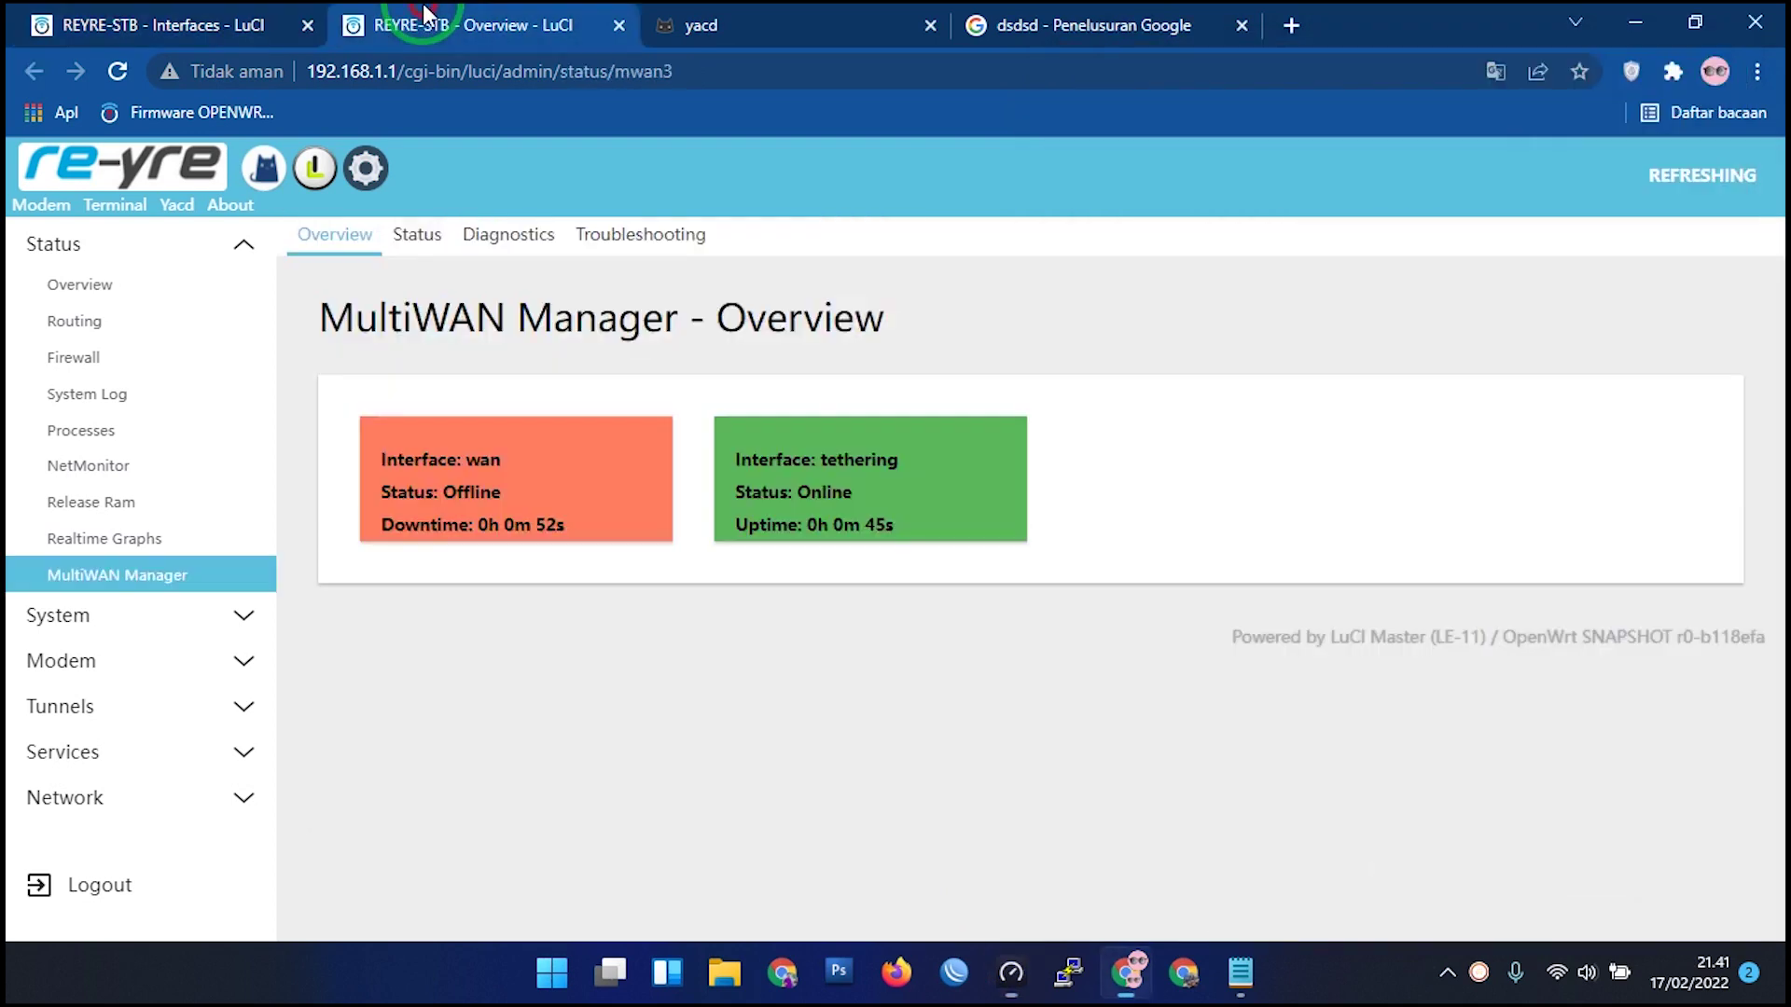
click(1008, 977)
click(1303, 590)
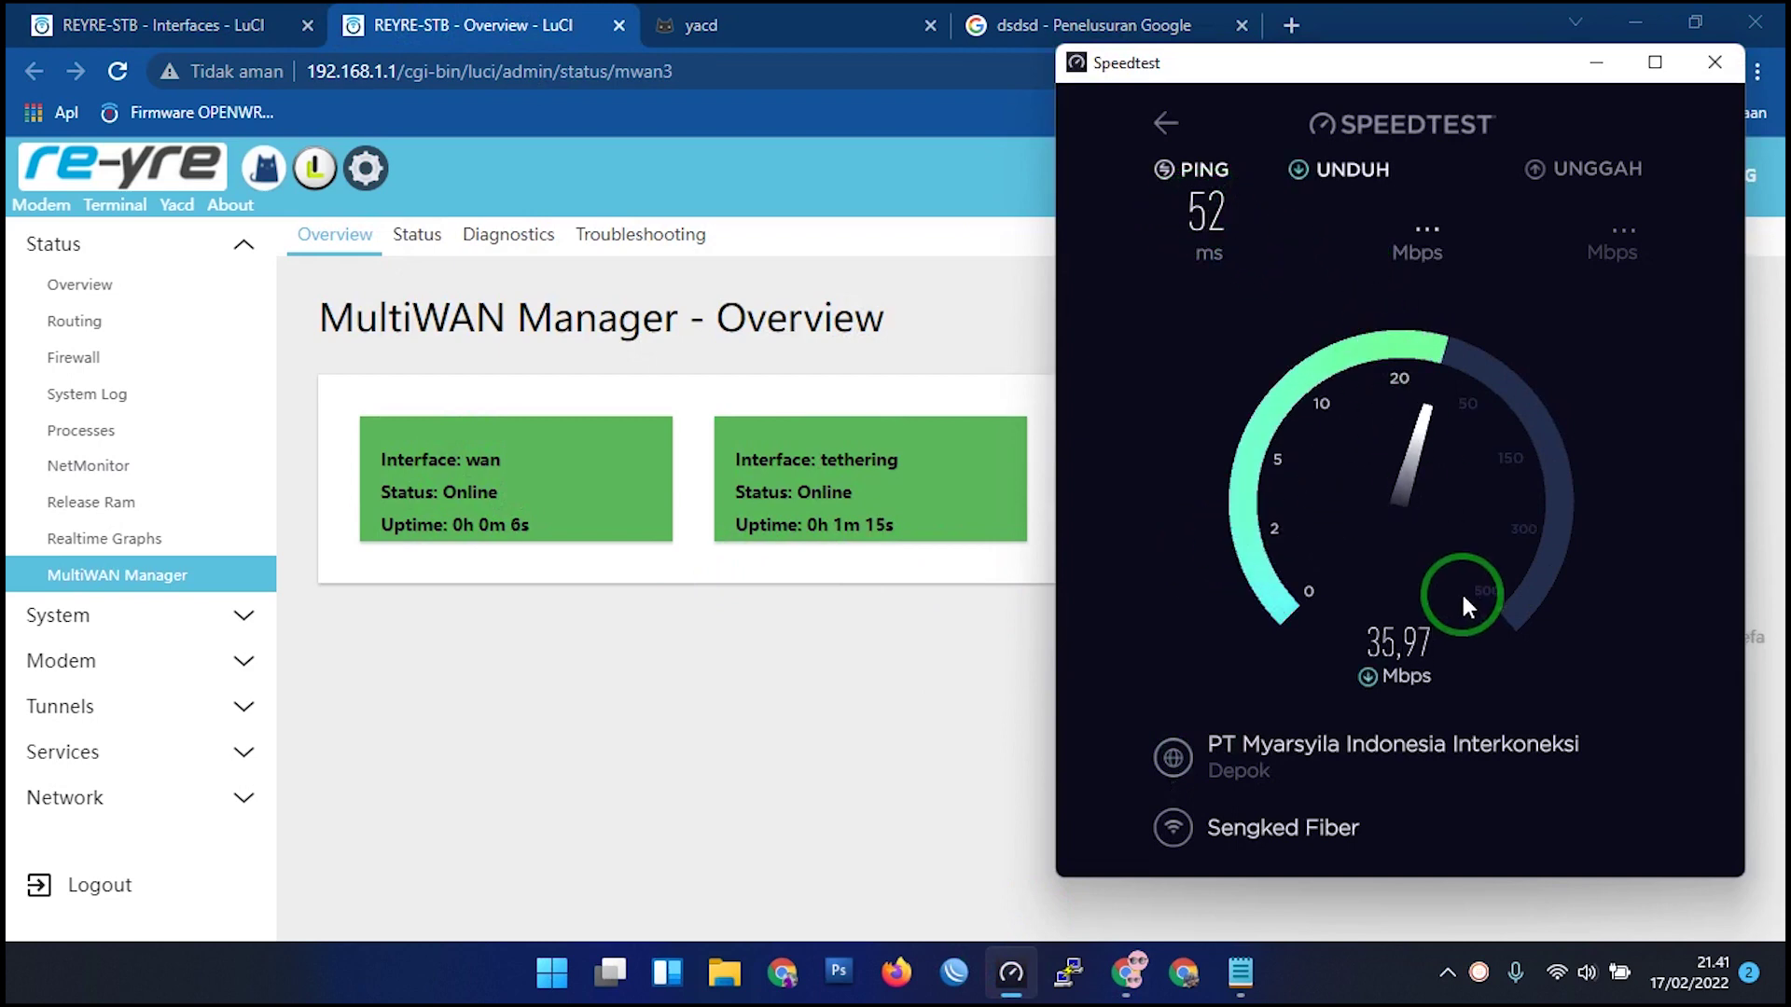
Run another Speedtest with both connections active and move its window clear of the wan and tethering status boxes.
double_click(479, 459)
click(1011, 970)
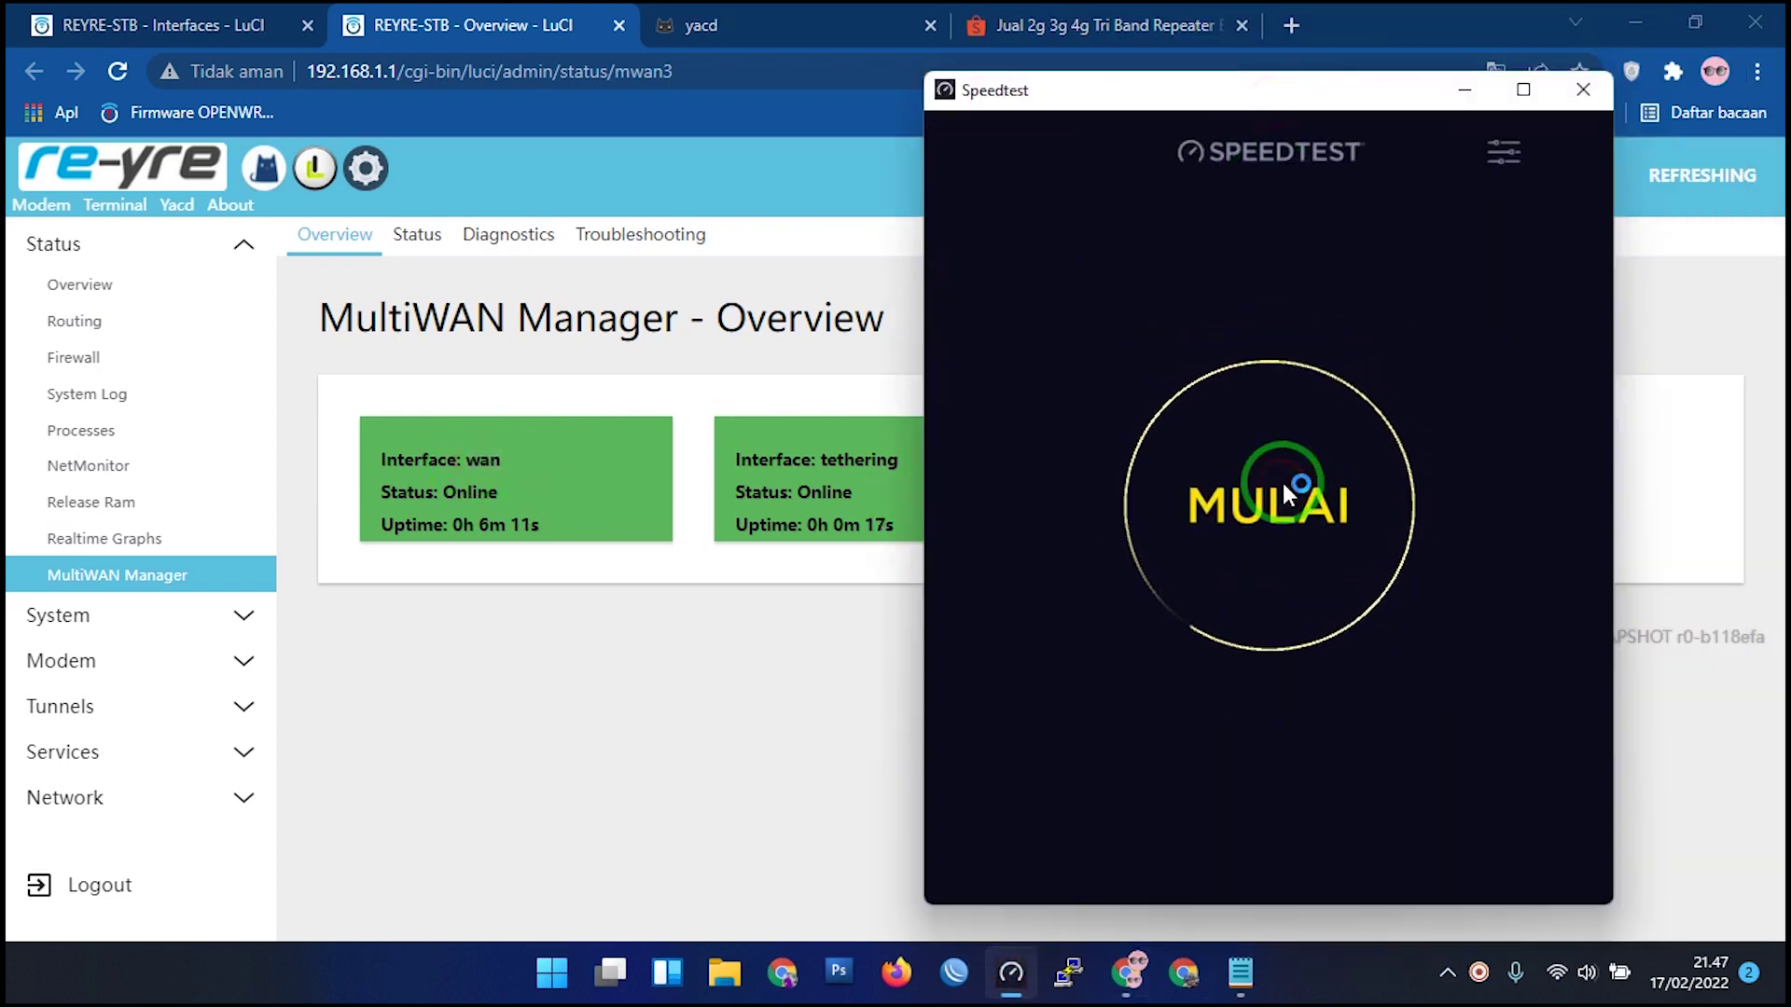
click(1282, 480)
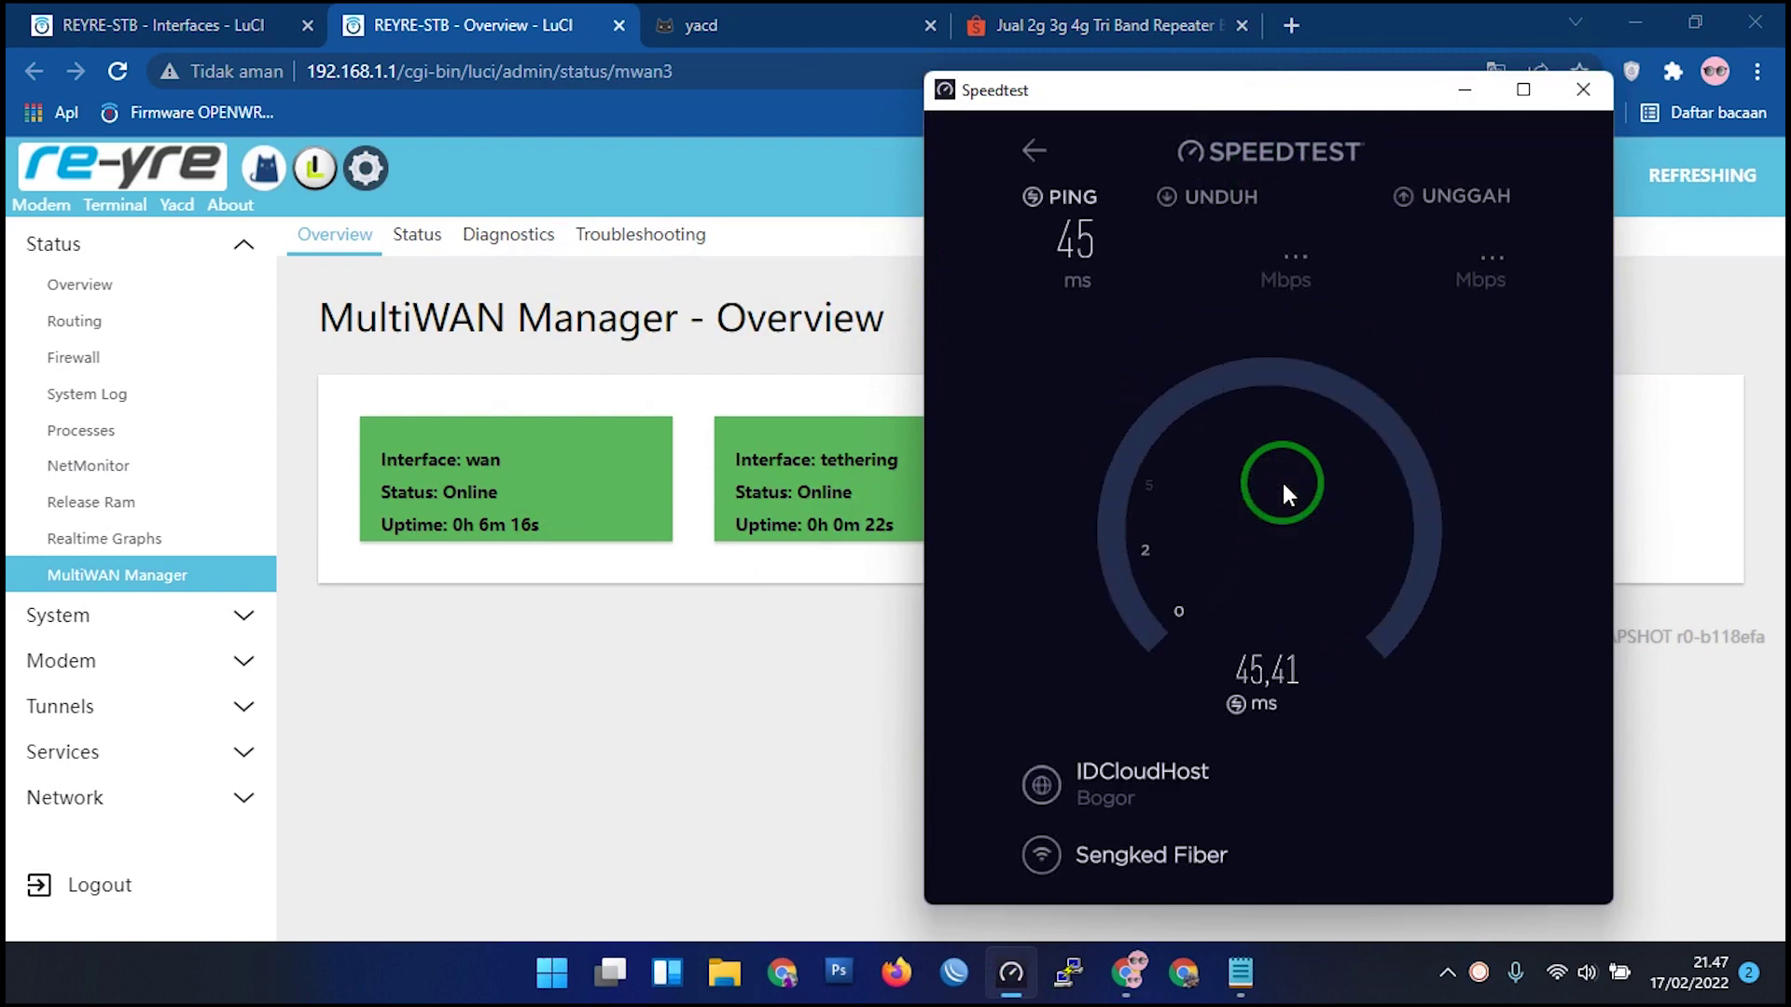
drag(1134, 93, 1271, 64)
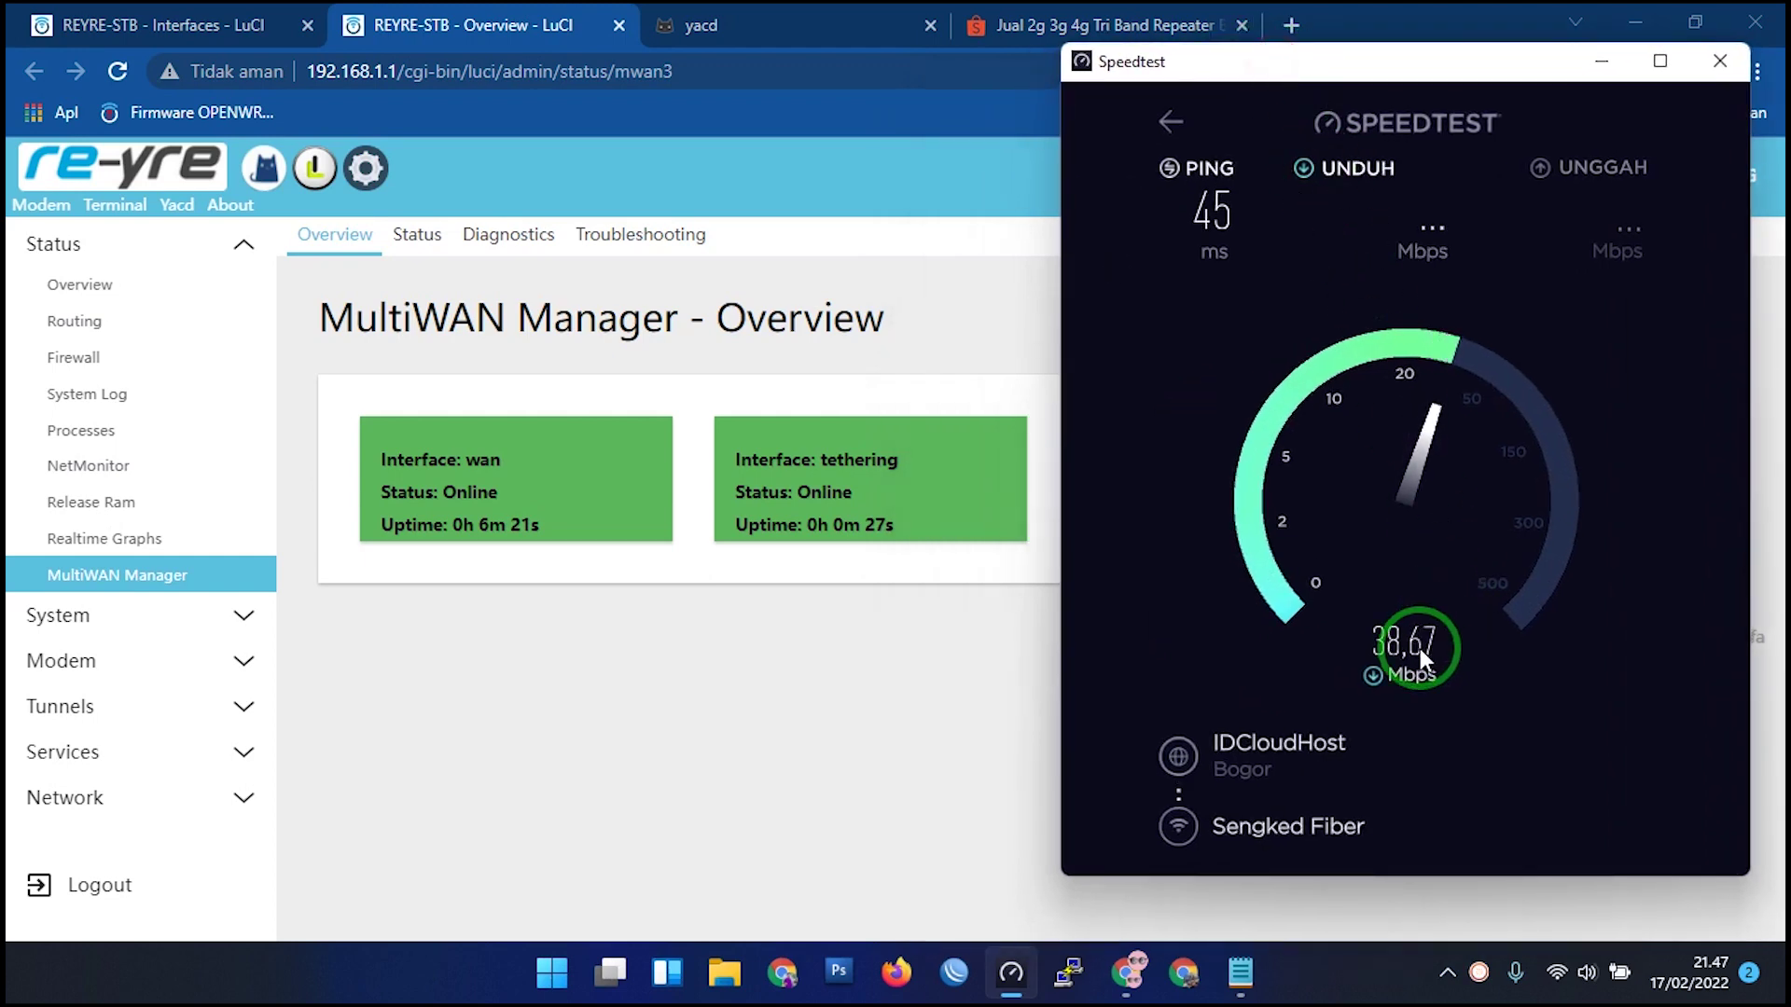